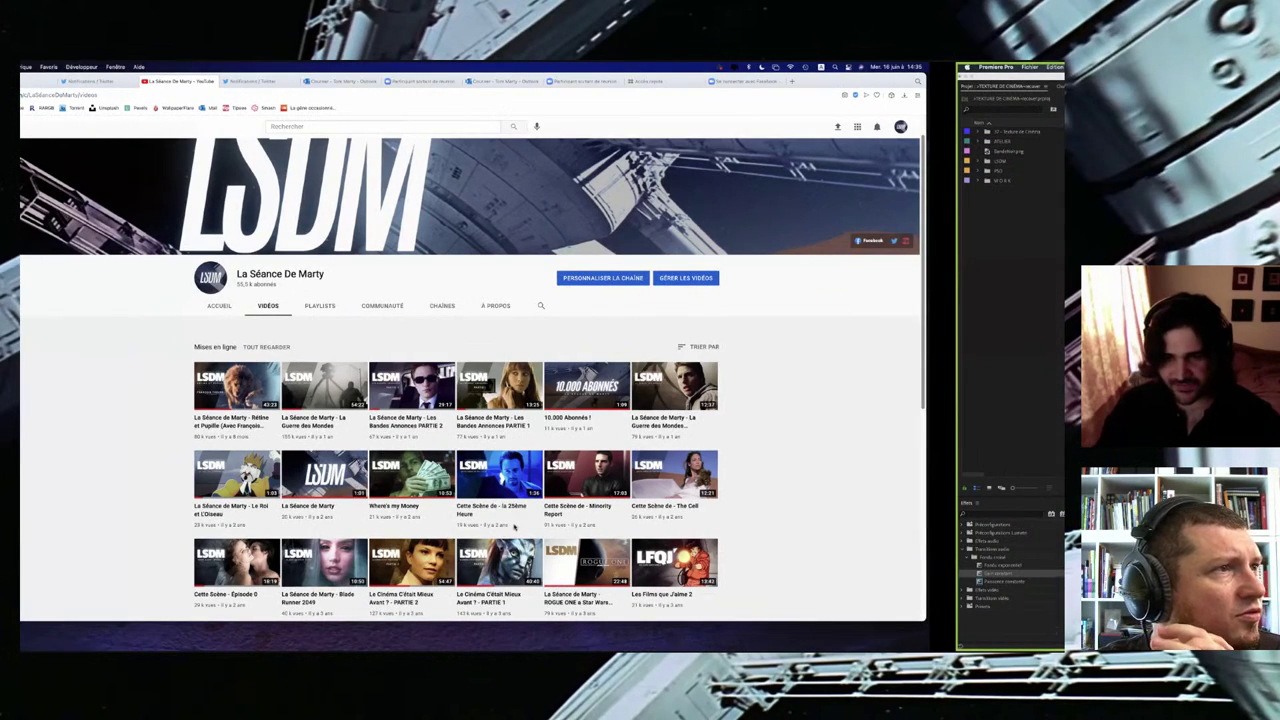
Step: Locate the Martin Scorsese passage in the timeline and place the playhead at its start, around 16:44:47
{"action": "key", "text": "minus"}
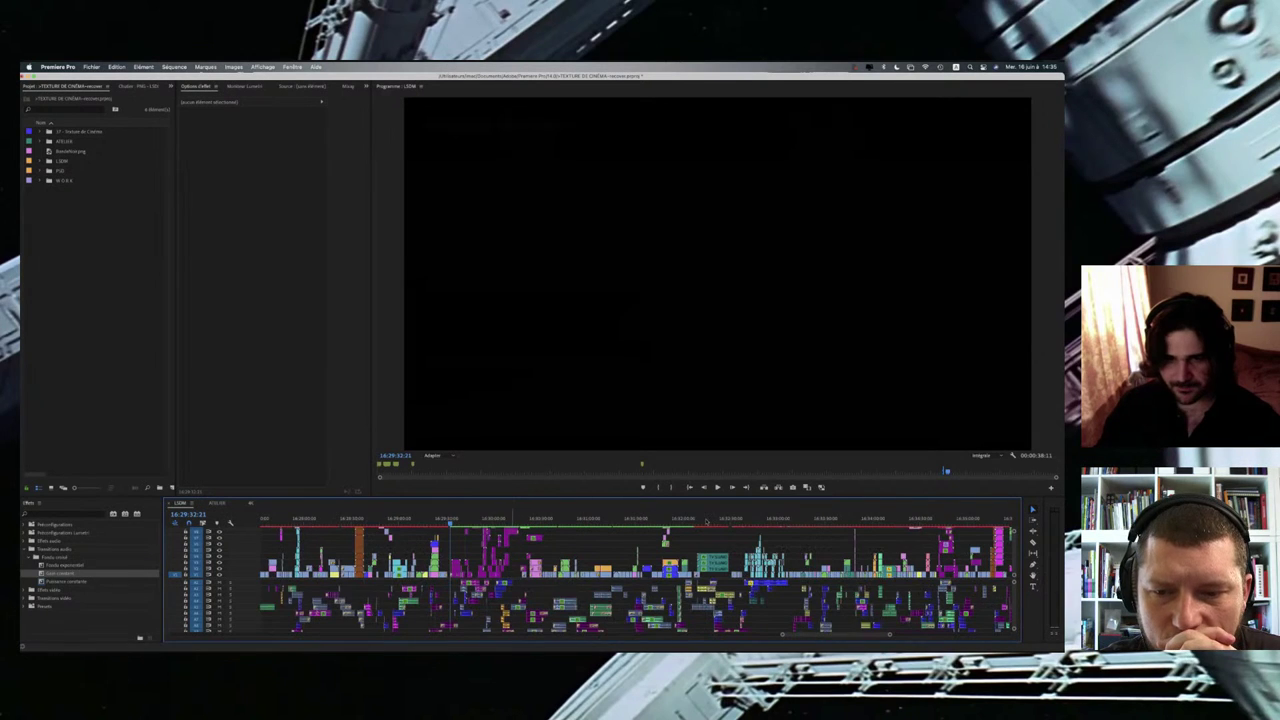
{"action": "key", "text": "minus"}
{"action": "left_click", "coordinate": [731, 521]}
{"action": "scroll", "coordinate": [731, 521], "scroll_direction": "up", "scroll_amount": 6}
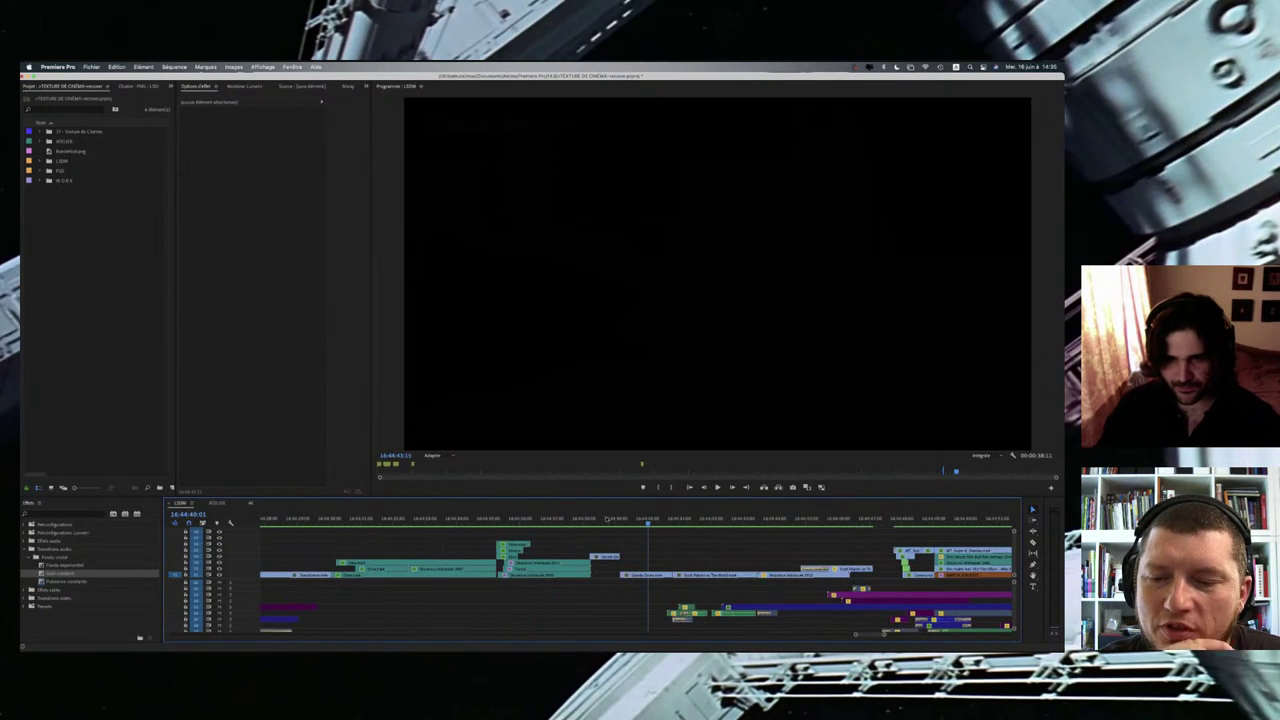
{"action": "scroll", "coordinate": [725, 521], "scroll_direction": "down", "scroll_amount": 1}
{"action": "scroll", "coordinate": [618, 521], "scroll_direction": "right", "scroll_amount": 1}
{"action": "scroll", "coordinate": [618, 521], "scroll_direction": "right", "scroll_amount": 2}
{"action": "left_click", "coordinate": [617, 521]}
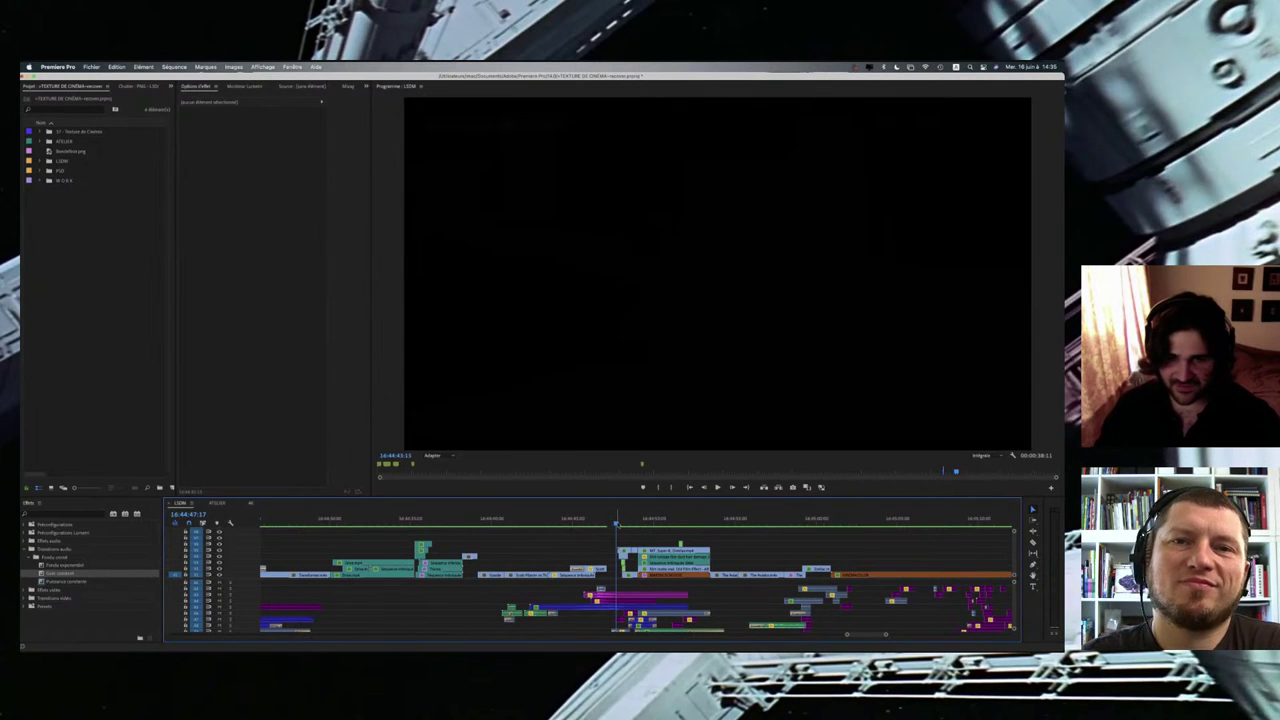
Step: Advance frame by frame through the opening of the Scorsese passage, from about 16:44:47 to 16:44:50
{"action": "left_click_drag", "start_coordinate": [617, 521], "coordinate": [622, 523]}
{"action": "key", "text": "Right"}
{"action": "key", "text": "Right"}
{"action": "key", "text": "Right"}
{"action": "key", "text": "Right"}
{"action": "key", "text": "Right"}
{"action": "key", "text": "Right"}
{"action": "key", "text": "Right"}
{"action": "key", "text": "Right"}
{"action": "key", "text": "Right"}
{"action": "key", "text": "Right"}
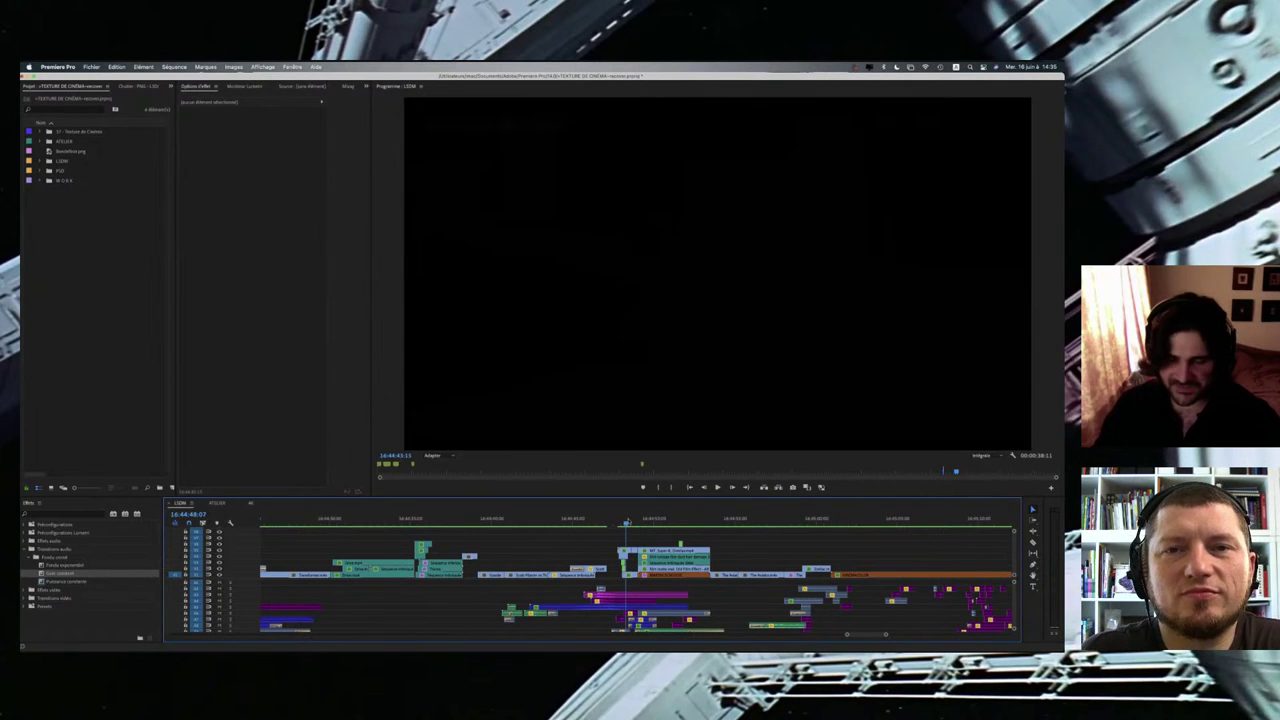
{"action": "key", "text": "Right"}
{"action": "key", "text": "Right"}
{"action": "key", "text": "Right"}
{"action": "key", "text": "Right"}
{"action": "key", "text": "Right"}
{"action": "key", "text": "Right"}
{"action": "key", "text": "Right"}
{"action": "key", "text": "Right"}
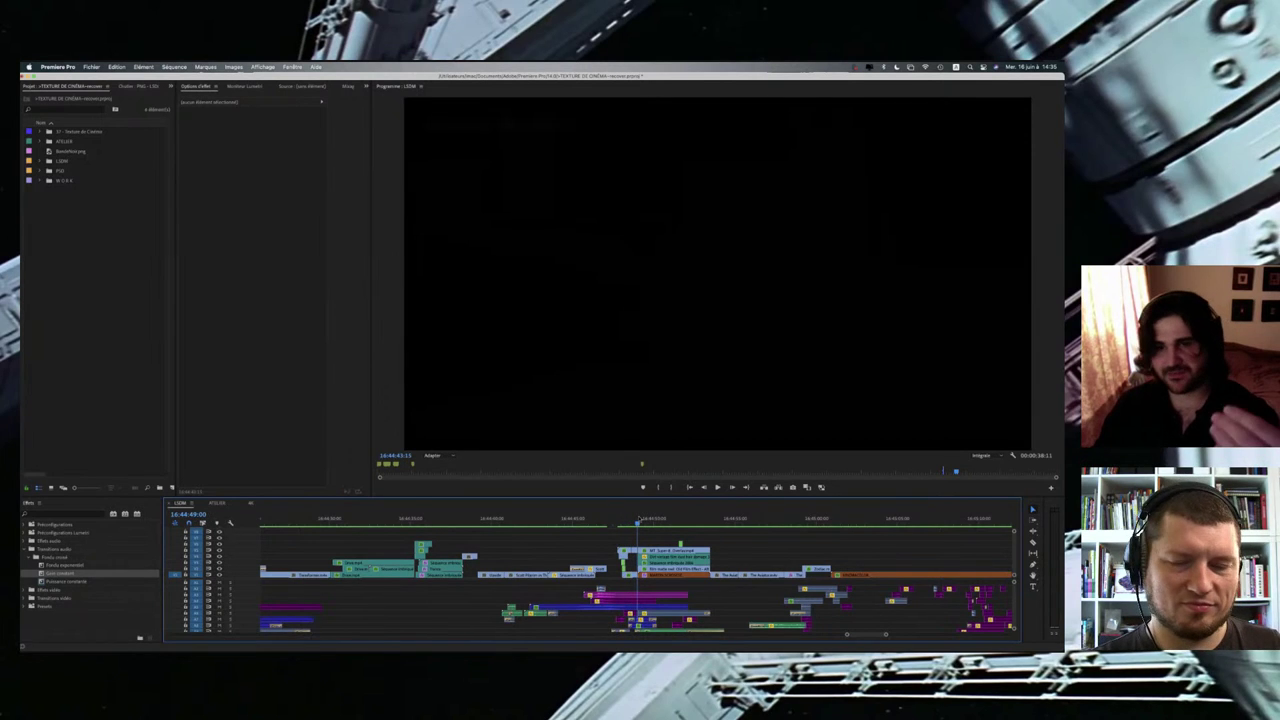
{"action": "key", "text": "Right"}
{"action": "key", "text": "Right"}
{"action": "key", "text": "Right"}
{"action": "key", "text": "Right"}
{"action": "key", "text": "Right"}
{"action": "key", "text": "Right"}
{"action": "key", "text": "Right"}
{"action": "key", "text": "Right"}
{"action": "key", "text": "Right"}
{"action": "key", "text": "Right"}
{"action": "key", "text": "Right"}
{"action": "key", "text": "Right"}
{"action": "key", "text": "Right"}
{"action": "key", "text": "Right"}
{"action": "key", "text": "Right"}
{"action": "key", "text": "Right"}
{"action": "key", "text": "Right"}
{"action": "key", "text": "Right"}
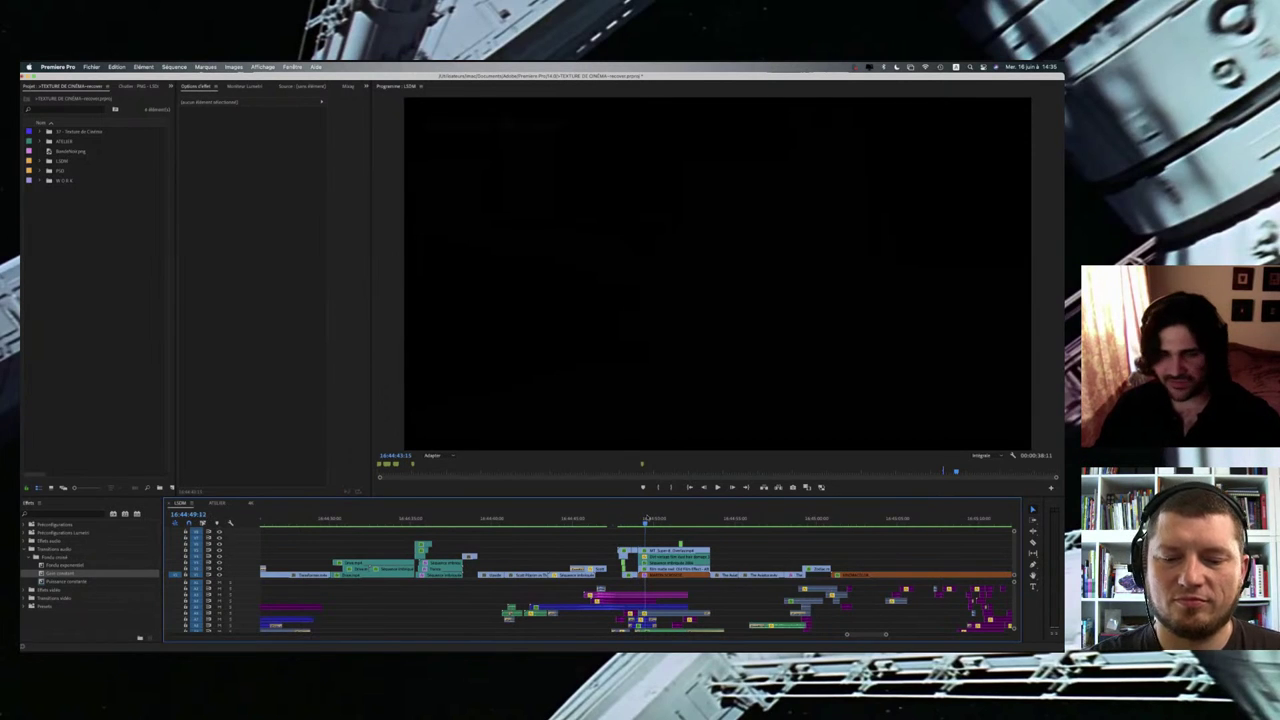
{"action": "key", "text": "Right"}
{"action": "key", "text": "Right"}
{"action": "key", "text": "Right"}
{"action": "key", "text": "Right"}
{"action": "key", "text": "Right"}
{"action": "key", "text": "Right"}
{"action": "key", "text": "Right"}
{"action": "key", "text": "Right"}
{"action": "key", "text": "Right"}
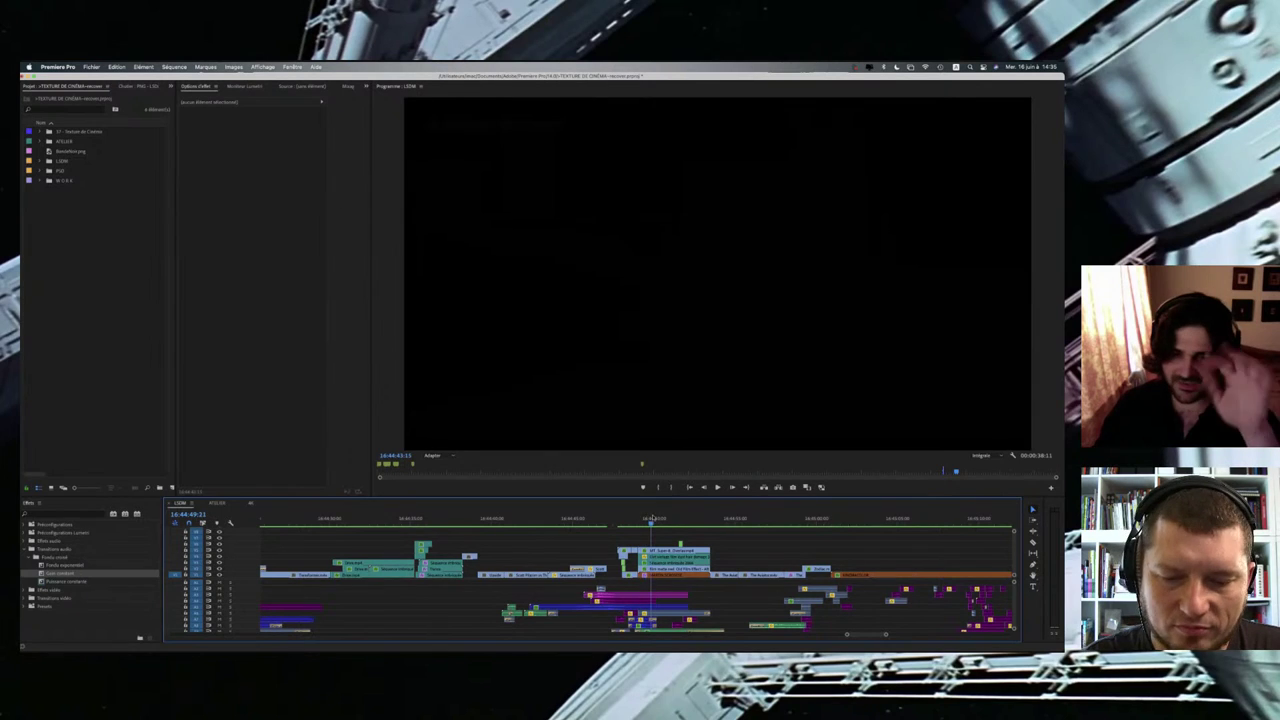
{"action": "key", "text": "Right"}
{"action": "key", "text": "Right"}
{"action": "key", "text": "Right"}
{"action": "key", "text": "Right"}
{"action": "key", "text": "Right"}
{"action": "key", "text": "Right"}
{"action": "key", "text": "Right"}
{"action": "key", "text": "Right"}
{"action": "key", "text": "Right"}
{"action": "key", "text": "Right"}
{"action": "key", "text": "Right"}
{"action": "key", "text": "Right"}
{"action": "key", "text": "Right"}
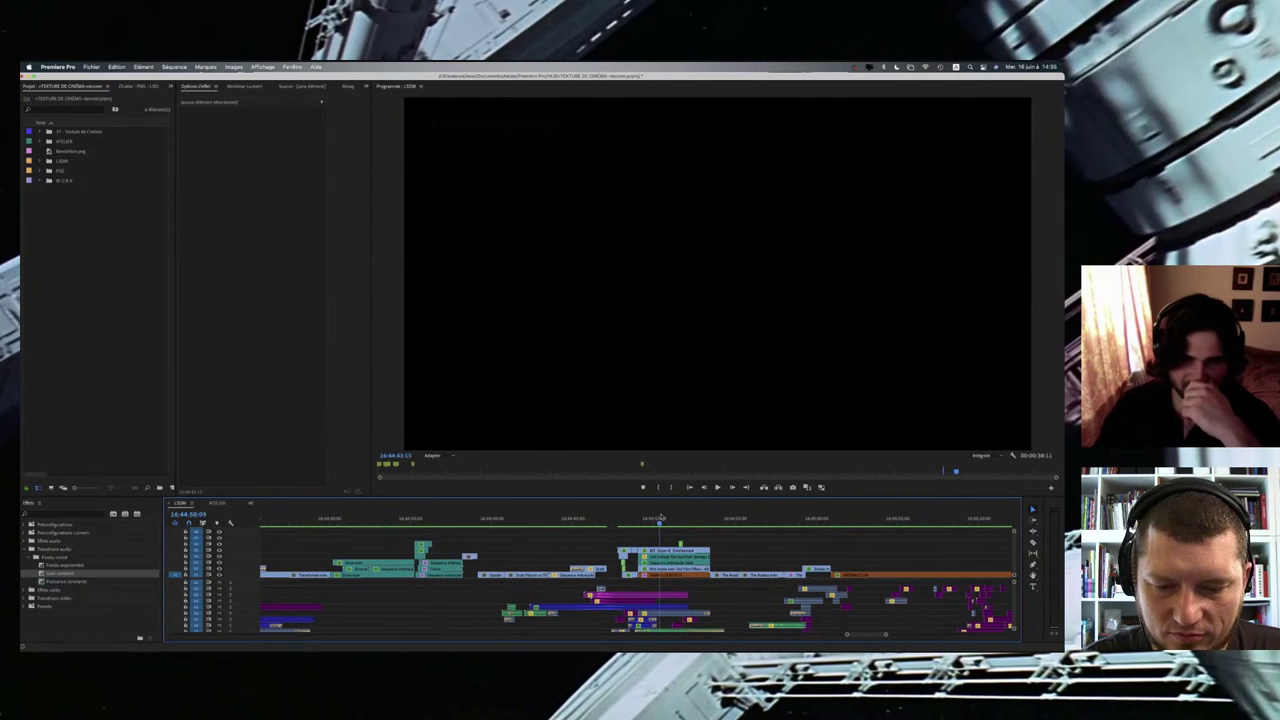
{"action": "key", "text": "Right"}
{"action": "key", "text": "Right"}
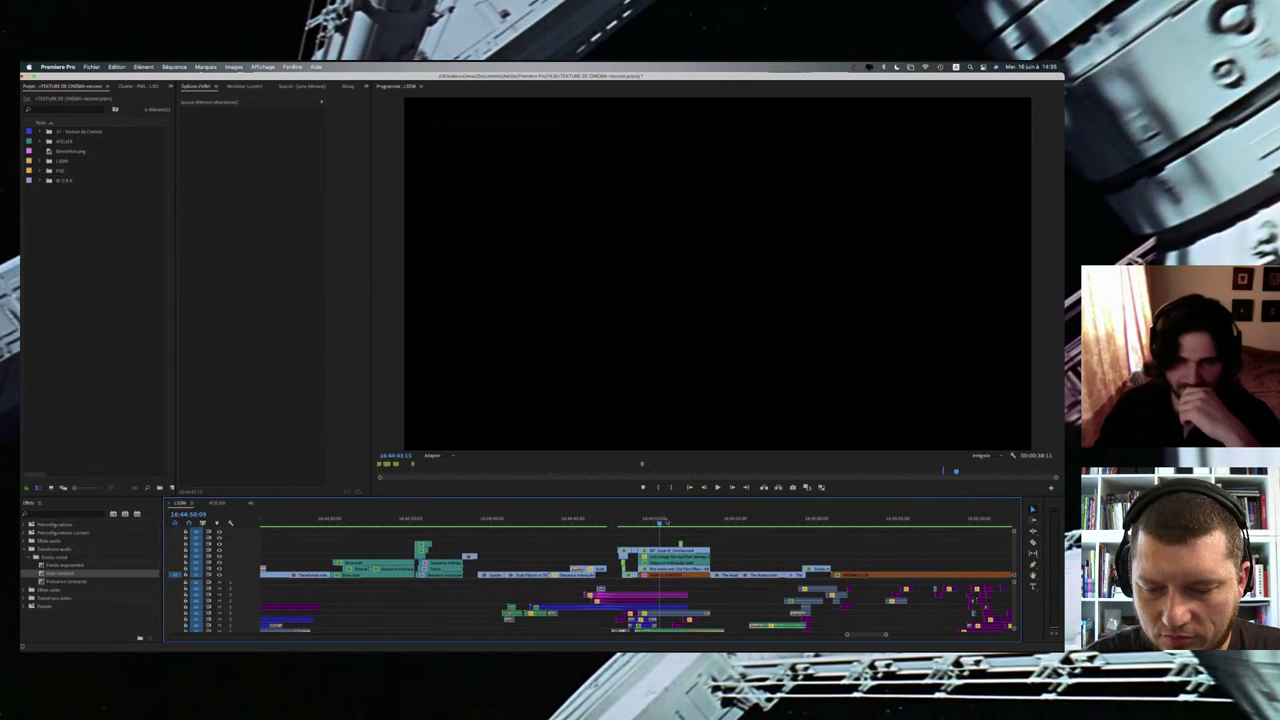
Step: Scrub to the sepia Martin Scorsese title shot, then return to the red-lit shot at 16:44:48:21
{"action": "left_click_drag", "start_coordinate": [667, 521], "coordinate": [678, 517]}
{"action": "left_click", "coordinate": [677, 519]}
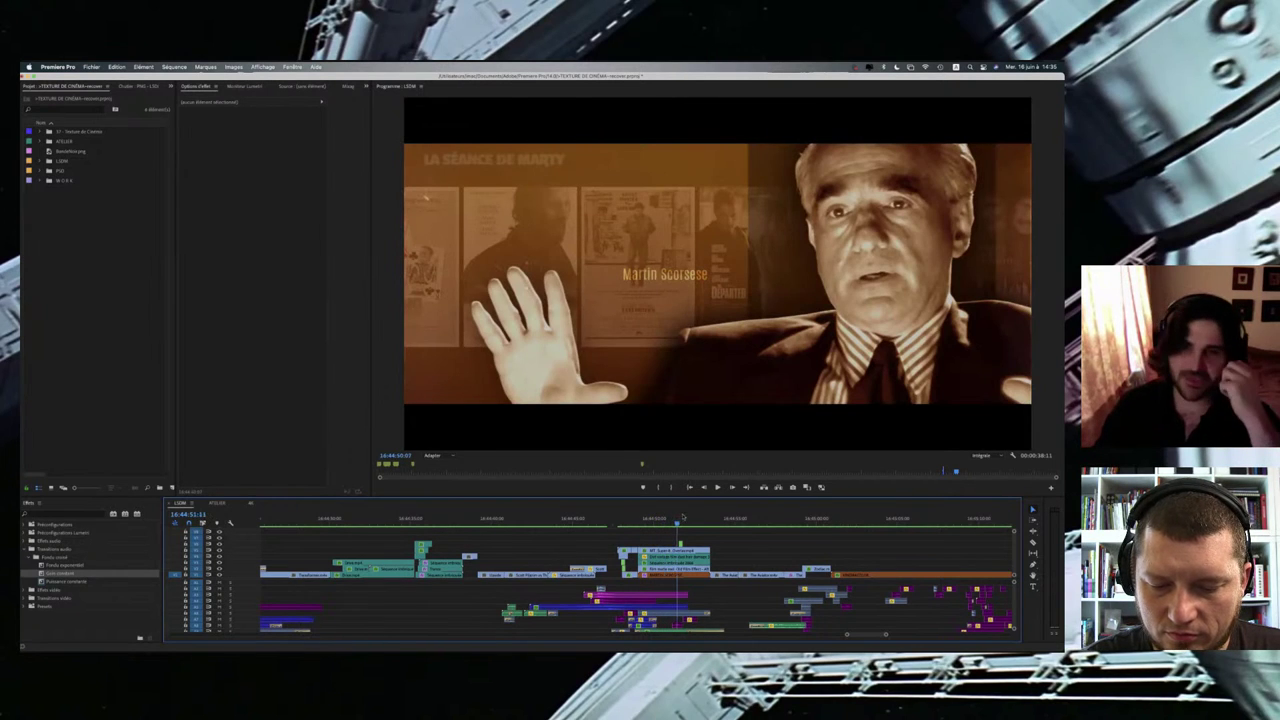
{"action": "left_click_drag", "start_coordinate": [676, 519], "coordinate": [637, 520]}
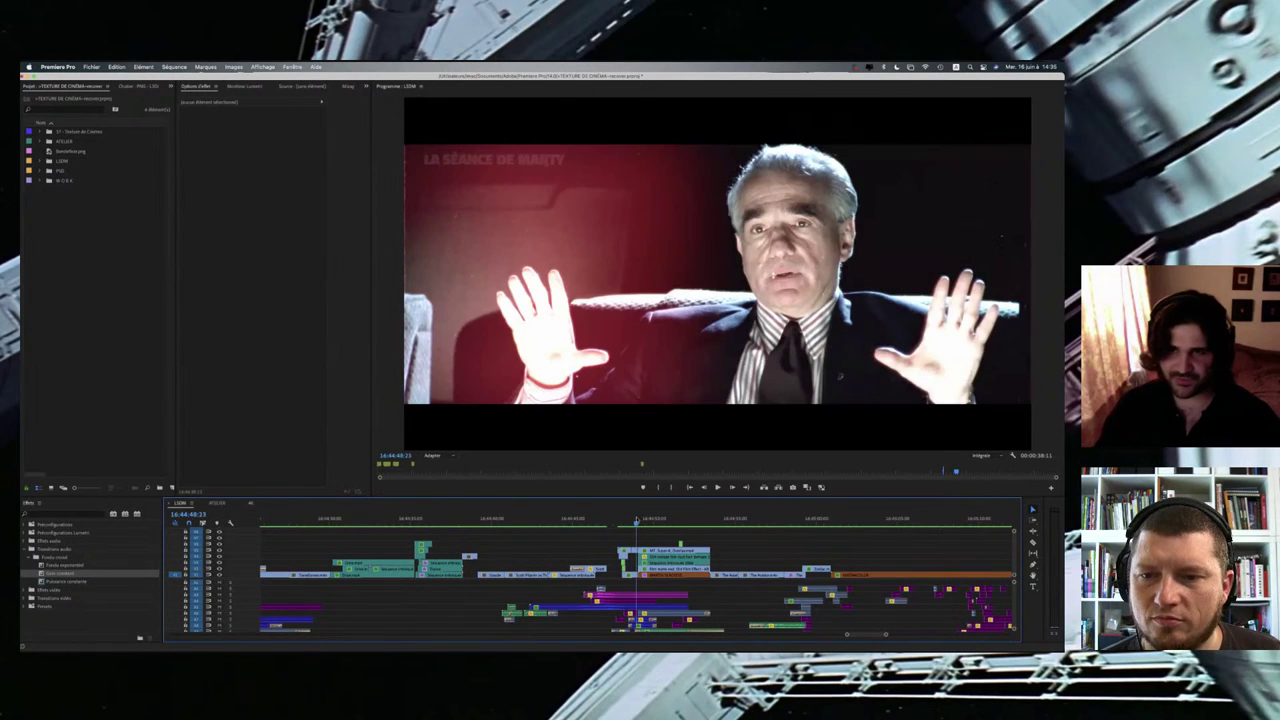
{"action": "key", "text": "Left"}
{"action": "key", "text": "Left"}
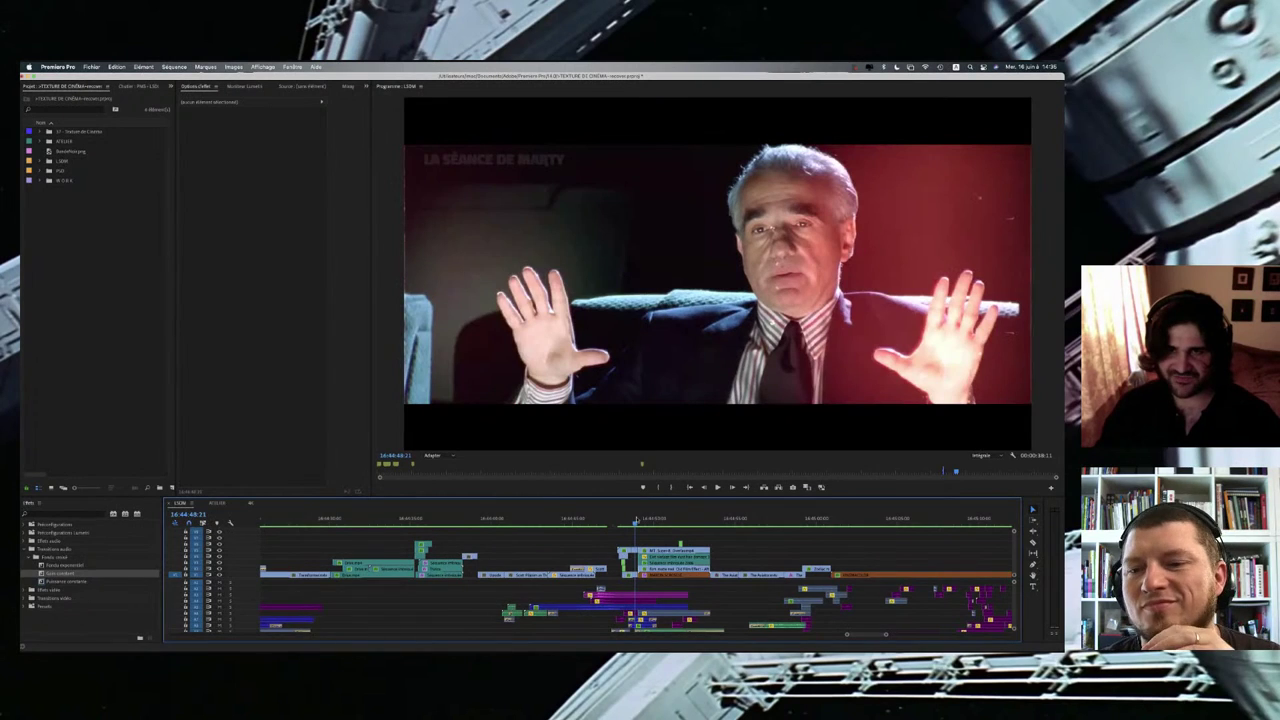
Step: Play the passage from the red-lit shot into the sepia title, with the timeline magnified around its clips
{"action": "key", "text": "space"}
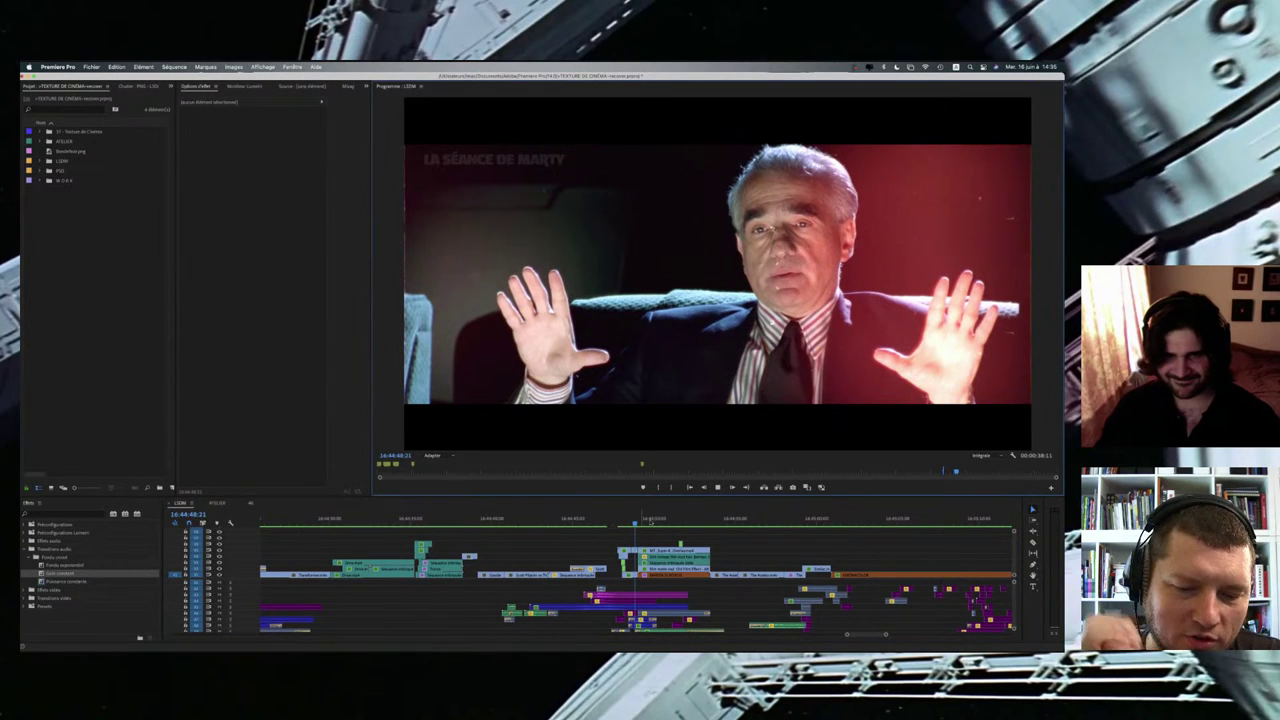
{"action": "scroll", "coordinate": [651, 521], "scroll_direction": "up", "scroll_amount": 4}
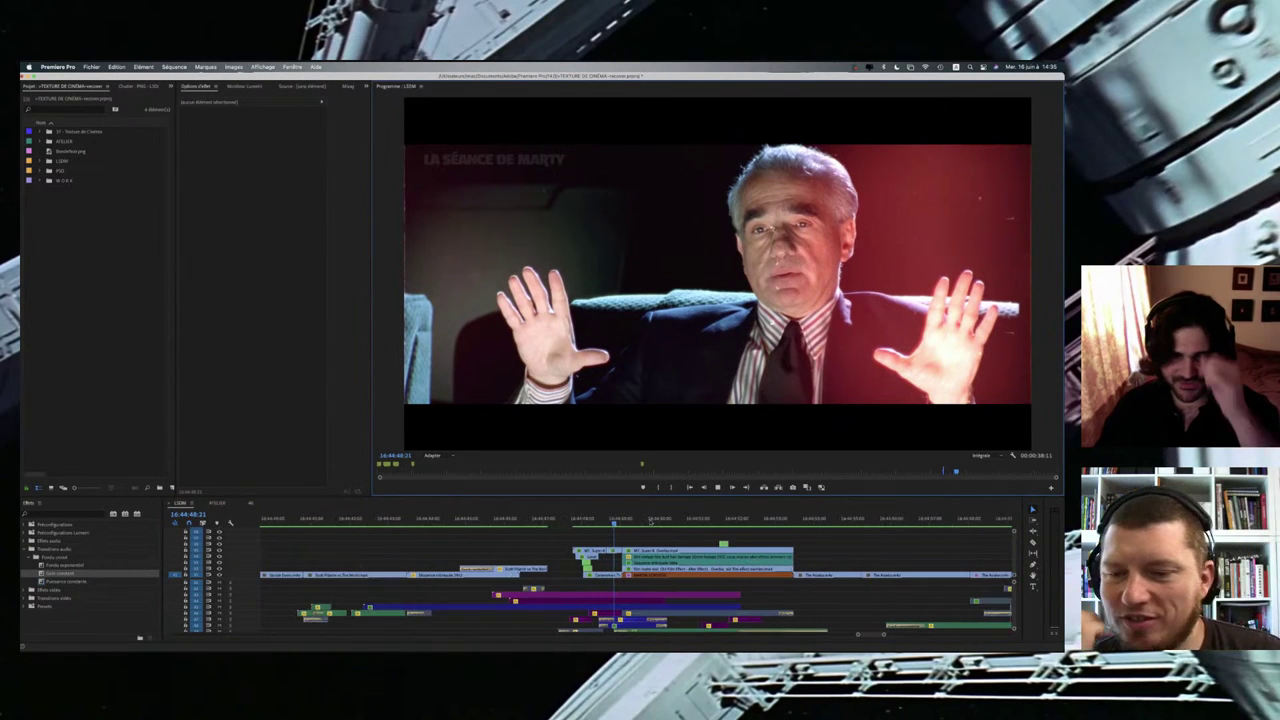
{"action": "key", "text": "="}
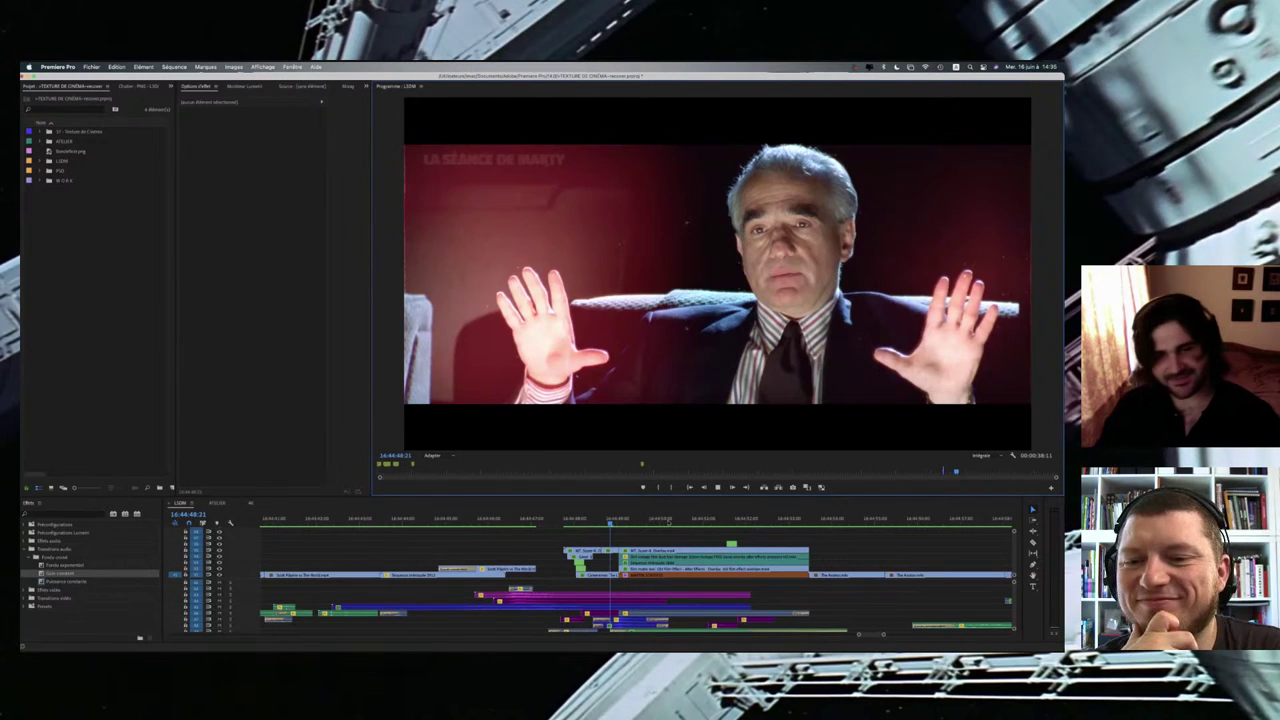
{"action": "key", "text": "space"}
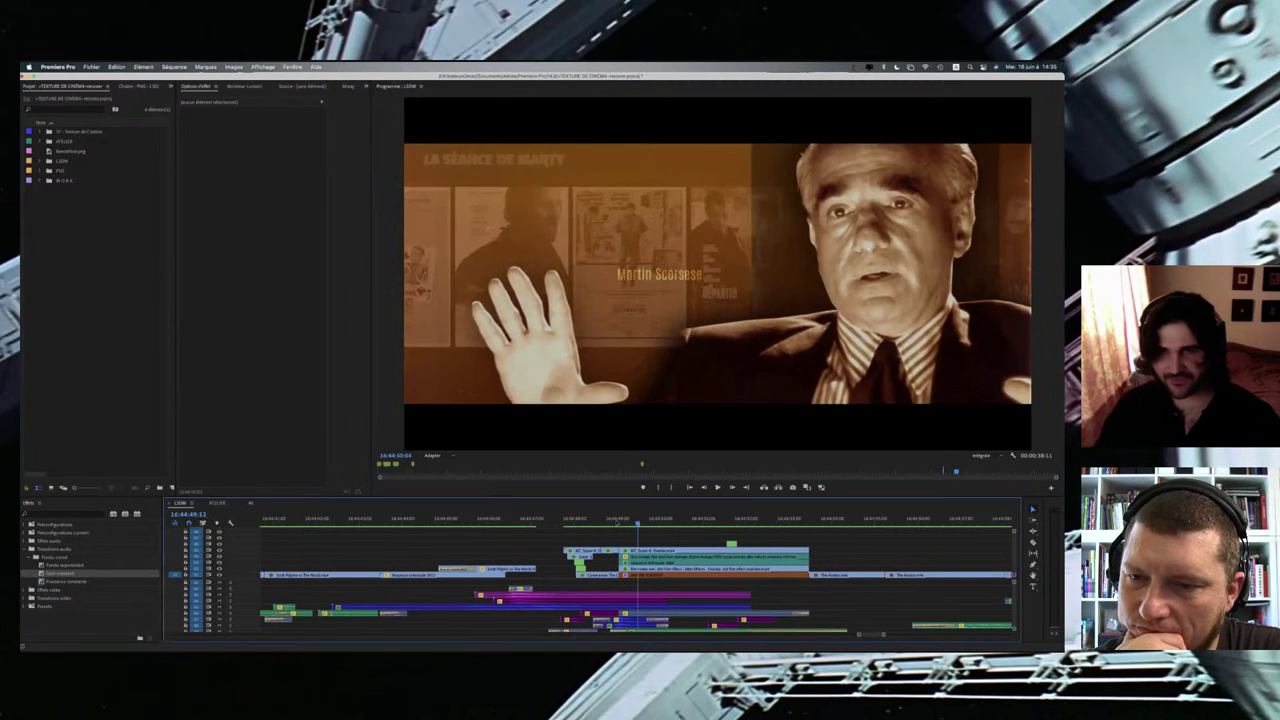
Step: Examine frame by frame the transition from the red-lit shot to the sepia movie poster collage
{"action": "left_click", "coordinate": [609, 522]}
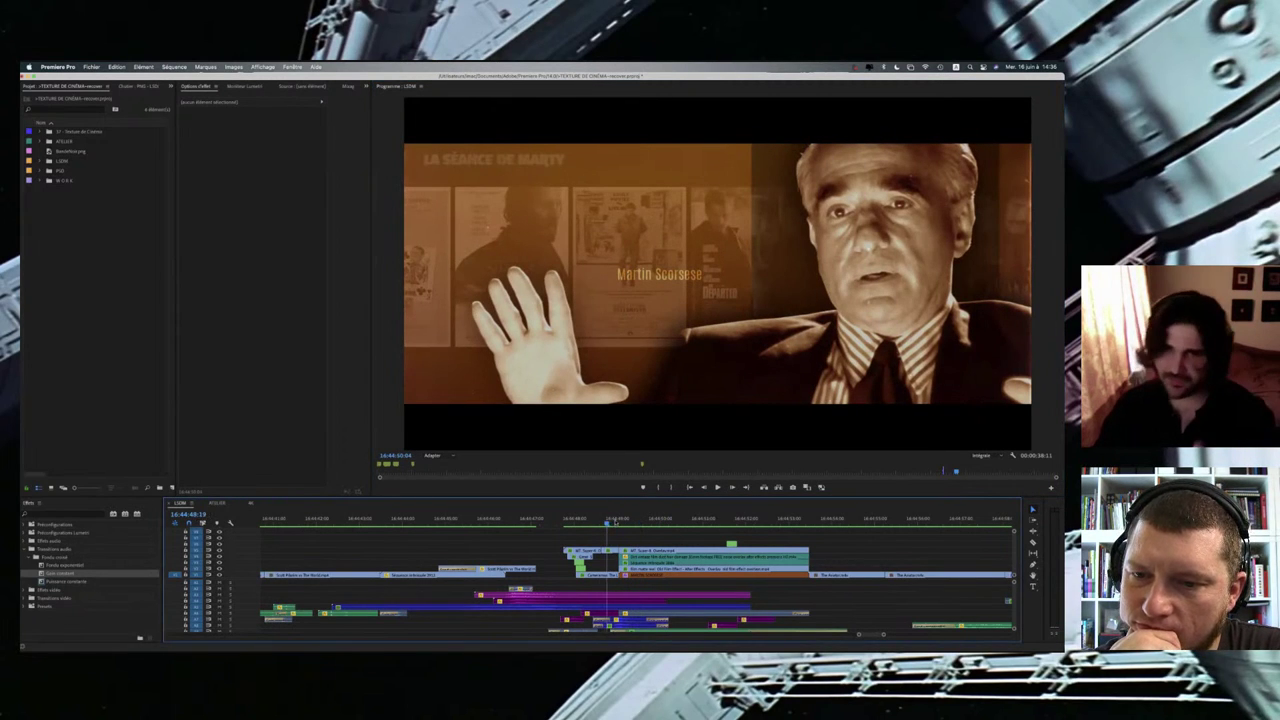
{"action": "left_click_drag", "start_coordinate": [616, 522], "coordinate": [617, 523]}
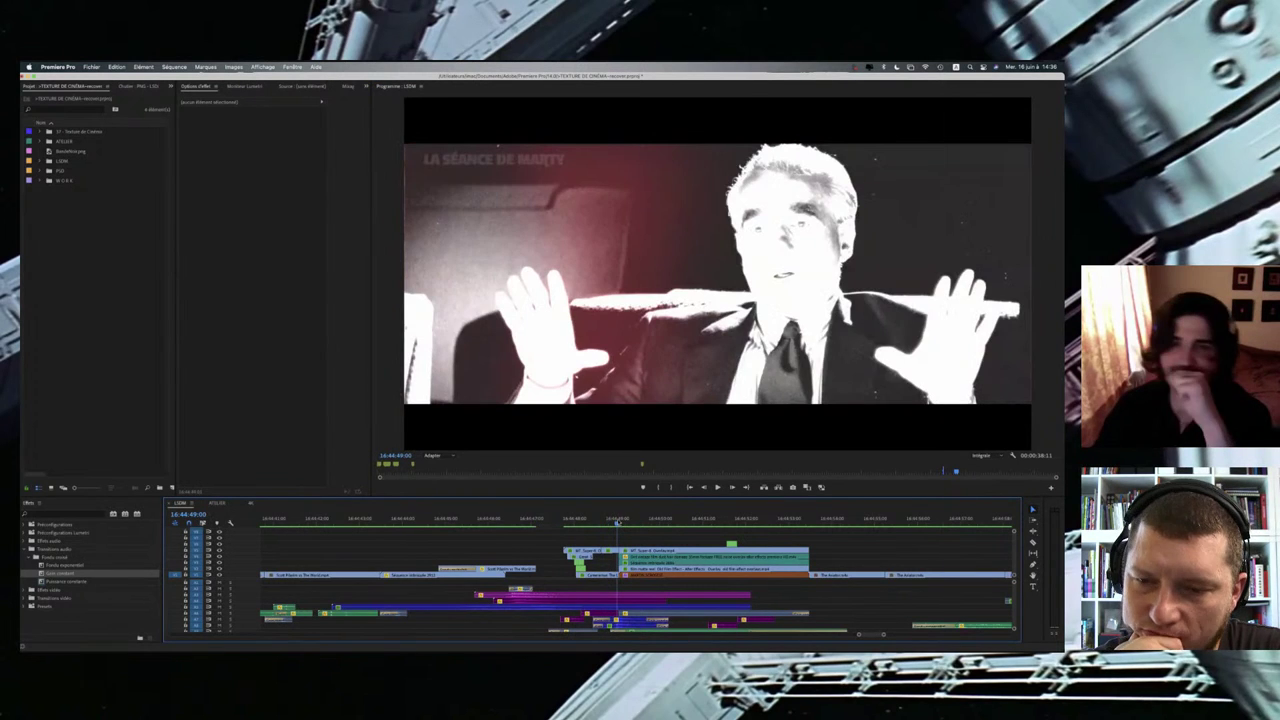
{"action": "key", "text": "Right"}
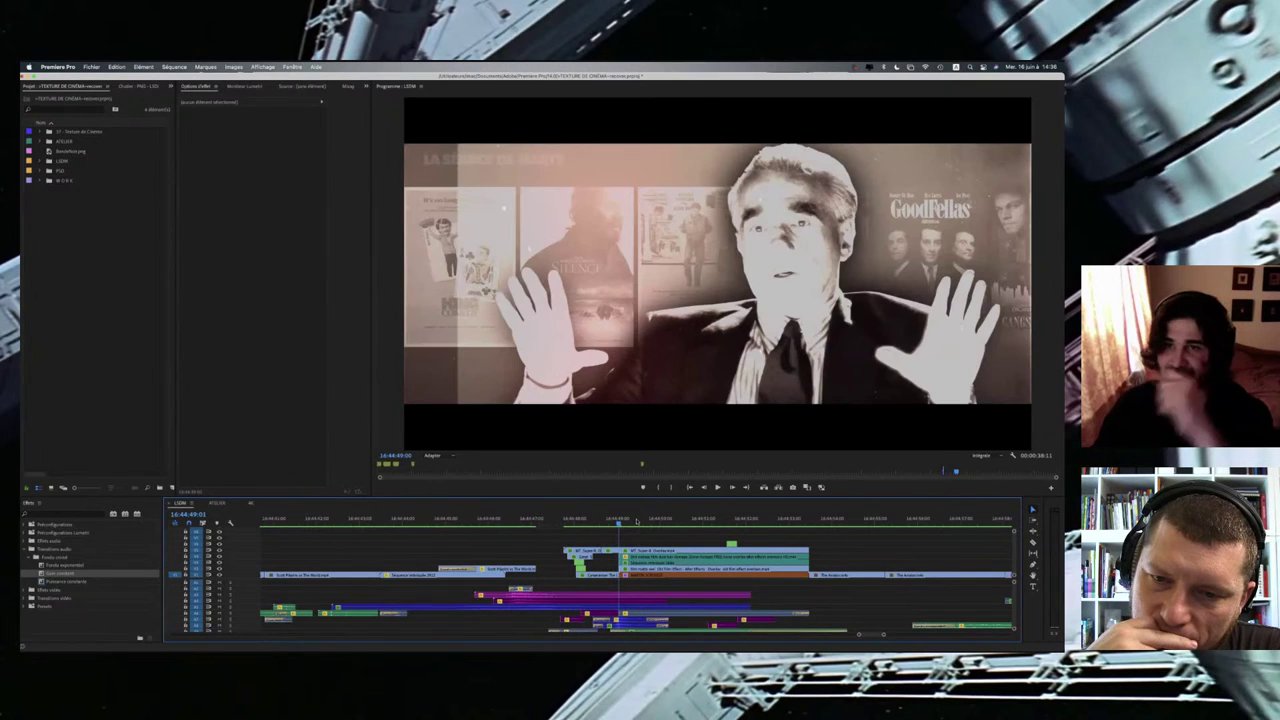
{"action": "key", "text": "Right"}
{"action": "key", "text": "Right"}
{"action": "key", "text": "Right"}
{"action": "left_click", "coordinate": [636, 521]}
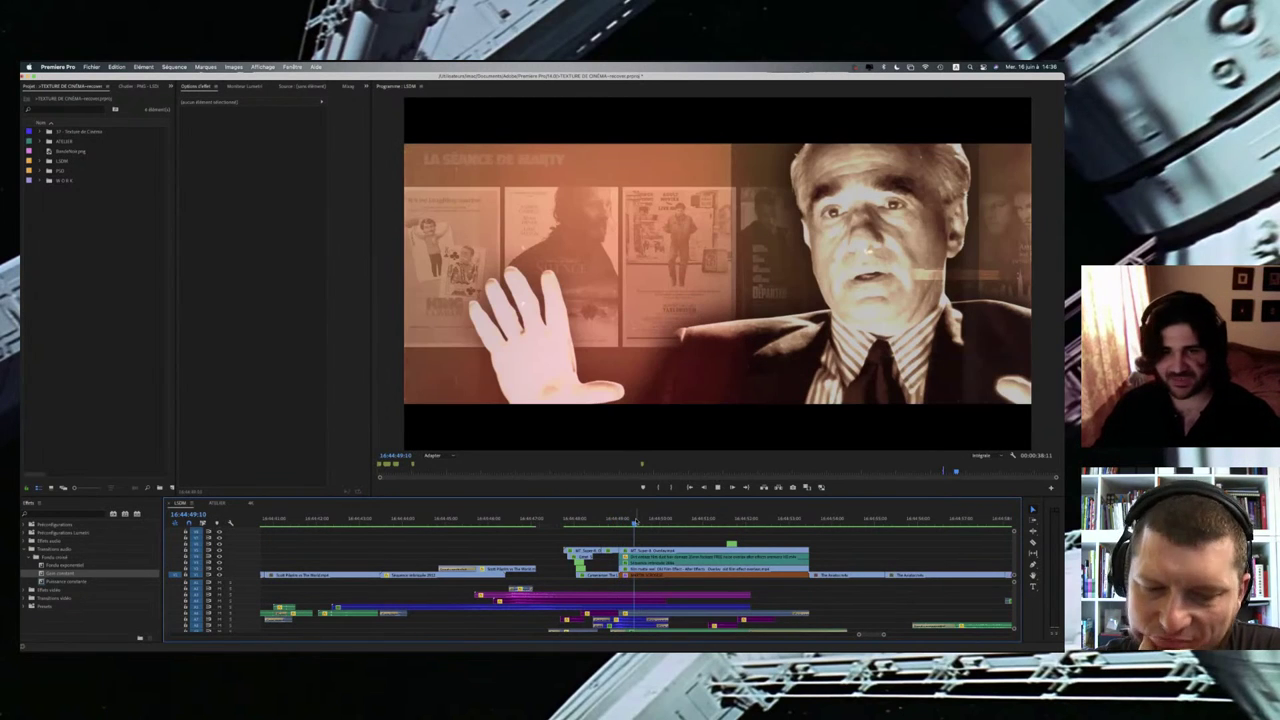
Step: Play the sepia collage section, then replay the passage from the film-strip transition before it
{"action": "key", "text": "space"}
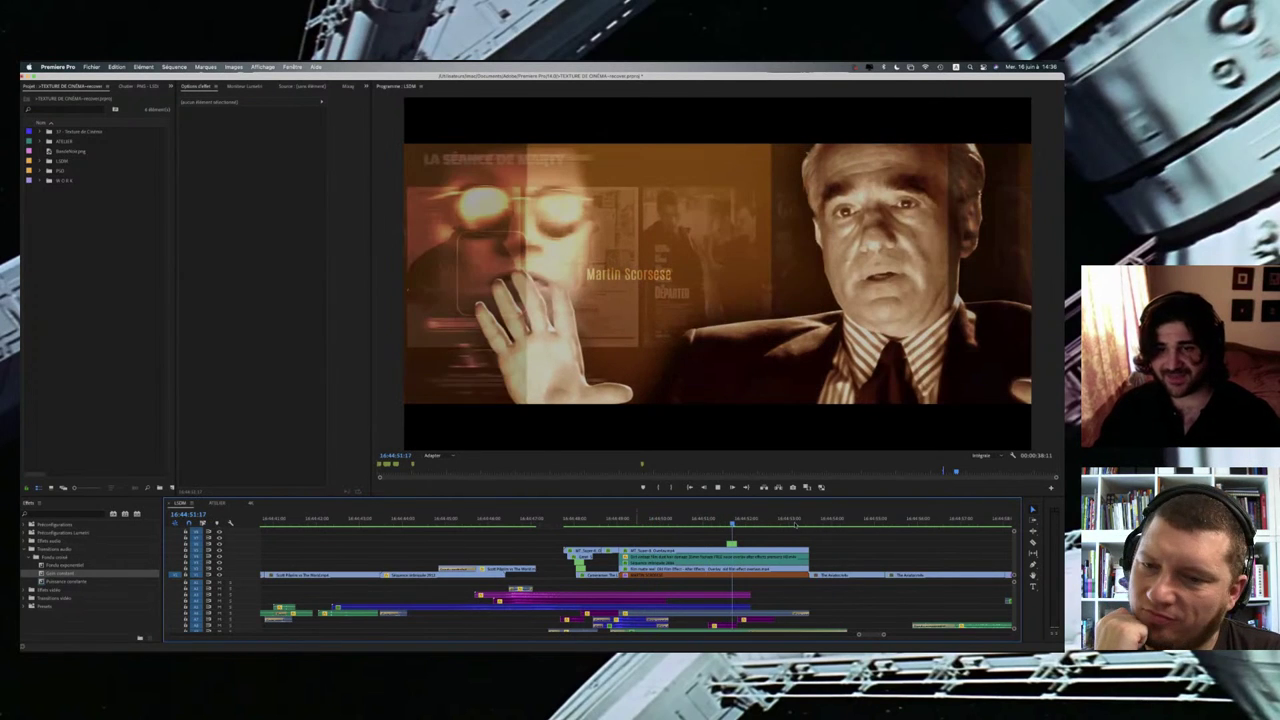
{"action": "left_click_drag", "start_coordinate": [722, 523], "coordinate": [631, 524]}
{"action": "left_click", "coordinate": [655, 523]}
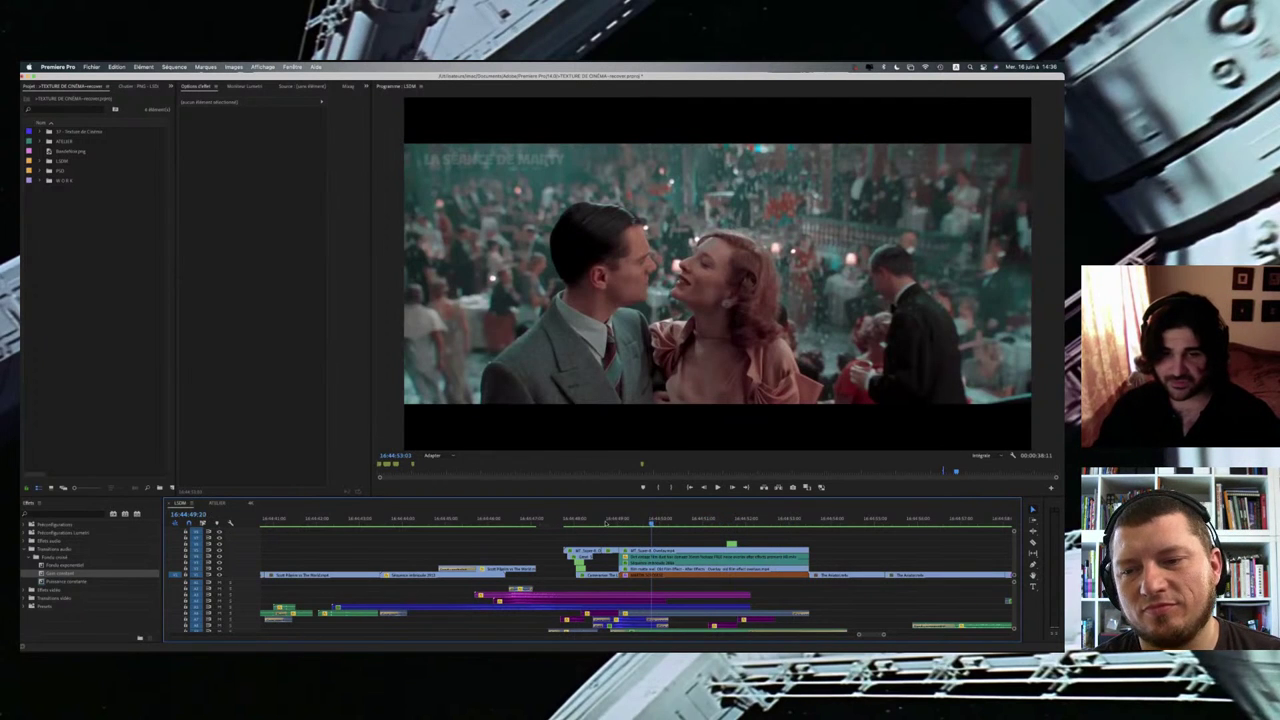
{"action": "left_click", "coordinate": [628, 523]}
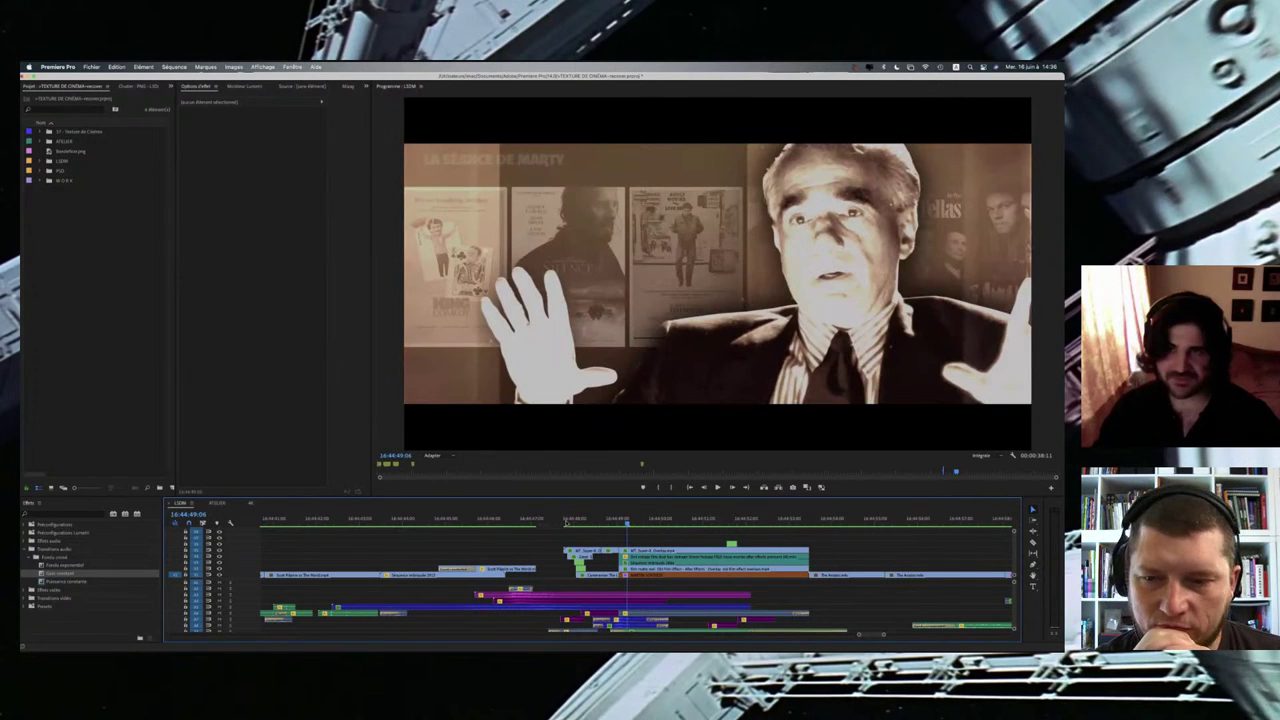
{"action": "left_click", "coordinate": [565, 521]}
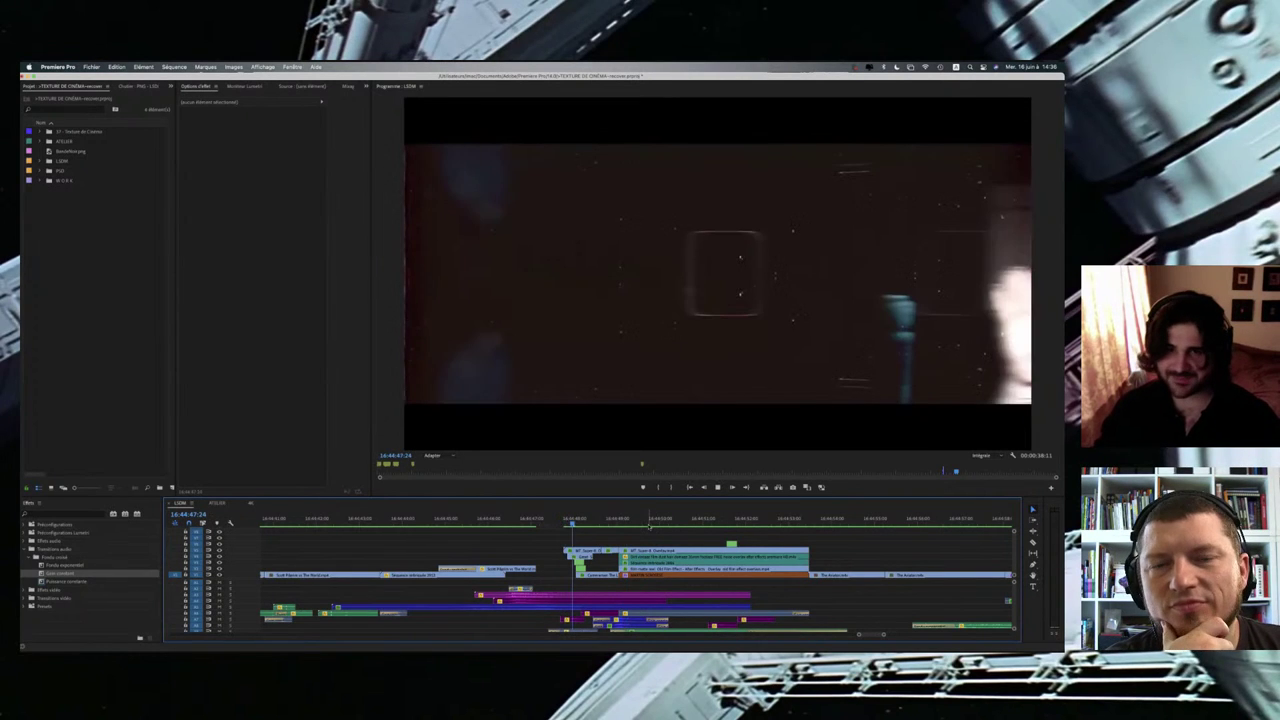
{"action": "key", "text": "space"}
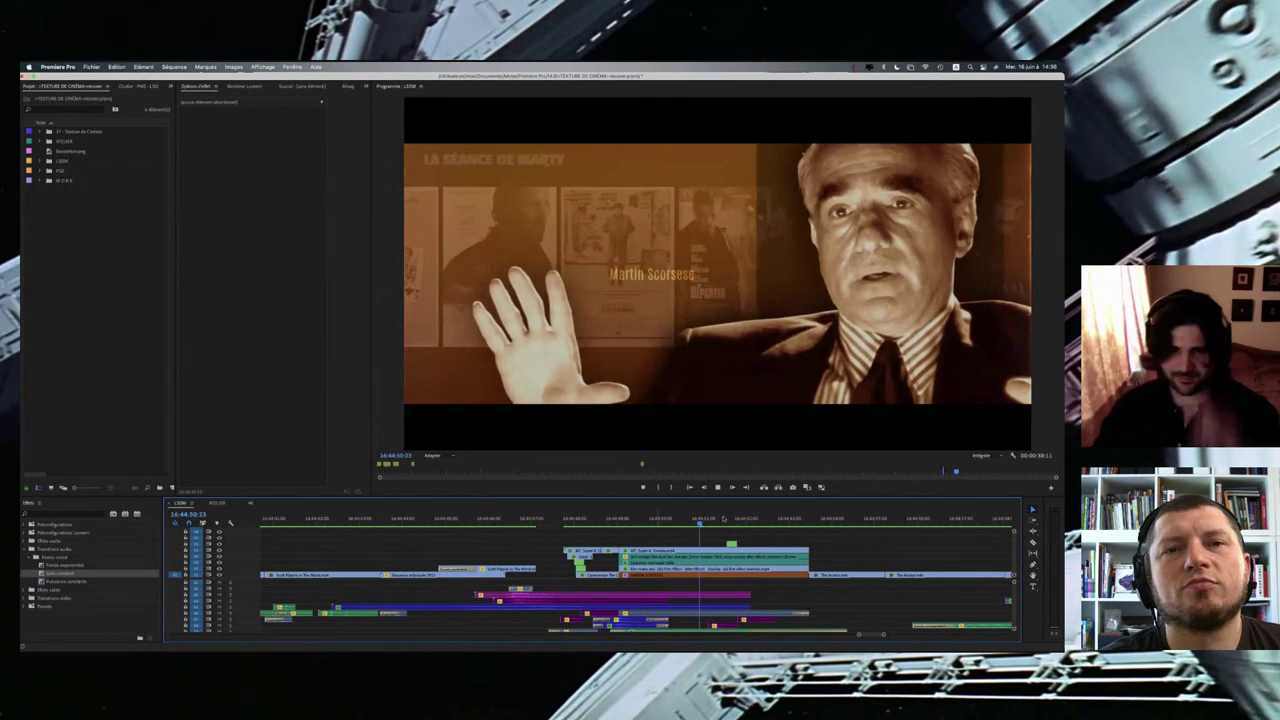
Step: Scrub back and forth over the section where the Aviator poster and 2005 title overlay Scorsese
{"action": "left_click_drag", "start_coordinate": [728, 519], "coordinate": [792, 519]}
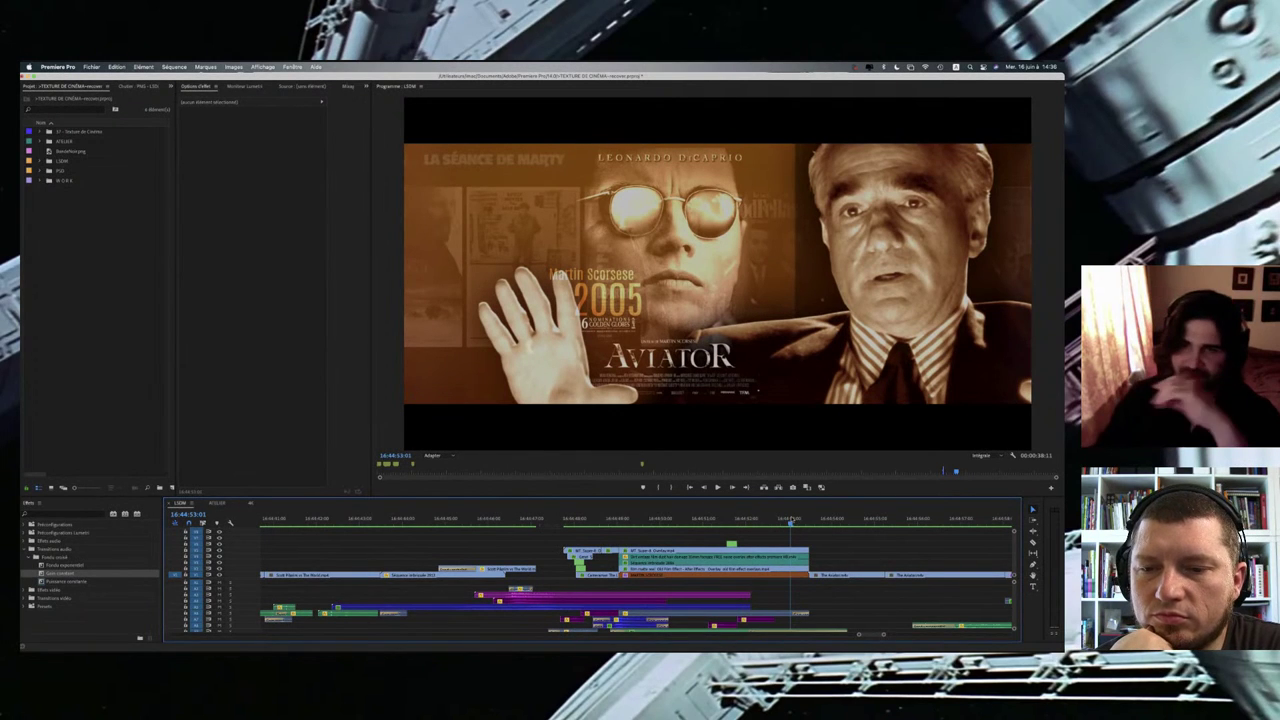
{"action": "left_click_drag", "start_coordinate": [794, 520], "coordinate": [757, 519]}
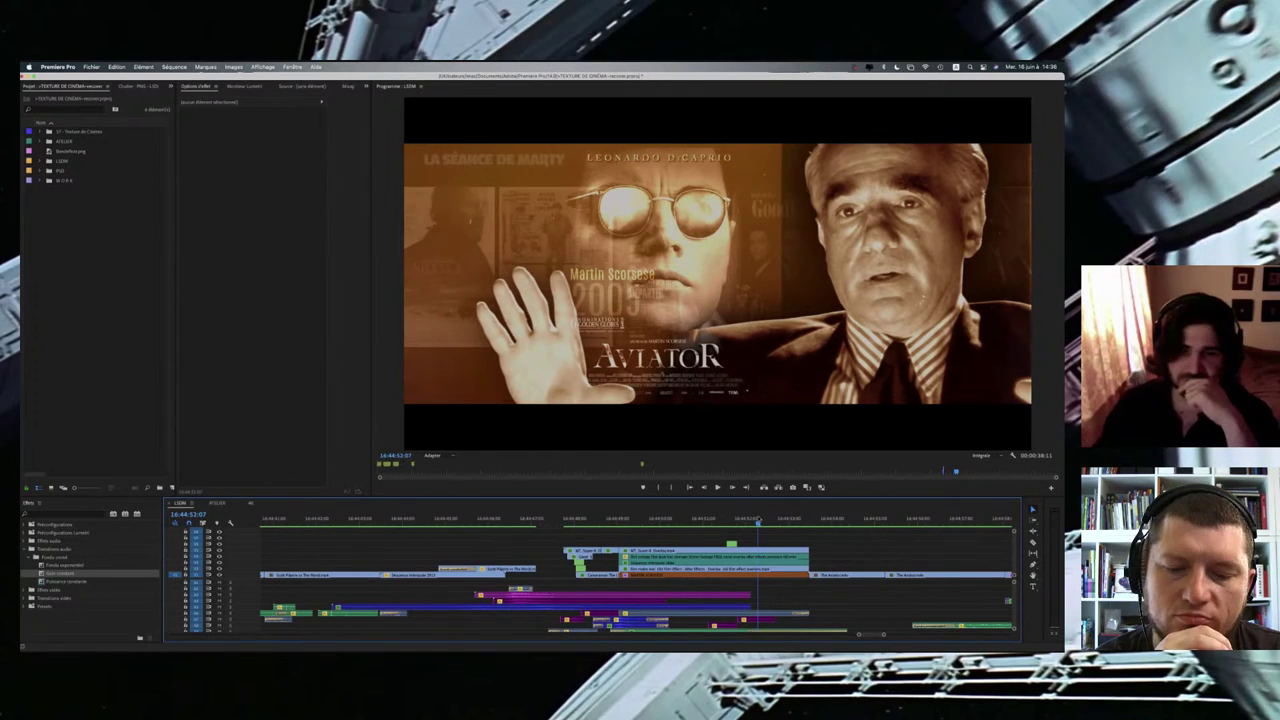
{"action": "left_click_drag", "start_coordinate": [757, 521], "coordinate": [688, 516]}
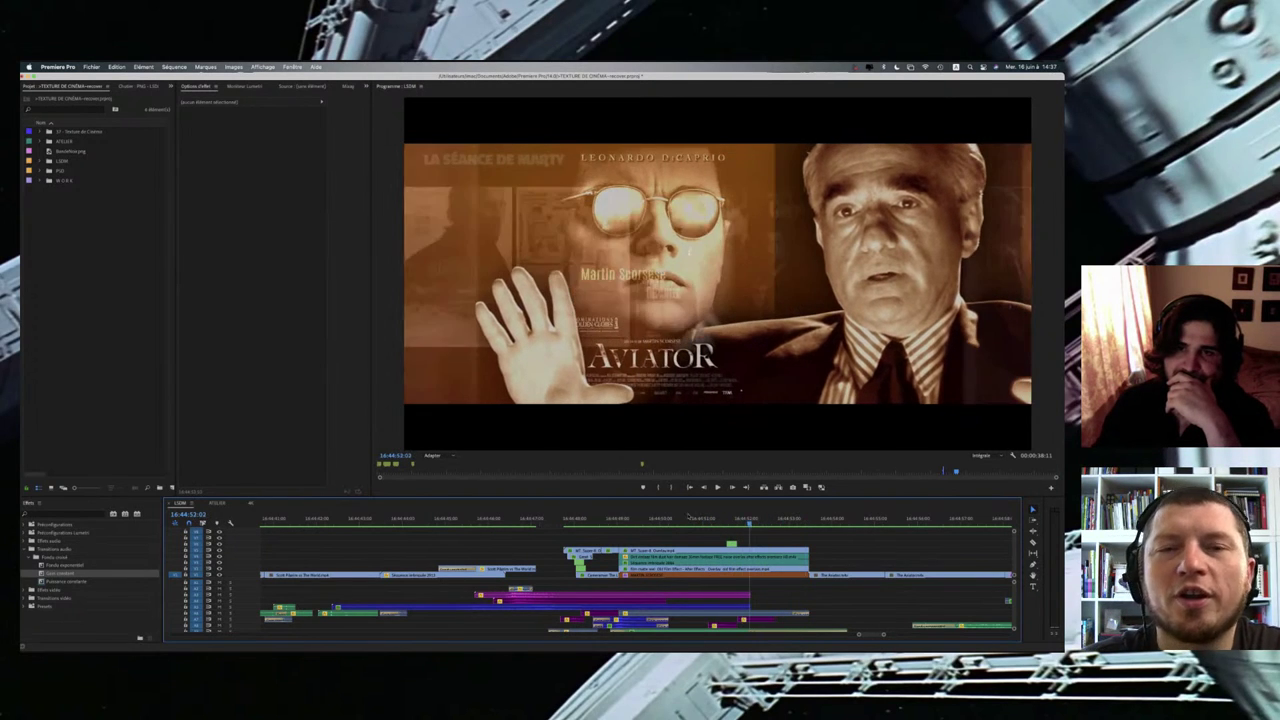
Step: Review the passage again from the film-strip transition through the red-lit shot into the sepia collage
{"action": "left_click", "coordinate": [621, 518]}
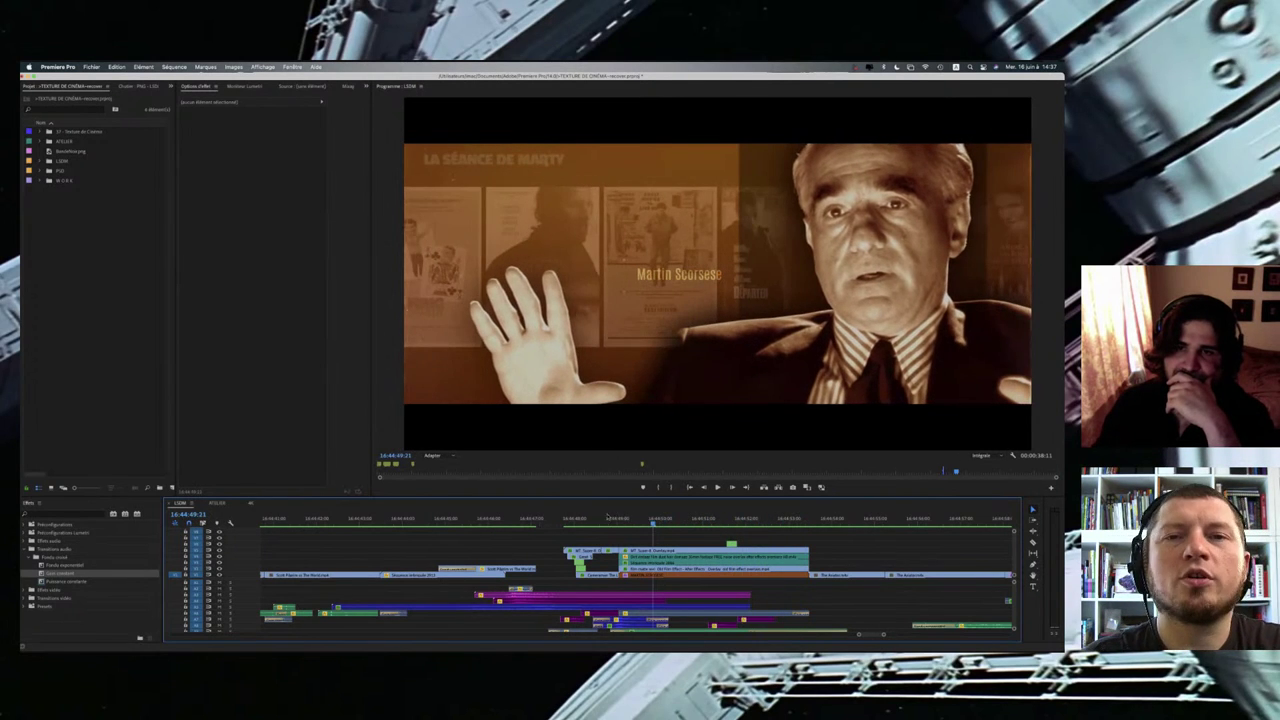
{"action": "mouse_move", "coordinate": [589, 517]}
{"action": "left_mouse_down"}
{"action": "mouse_move", "coordinate": [570, 516]}
{"action": "mouse_move", "coordinate": [587, 515]}
{"action": "left_mouse_up"}
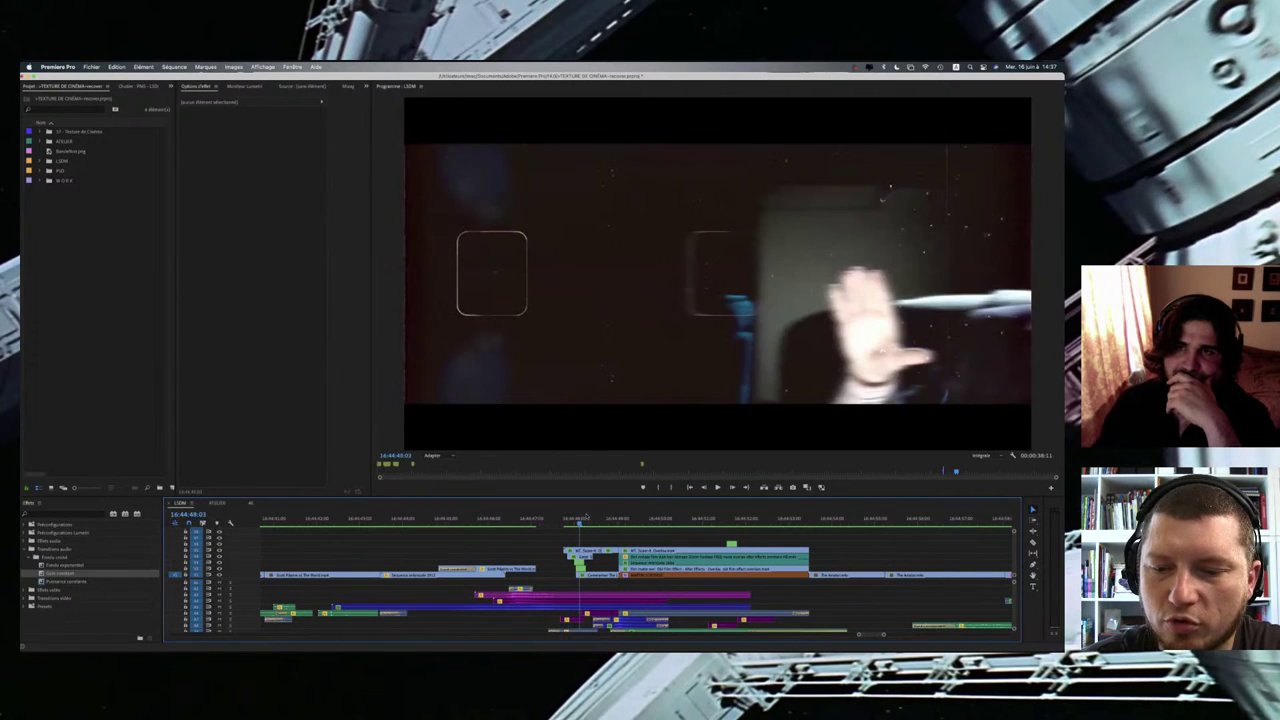
{"action": "left_click", "coordinate": [591, 517]}
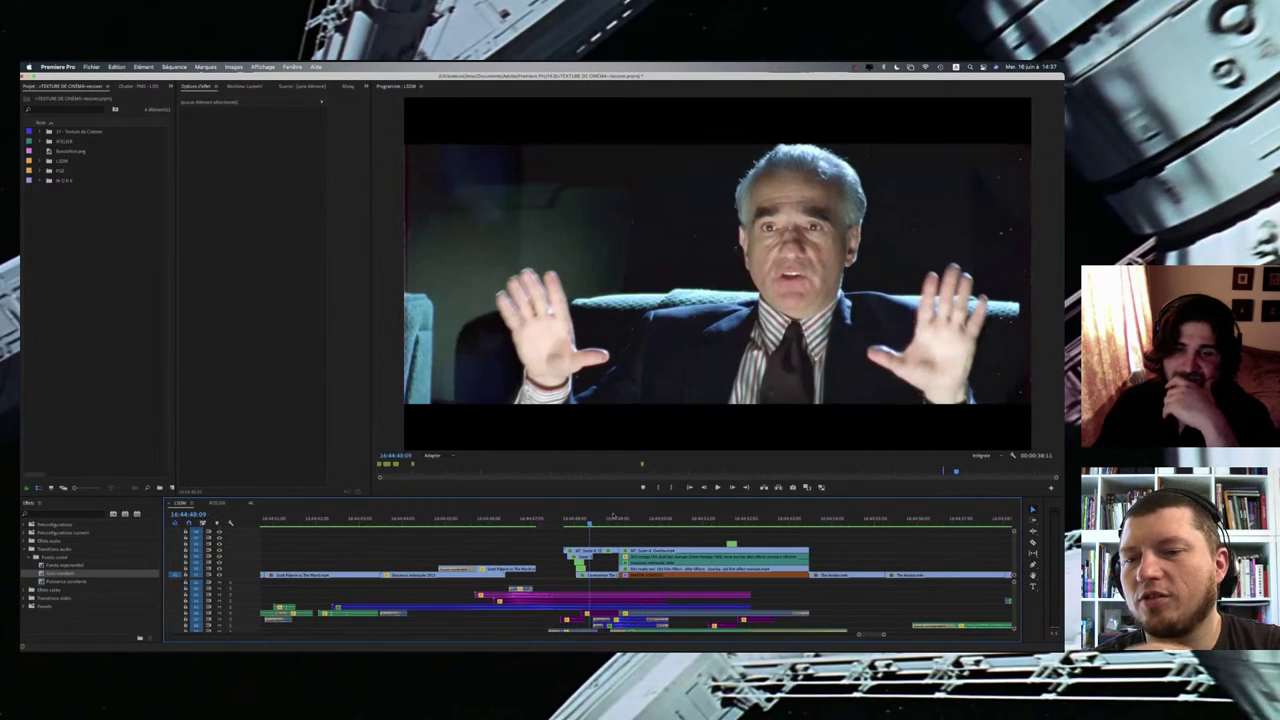
{"action": "left_click", "coordinate": [611, 517]}
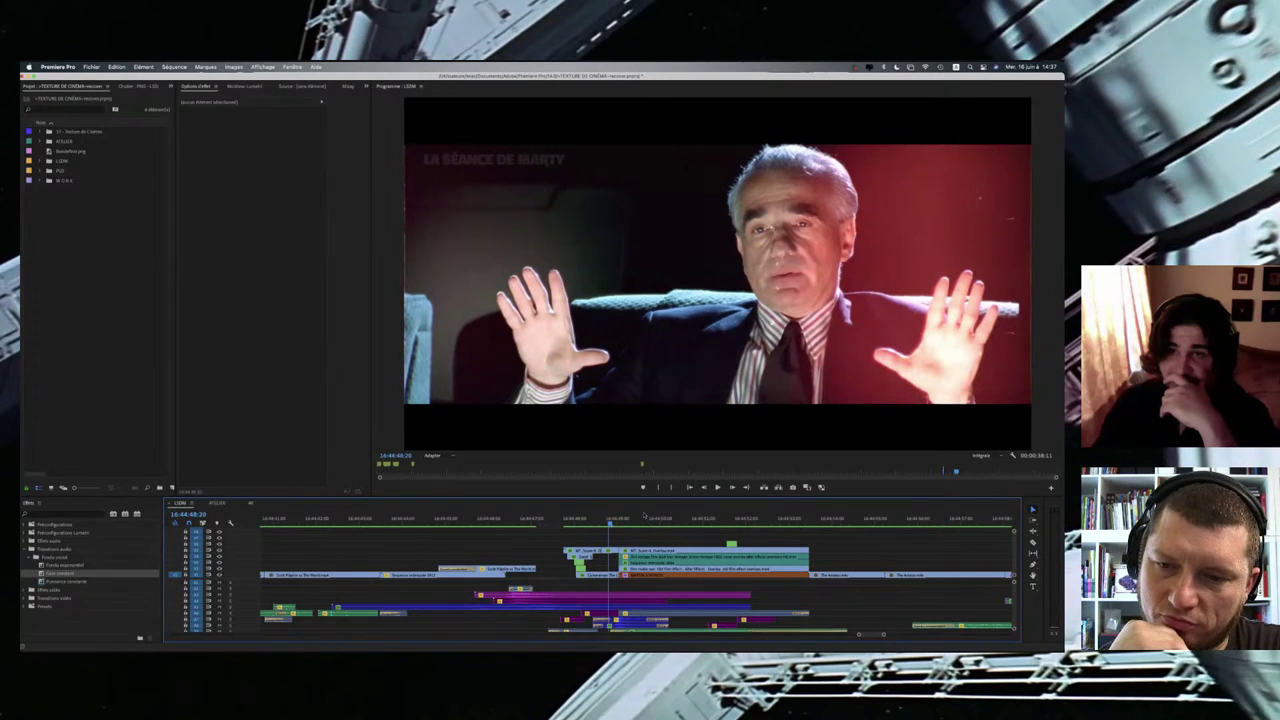
{"action": "left_click_drag", "start_coordinate": [612, 516], "coordinate": [635, 516]}
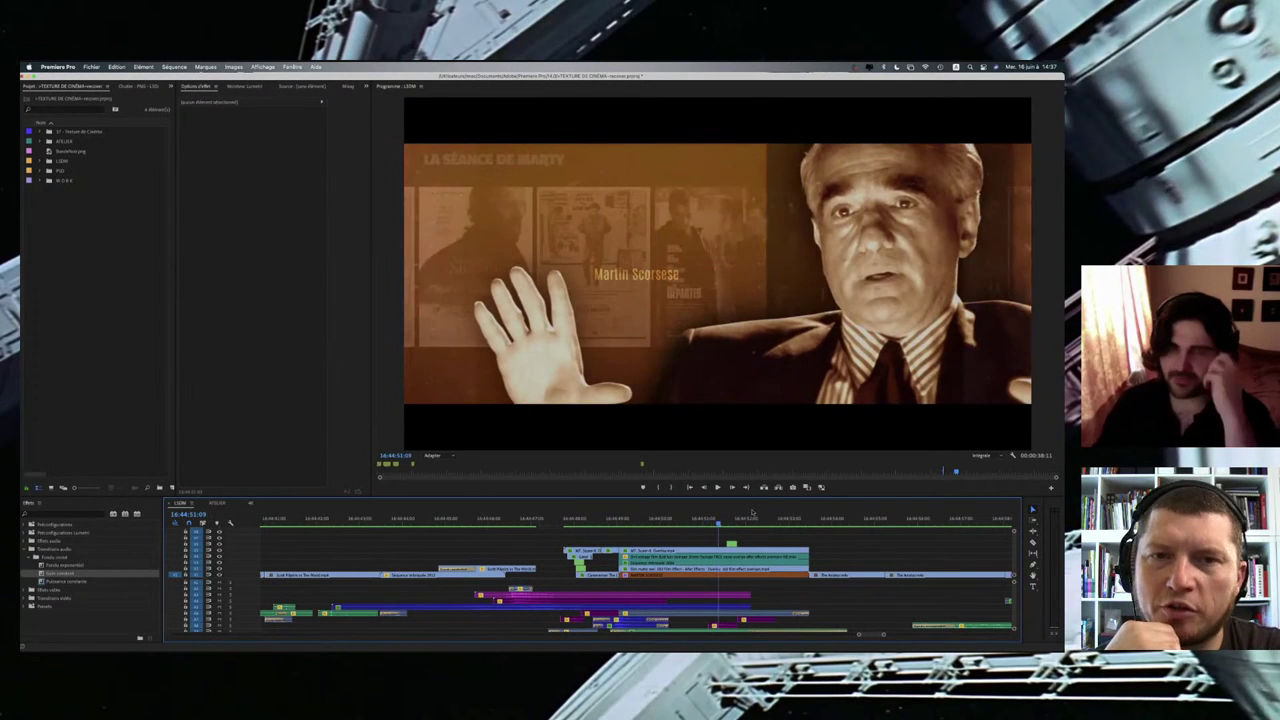
Step: Go to the Aviator poster's entrance and inspect its animation by stepping back three frames
{"action": "left_click", "coordinate": [733, 515]}
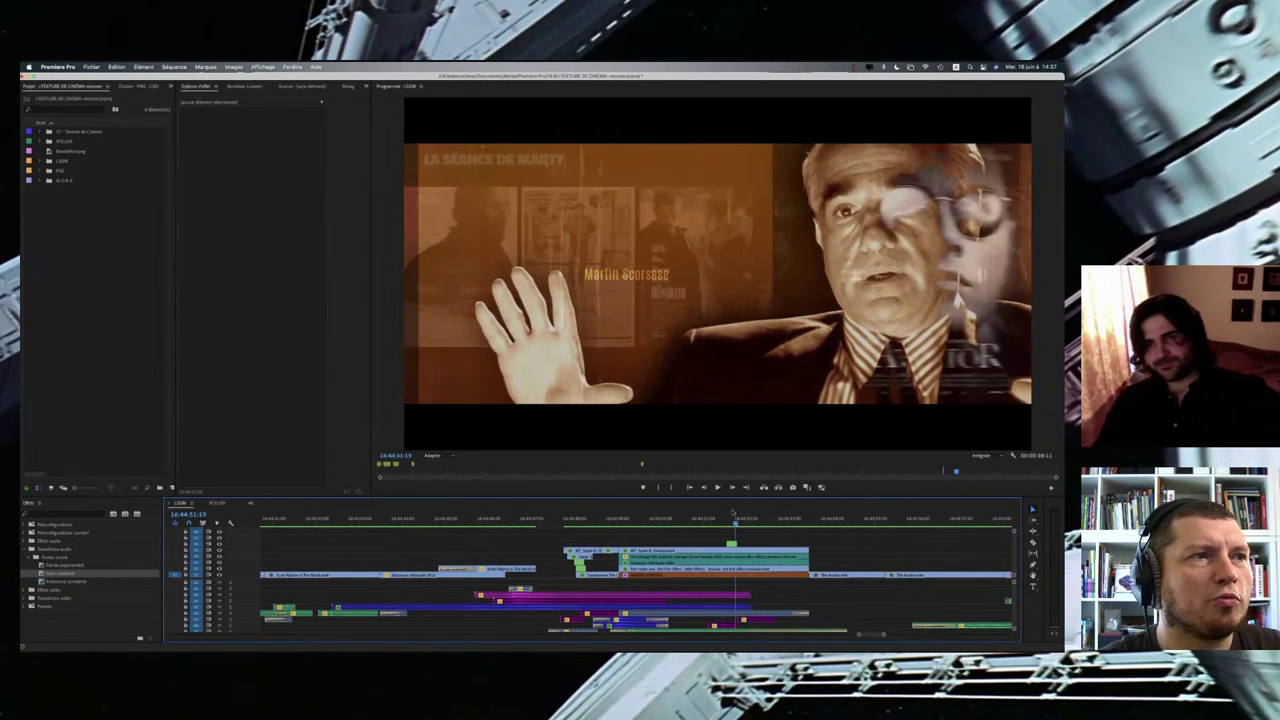
{"action": "key", "text": "Left"}
{"action": "key", "text": "Left"}
{"action": "key", "text": "Left"}
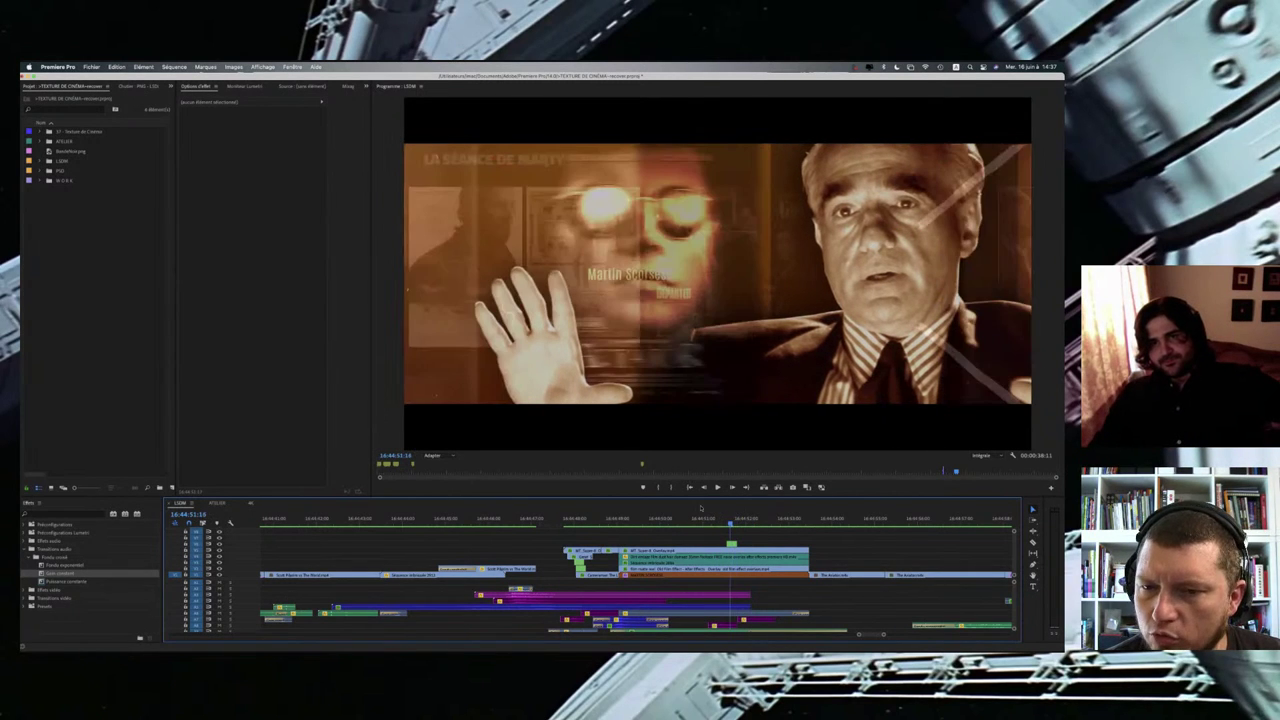
Step: Scrub from the Aviator poster's entrance back to the Martin Scorsese title, and forward again to the poster
{"action": "key", "text": "Left"}
{"action": "left_click_drag", "start_coordinate": [704, 512], "coordinate": [671, 507]}
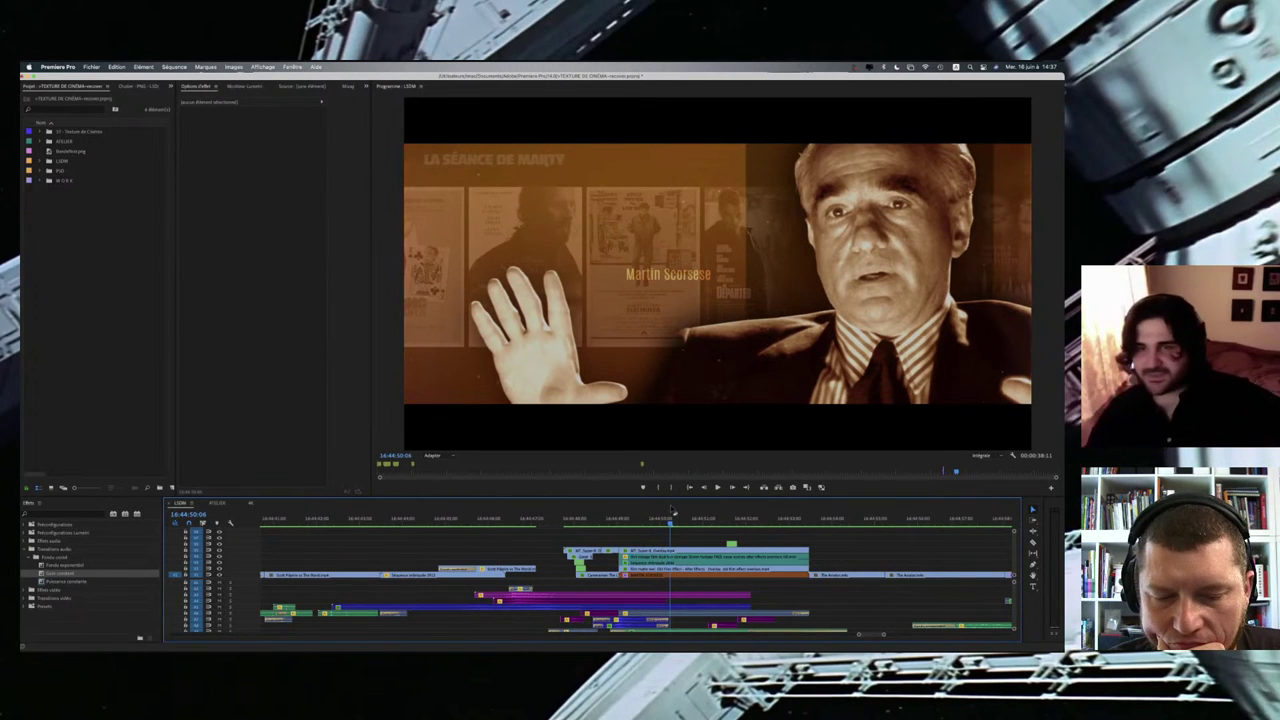
{"action": "left_click_drag", "start_coordinate": [671, 518], "coordinate": [727, 517]}
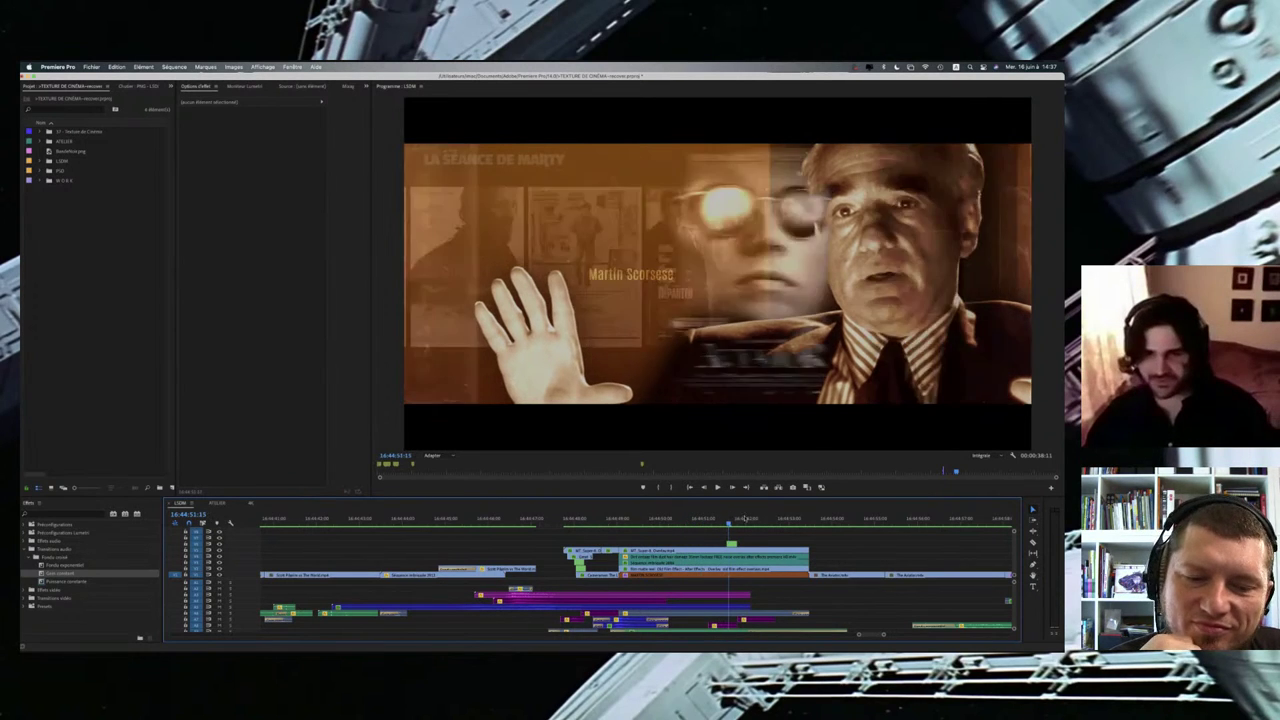
Step: Replay the passage from the colour shot of Scorsese with raised hands, and return to the Aviator poster's entrance
{"action": "left_click", "coordinate": [575, 518]}
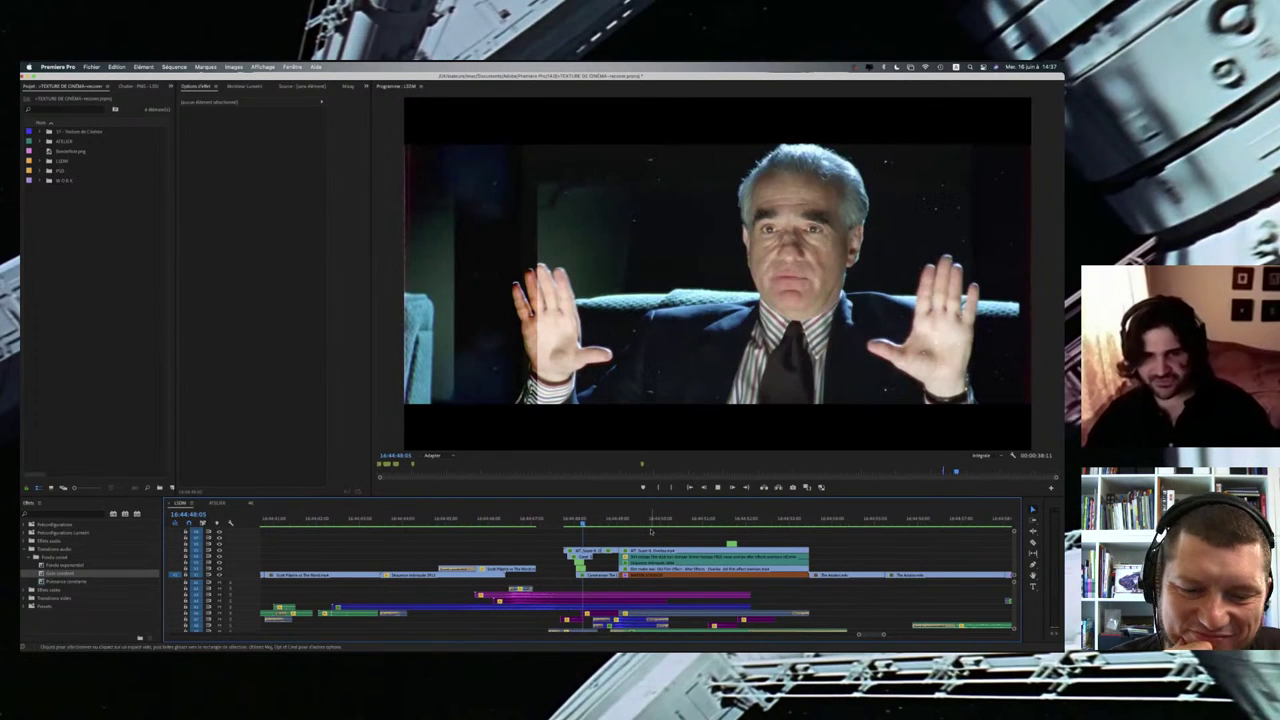
{"action": "scroll", "coordinate": [651, 532], "scroll_direction": "up", "scroll_amount": 1}
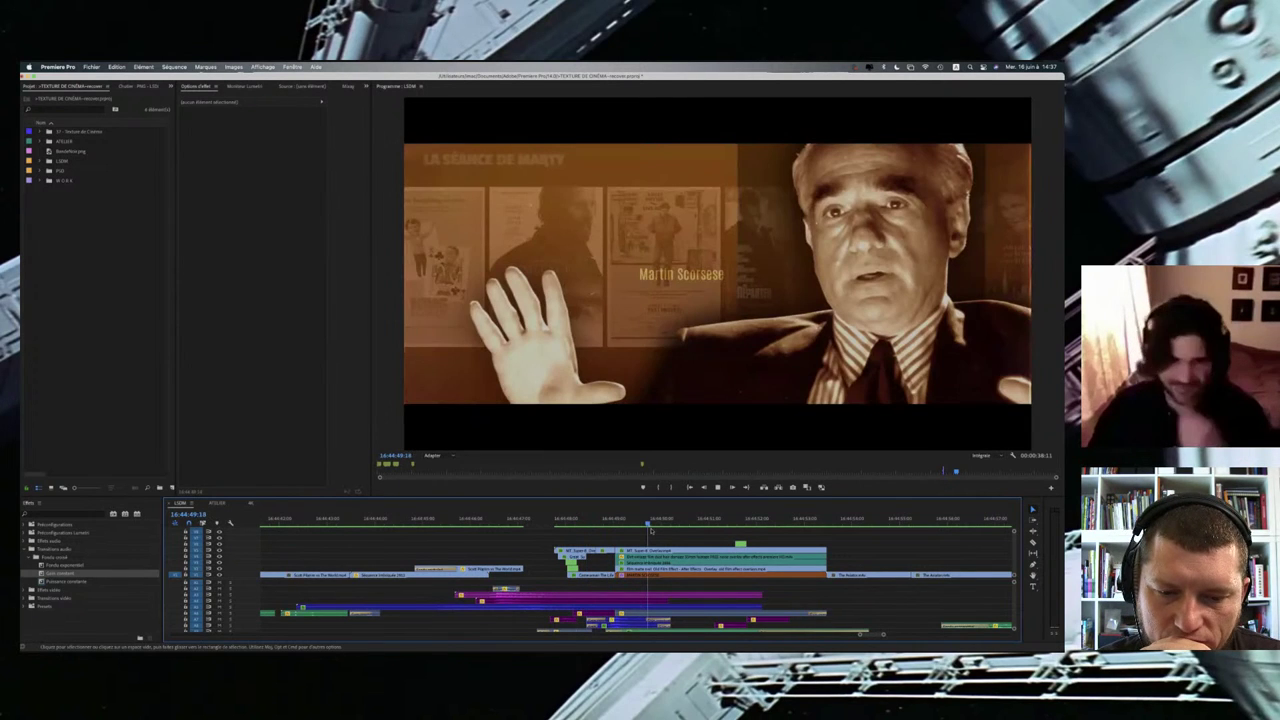
{"action": "left_click", "coordinate": [745, 523]}
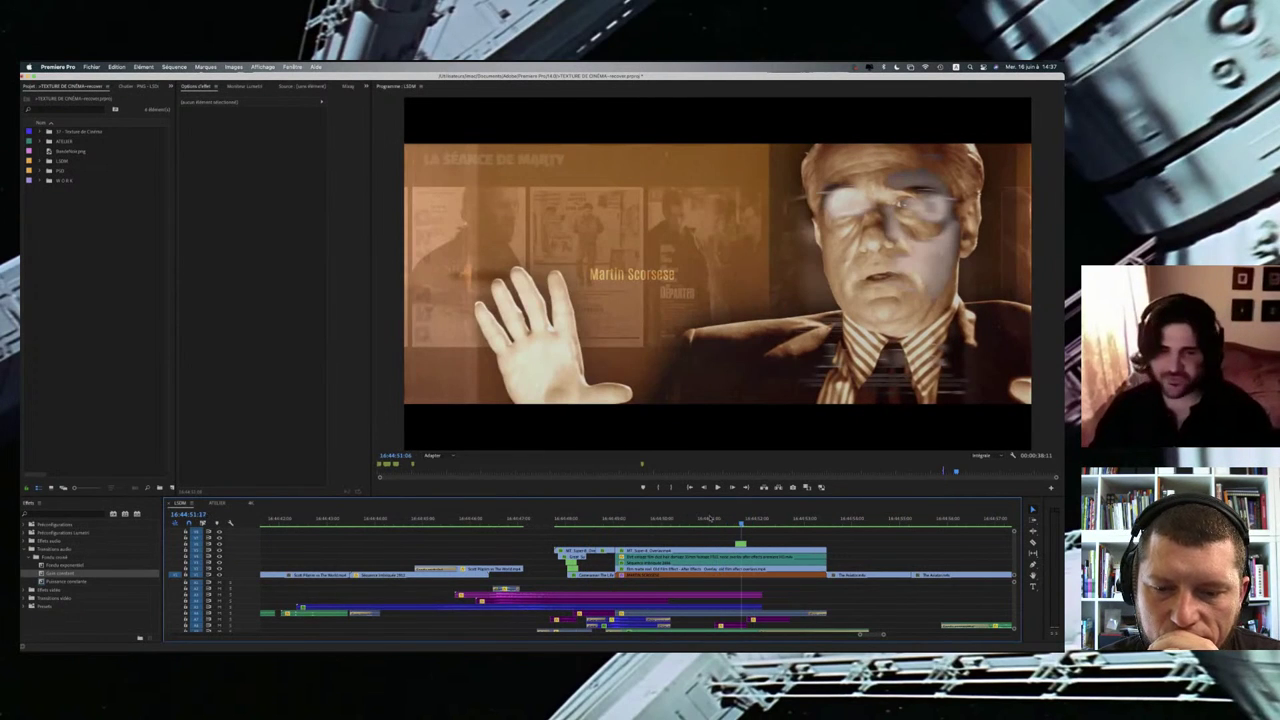
{"action": "left_click_drag", "start_coordinate": [632, 512], "coordinate": [618, 512]}
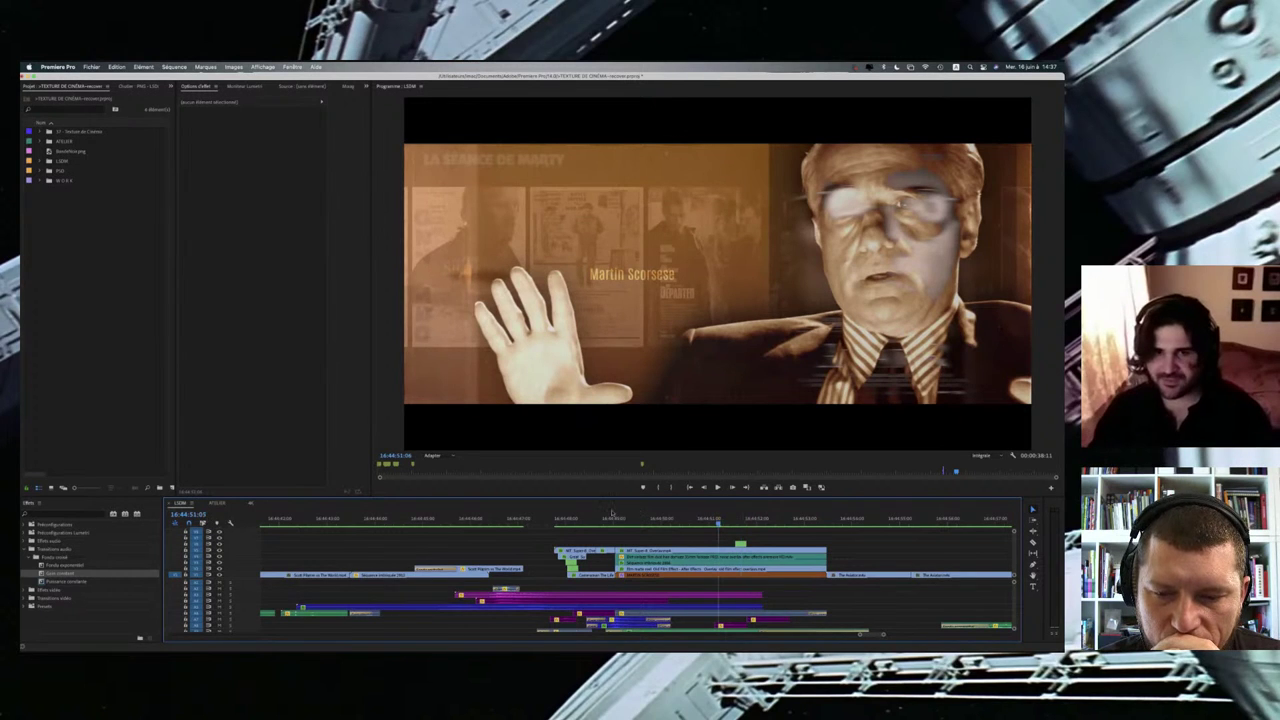
Step: Step back frame by frame through the opening of the sepia collage, and replay it from the preceding colour shot
{"action": "key", "text": "Left"}
{"action": "key", "text": "Left"}
{"action": "key", "text": "Left"}
{"action": "key", "text": "Left"}
{"action": "key", "text": "Left"}
{"action": "key", "text": "Left"}
{"action": "key", "text": "Left"}
{"action": "key", "text": "Left"}
{"action": "key", "text": "Left"}
{"action": "key", "text": "Left"}
{"action": "key", "text": "Left"}
{"action": "key", "text": "Left"}
{"action": "key", "text": "Left"}
{"action": "key", "text": "Left"}
{"action": "key", "text": "Left"}
{"action": "key", "text": "Left"}
{"action": "key", "text": "Left"}
{"action": "key", "text": "Left"}
{"action": "key", "text": "Left"}
{"action": "key", "text": "Left"}
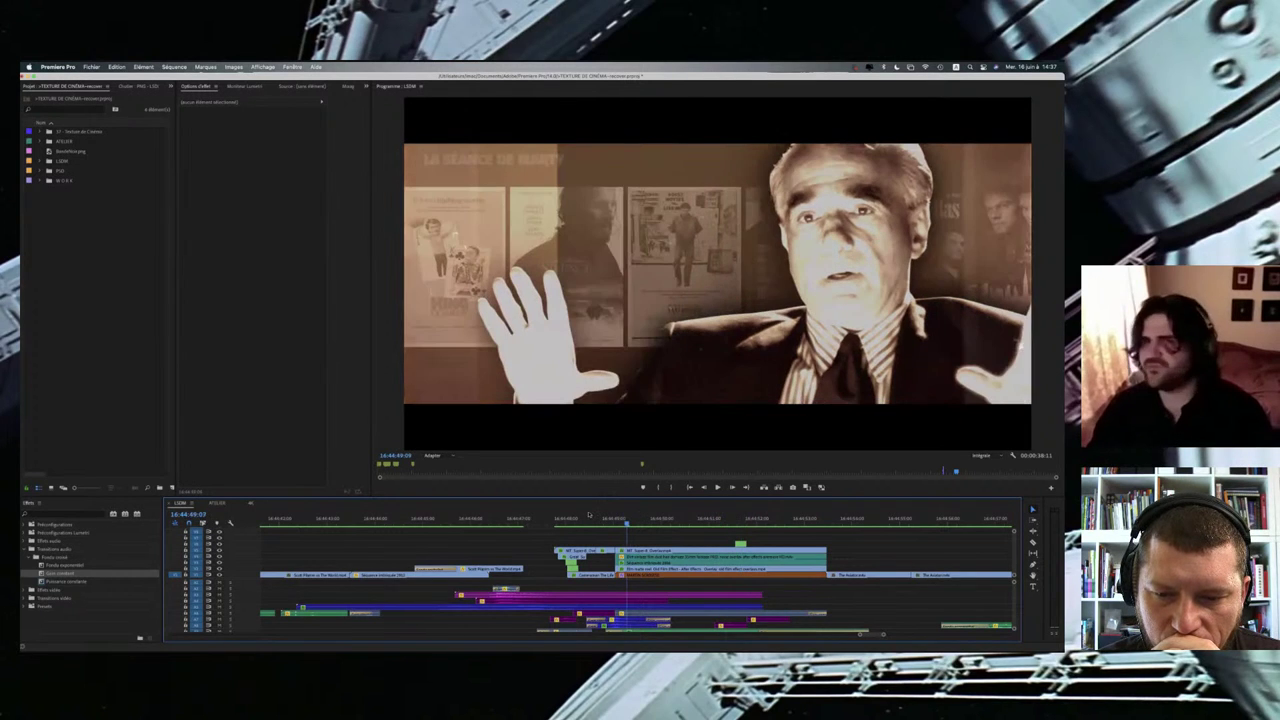
{"action": "left_click", "coordinate": [596, 517]}
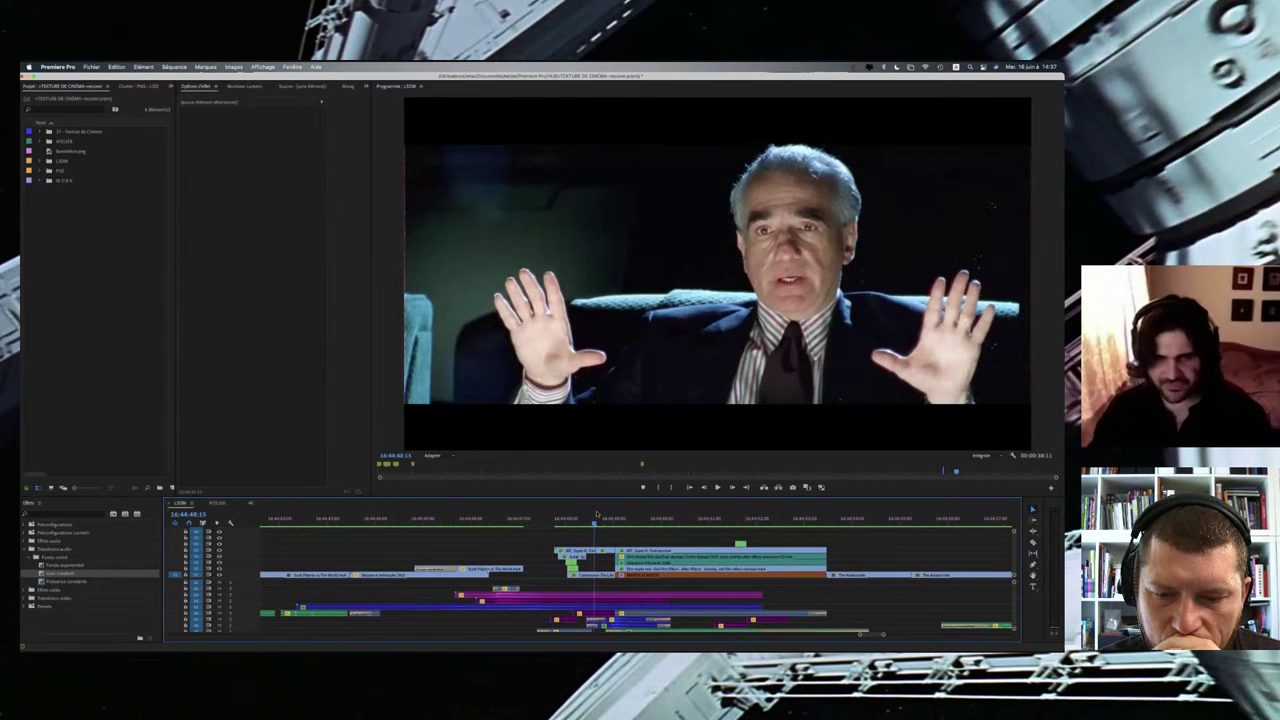
{"action": "key", "text": "space"}
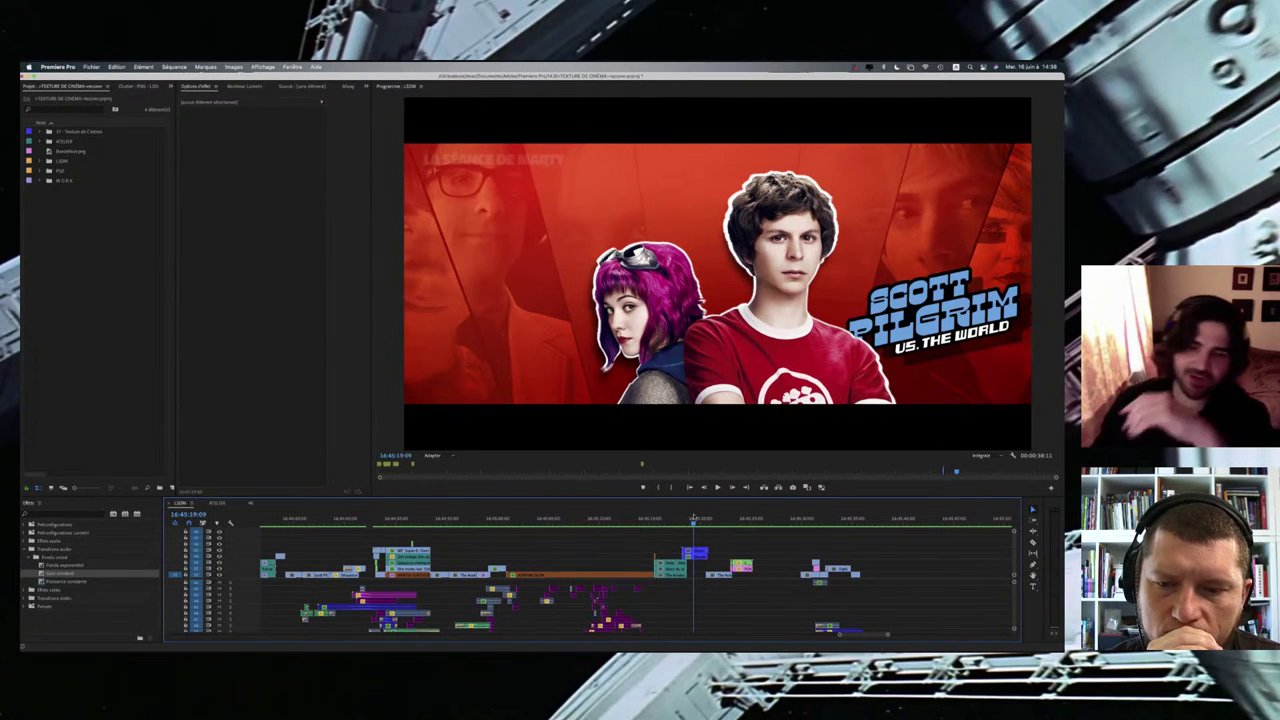
Step: Review the Scott Pilgrim vs. the World poster and airfield shot, and scrub back through the film-frame colour section to the Aviator poster
{"action": "left_click_drag", "start_coordinate": [695, 519], "coordinate": [707, 519]}
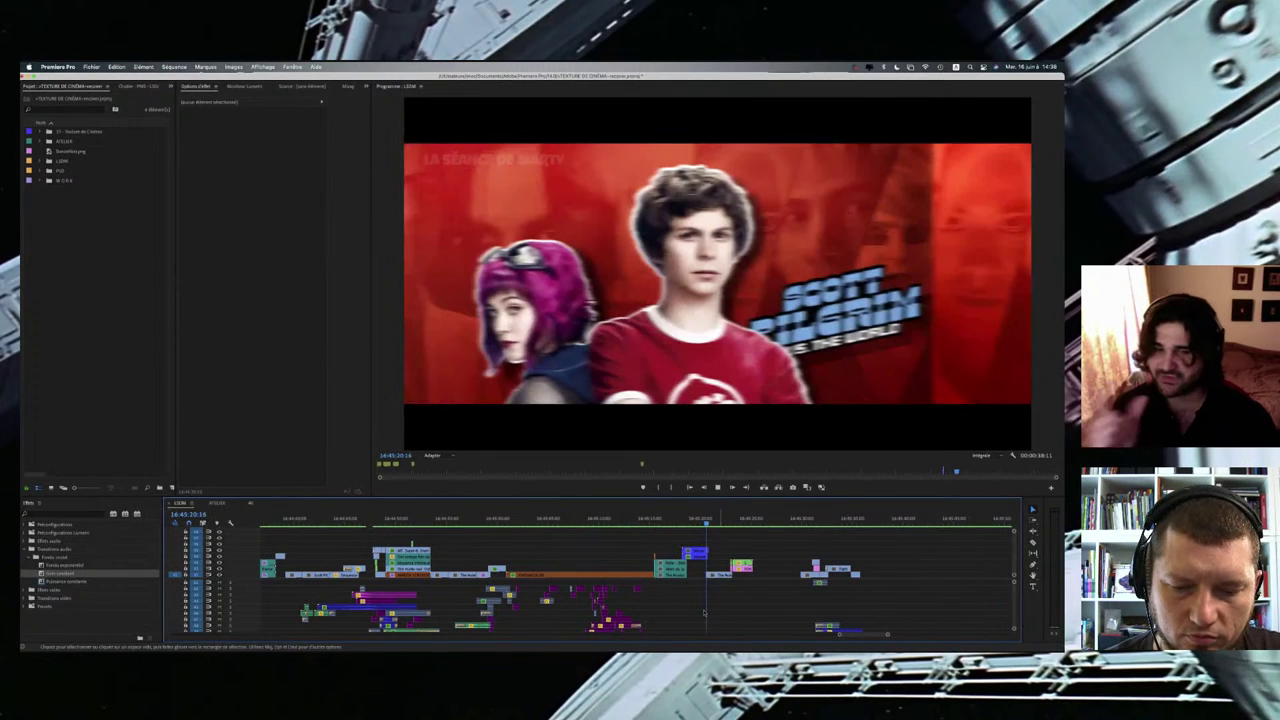
{"action": "left_click", "coordinate": [723, 520]}
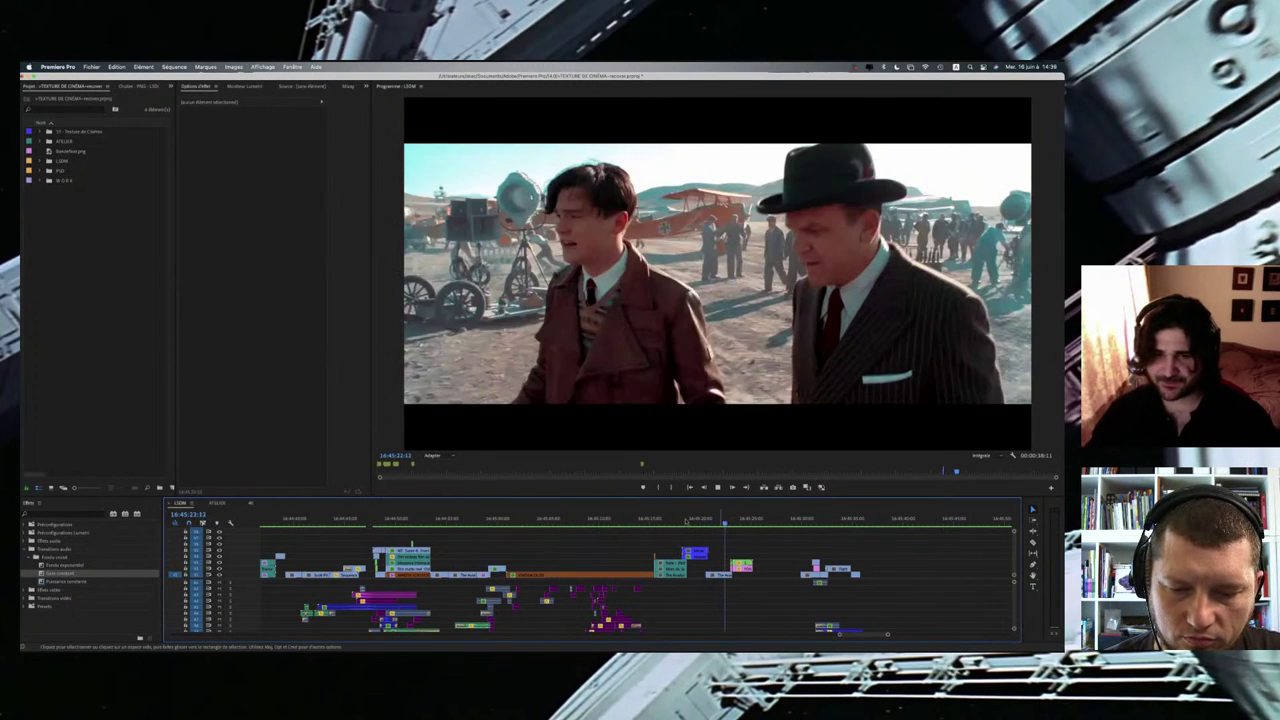
{"action": "left_click", "coordinate": [675, 521]}
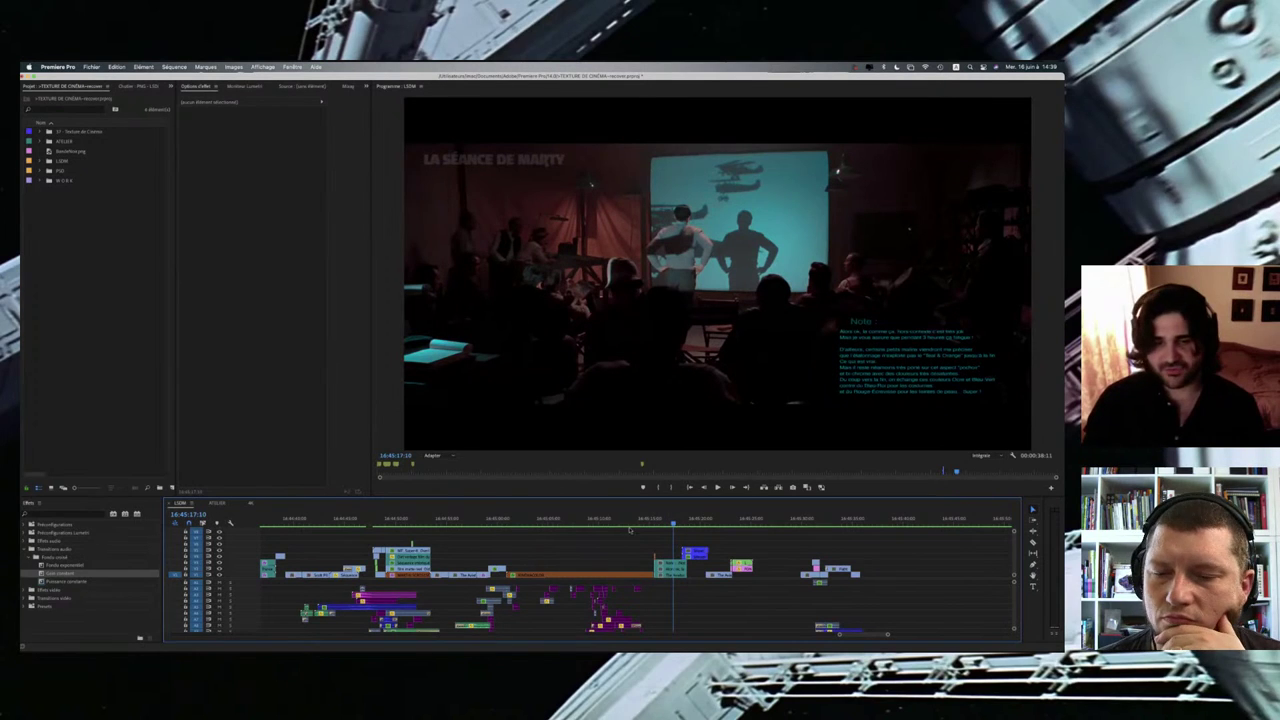
{"action": "left_click_drag", "start_coordinate": [623, 524], "coordinate": [538, 522]}
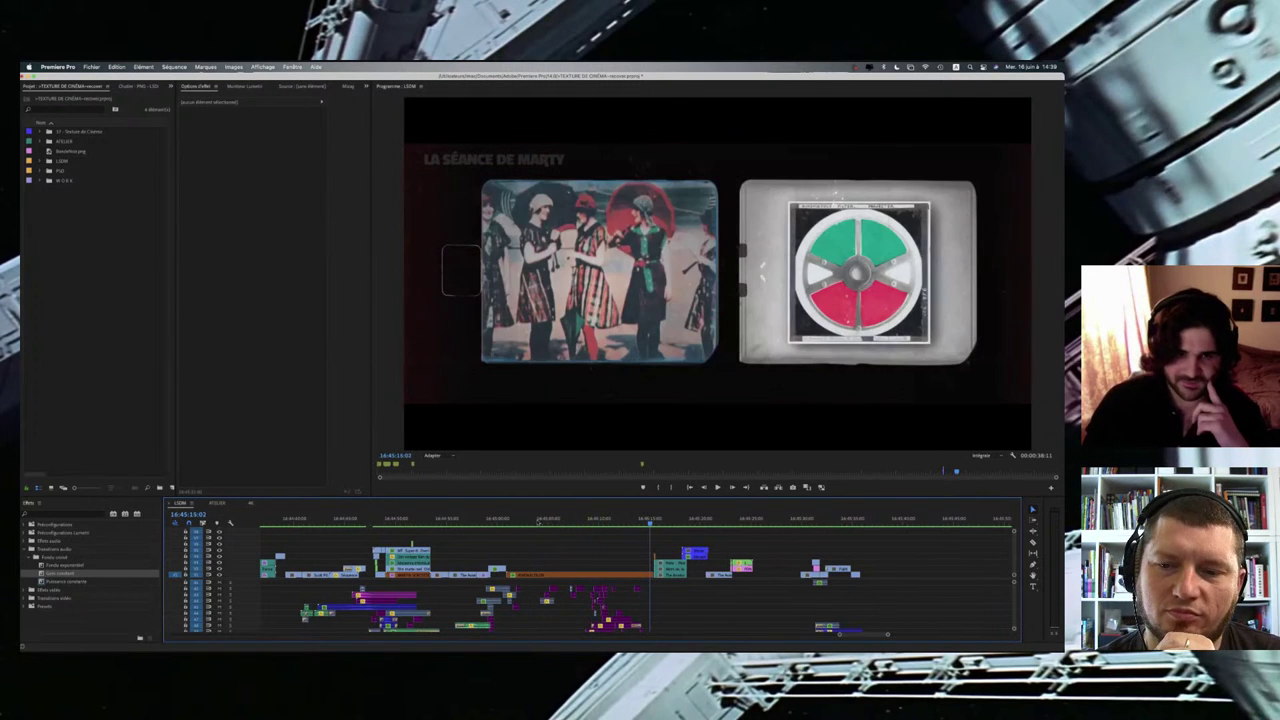
{"action": "left_click", "coordinate": [415, 520]}
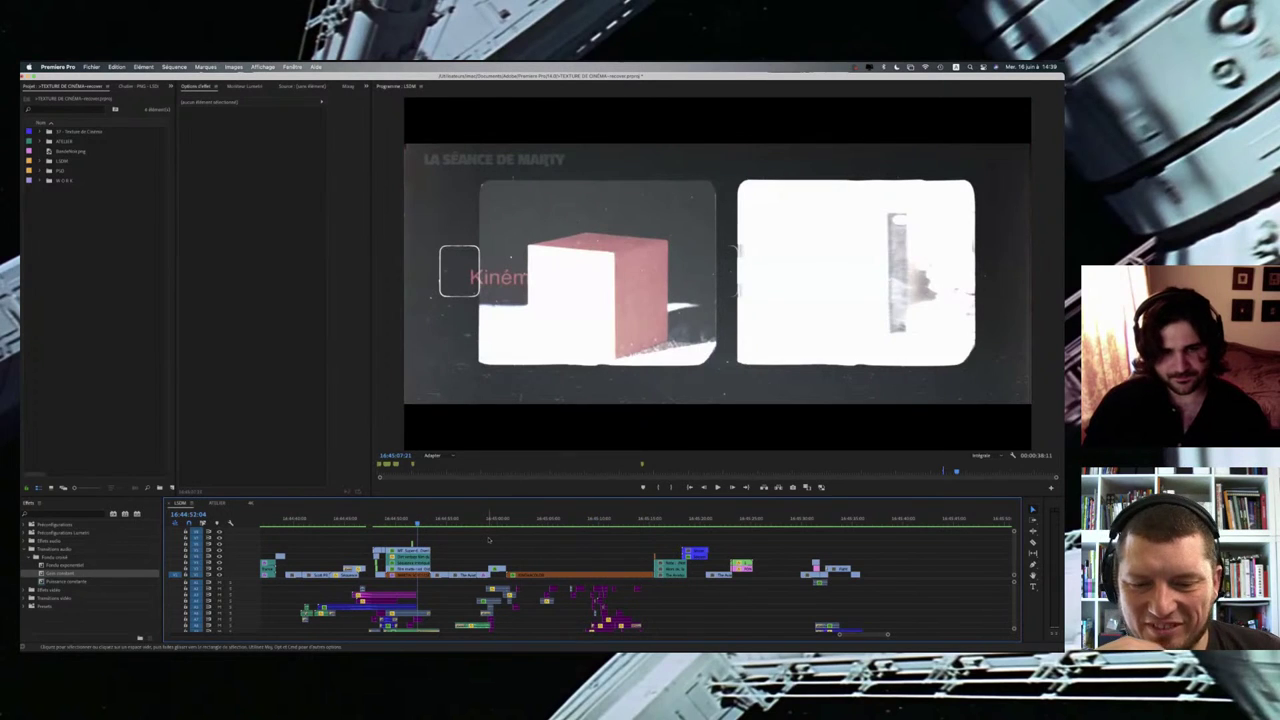
Step: Survey the layered clip structure across a wider stretch of the LSDM sequence
{"action": "key", "text": "minus"}
{"action": "key", "text": "minus"}
{"action": "key", "text": "minus"}
{"action": "key", "text": "minus"}
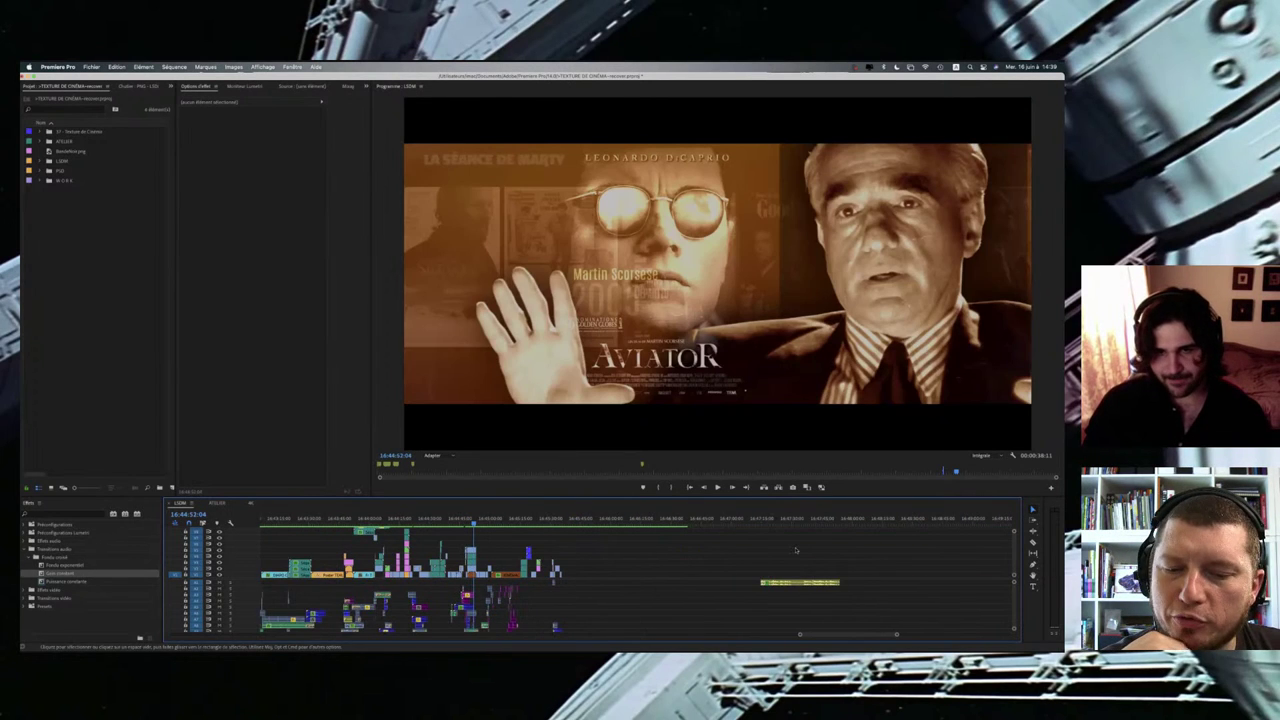
{"action": "key", "text": "equal"}
{"action": "key", "text": "equal"}
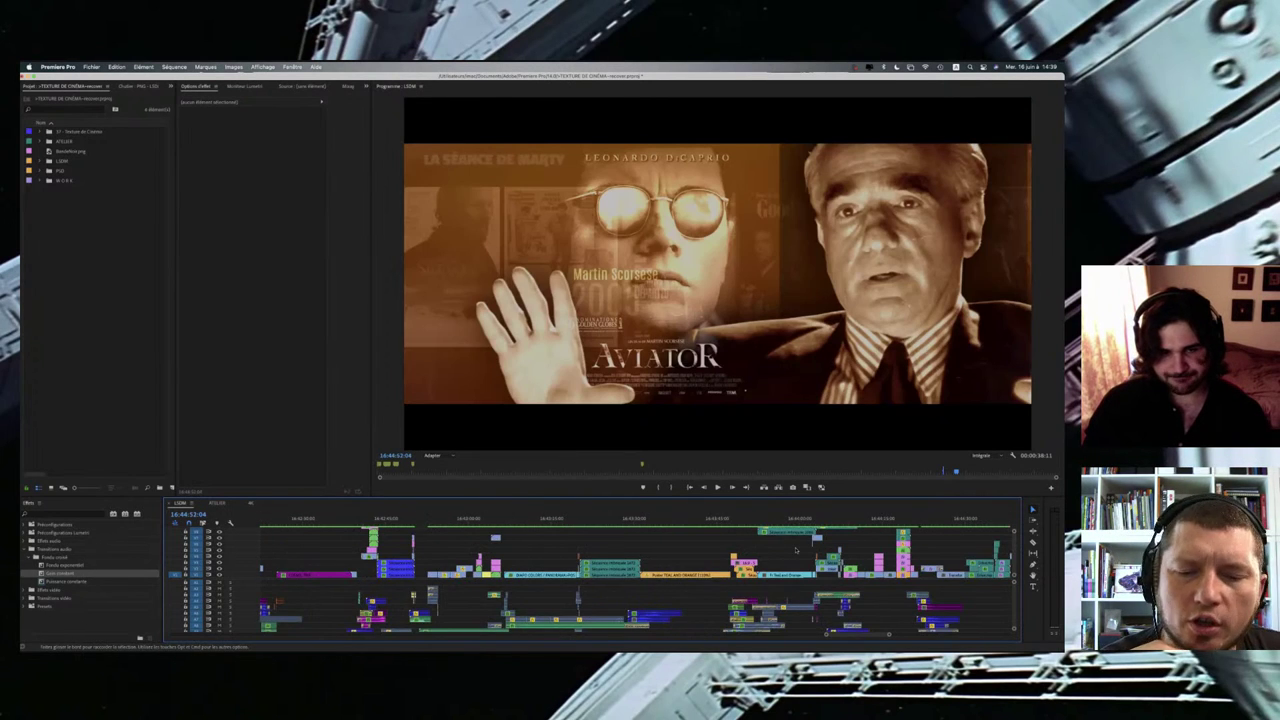
{"action": "key", "text": "minus"}
{"action": "key", "text": "equal"}
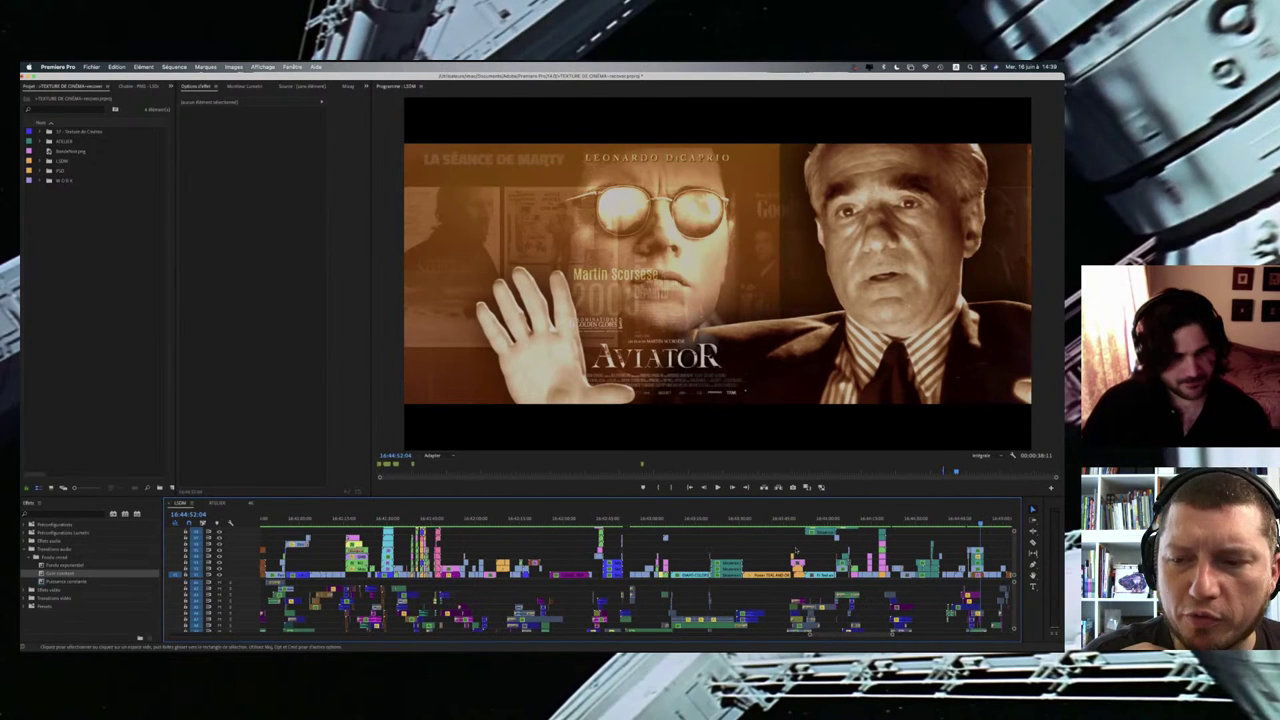
{"action": "key", "text": "equal"}
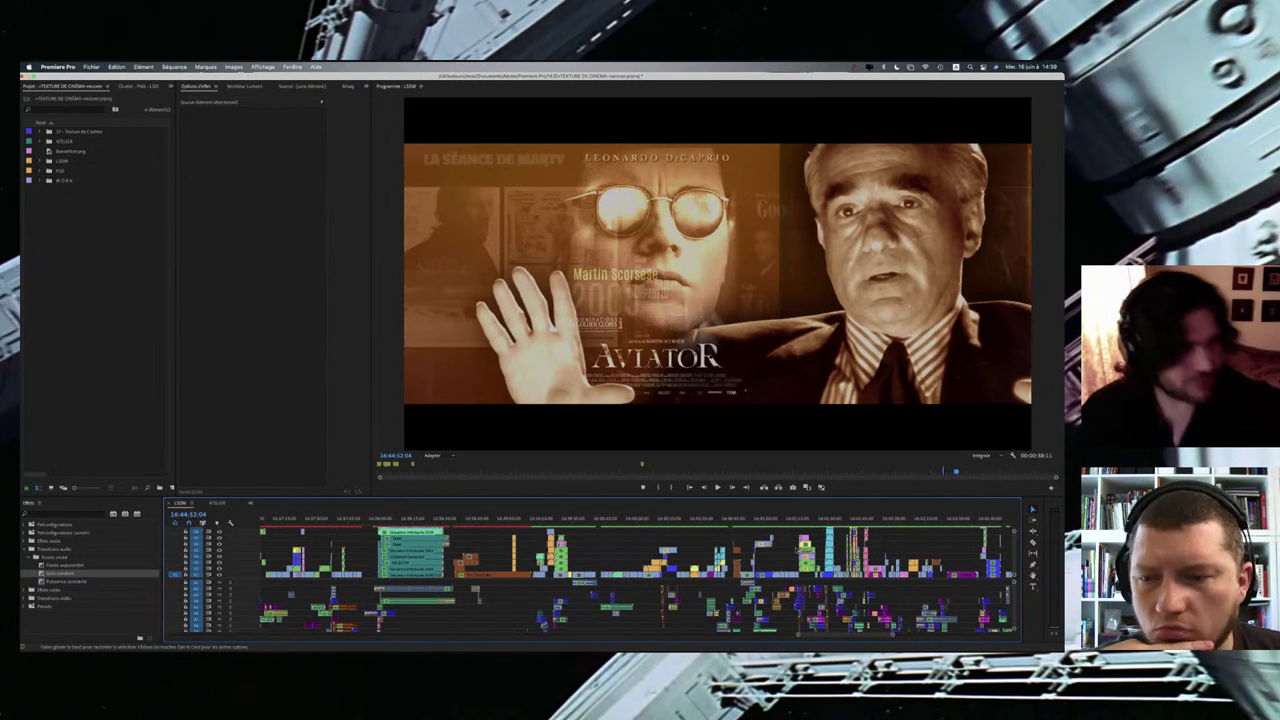
{"action": "key", "text": "minus"}
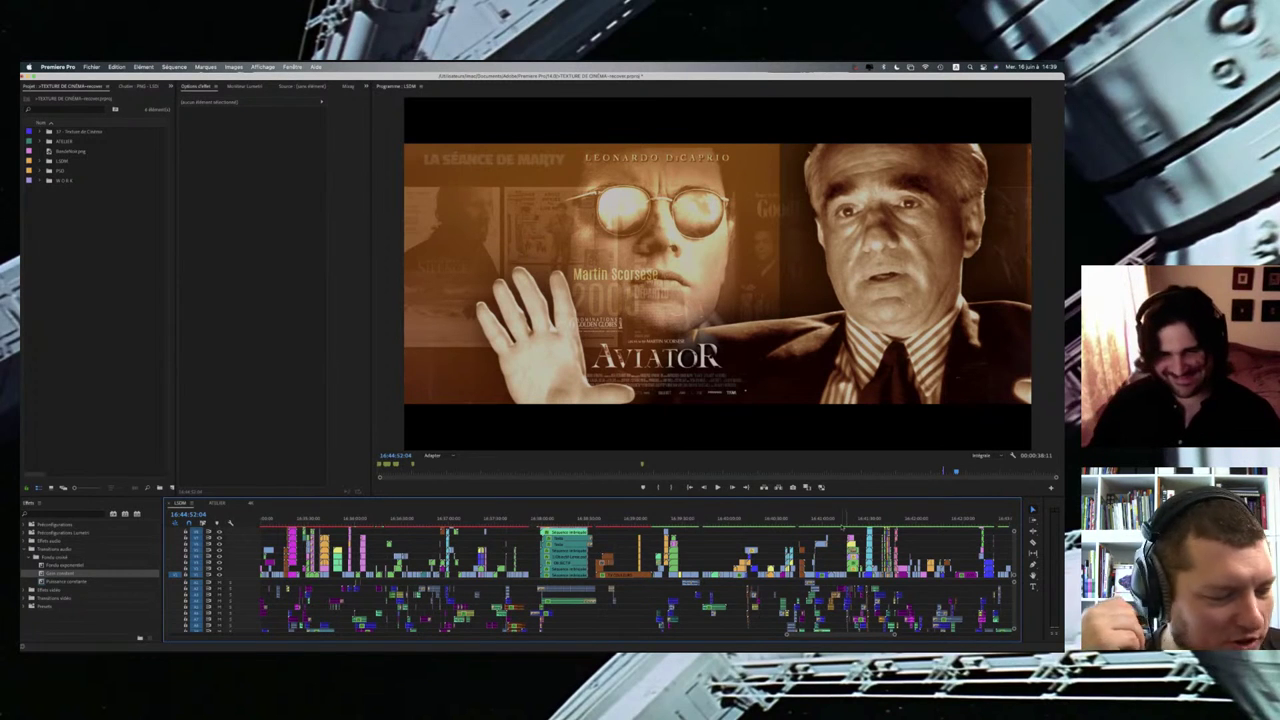
Step: Find the dense stack of purple clips around 16:29:50 earlier in the sequence and display it in detail
{"action": "scroll", "coordinate": [775, 537], "scroll_direction": "down", "scroll_amount": 1}
{"action": "scroll", "coordinate": [775, 537], "scroll_direction": "up", "scroll_amount": 1}
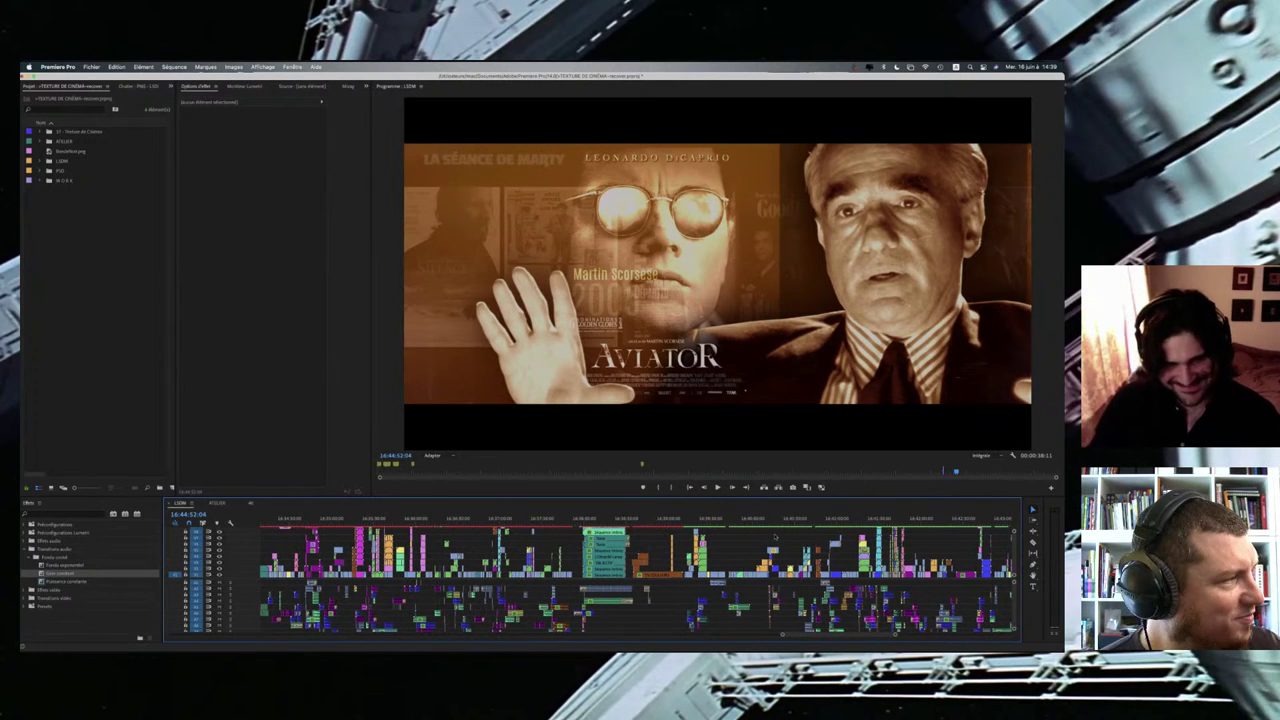
{"action": "scroll", "coordinate": [776, 538], "scroll_direction": "up", "scroll_amount": 4}
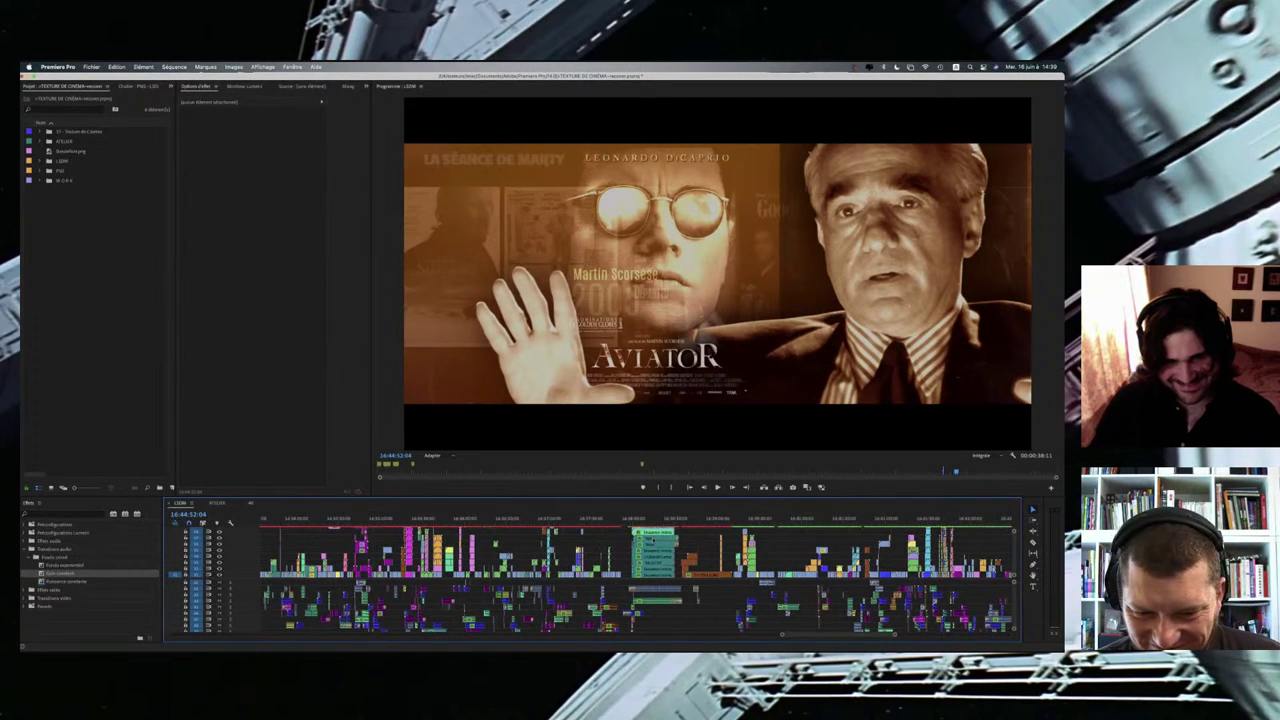
{"action": "scroll", "coordinate": [421, 528], "scroll_direction": "up", "scroll_amount": 10}
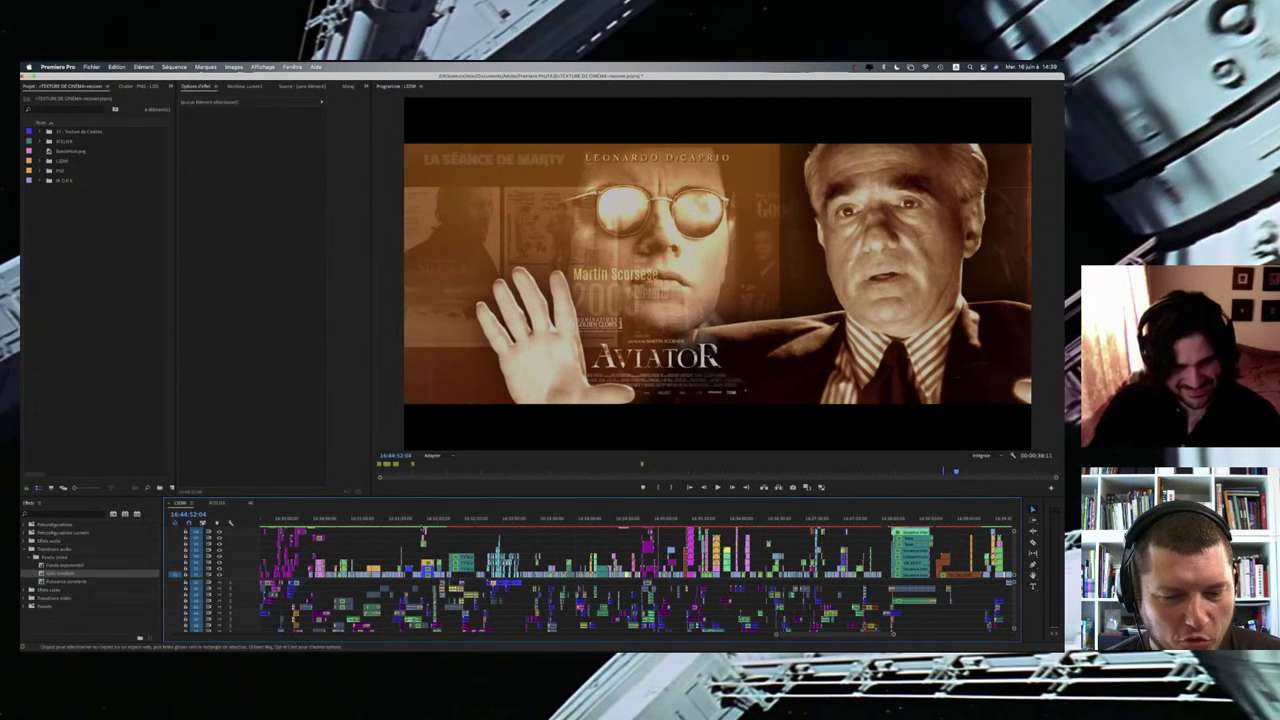
{"action": "scroll", "coordinate": [421, 528], "scroll_direction": "up", "scroll_amount": 10}
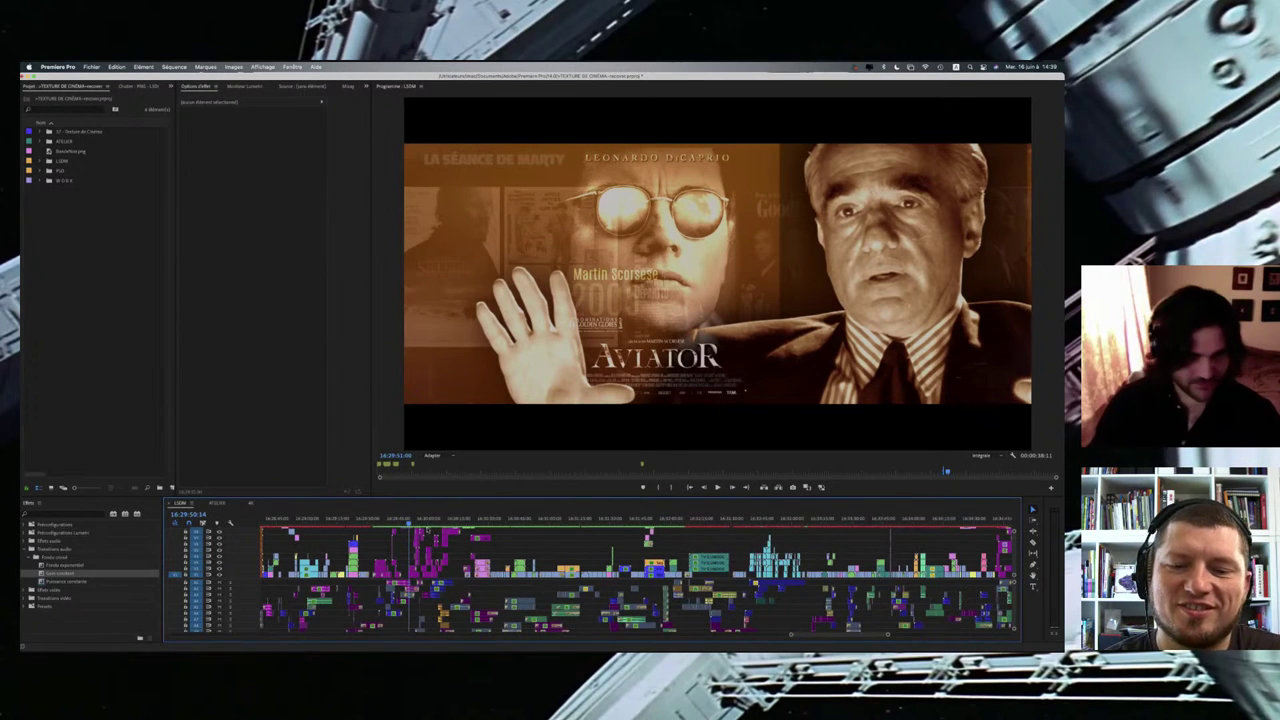
{"action": "scroll", "coordinate": [429, 530], "scroll_direction": "up", "scroll_amount": 5}
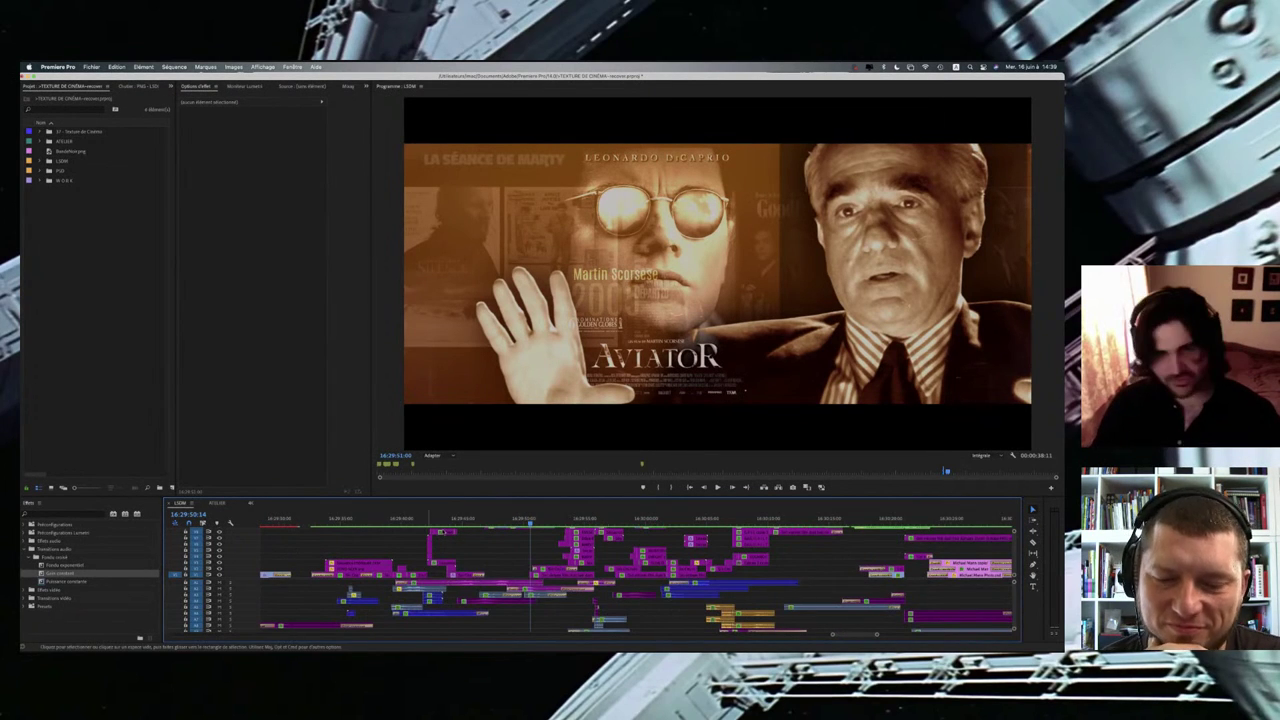
Step: Scrub between the black-and-white eye close-up and the red Bruce Willis title to examine how the title card is introduced
{"action": "left_click_drag", "start_coordinate": [528, 522], "coordinate": [546, 522]}
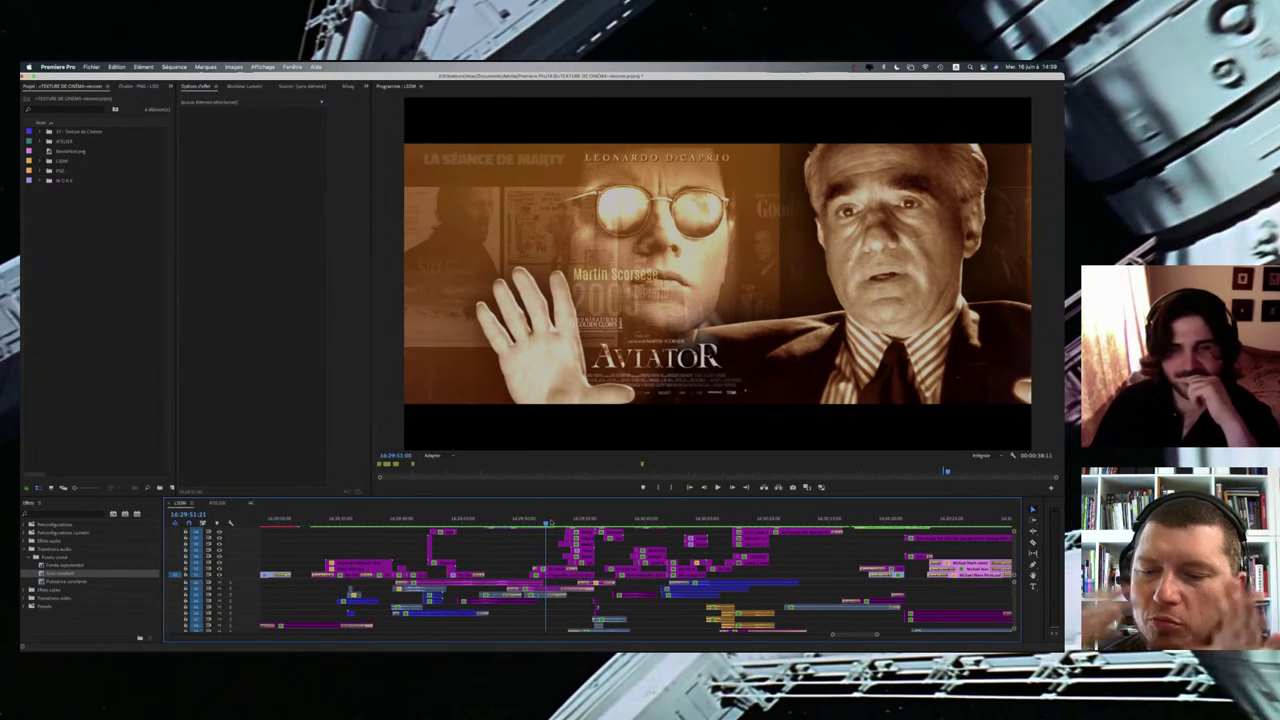
{"action": "left_click_drag", "start_coordinate": [549, 522], "coordinate": [447, 519]}
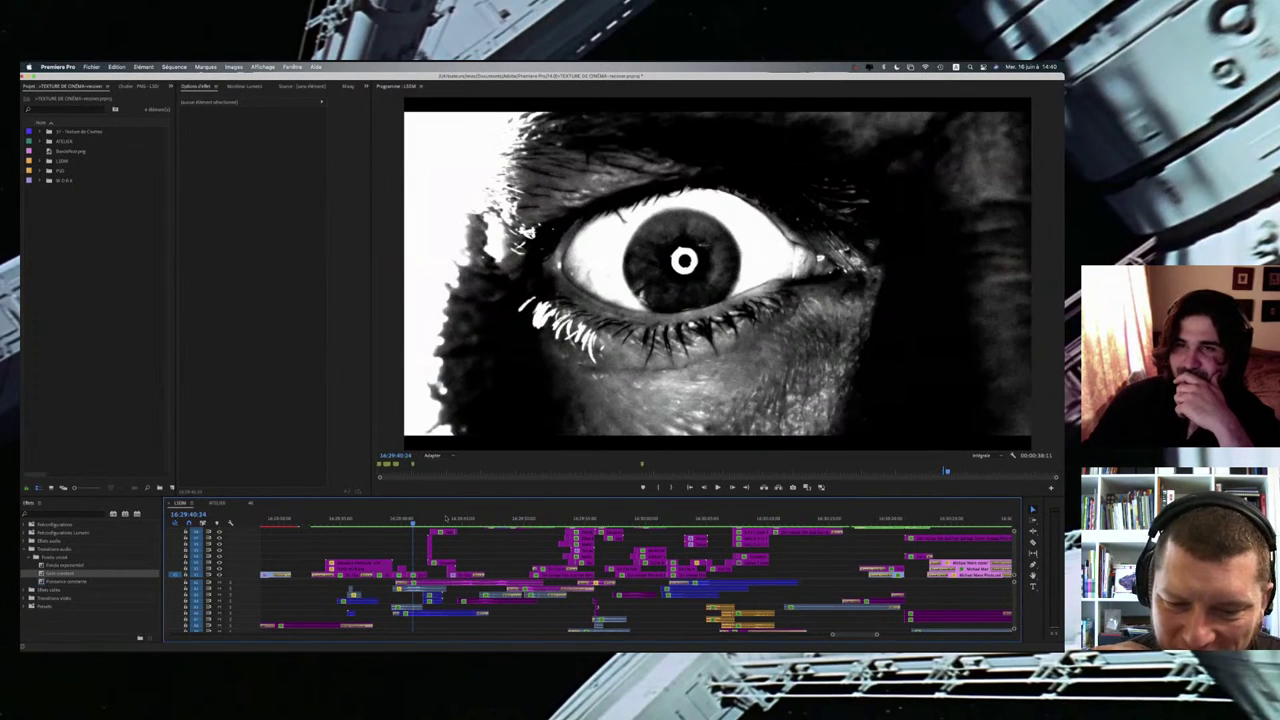
{"action": "left_click", "coordinate": [446, 519]}
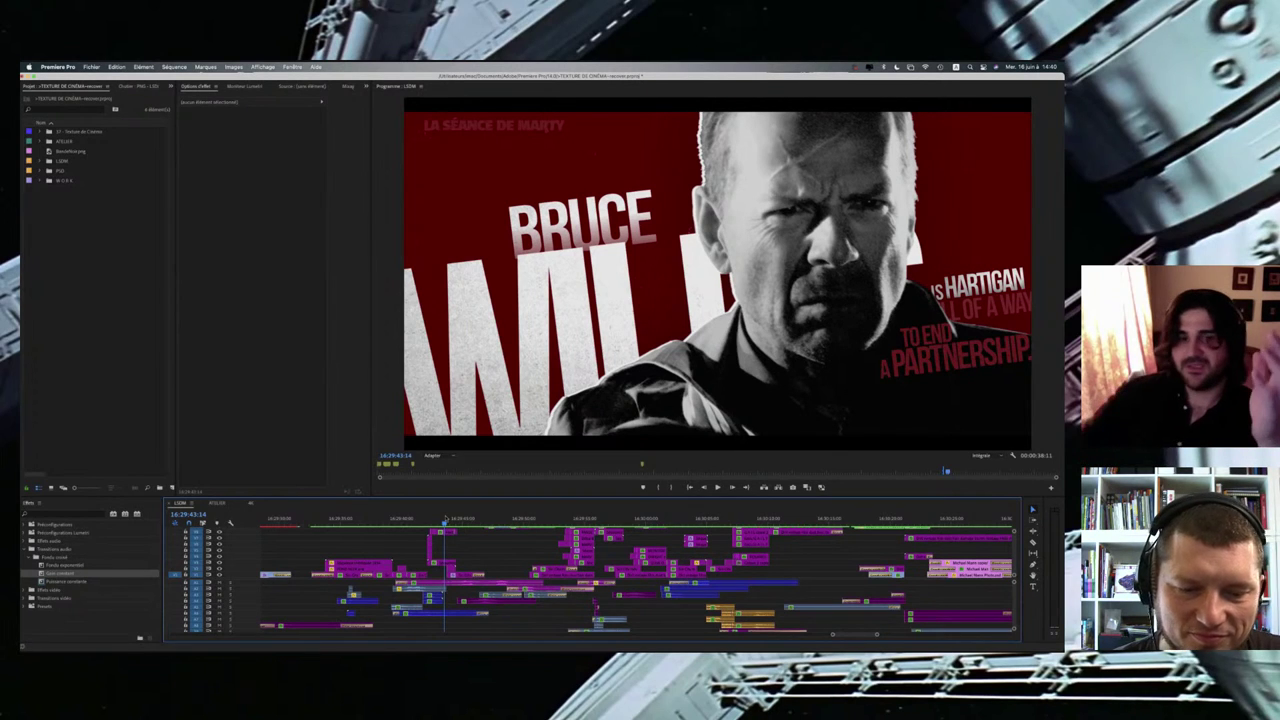
{"action": "left_click", "coordinate": [447, 519]}
{"action": "mouse_move", "coordinate": [447, 520]}
{"action": "left_mouse_down"}
{"action": "mouse_move", "coordinate": [356, 516]}
{"action": "mouse_move", "coordinate": [422, 517]}
{"action": "left_mouse_up"}
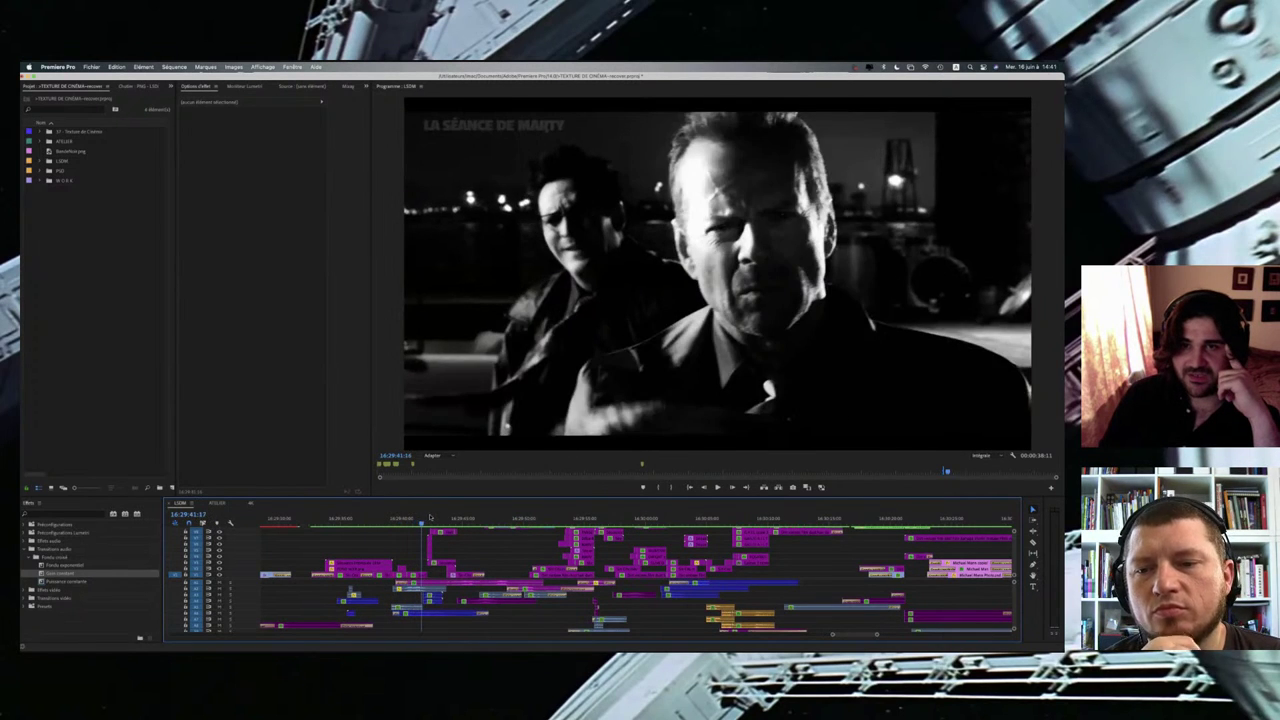
{"action": "left_click_drag", "start_coordinate": [430, 517], "coordinate": [449, 516]}
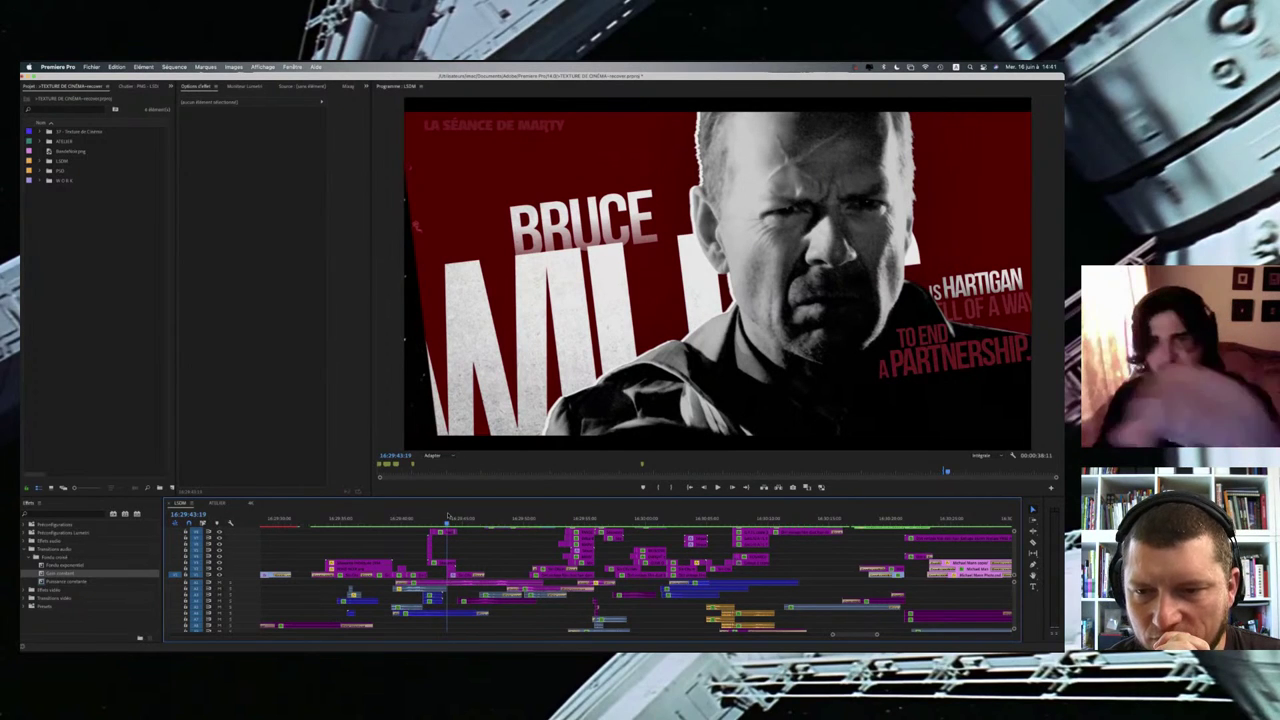
Step: Go to the shot following the Bruce Willis title and play the Jessica Alba title through the Nancy Callahan captions
{"action": "left_click_drag", "start_coordinate": [449, 516], "coordinate": [486, 517]}
{"action": "scroll", "coordinate": [491, 548], "scroll_direction": "down", "scroll_amount": 1}
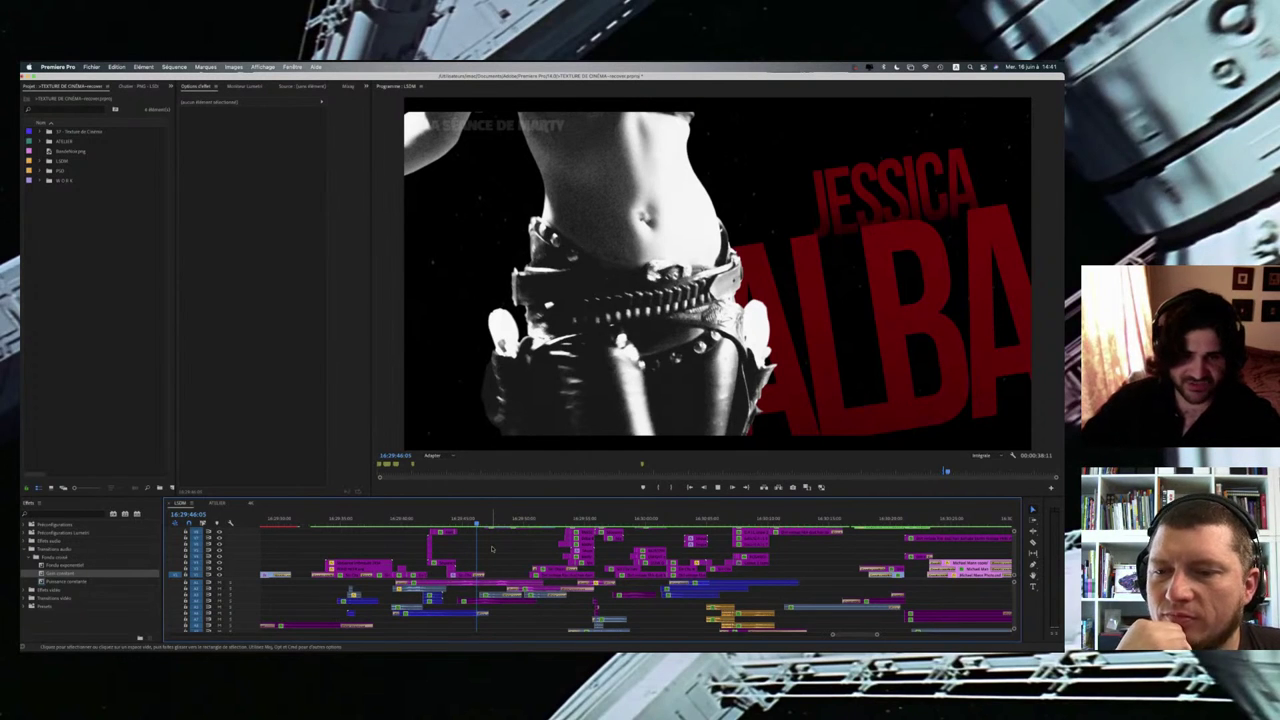
{"action": "key", "text": "space"}
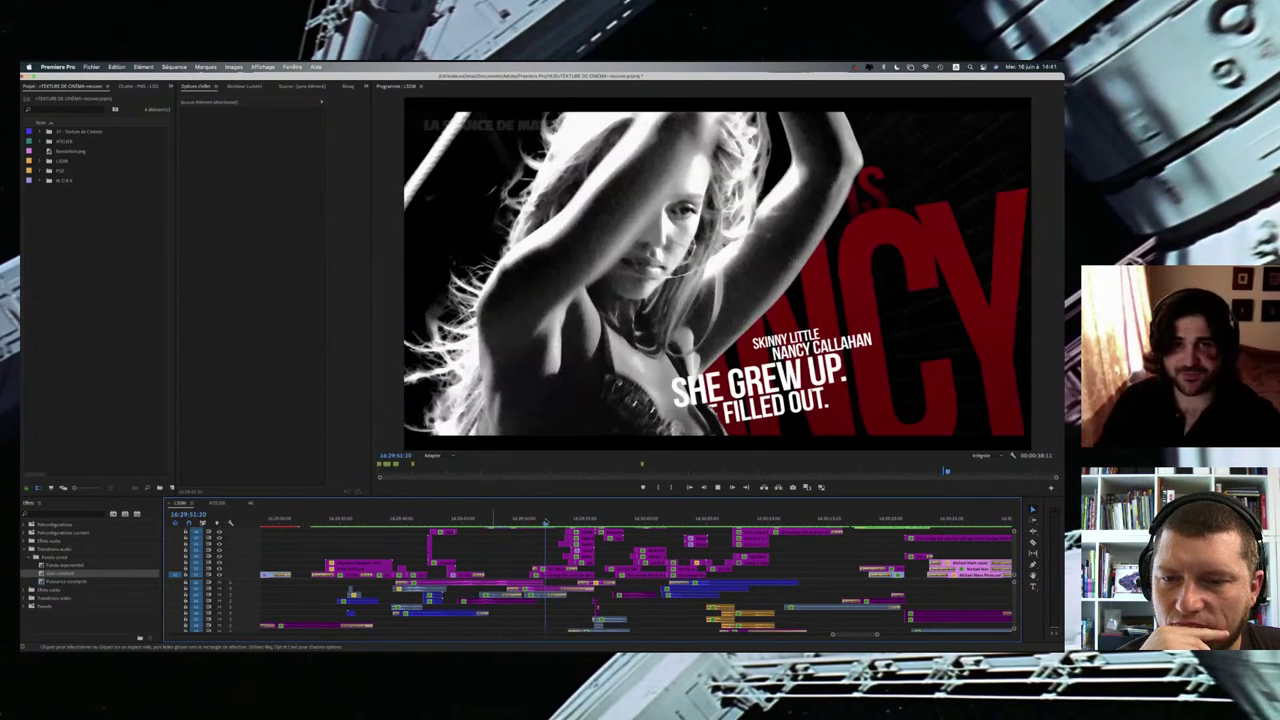
Step: Return to the red Nancy title and advance frame by frame to inspect its caption animation
{"action": "left_click_drag", "start_coordinate": [546, 522], "coordinate": [533, 522]}
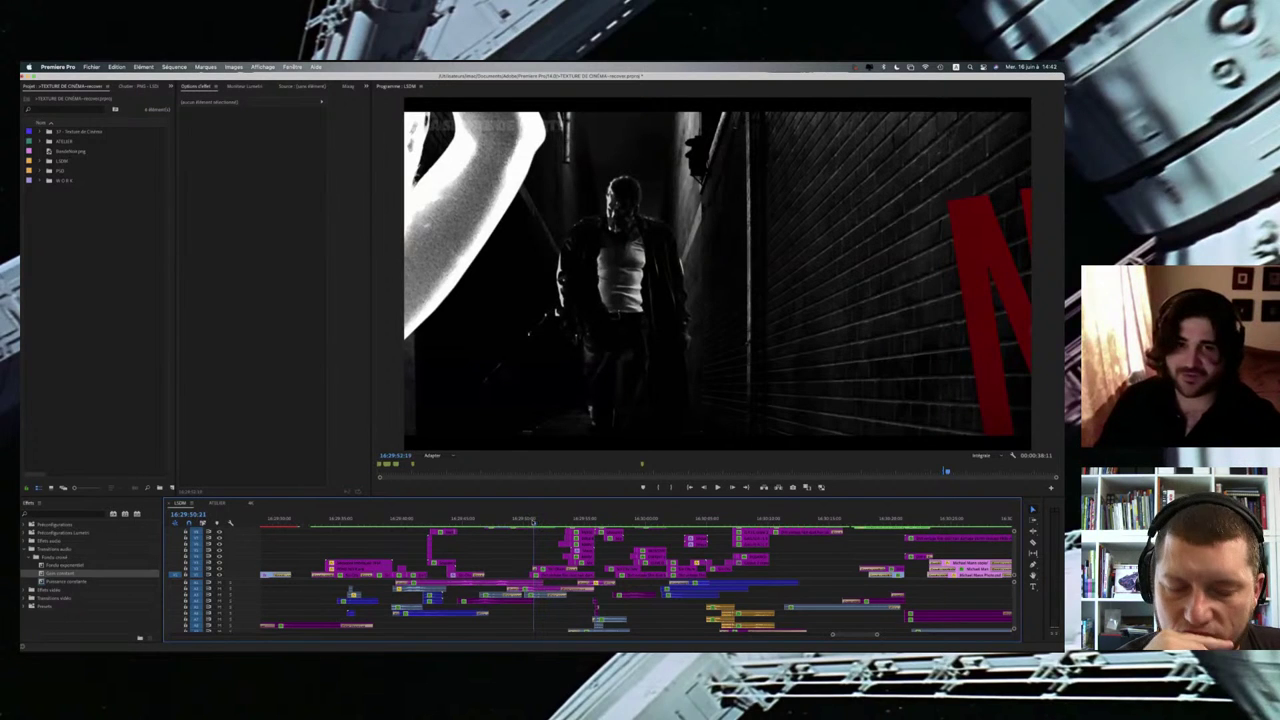
{"action": "key", "text": "Right"}
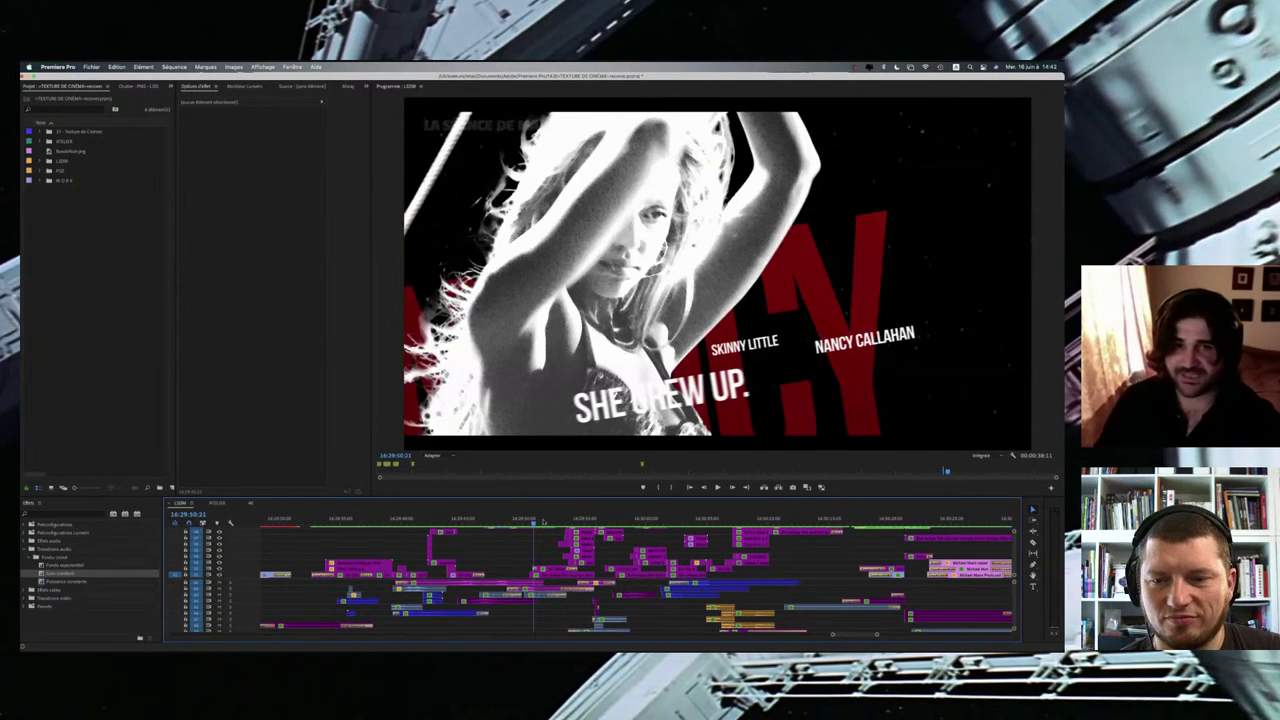
{"action": "key", "text": "Right"}
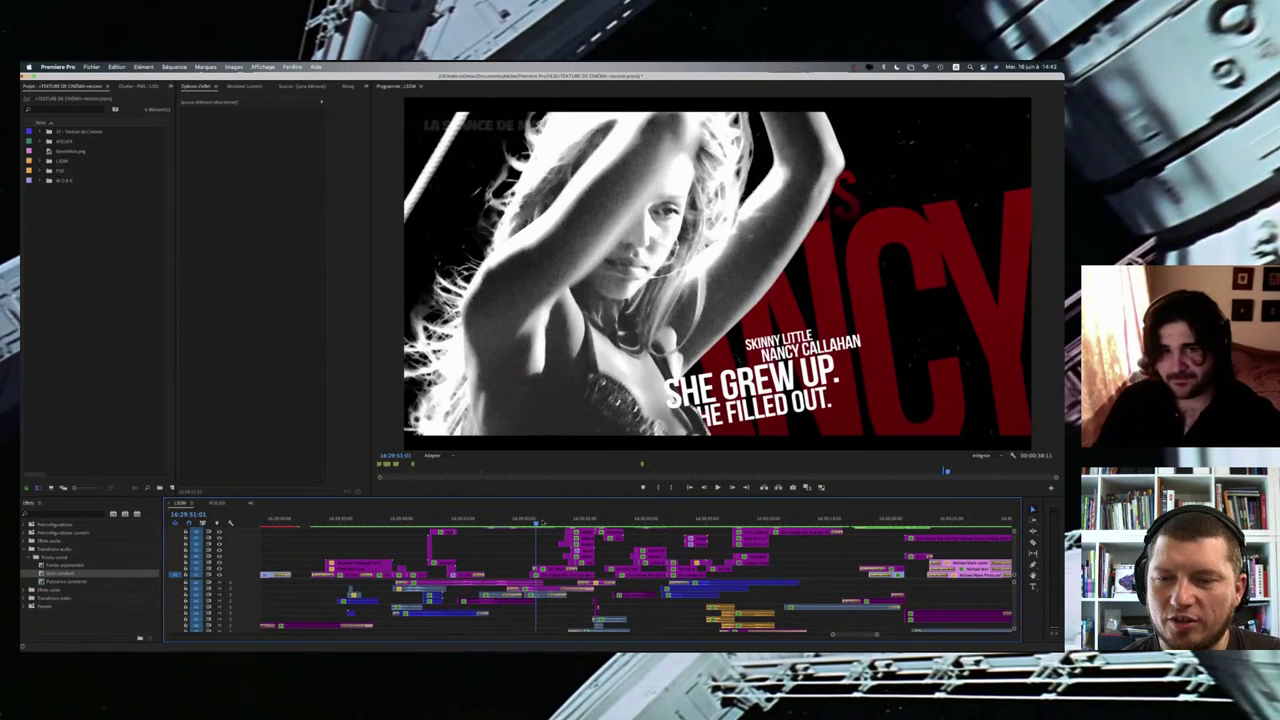
Step: Scrub back to the dancer's shot before the Nancy title and replay the passage from there
{"action": "left_click", "coordinate": [521, 521]}
{"action": "left_click_drag", "start_coordinate": [490, 524], "coordinate": [470, 524]}
{"action": "key", "text": "space"}
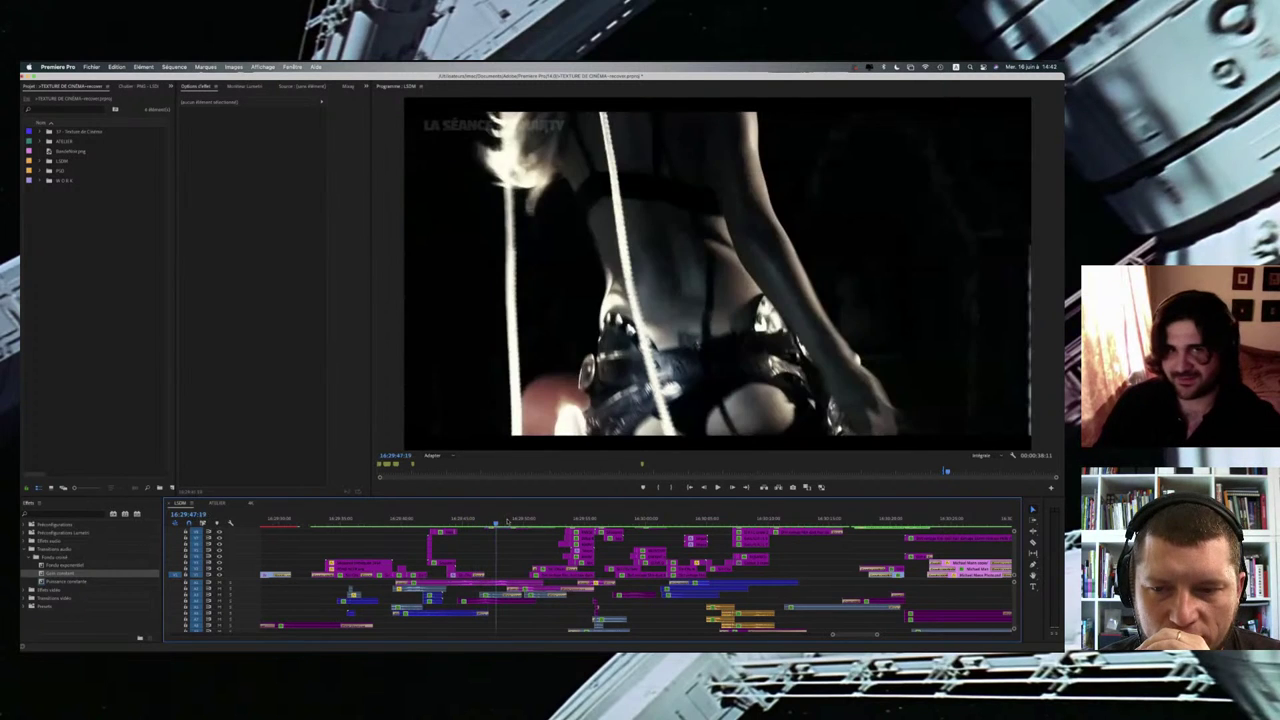
Step: Scrub back from the dancer's shot and replay the Bruce Willis title through its Hartigan captions
{"action": "left_click", "coordinate": [534, 518]}
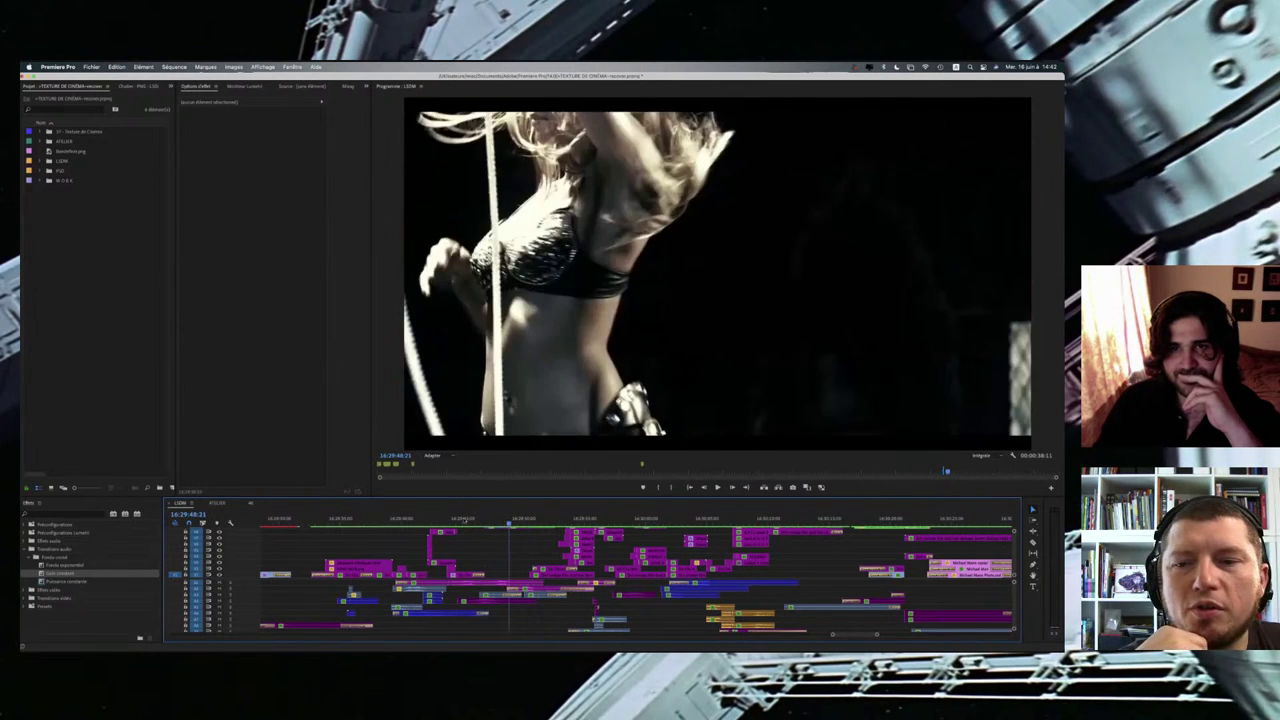
{"action": "left_click", "coordinate": [486, 519]}
{"action": "left_click", "coordinate": [458, 519]}
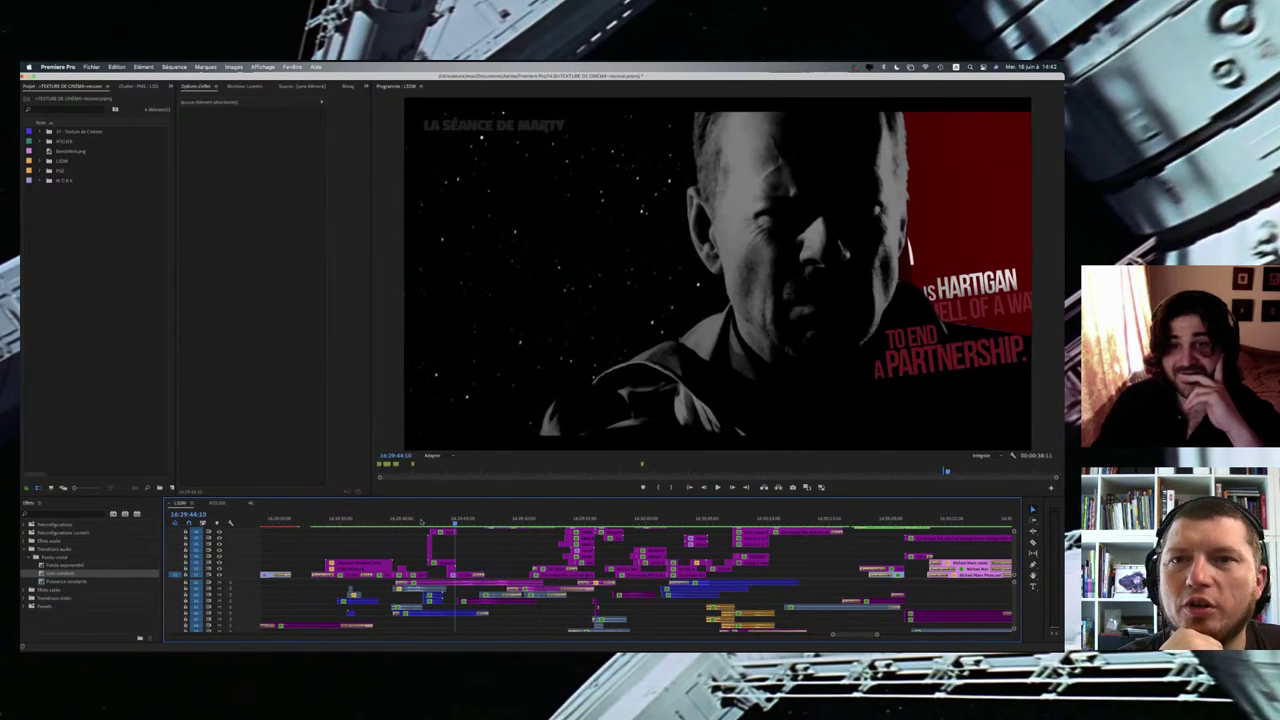
{"action": "left_click", "coordinate": [401, 519]}
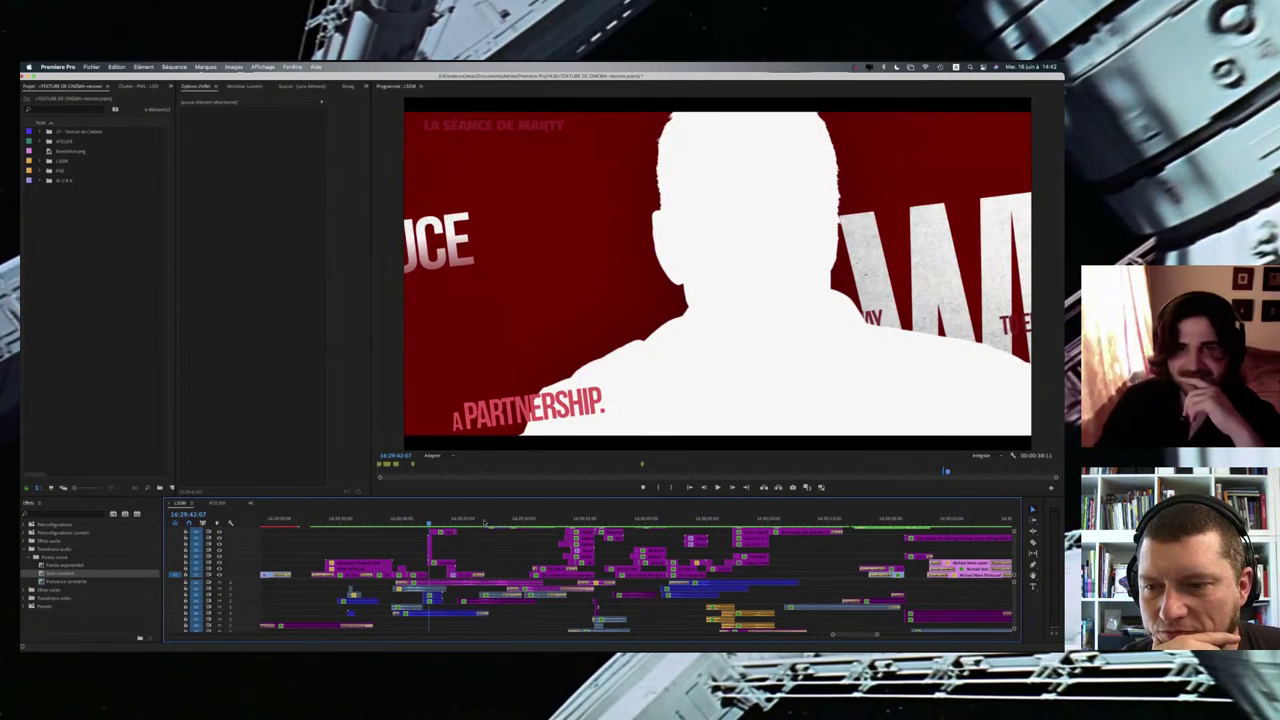
Step: Skip forward past the Nancy Callahan title and play from the Mickey Rourke title to the shot of the woman aiming a gun
{"action": "left_click", "coordinate": [466, 521]}
{"action": "left_click", "coordinate": [496, 521]}
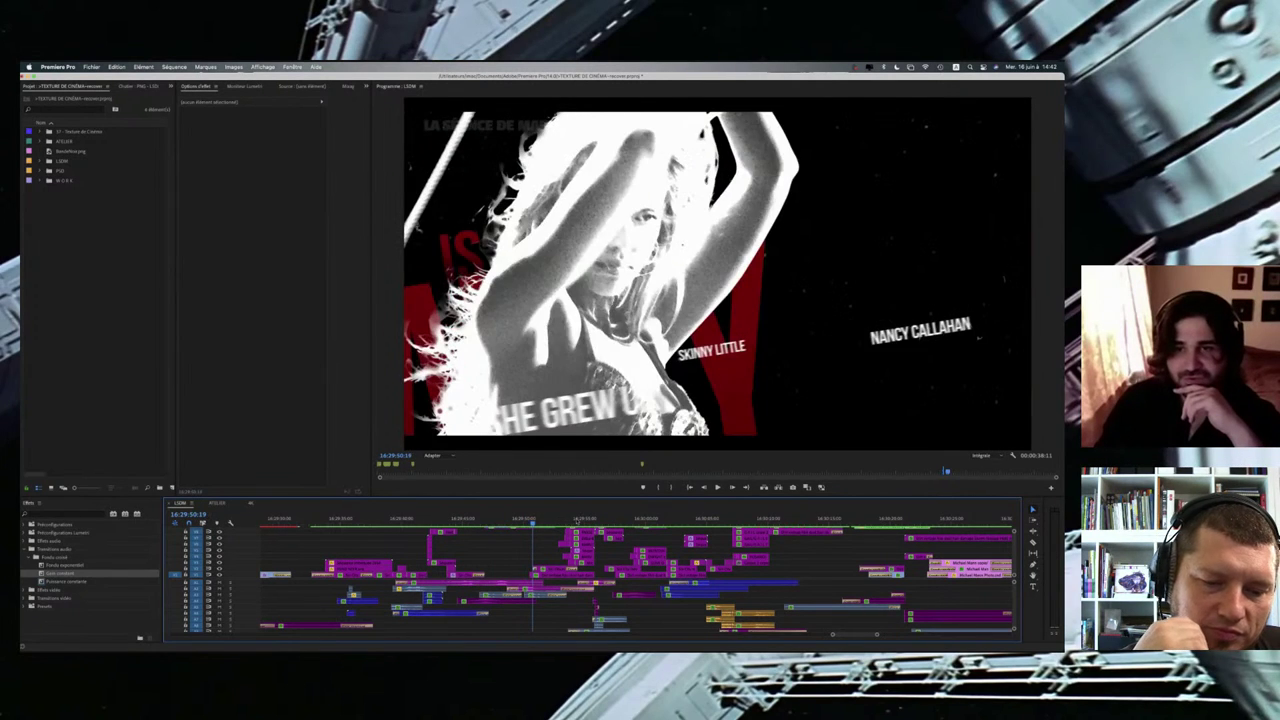
{"action": "left_click", "coordinate": [578, 520]}
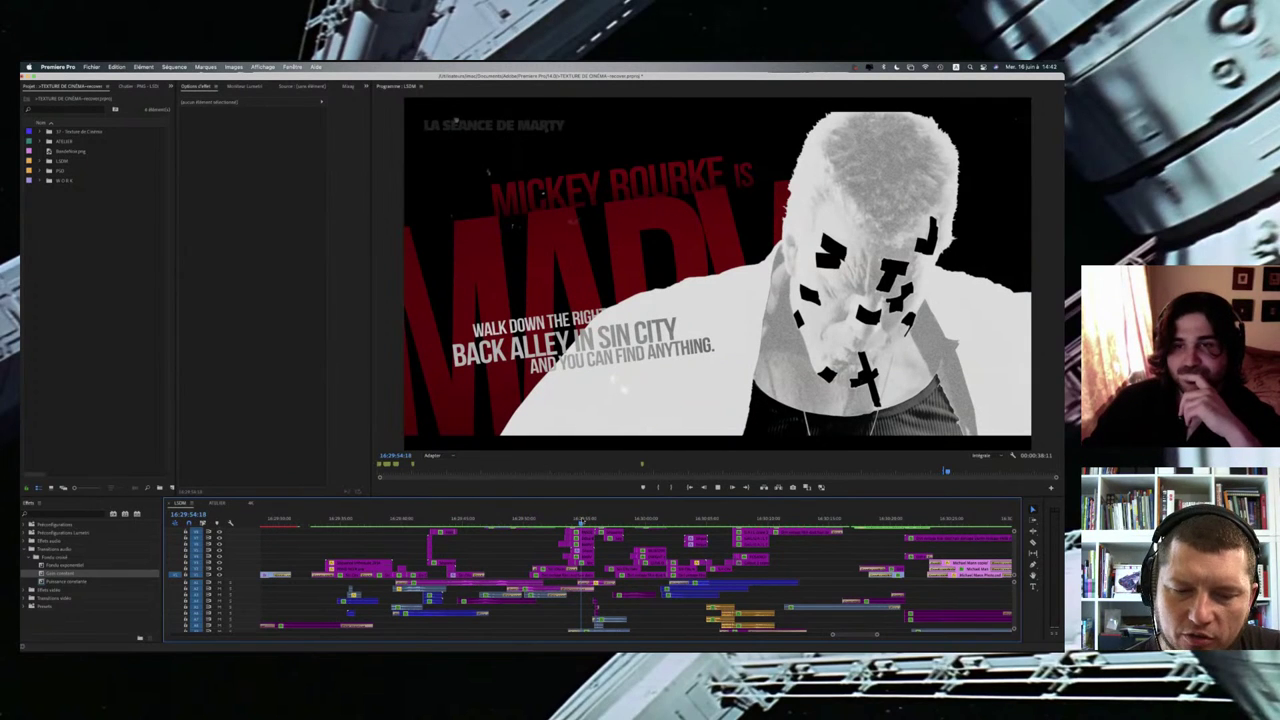
{"action": "key", "text": "space"}
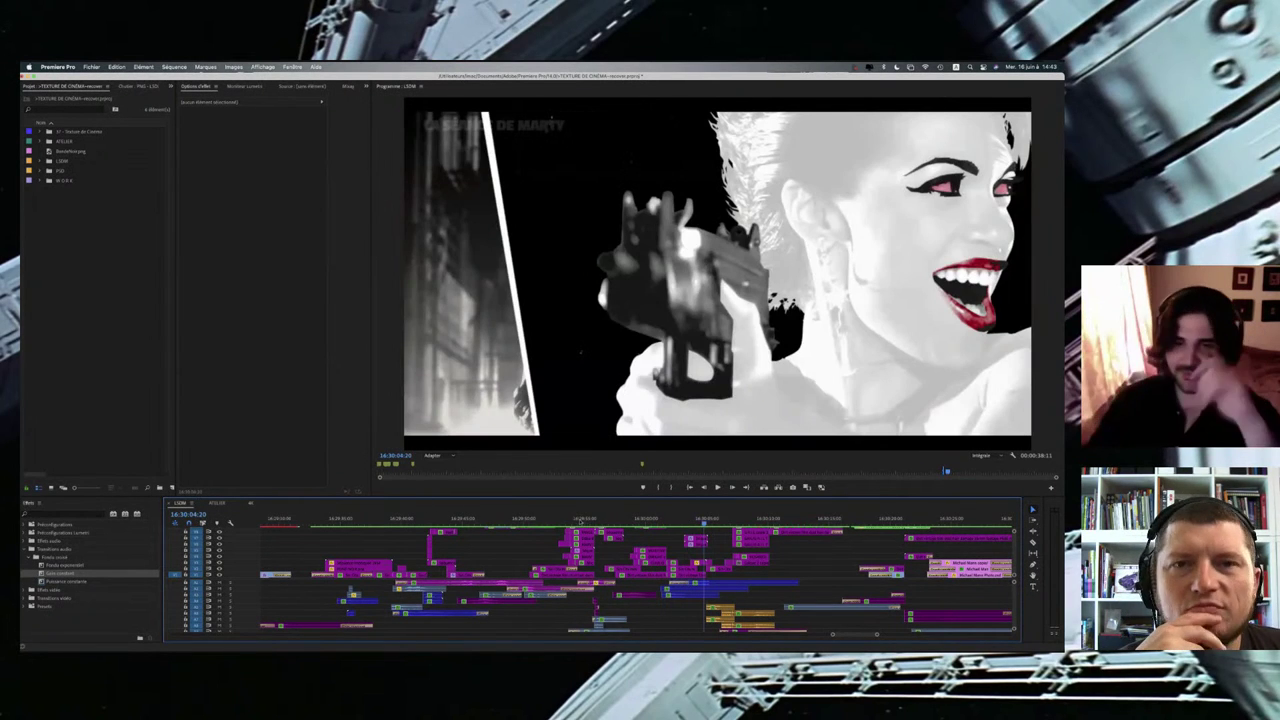
Step: Locate the sepia Martin Scorsese passage near the end of the sequence and display its frame
{"action": "scroll", "coordinate": [566, 548], "scroll_direction": "down", "scroll_amount": 2}
{"action": "scroll", "coordinate": [566, 548], "scroll_direction": "down", "scroll_amount": 2}
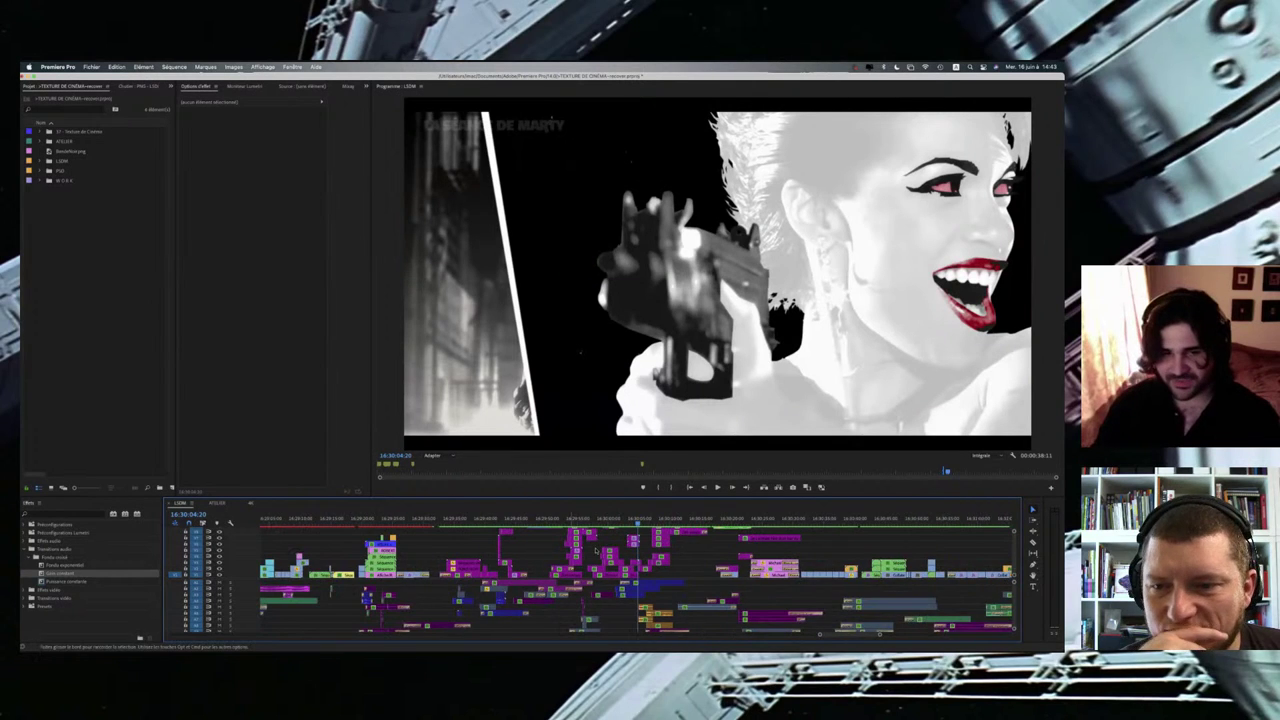
{"action": "scroll", "coordinate": [585, 549], "scroll_direction": "down", "scroll_amount": 2}
{"action": "scroll", "coordinate": [605, 548], "scroll_direction": "down", "scroll_amount": 3}
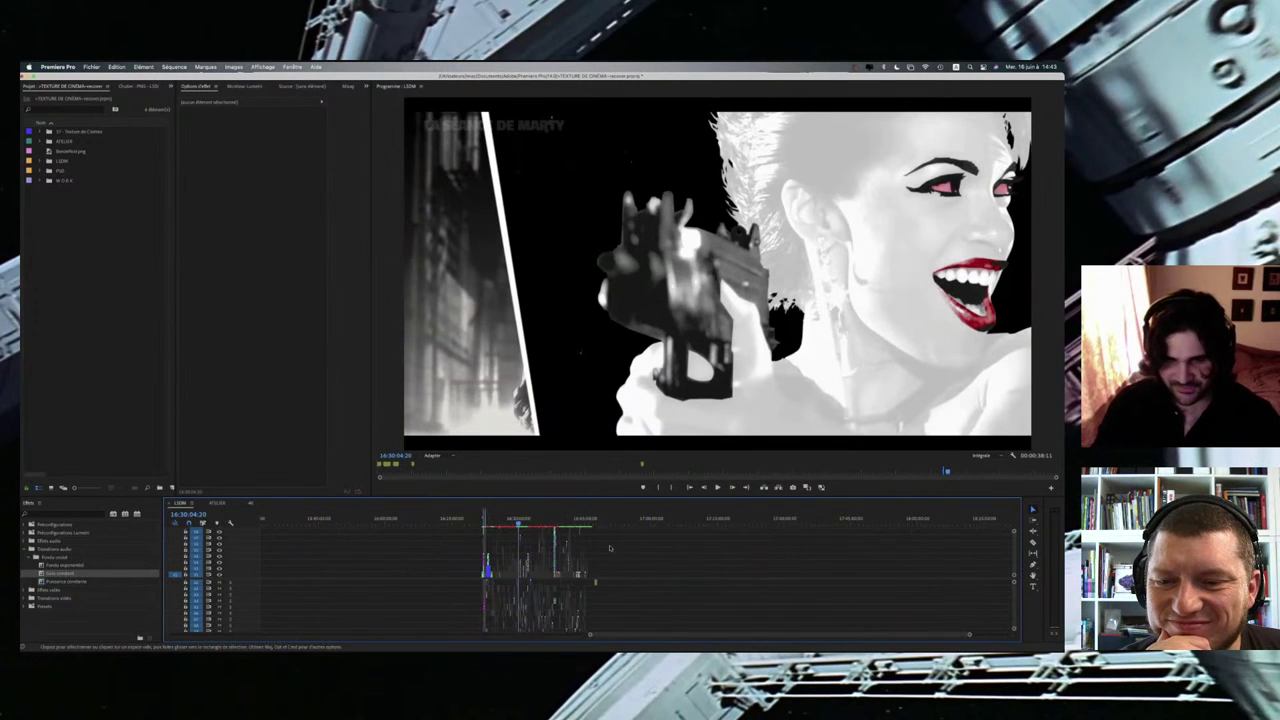
{"action": "scroll", "coordinate": [609, 548], "scroll_direction": "up", "scroll_amount": 3}
{"action": "scroll", "coordinate": [550, 520], "scroll_direction": "up", "scroll_amount": 2}
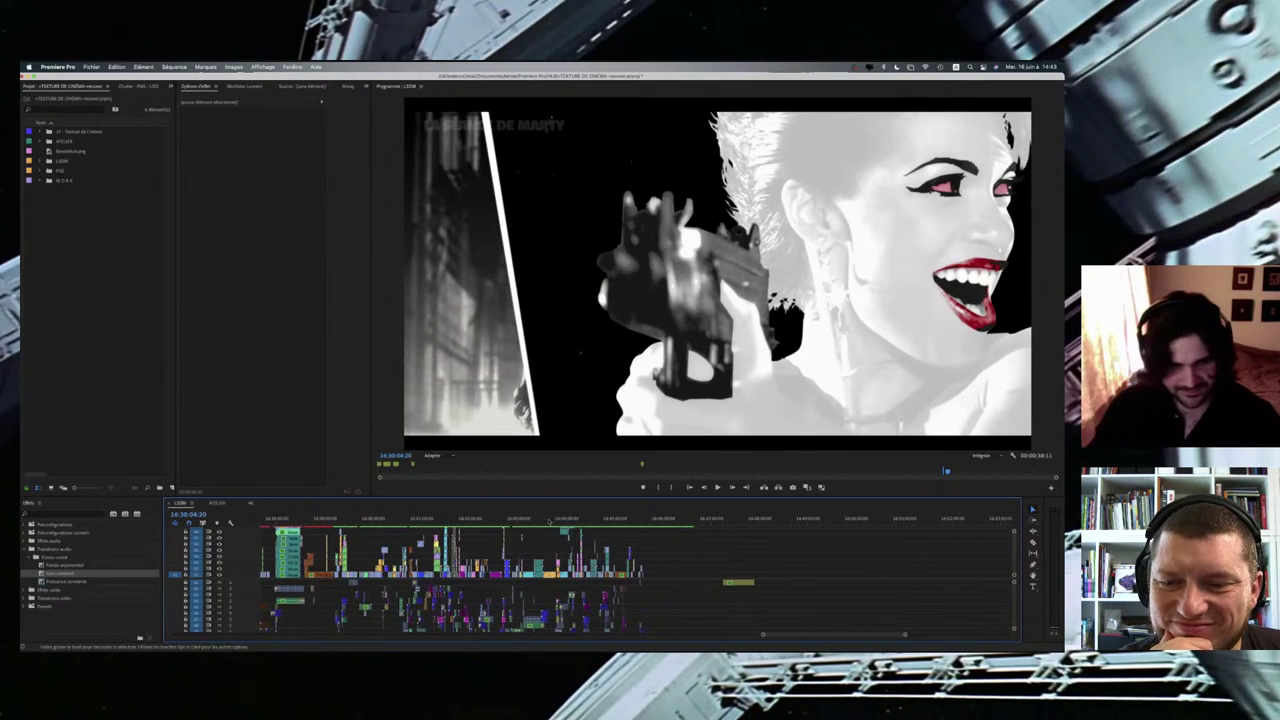
{"action": "scroll", "coordinate": [551, 519], "scroll_direction": "up", "scroll_amount": 5}
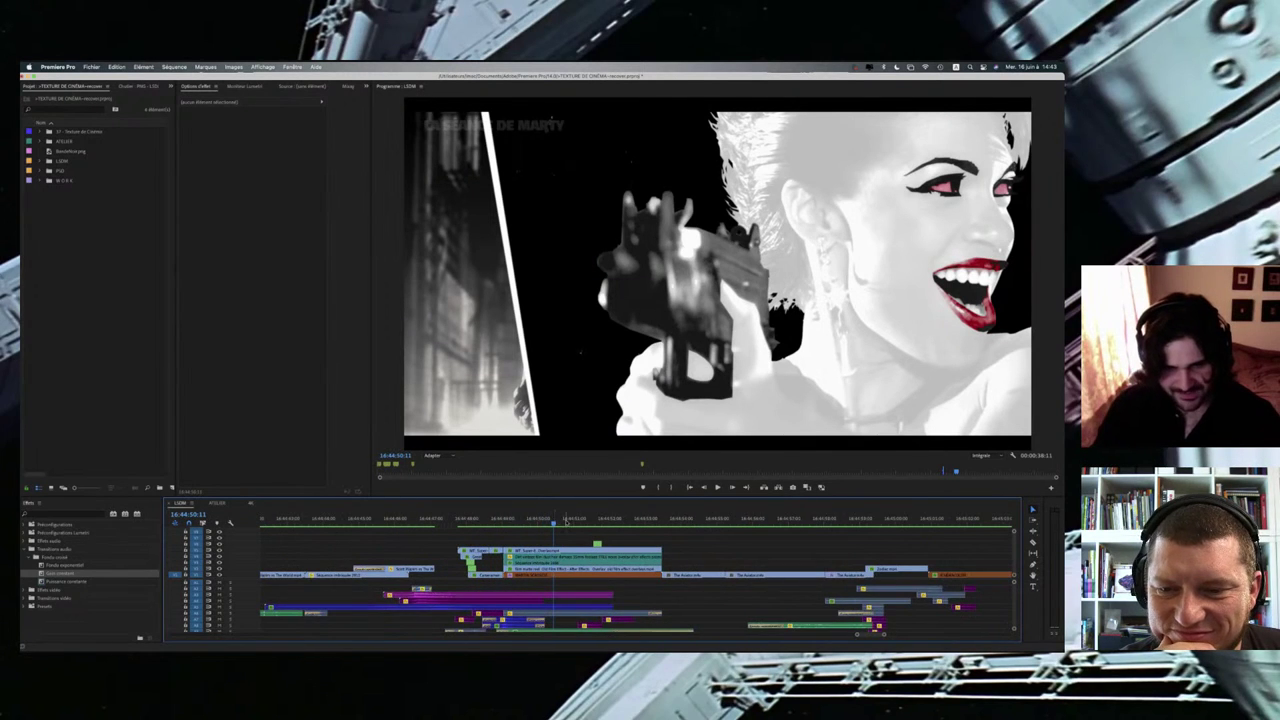
{"action": "scroll", "coordinate": [566, 521], "scroll_direction": "down", "scroll_amount": 2}
{"action": "scroll", "coordinate": [640, 530], "scroll_direction": "down", "scroll_amount": 1}
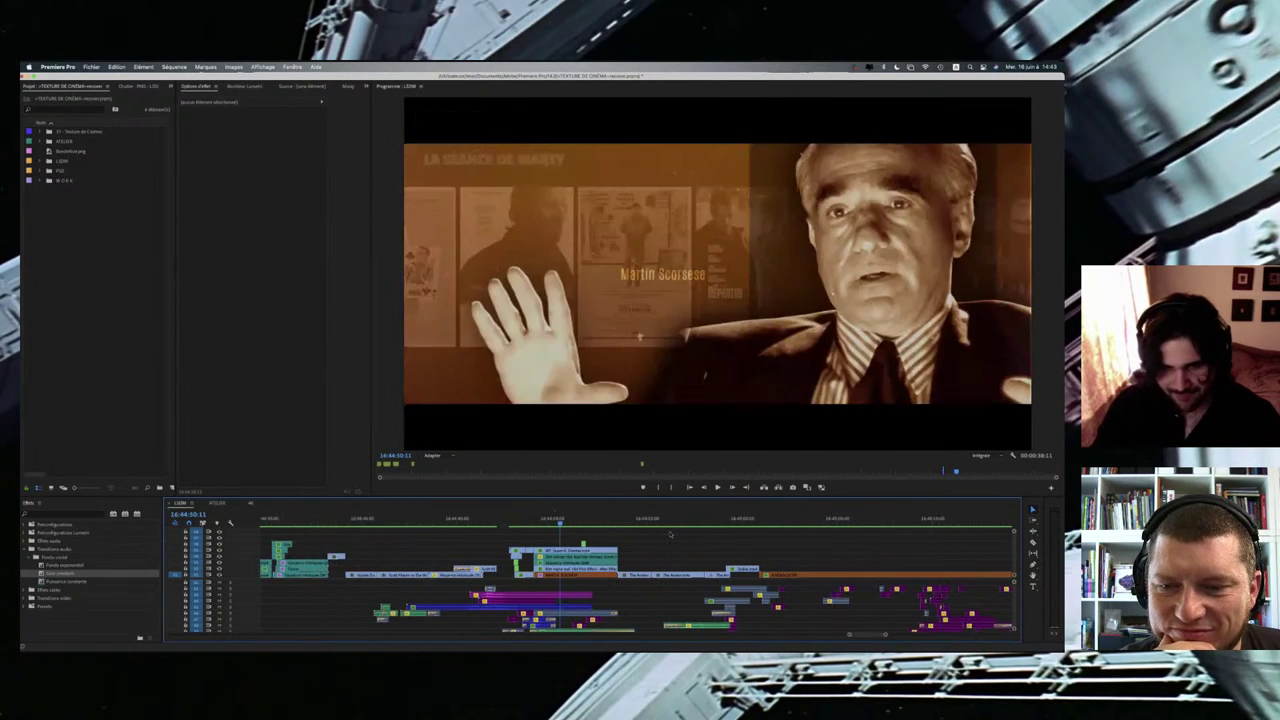
Step: Play the early colour film passage from the Danse Serpentine d'Annabelle clip to the two-frame Kinémacolor display
{"action": "scroll", "coordinate": [670, 536], "scroll_direction": "right", "scroll_amount": 5}
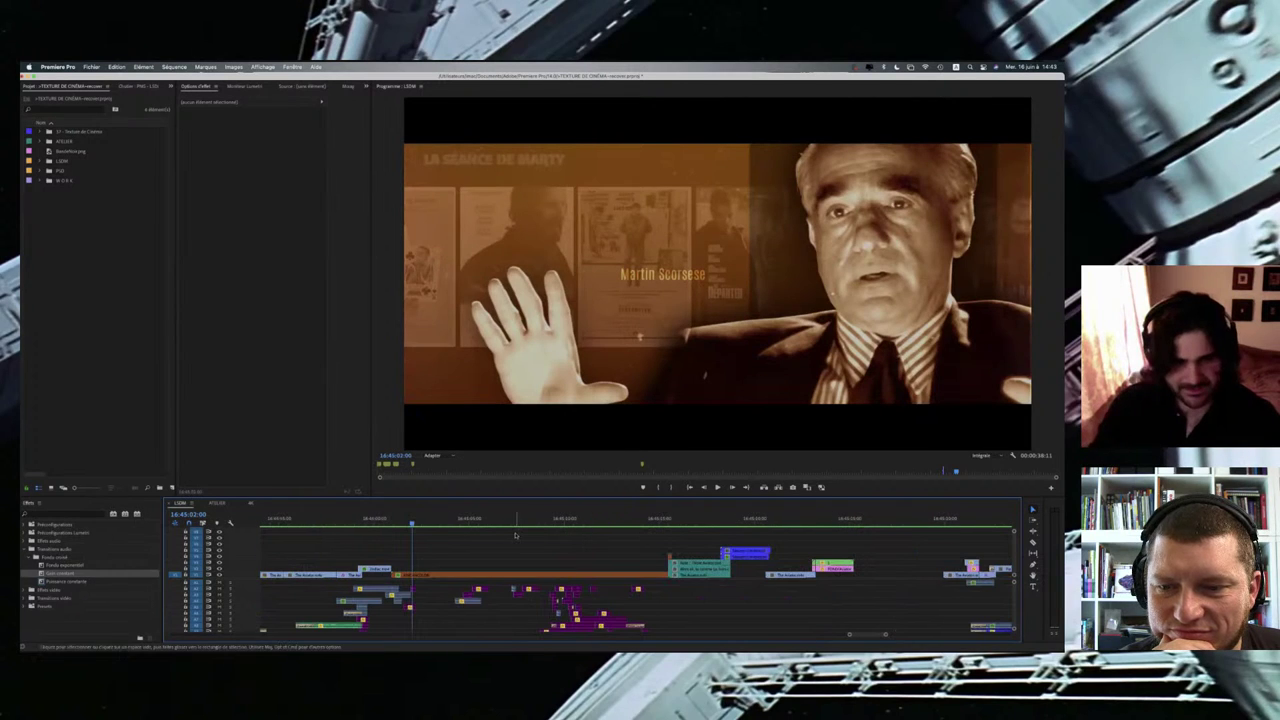
{"action": "scroll", "coordinate": [516, 535], "scroll_direction": "down", "scroll_amount": 1}
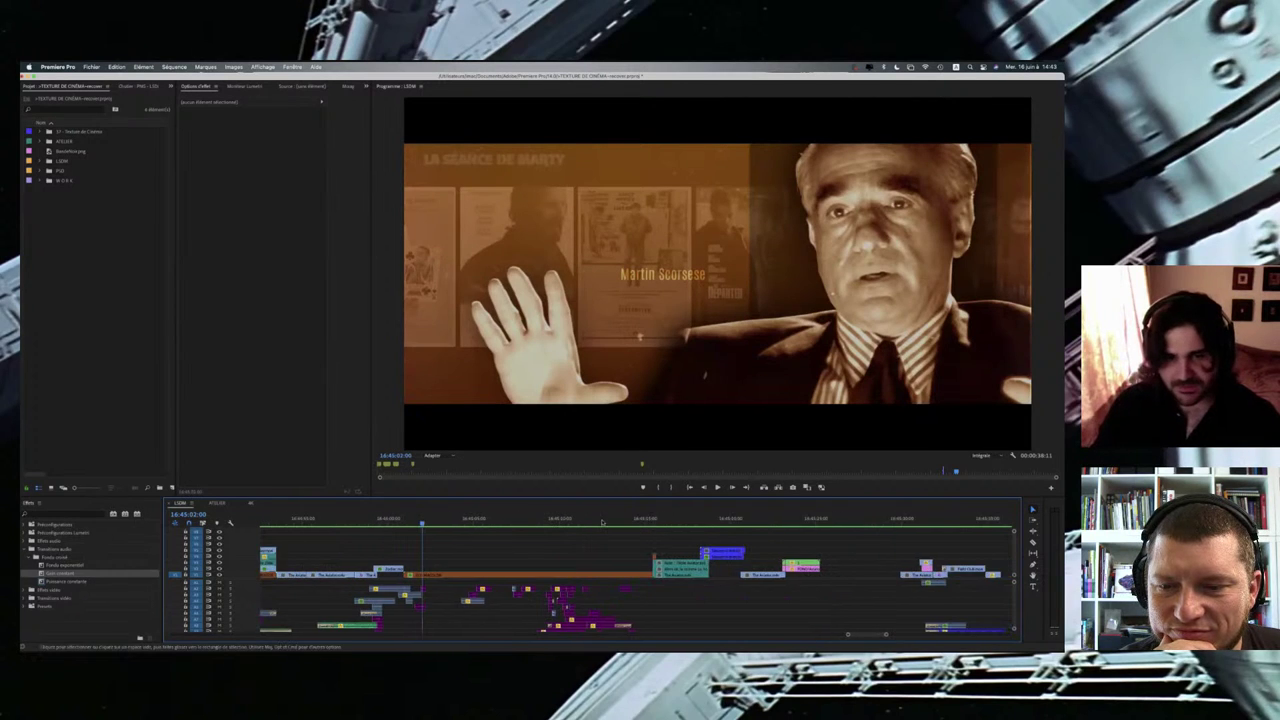
{"action": "scroll", "coordinate": [530, 533], "scroll_direction": "left", "scroll_amount": 3}
{"action": "left_click", "coordinate": [649, 515]}
{"action": "key", "text": "space"}
{"action": "left_click", "coordinate": [665, 518]}
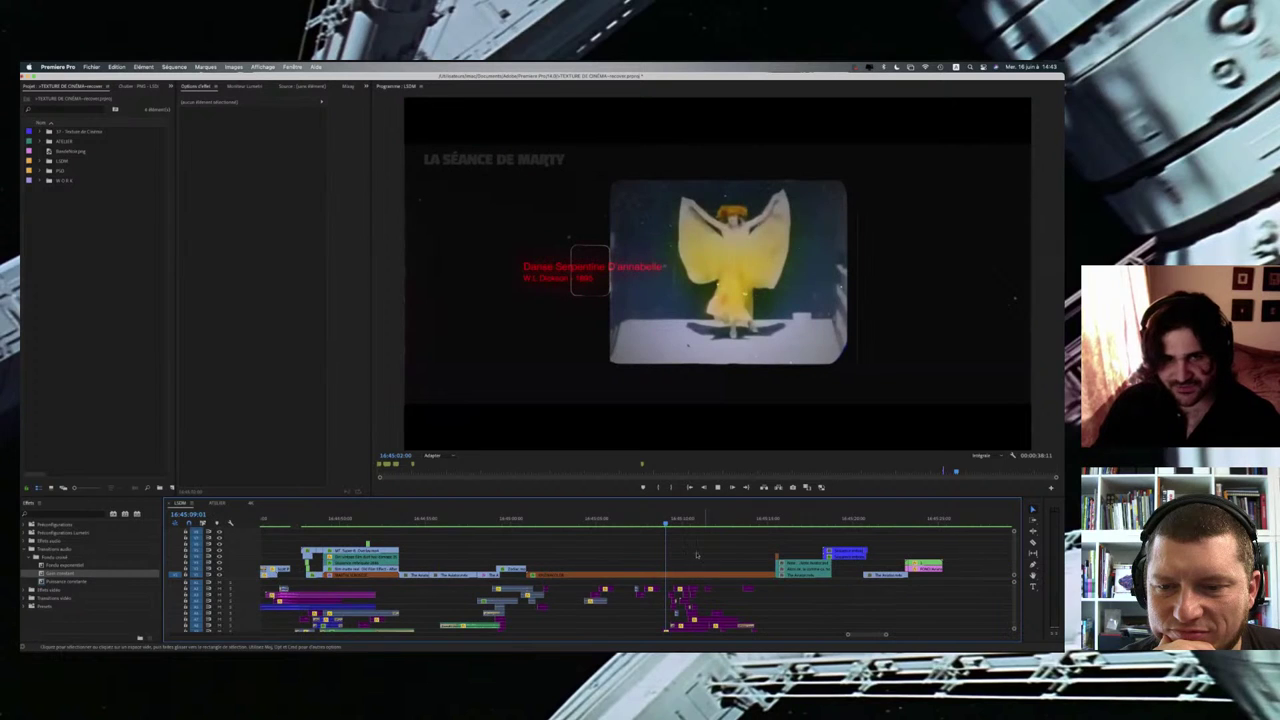
{"action": "scroll", "coordinate": [697, 555], "scroll_direction": "up", "scroll_amount": 2}
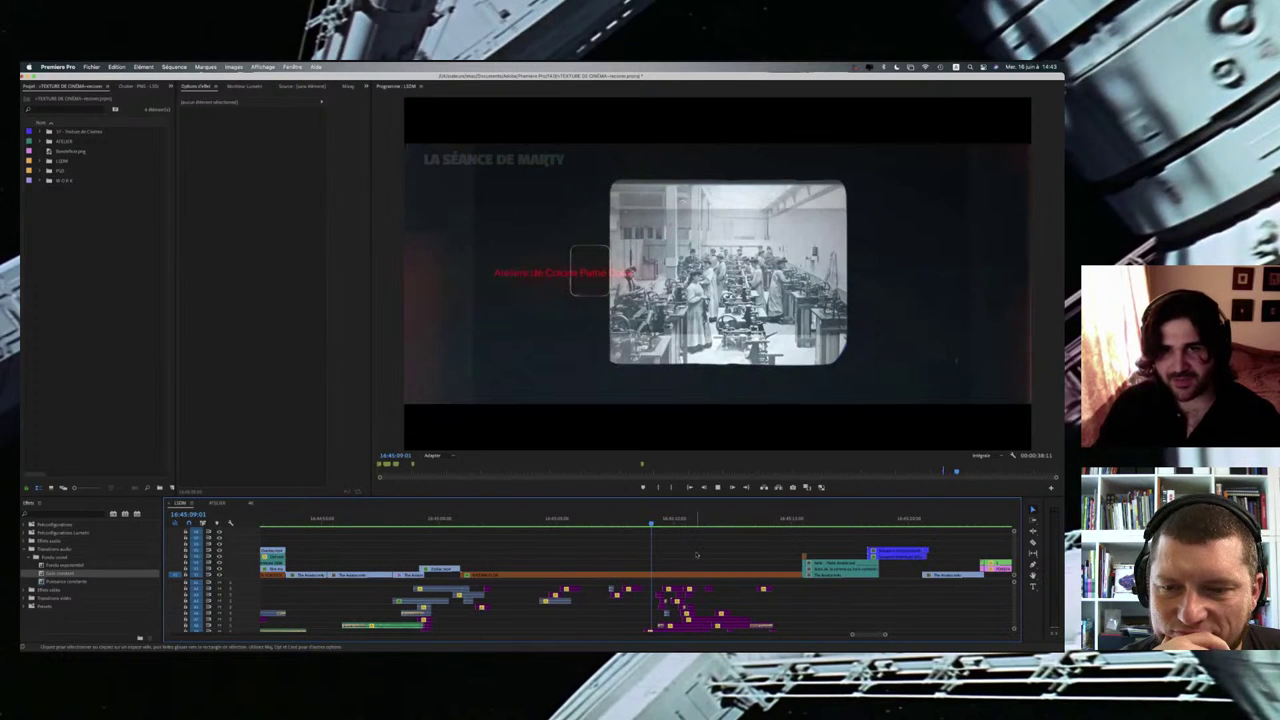
{"action": "scroll", "coordinate": [697, 555], "scroll_direction": "right", "scroll_amount": 1}
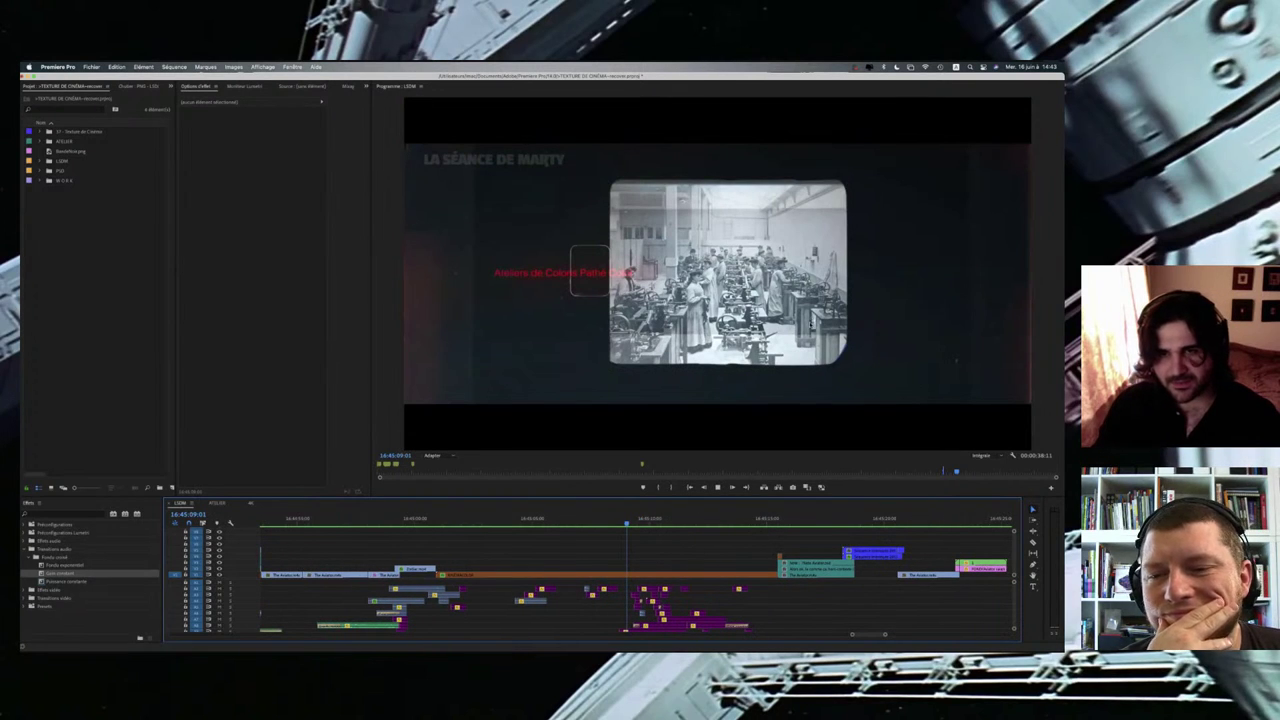
{"action": "key", "text": "space"}
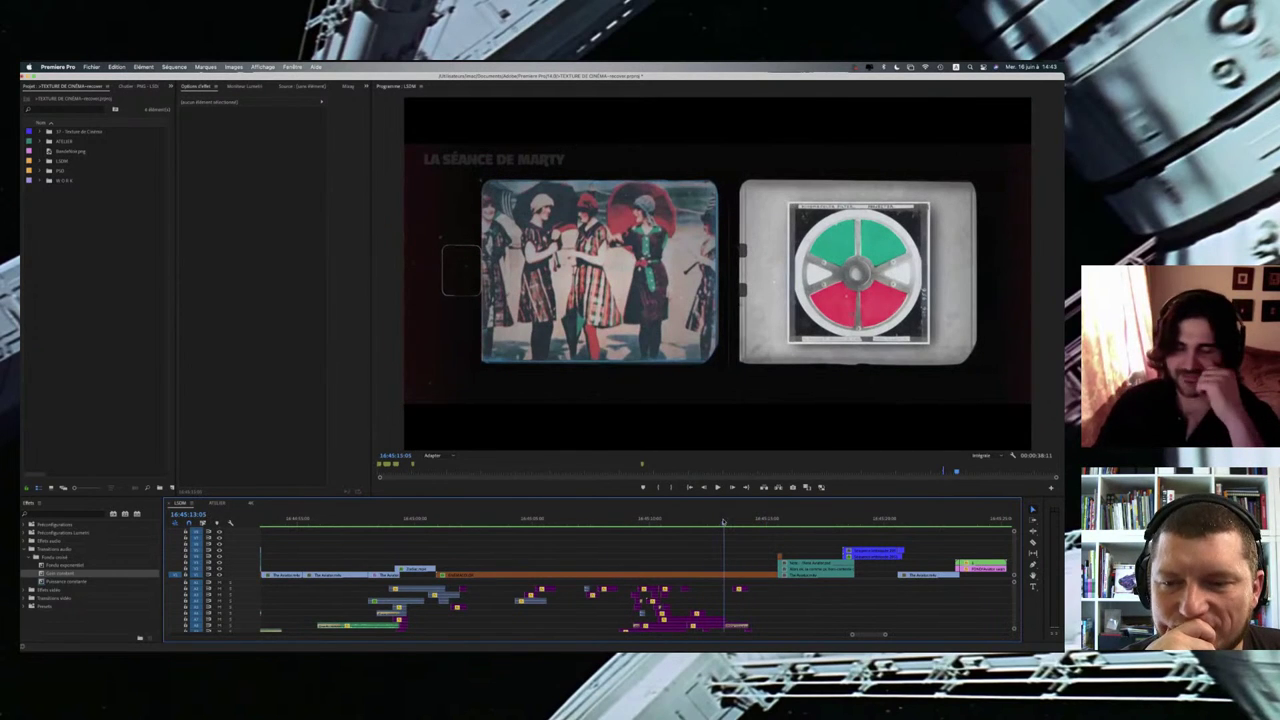
Step: Scrub back to the Kinémacolor cube and step frame by frame through the appearance of the 1906 caption
{"action": "left_click_drag", "start_coordinate": [724, 521], "coordinate": [679, 521]}
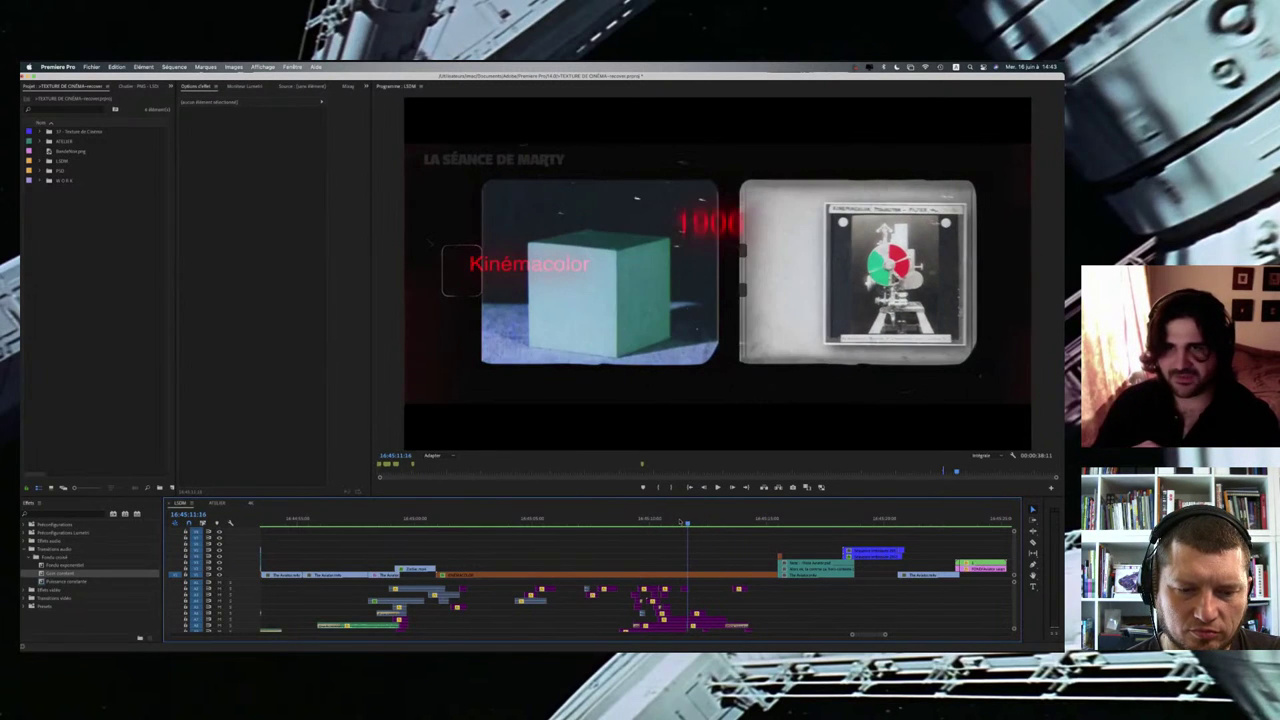
{"action": "left_click_drag", "start_coordinate": [678, 521], "coordinate": [652, 522]}
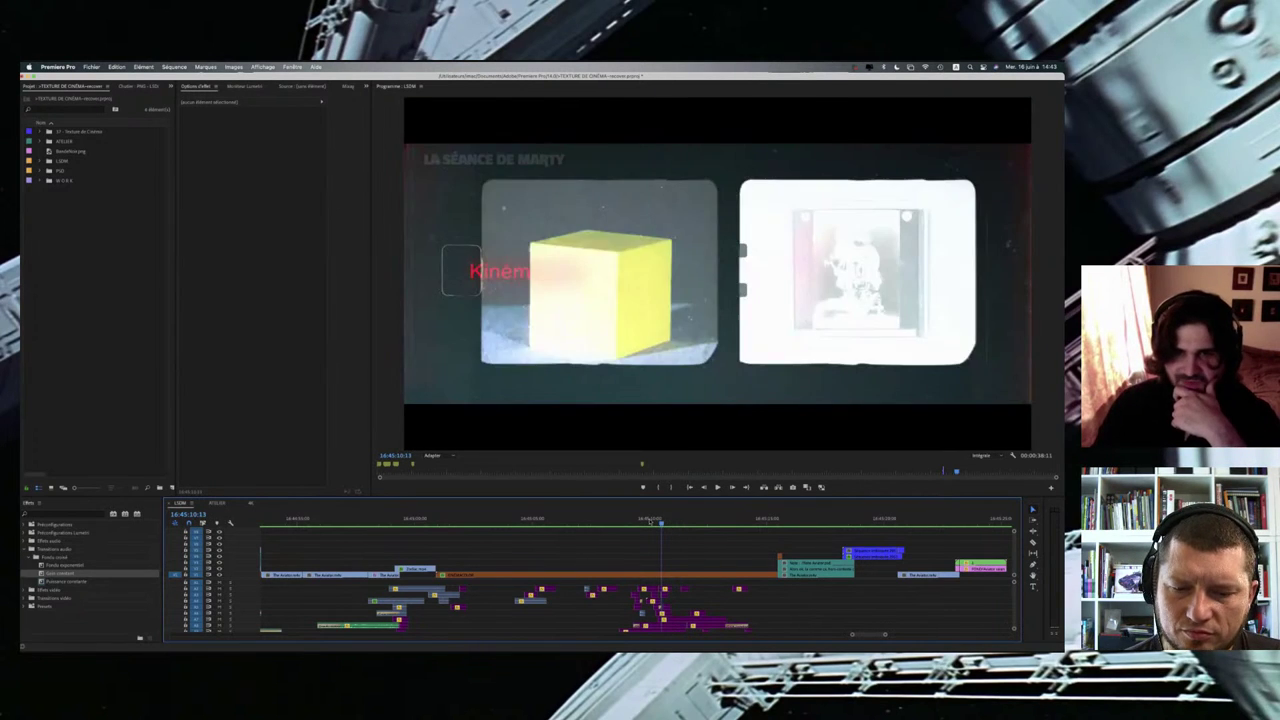
{"action": "left_click", "coordinate": [666, 521]}
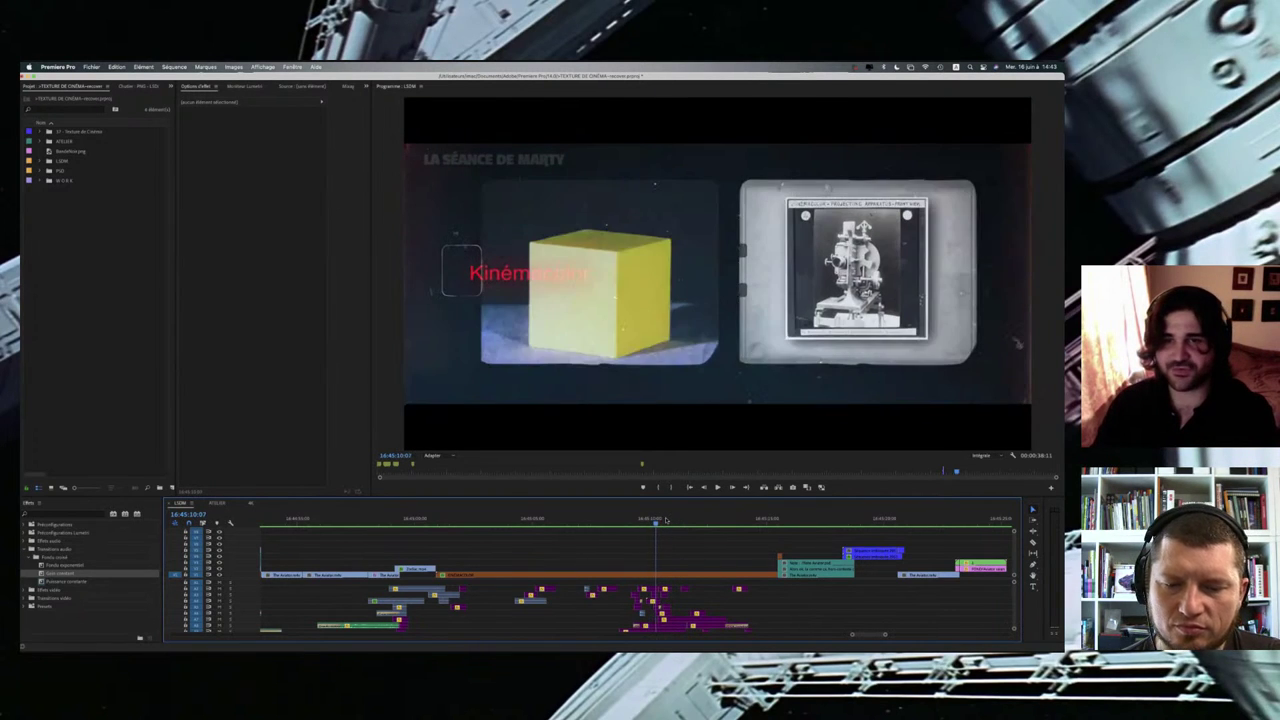
{"action": "left_click_drag", "start_coordinate": [670, 520], "coordinate": [675, 521]}
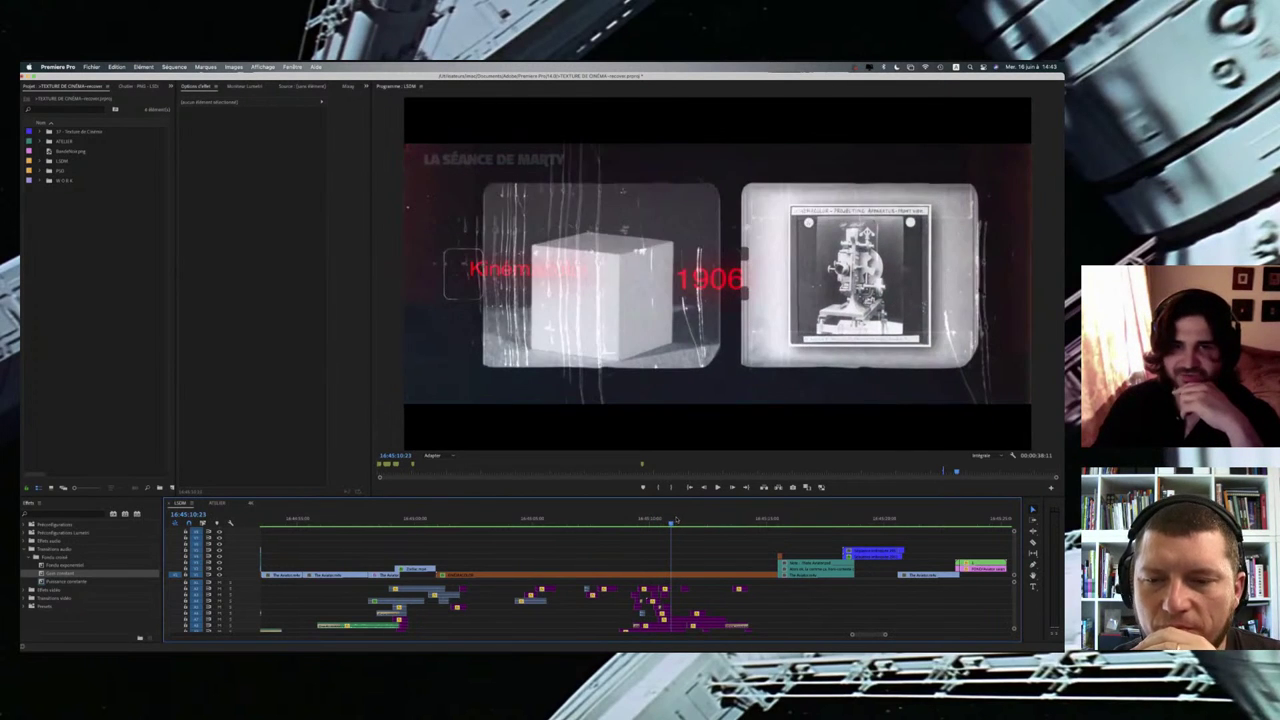
{"action": "key", "text": "Left"}
{"action": "key", "text": "Left"}
{"action": "key", "text": "Left"}
{"action": "key", "text": "Left"}
{"action": "key", "text": "Left"}
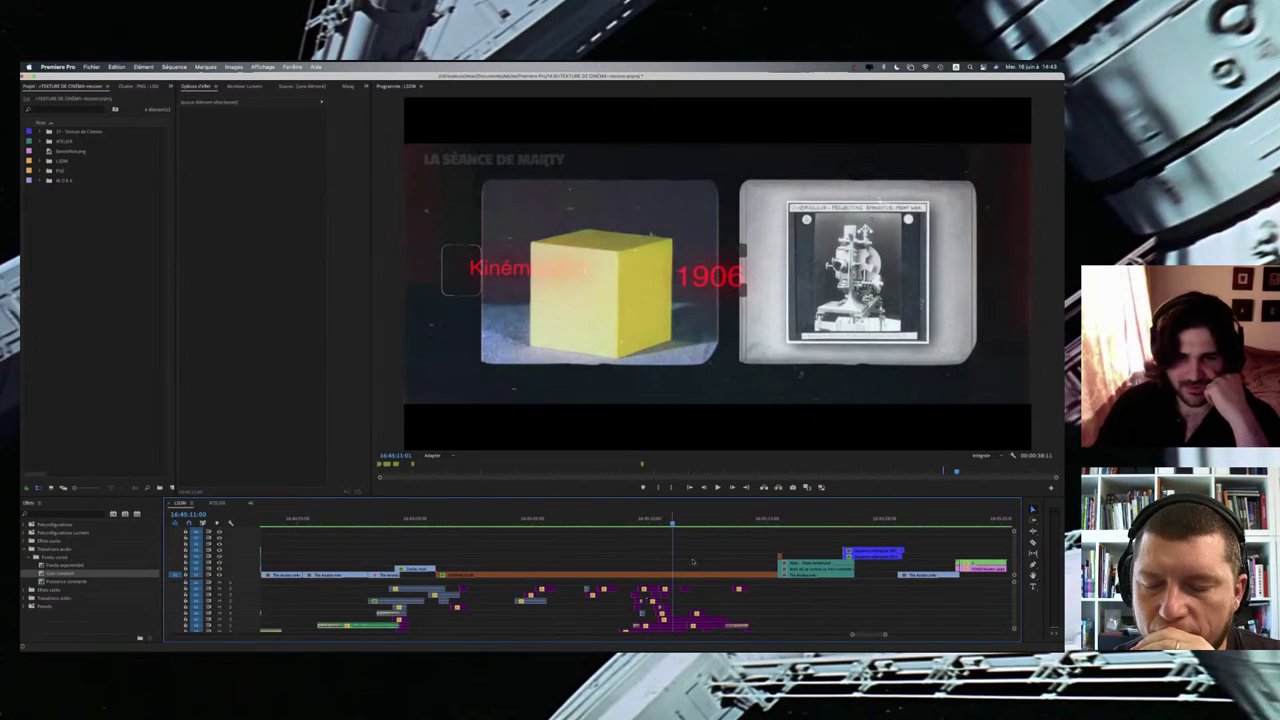
Step: Review the colour history passage again from the Le Voyage dans la Lune clip to the Kinémacolor disc, and scrub back before it
{"action": "left_click_drag", "start_coordinate": [675, 519], "coordinate": [725, 519]}
{"action": "key", "text": "space"}
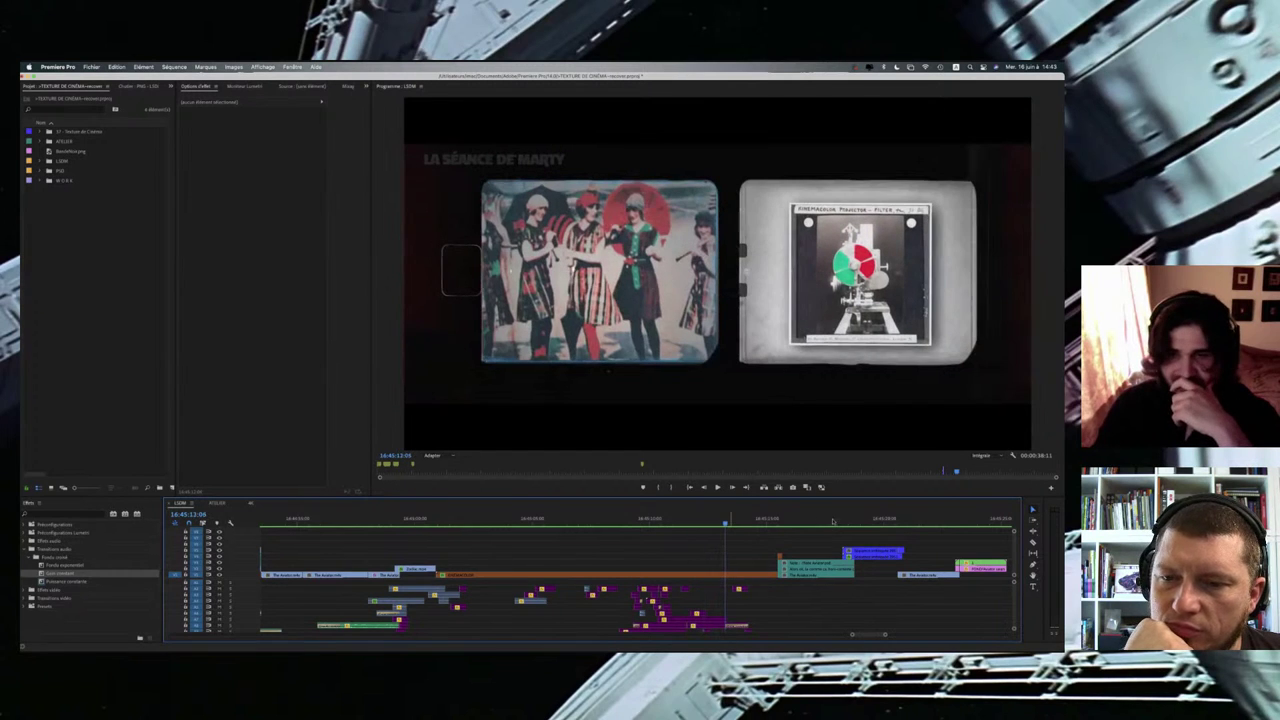
{"action": "scroll", "coordinate": [832, 521], "scroll_direction": "left", "scroll_amount": 4}
{"action": "left_click_drag", "start_coordinate": [832, 521], "coordinate": [713, 525]}
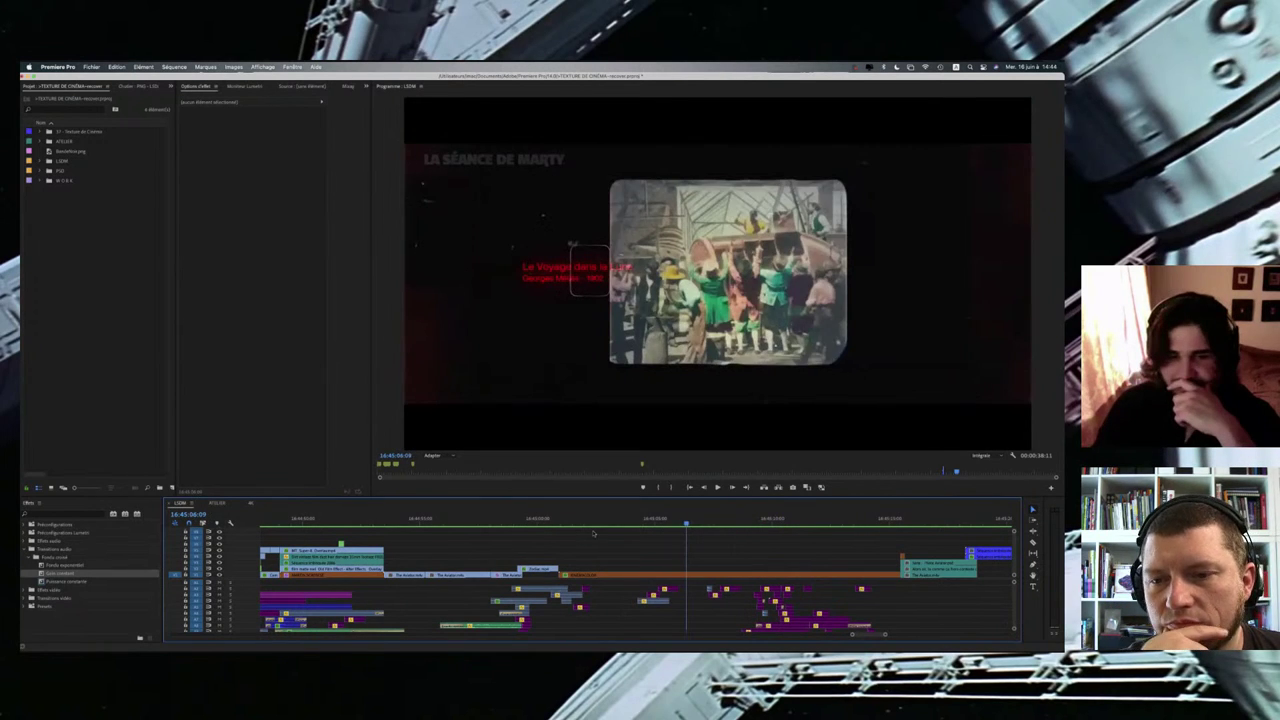
{"action": "left_click", "coordinate": [576, 527]}
{"action": "left_click_drag", "start_coordinate": [575, 532], "coordinate": [650, 530]}
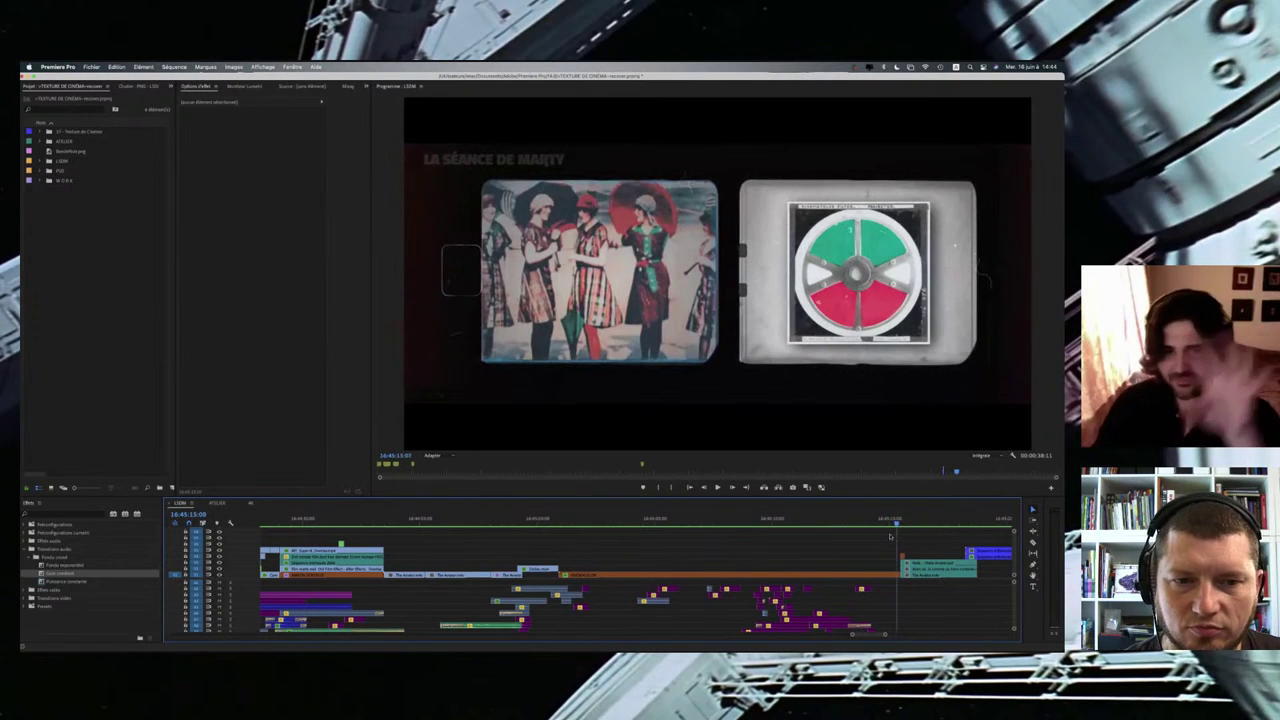
{"action": "left_click_drag", "start_coordinate": [891, 537], "coordinate": [890, 537]}
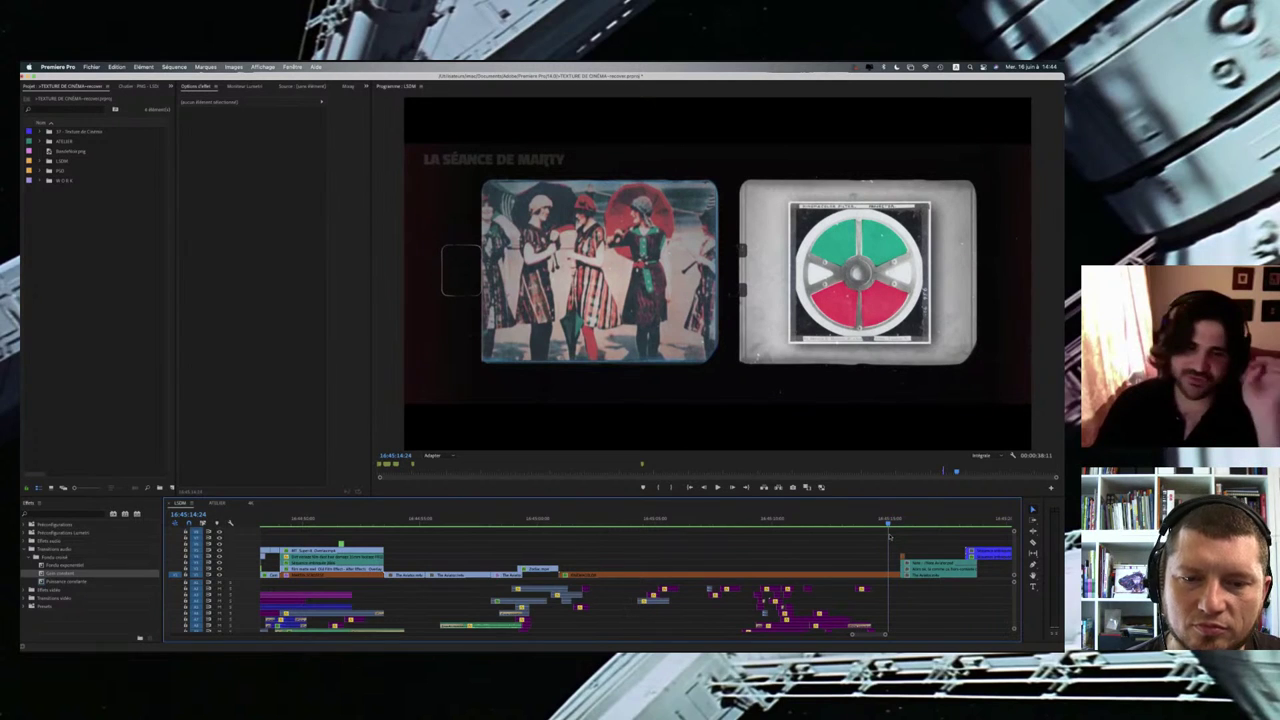
{"action": "left_click_drag", "start_coordinate": [890, 537], "coordinate": [520, 536]}
Step: Survey the whole sequence and go to the Slumdog Millionaire passage with the train station dance
{"action": "key", "text": "minus"}
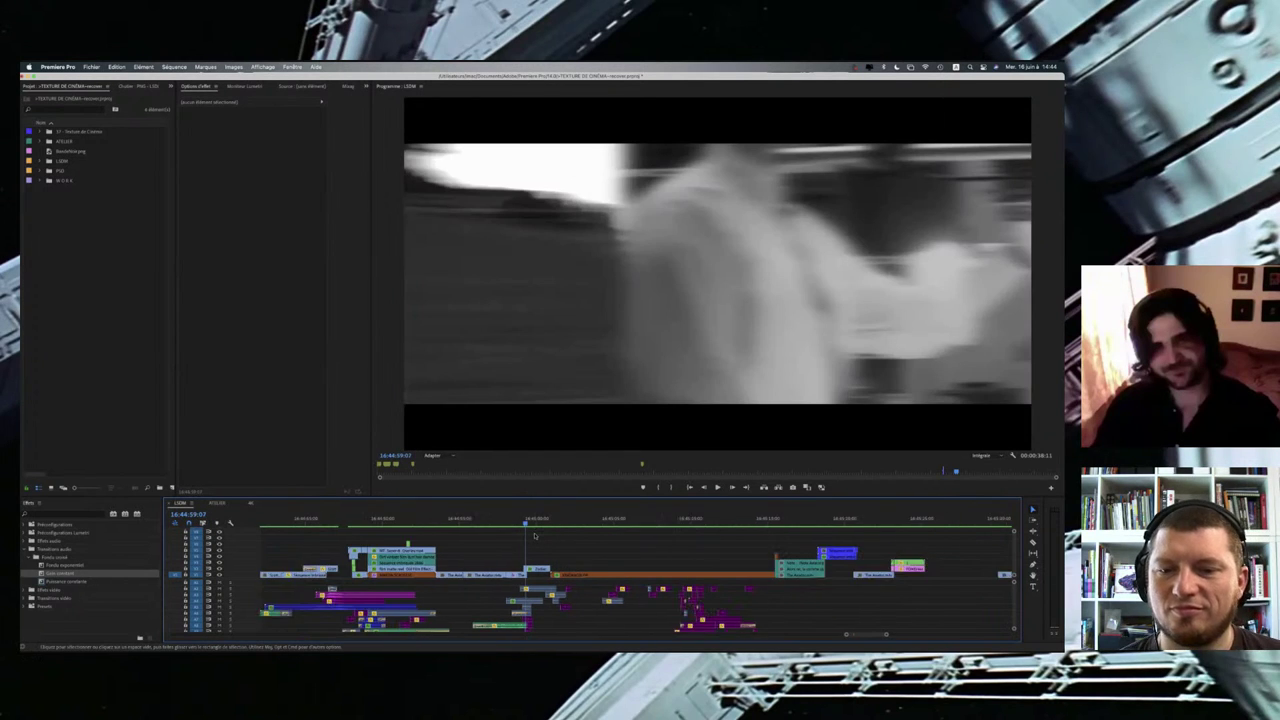
{"action": "key", "text": "minus"}
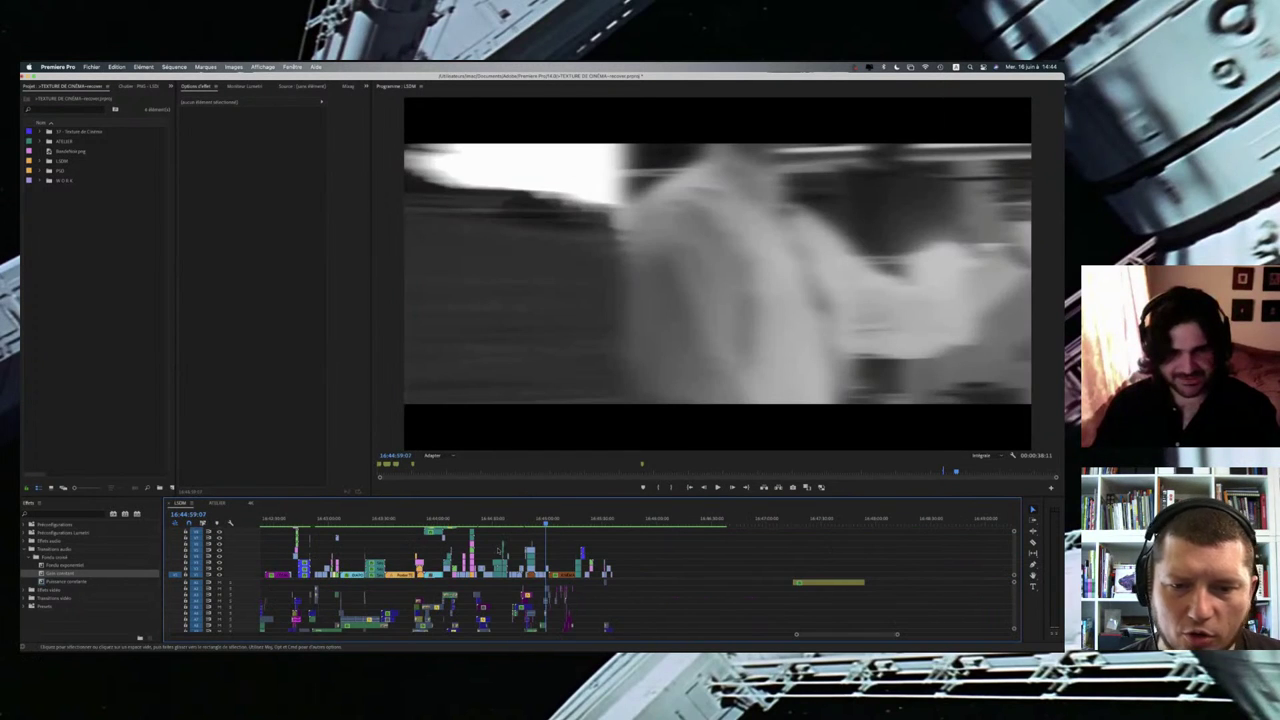
{"action": "key", "text": "minus"}
{"action": "key", "text": "backslash"}
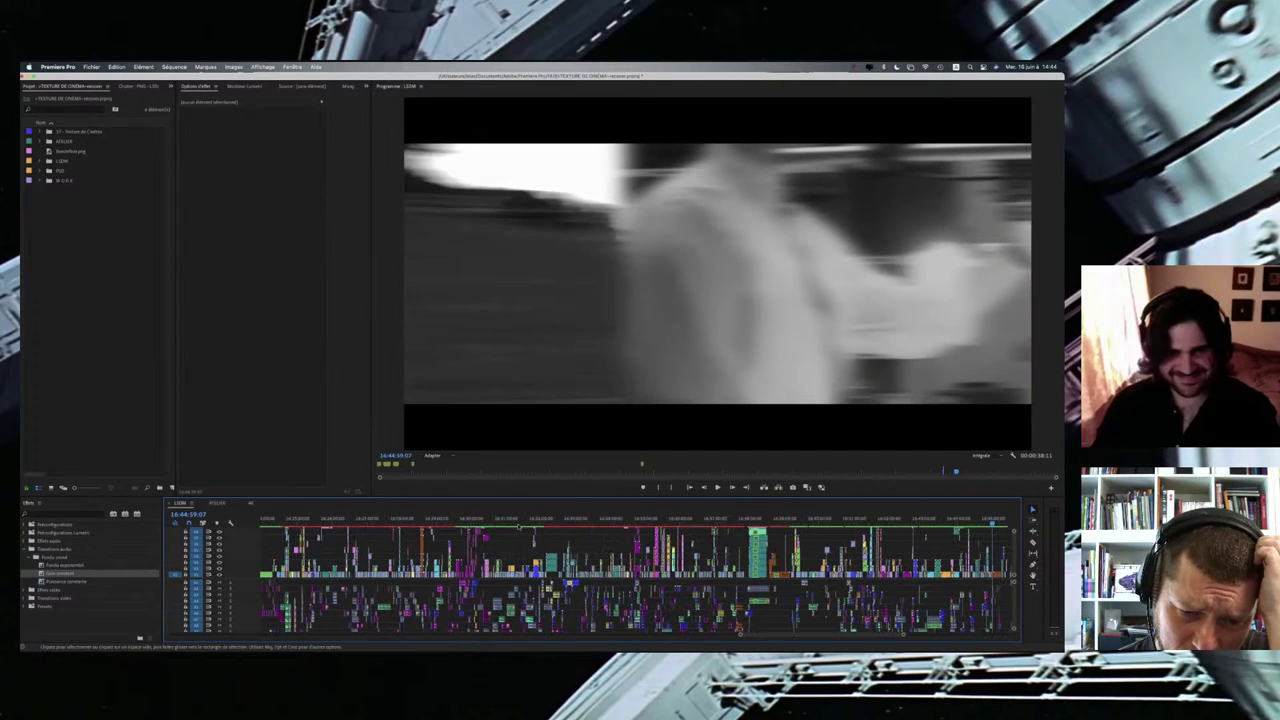
{"action": "key", "text": "equal"}
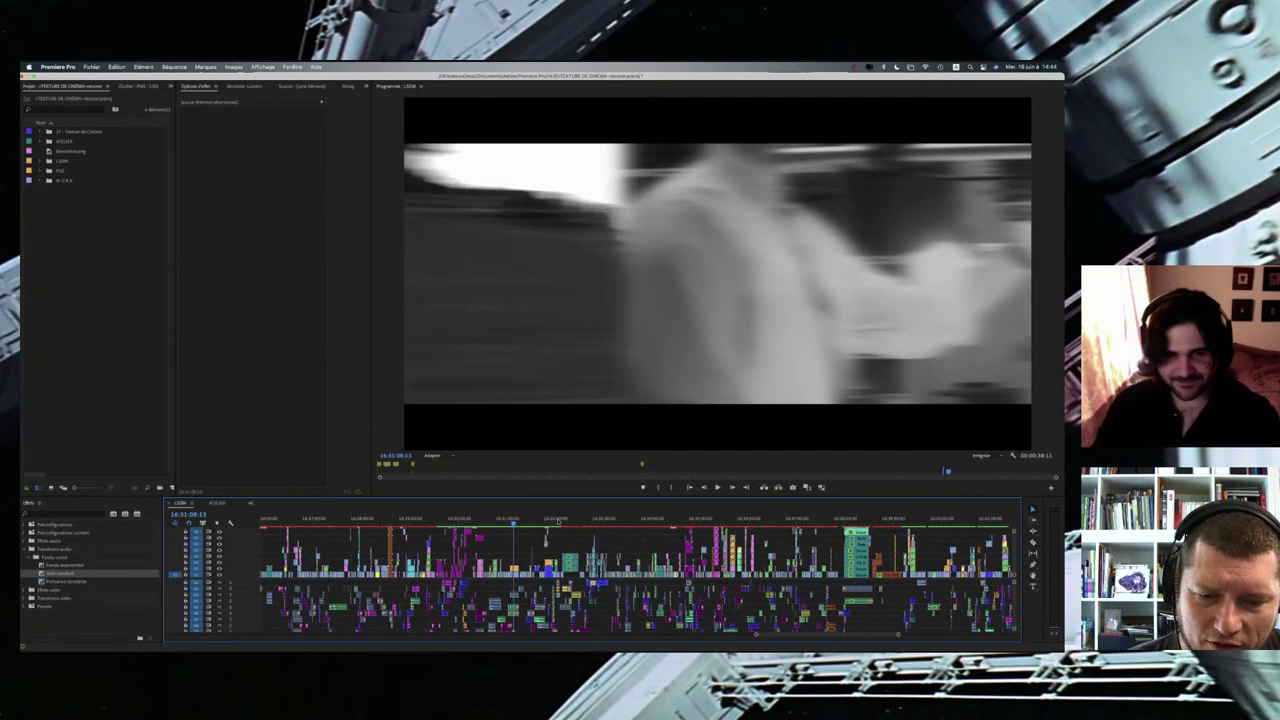
{"action": "key", "text": "equal"}
{"action": "key", "text": "equal"}
{"action": "left_click_drag", "start_coordinate": [552, 521], "coordinate": [645, 522]}
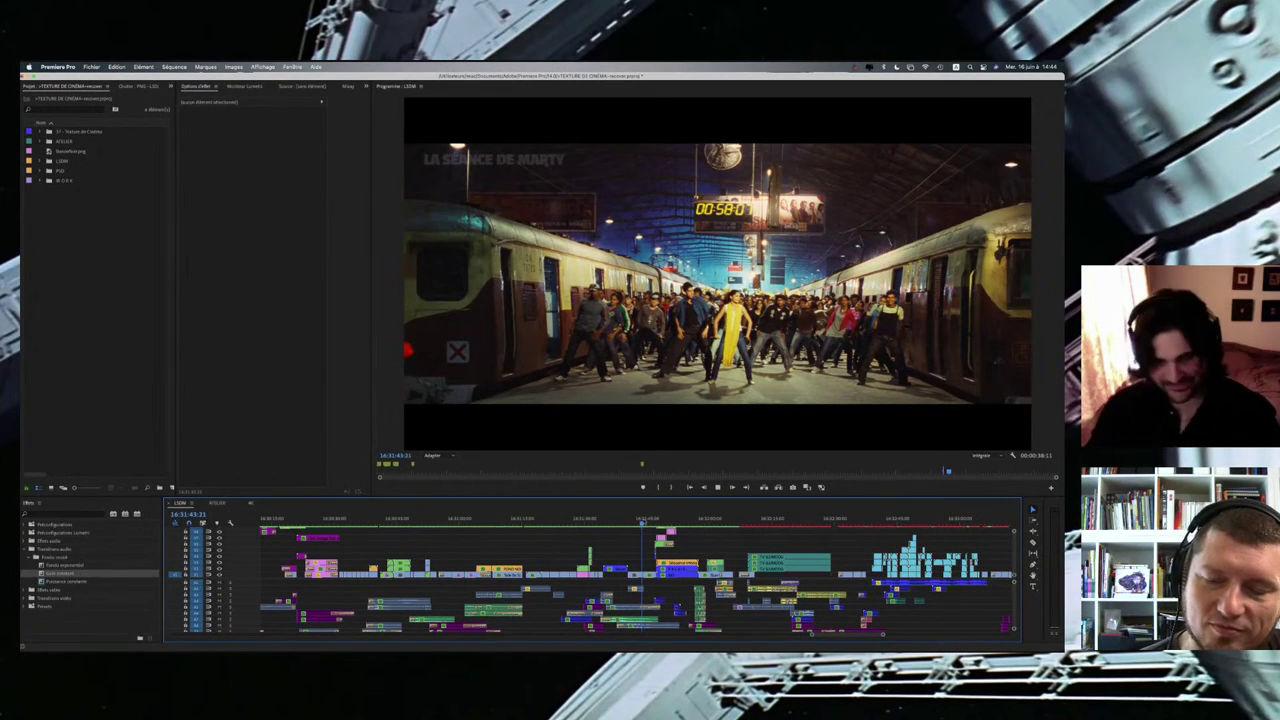
Step: Play the animated Golden Globe and Oscar titles, and skip ahead to play through the station dance shots
{"action": "scroll", "coordinate": [694, 545], "scroll_direction": "up", "scroll_amount": 2}
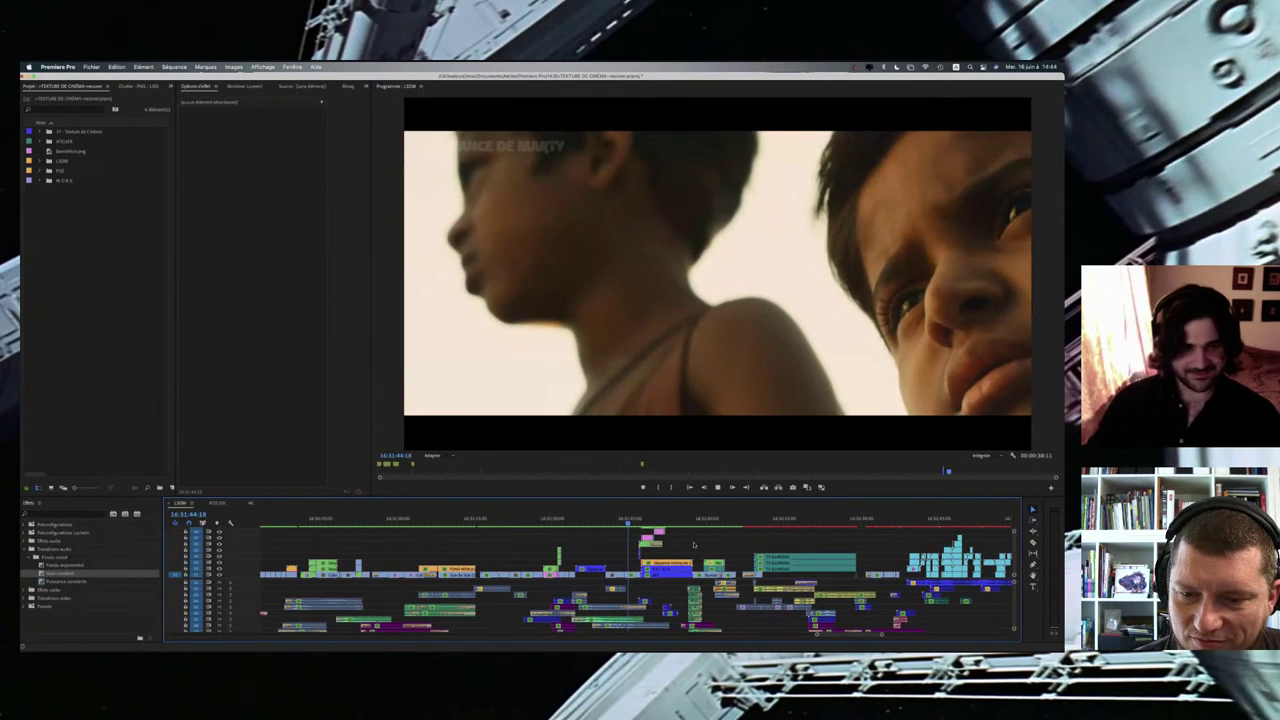
{"action": "scroll", "coordinate": [694, 545], "scroll_direction": "up", "scroll_amount": 5}
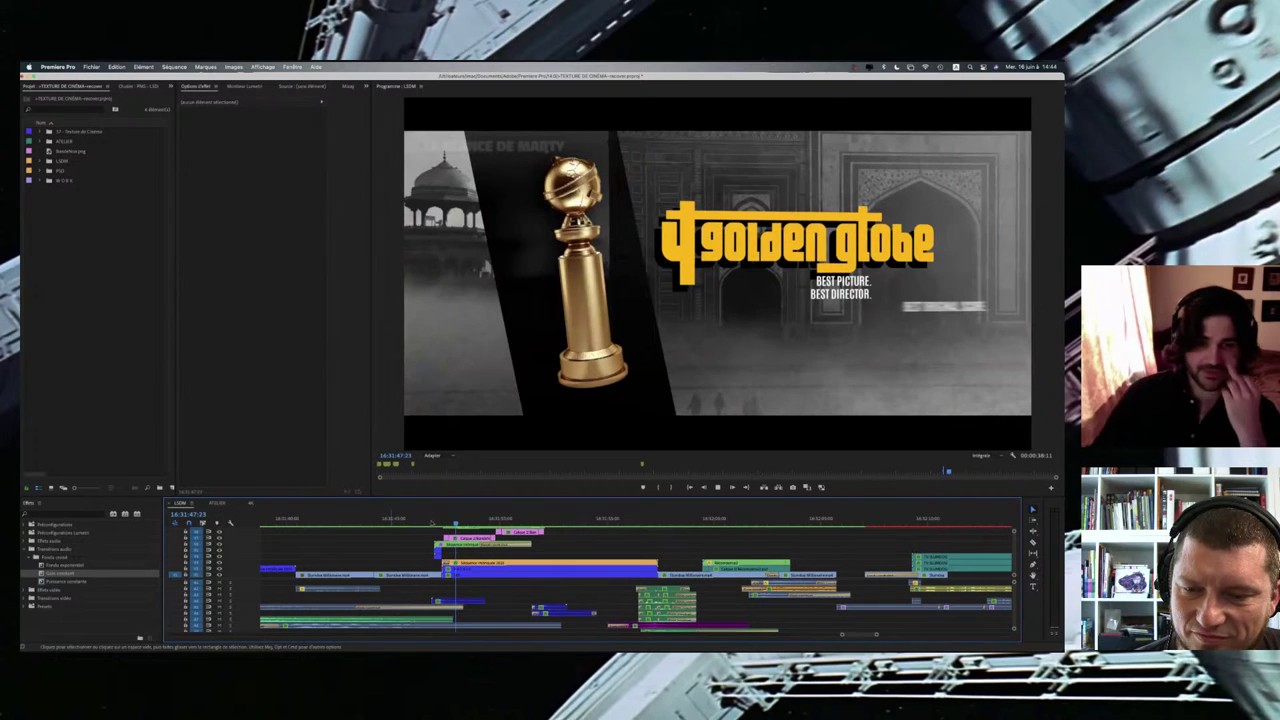
{"action": "left_click", "coordinate": [426, 523]}
{"action": "key", "text": "space"}
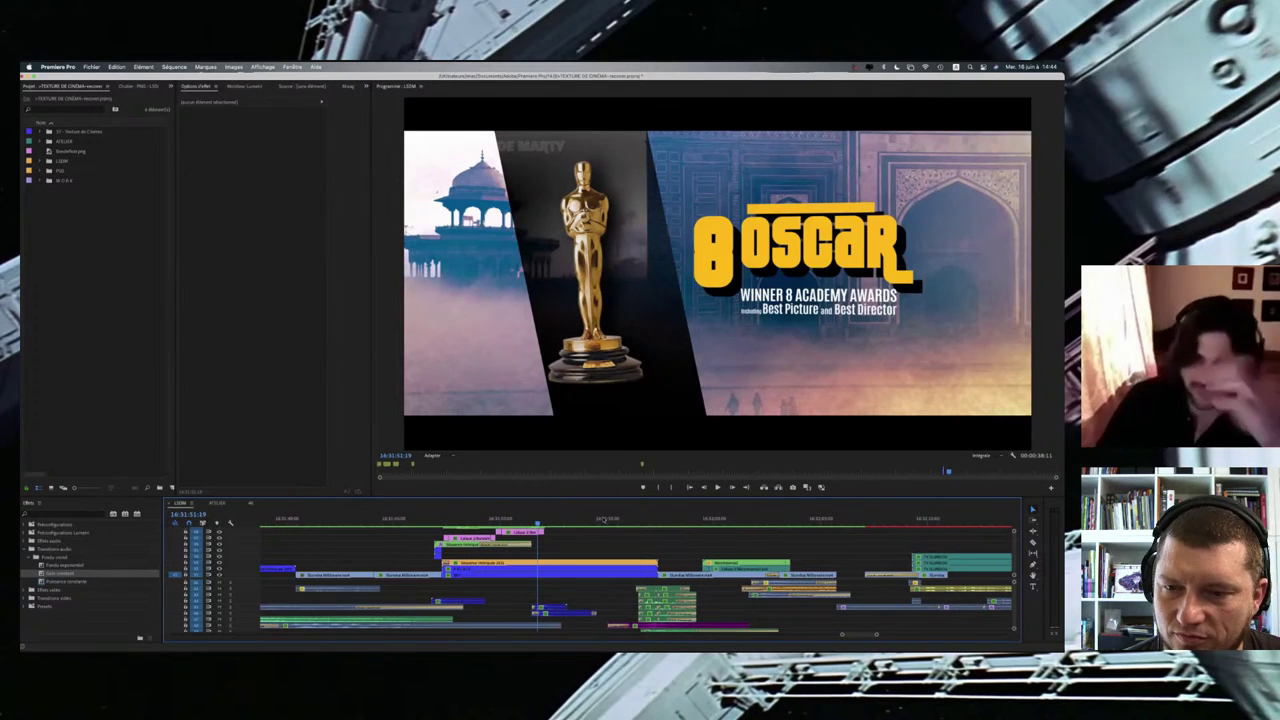
{"action": "left_click", "coordinate": [719, 520]}
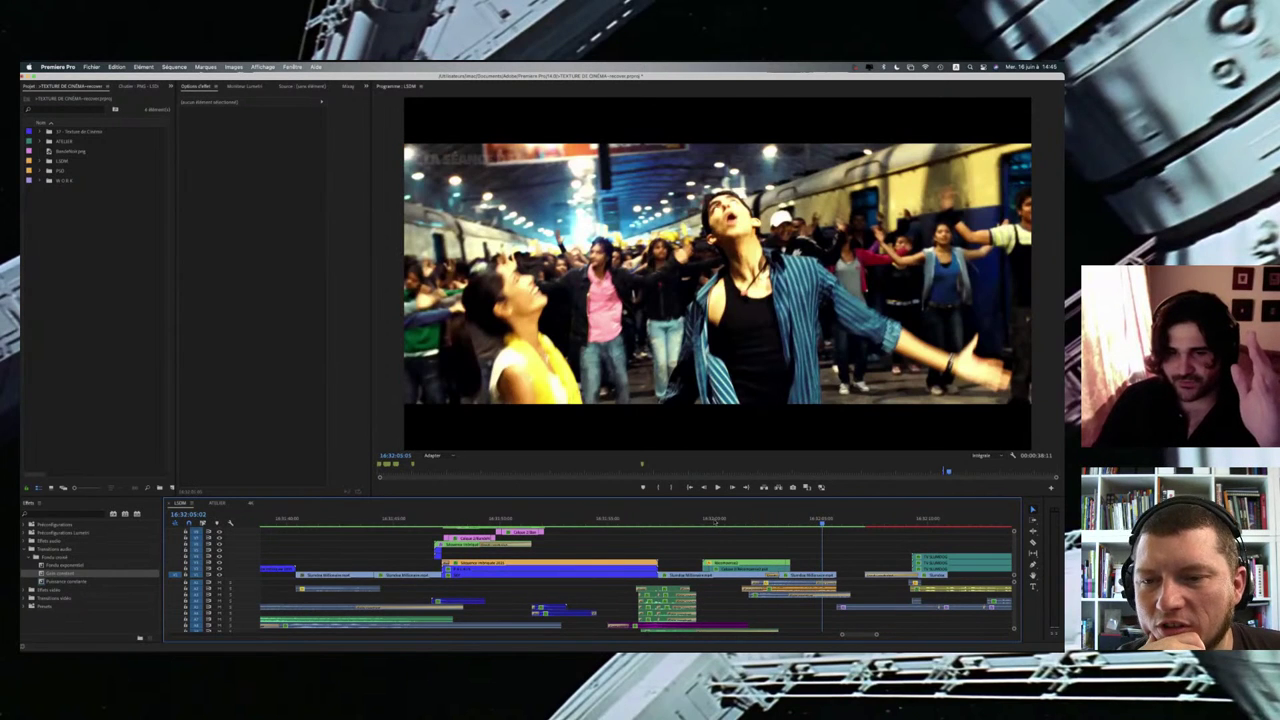
Step: Scrub back from the station dance through the kissing close-up to the start of the 8 Oscar title
{"action": "left_click_drag", "start_coordinate": [712, 522], "coordinate": [613, 527]}
{"action": "key", "text": "Up"}
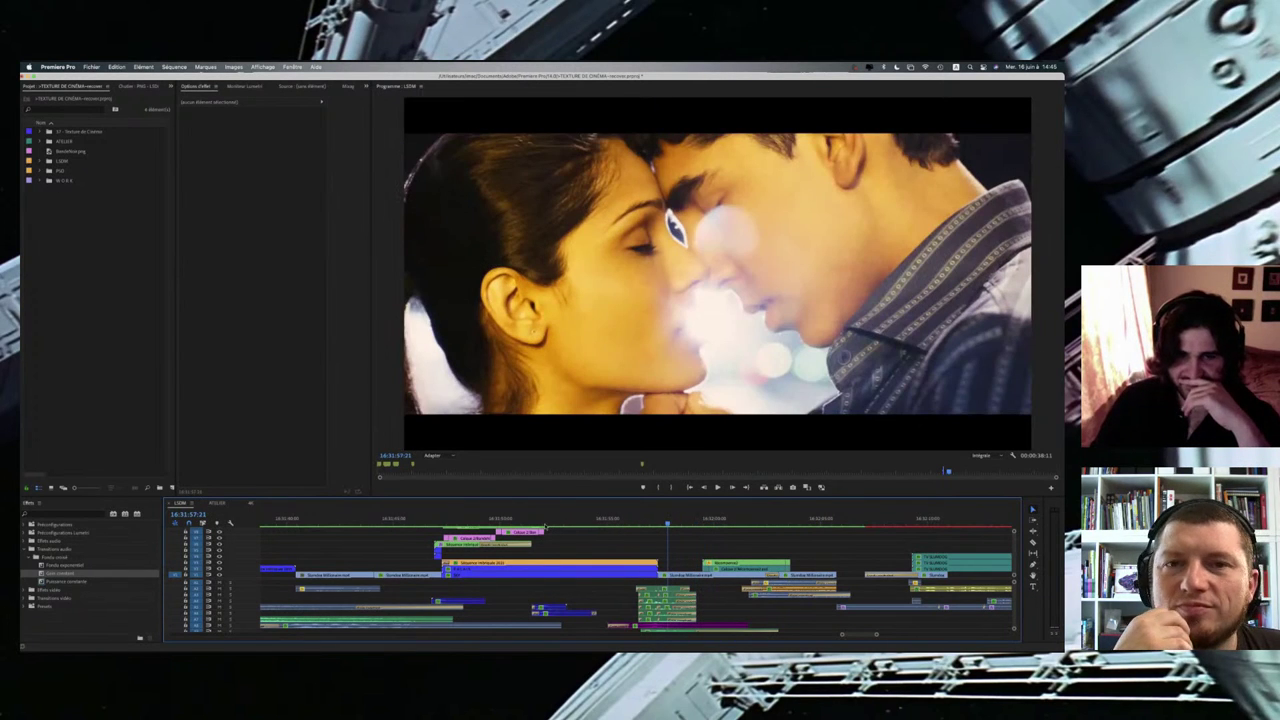
{"action": "key", "text": "Up"}
{"action": "key", "text": "Up"}
{"action": "key", "text": "Up"}
{"action": "key", "text": "Up"}
{"action": "key", "text": "Up"}
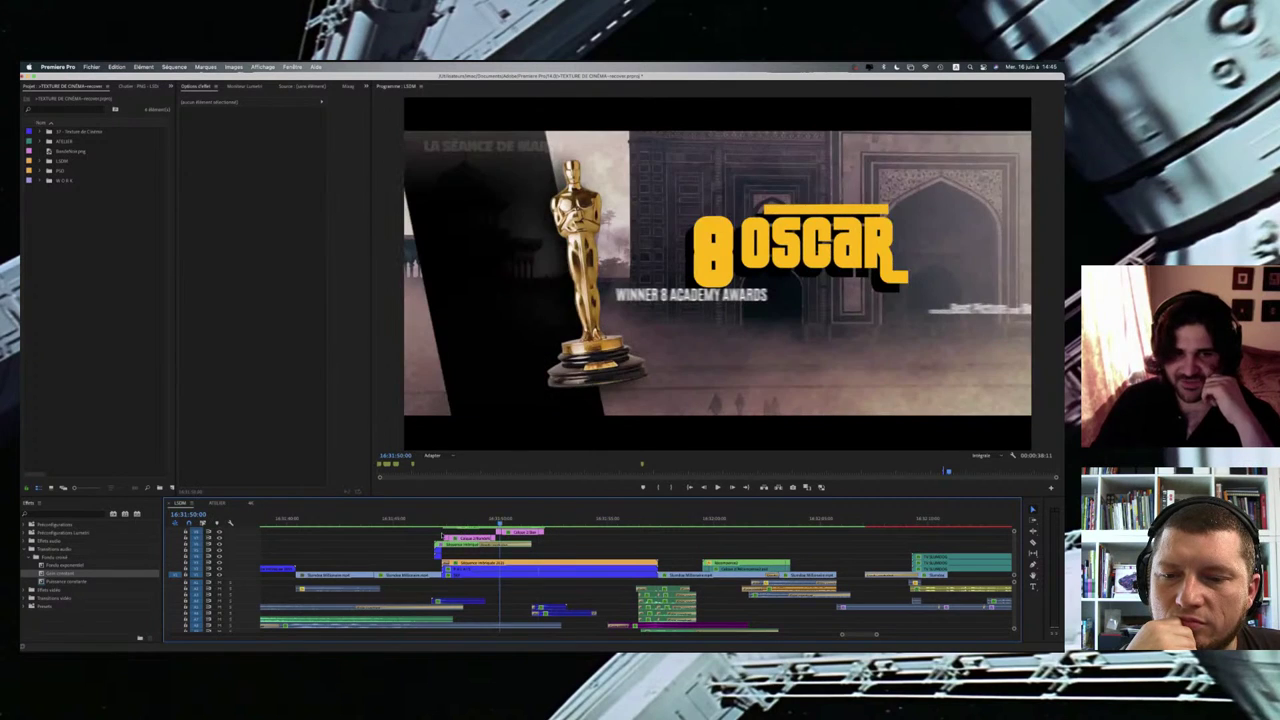
Step: Replay the passage from the Golden Globe title through the Slumdog Millionaire title card to the Oscar and Bafta Awards captions
{"action": "left_click_drag", "start_coordinate": [432, 535], "coordinate": [457, 537]}
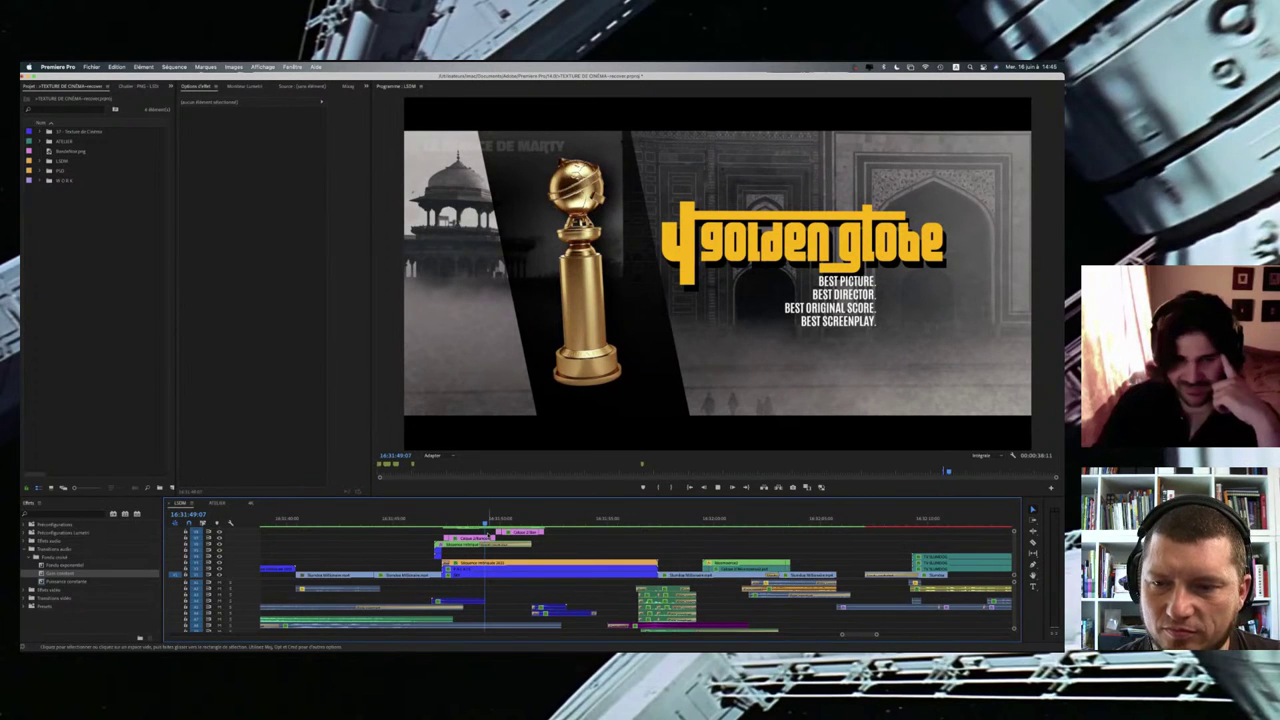
{"action": "key", "text": "Right"}
{"action": "key", "text": "Down"}
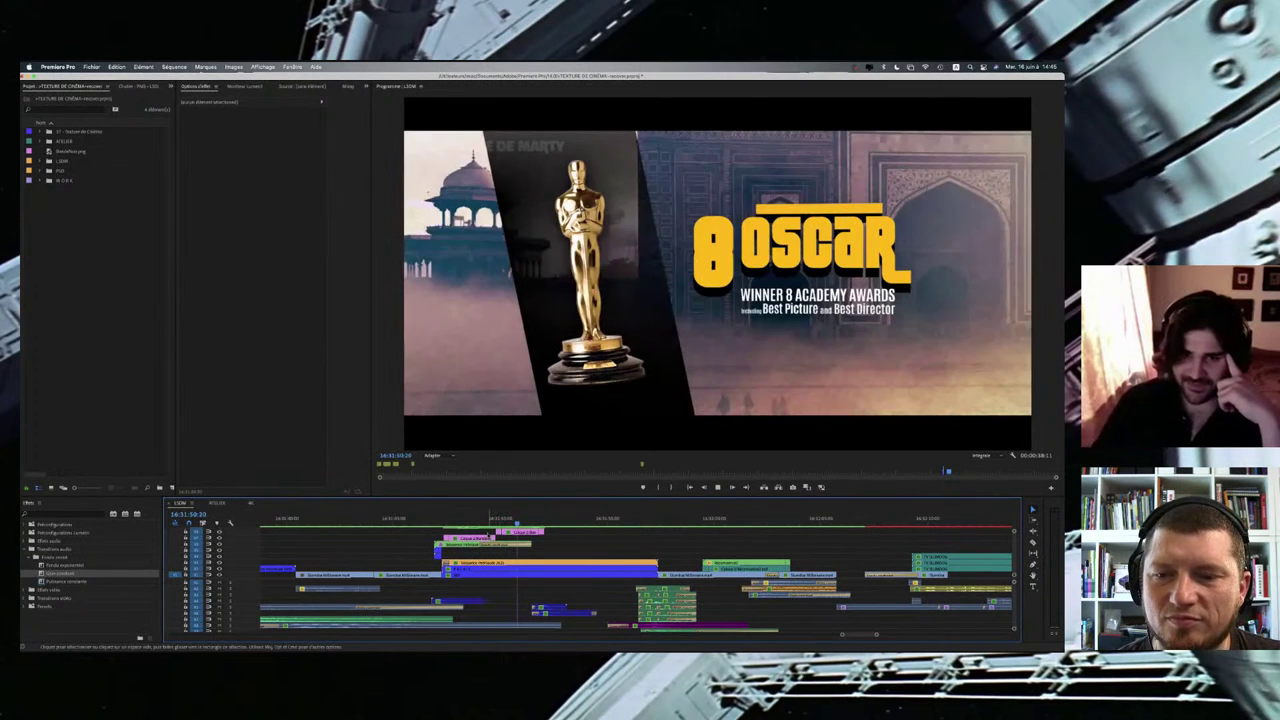
{"action": "key", "text": "Down"}
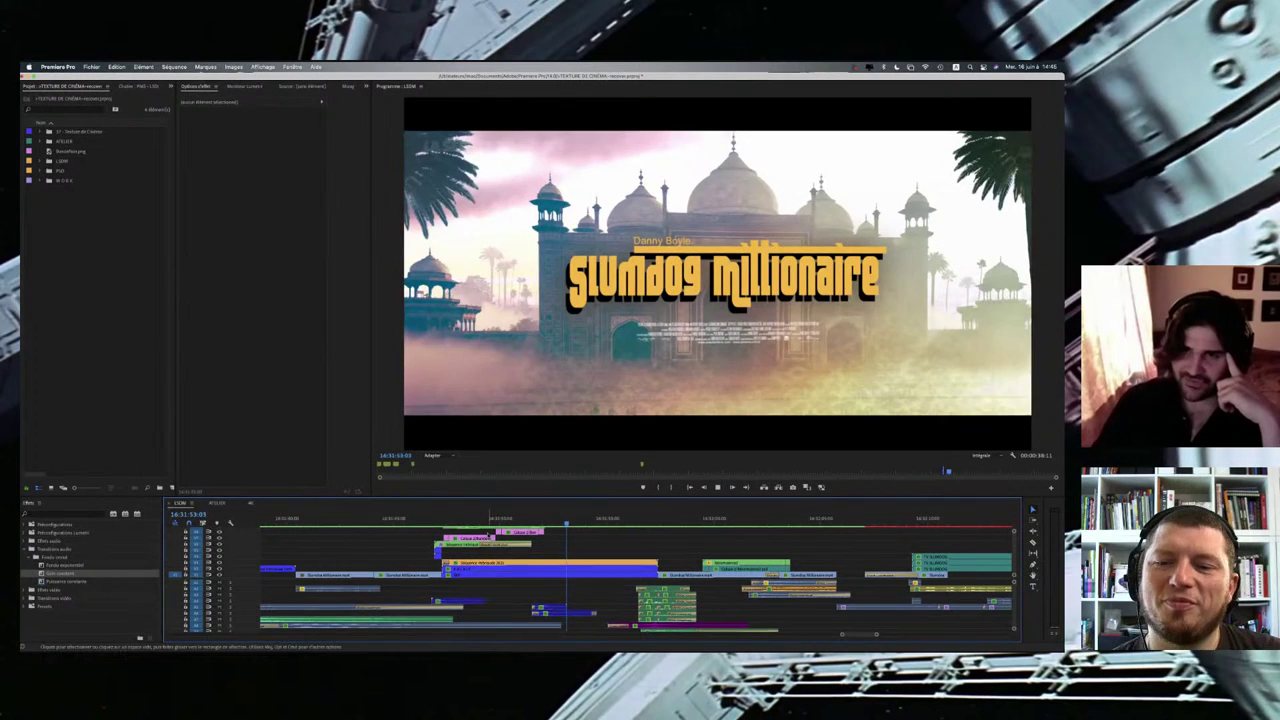
{"action": "key", "text": "Down"}
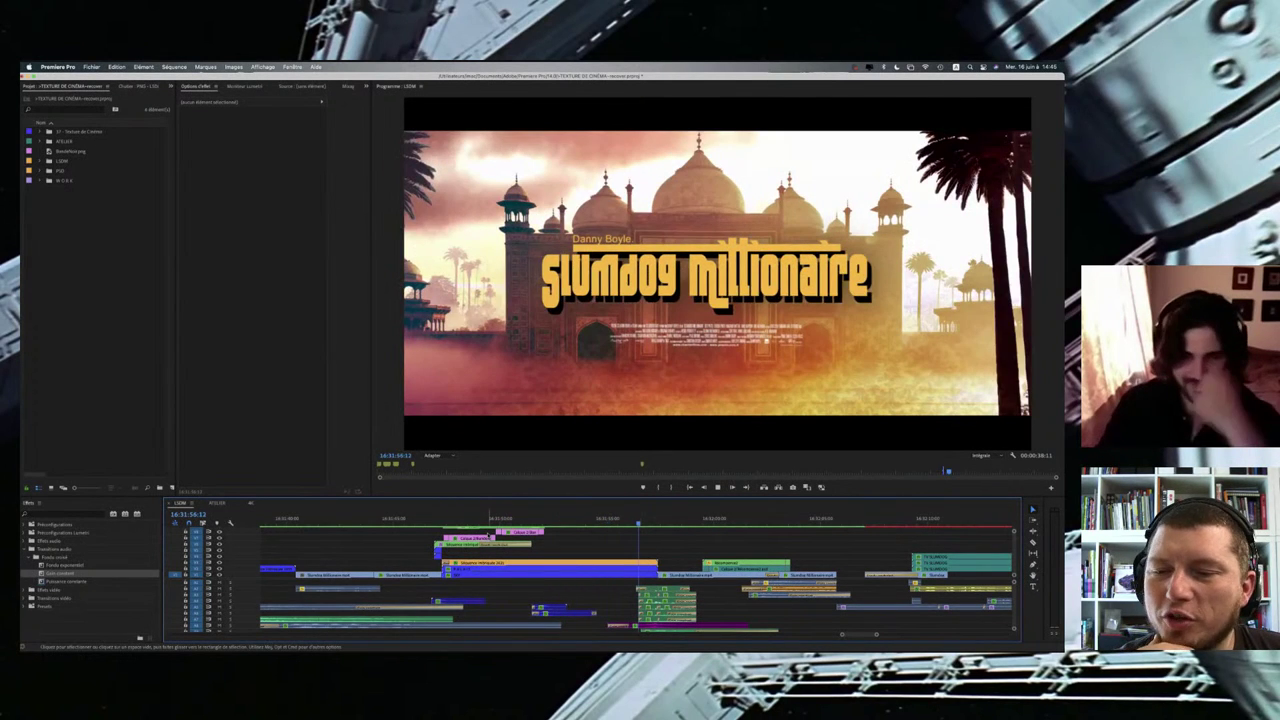
{"action": "key", "text": "Down"}
{"action": "key", "text": "Down"}
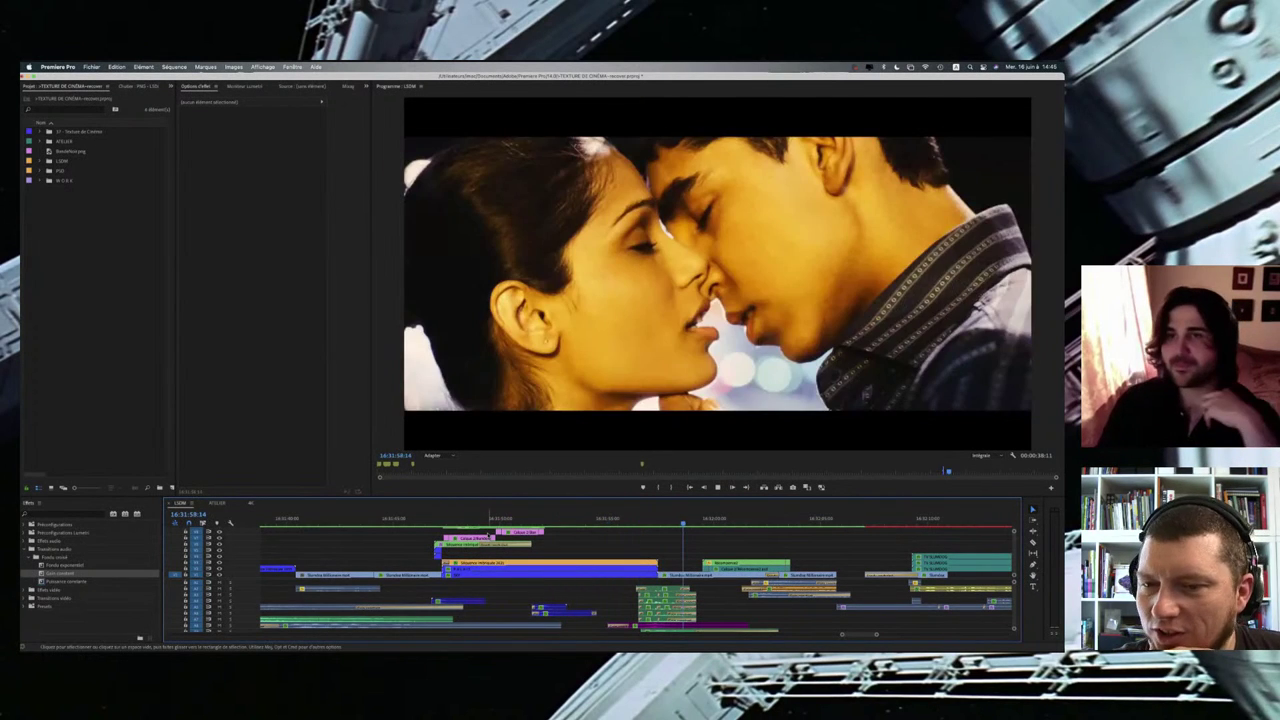
{"action": "key", "text": "Down"}
{"action": "key", "text": "Down"}
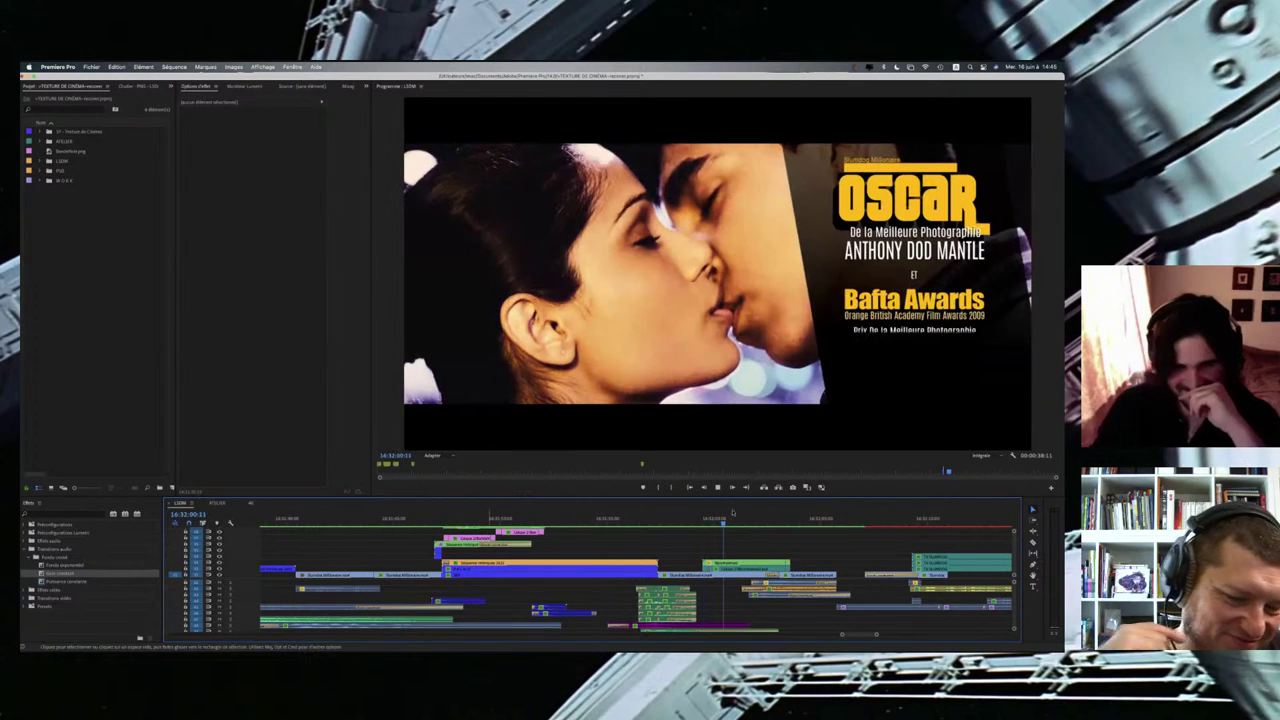
Step: Scrub back to the Slumdog Millionaire title card's first appearance and examine its movement over the palace background
{"action": "left_click_drag", "start_coordinate": [748, 518], "coordinate": [538, 521]}
{"action": "key", "text": "Up"}
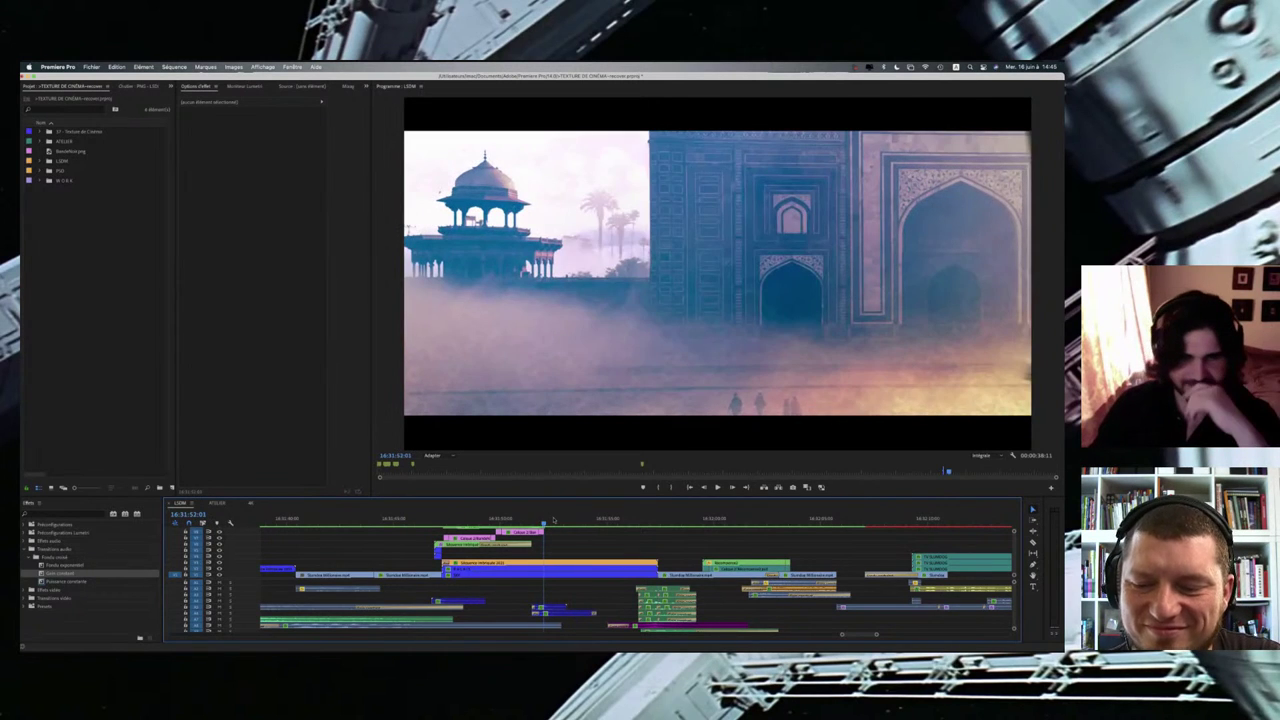
{"action": "key", "text": "Up"}
{"action": "key", "text": "Down"}
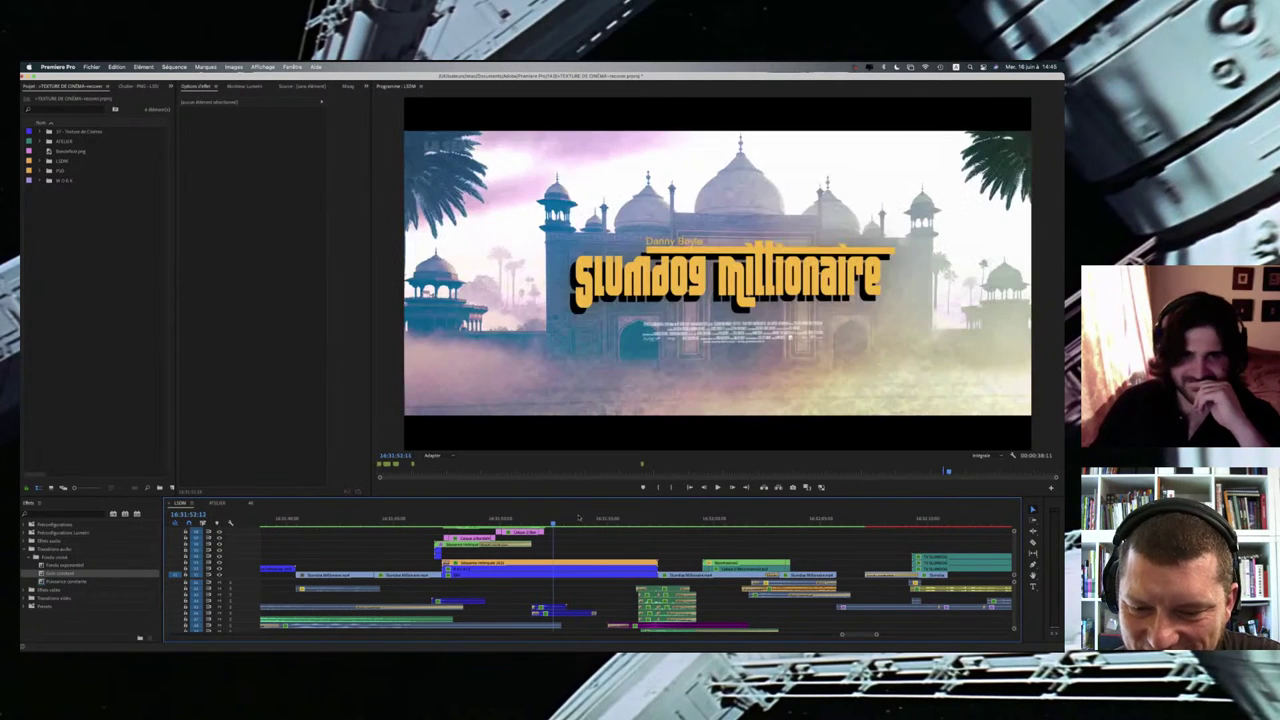
{"action": "left_click_drag", "start_coordinate": [595, 517], "coordinate": [610, 517]}
{"action": "key", "text": "Down"}
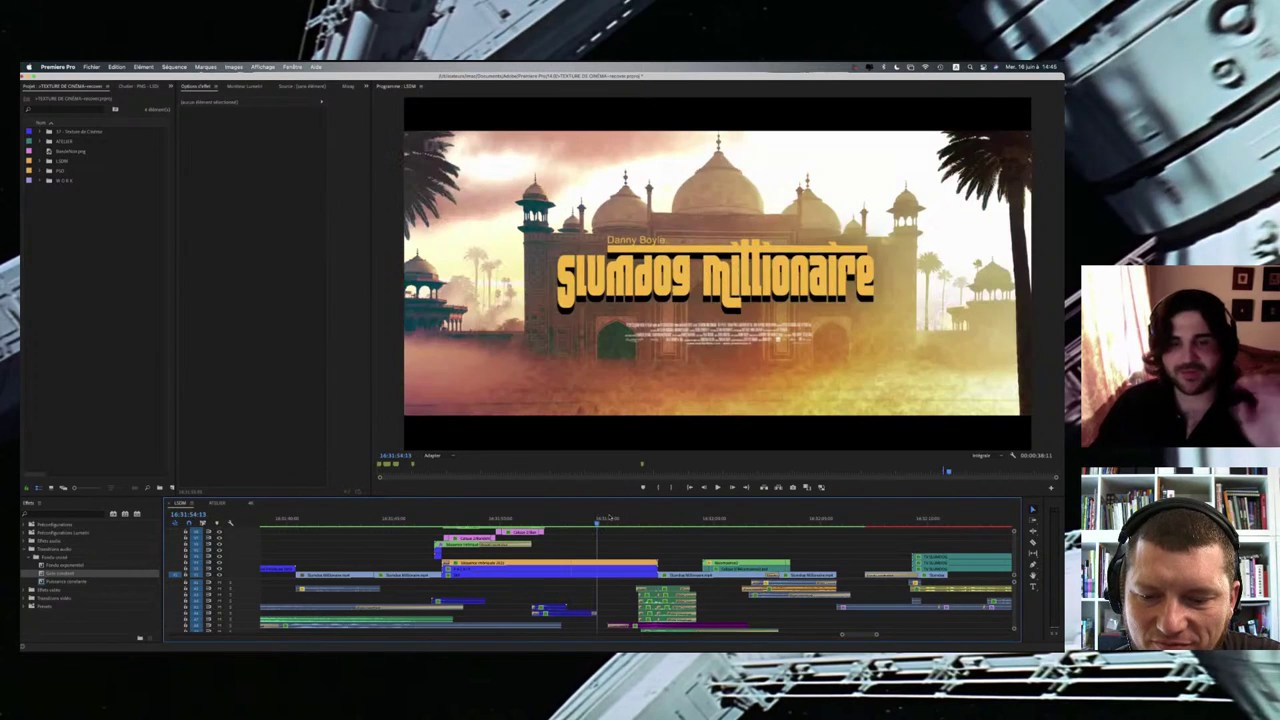
{"action": "key", "text": "Down"}
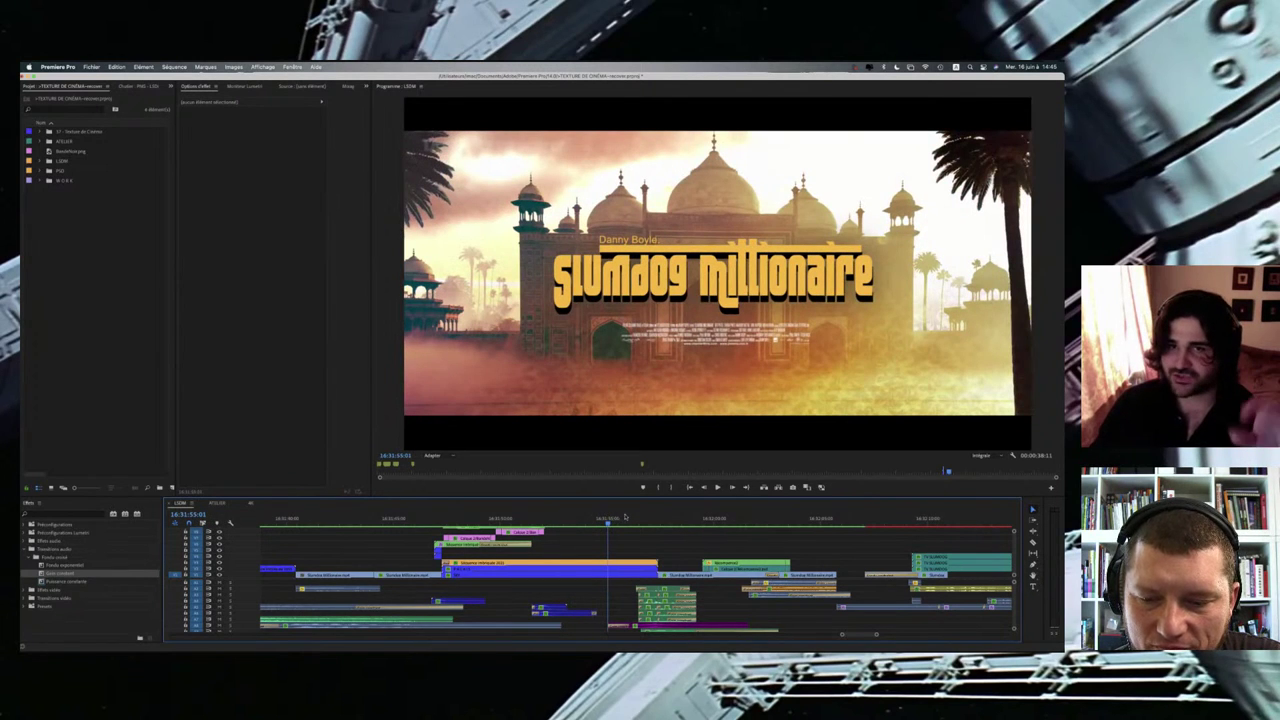
{"action": "left_click", "coordinate": [619, 517]}
{"action": "left_click", "coordinate": [630, 517]}
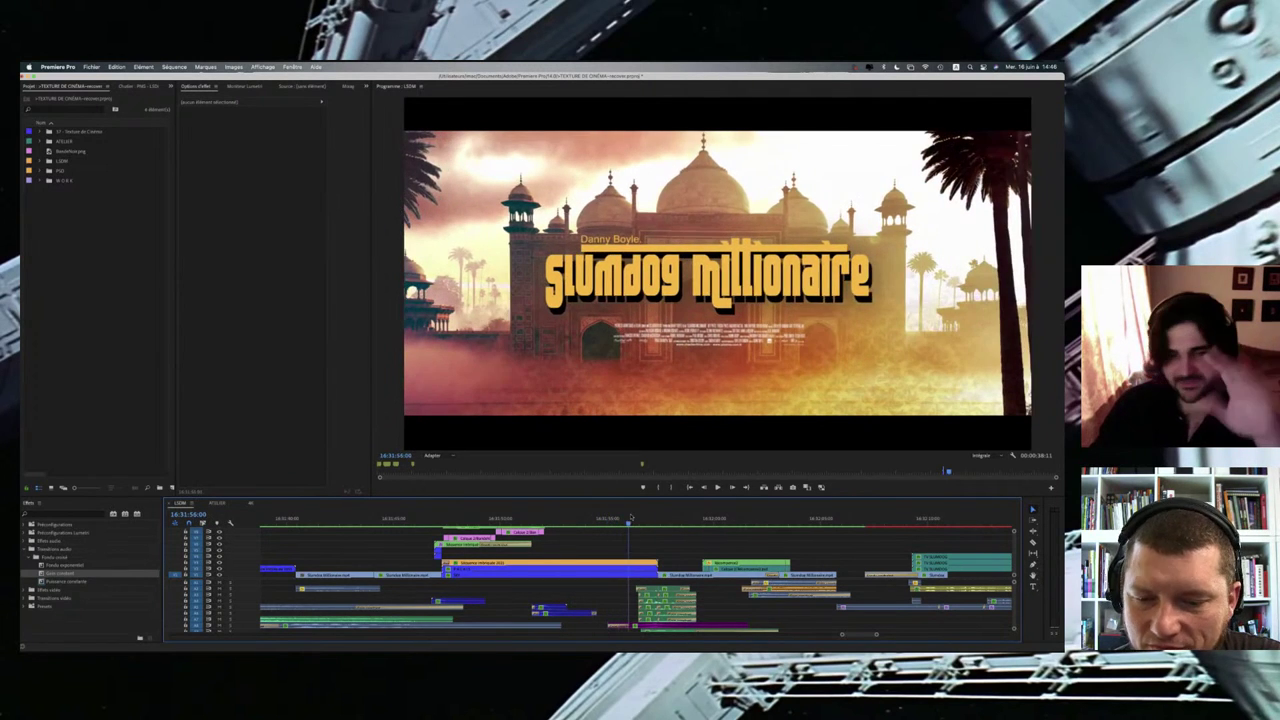
Step: Examine the end of the Slumdog Millionaire title card frame by frame and its transition into the kissing close-up
{"action": "key", "text": "Right"}
{"action": "key", "text": "Right"}
{"action": "key", "text": "Right"}
{"action": "key", "text": "Right"}
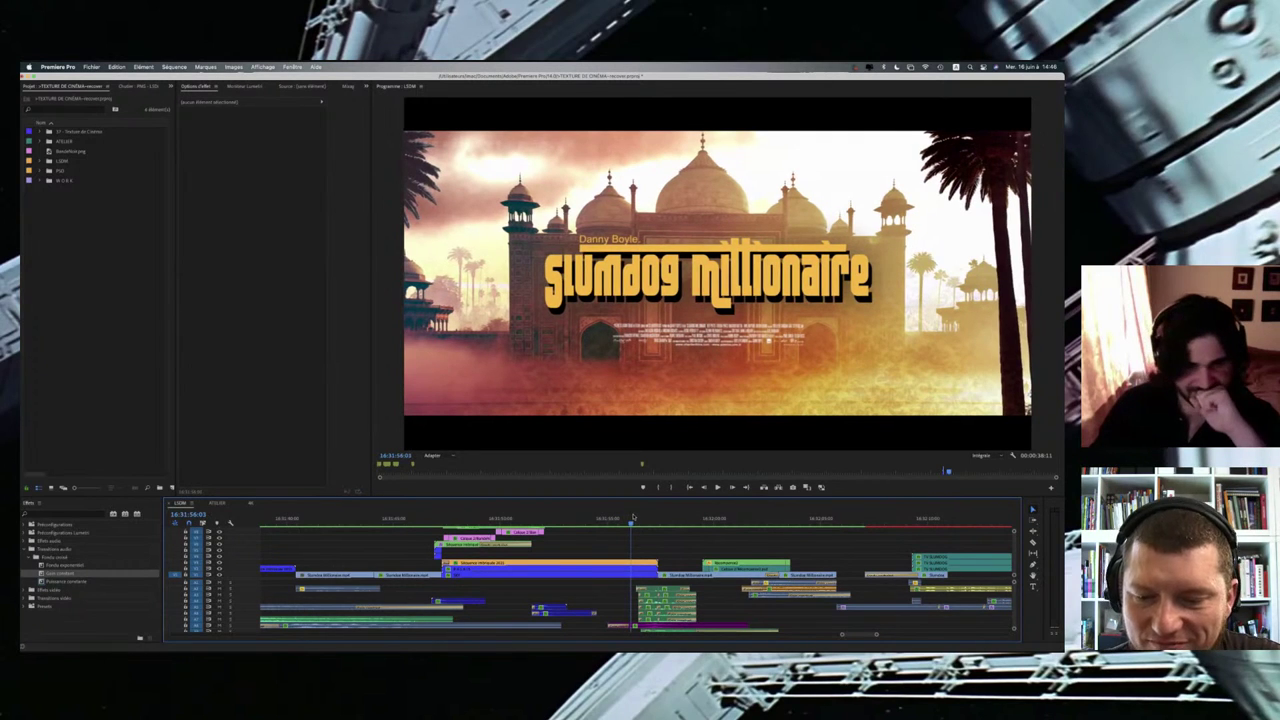
{"action": "left_click", "coordinate": [644, 517]}
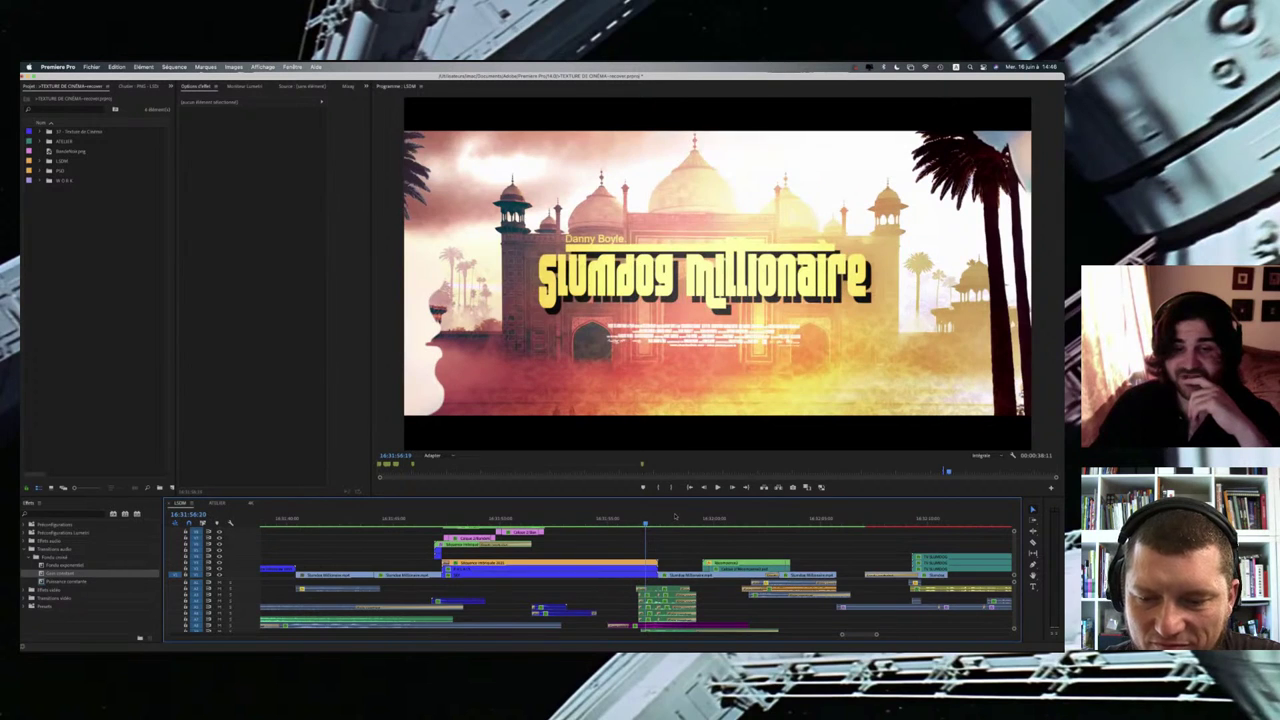
{"action": "left_click", "coordinate": [663, 517]}
{"action": "left_click", "coordinate": [674, 517]}
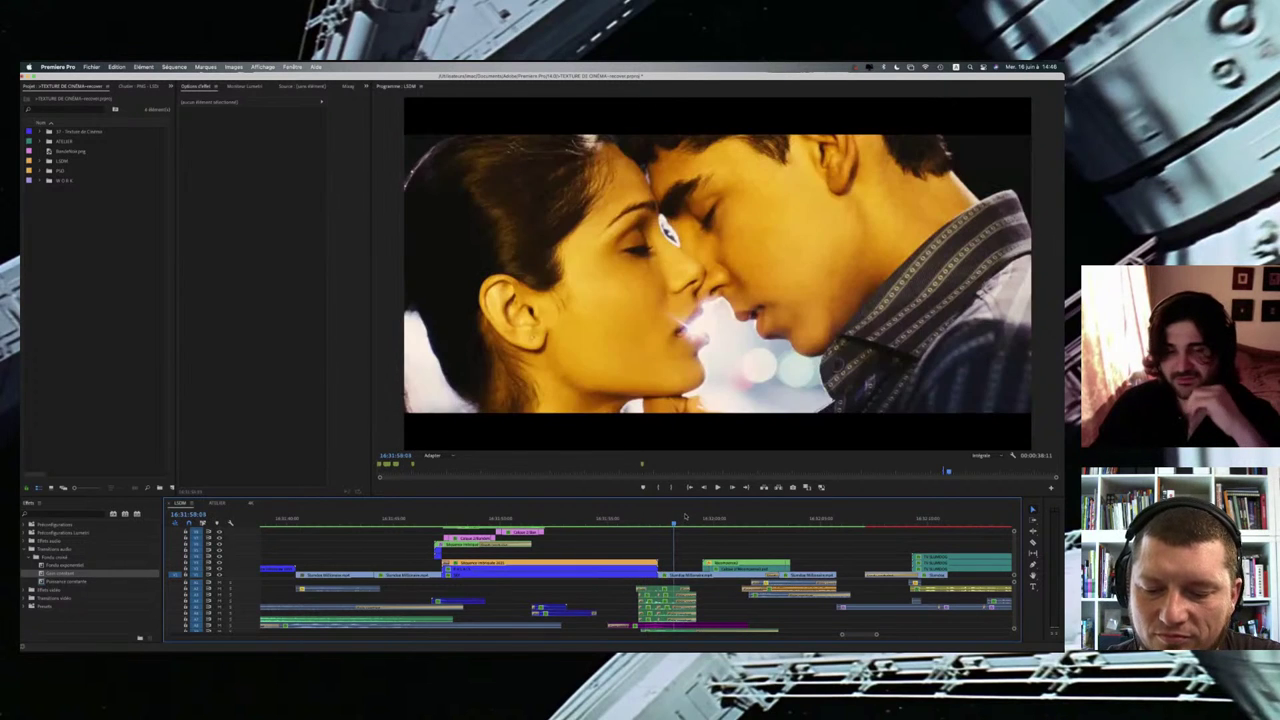
{"action": "left_click", "coordinate": [699, 517]}
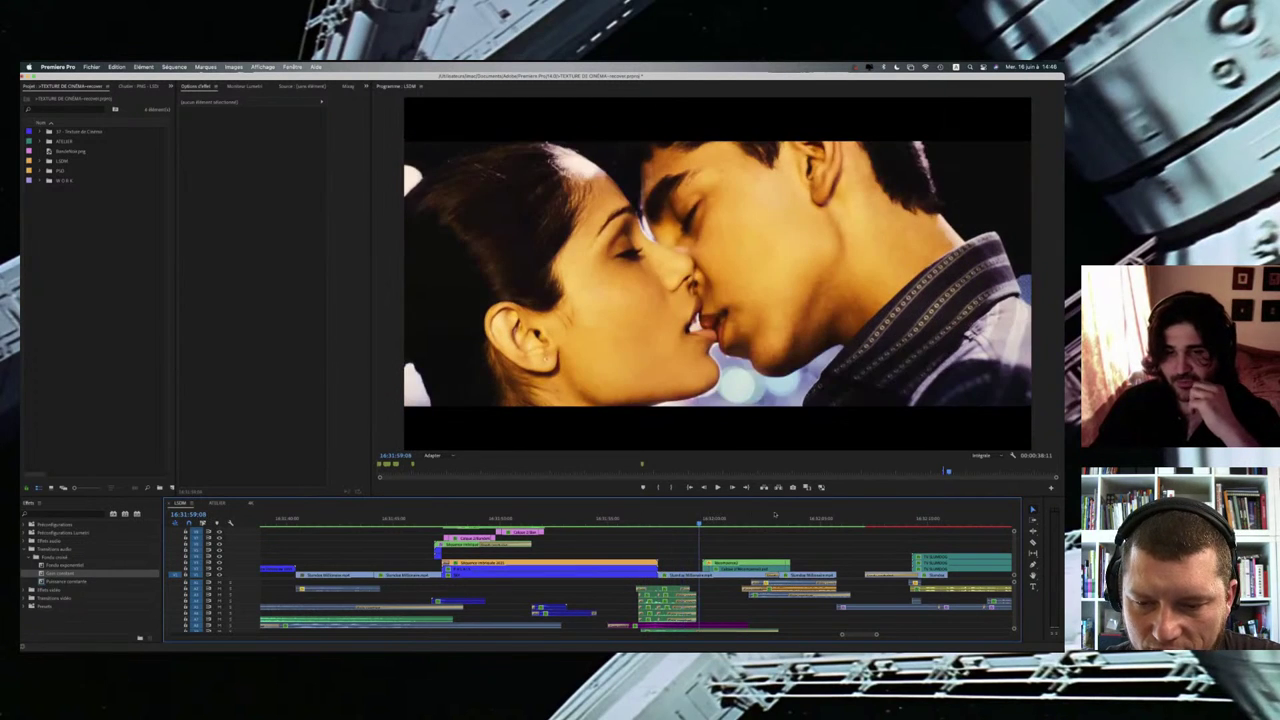
Step: Check how the Oscar and Bafta Awards captions appear beside the kiss, and scrub back to the Golden Globe title
{"action": "left_click_drag", "start_coordinate": [775, 514], "coordinate": [727, 516]}
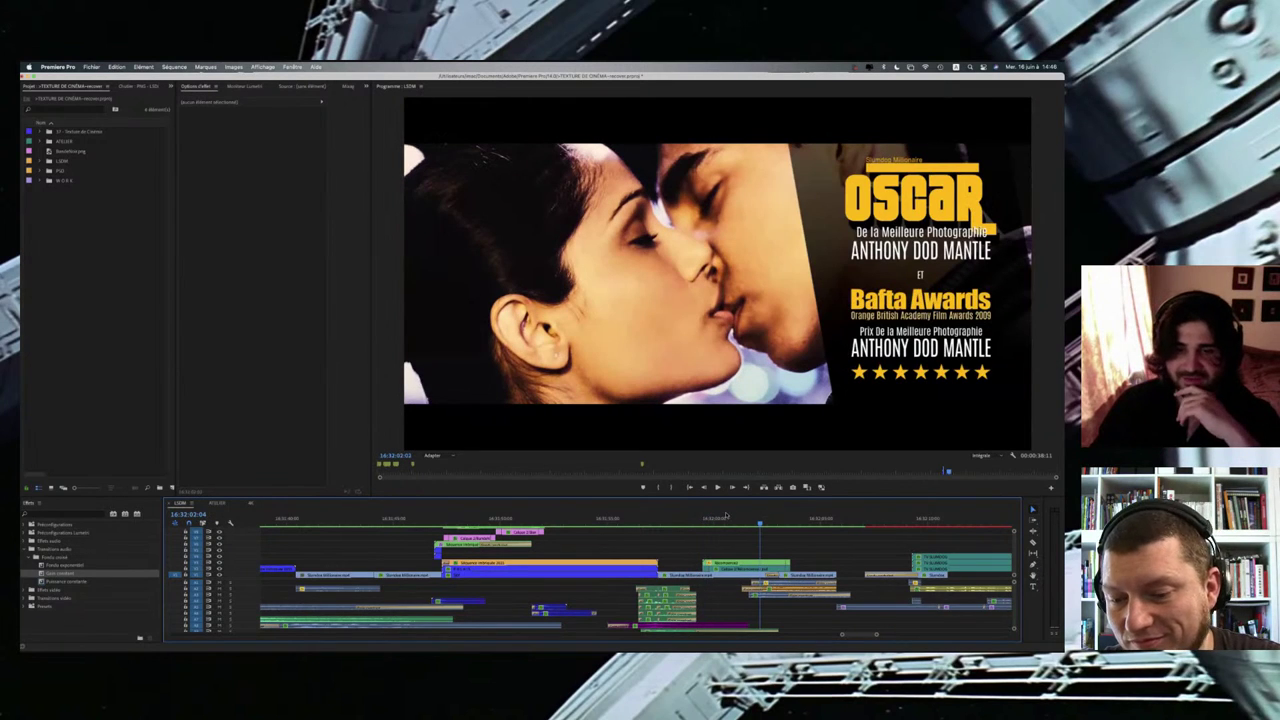
{"action": "left_click", "coordinate": [722, 517]}
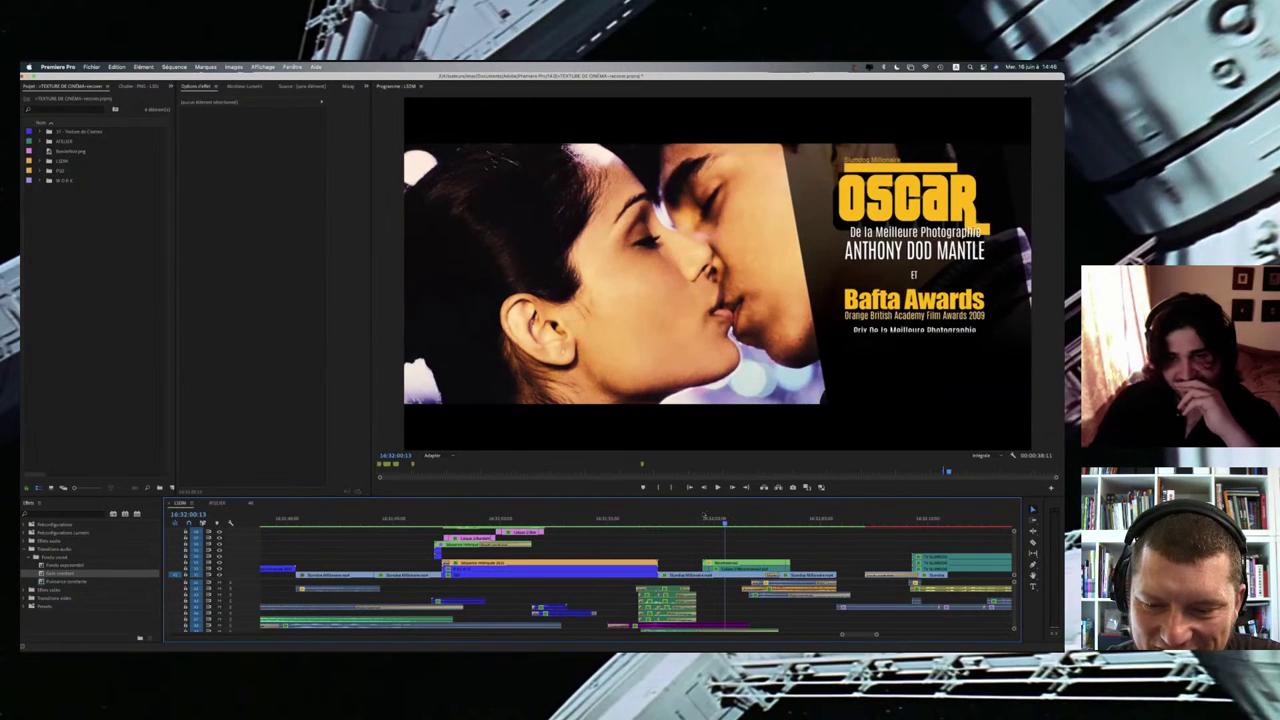
{"action": "left_click", "coordinate": [697, 517]}
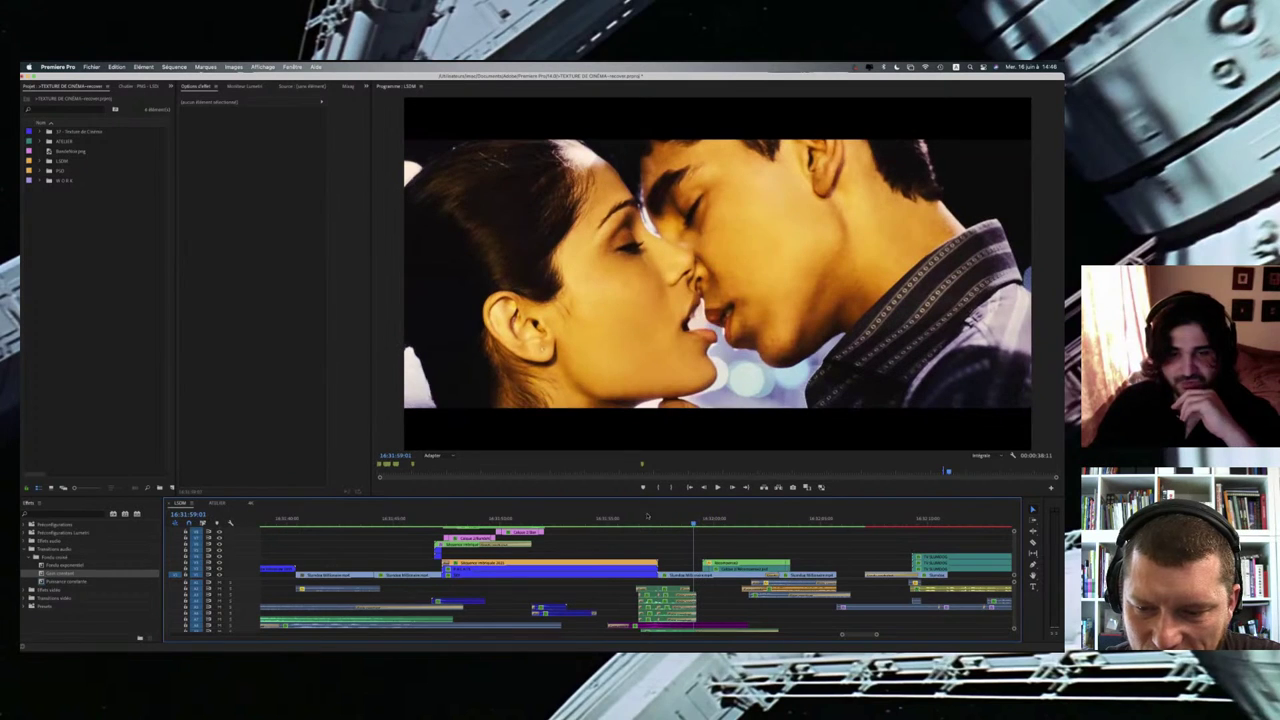
{"action": "left_click_drag", "start_coordinate": [623, 516], "coordinate": [541, 517]}
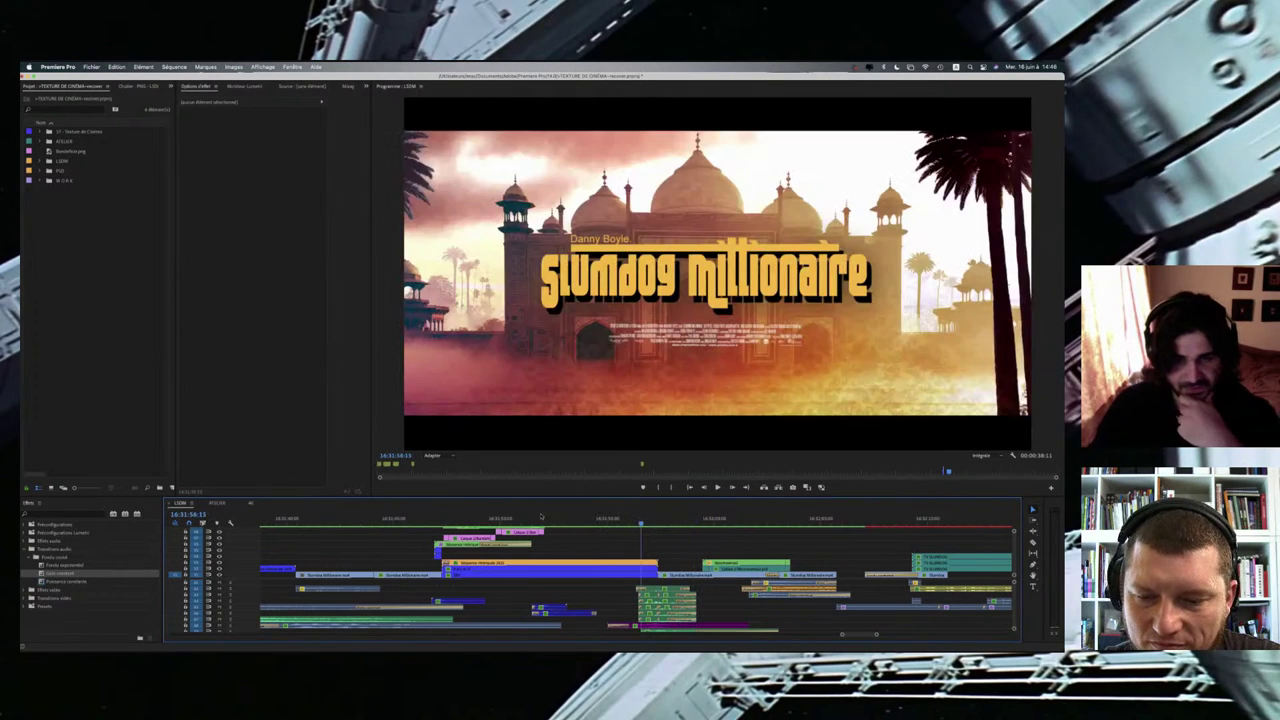
{"action": "key", "text": "Up"}
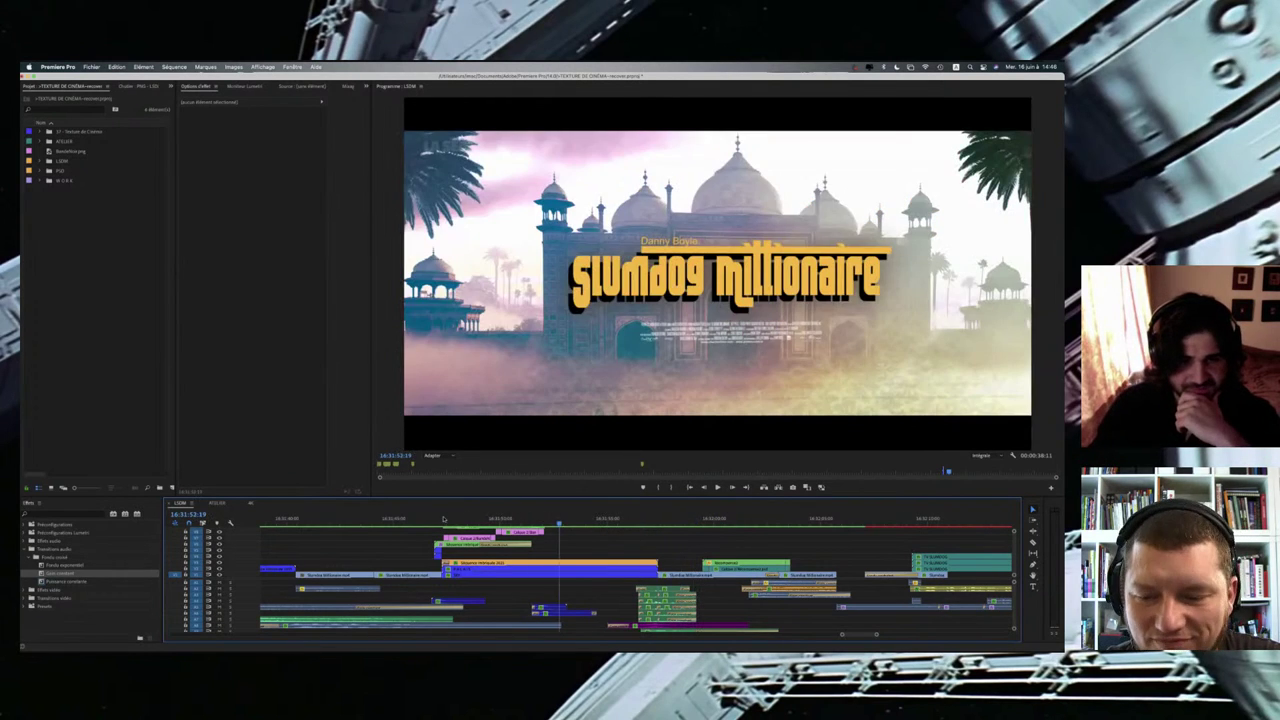
{"action": "key", "text": "Up"}
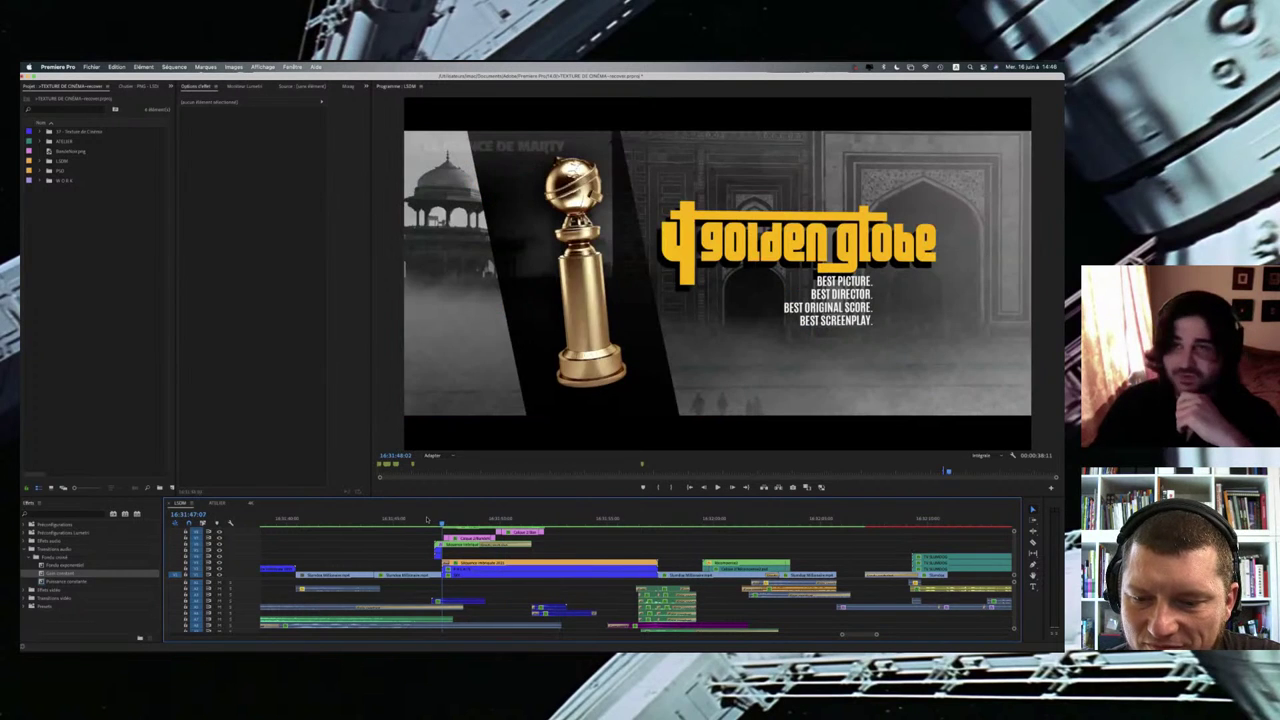
Step: Play the Golden Globe title into the 8 Oscar title, and skip ahead to the end of the Slumdog Millionaire card
{"action": "left_click_drag", "start_coordinate": [427, 519], "coordinate": [458, 515]}
{"action": "key", "text": "space"}
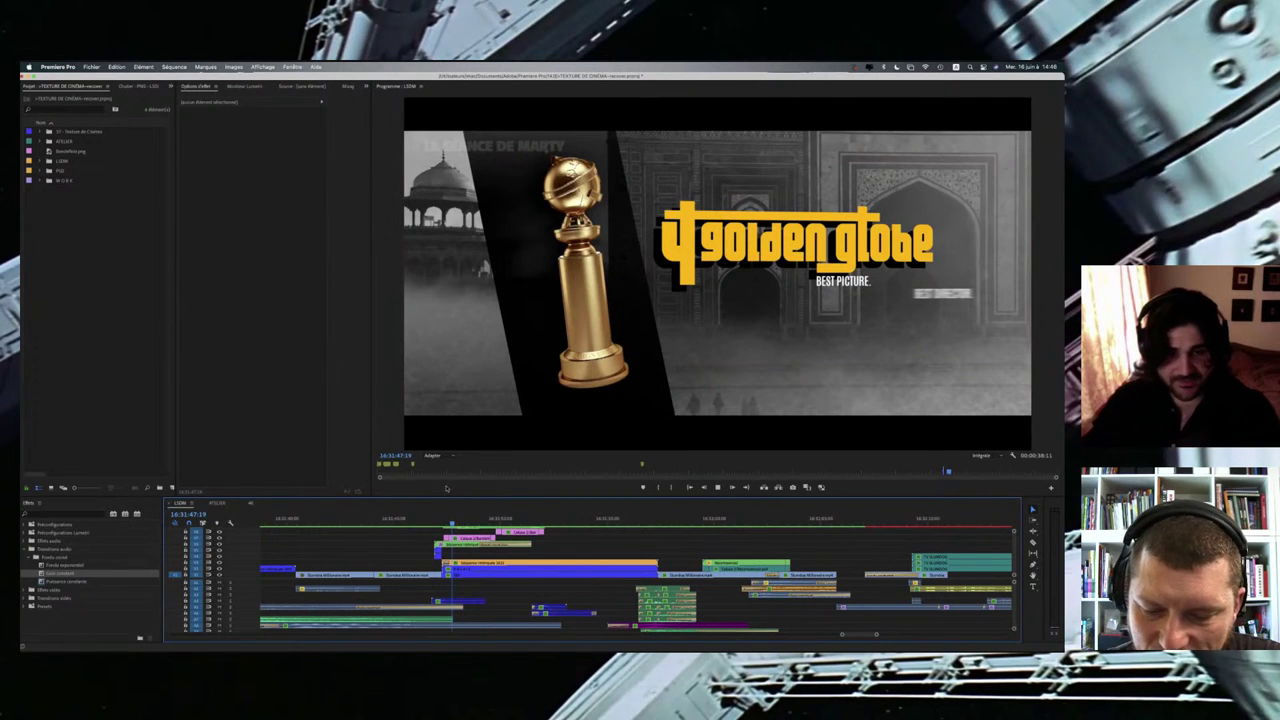
{"action": "key", "text": "space"}
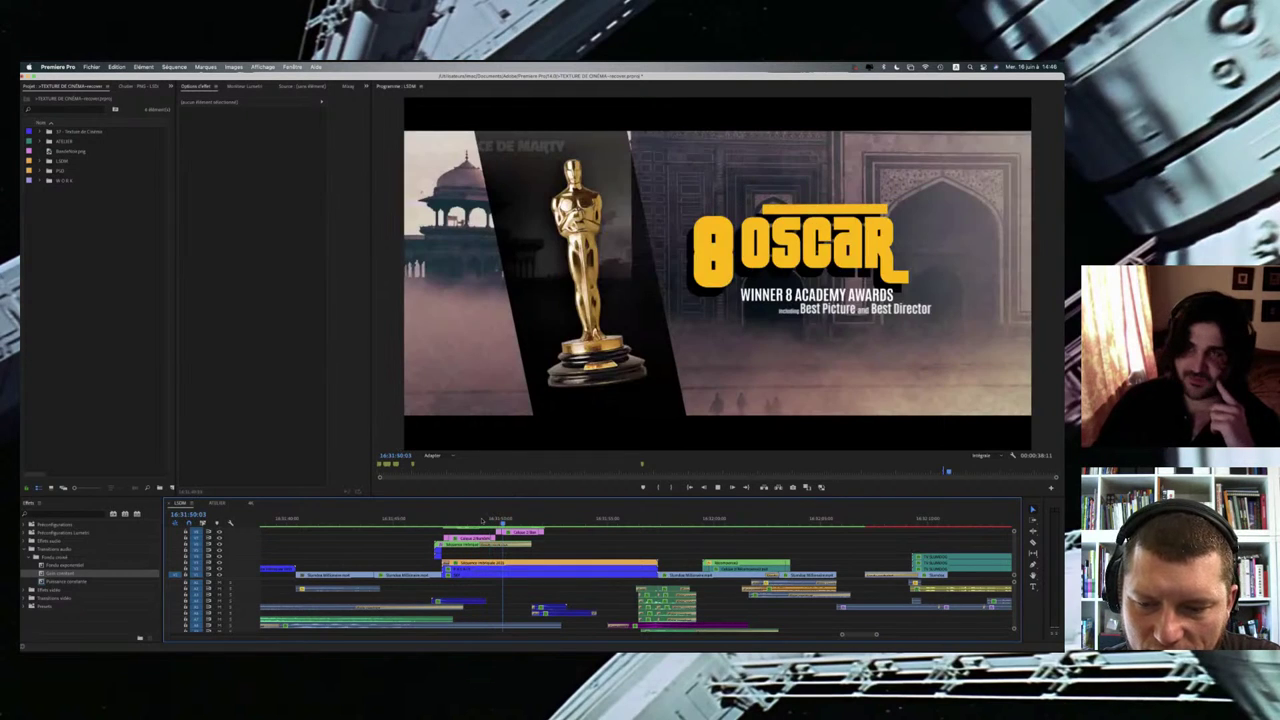
{"action": "left_click_drag", "start_coordinate": [491, 520], "coordinate": [629, 516]}
{"action": "key", "text": "Right"}
{"action": "key", "text": "space"}
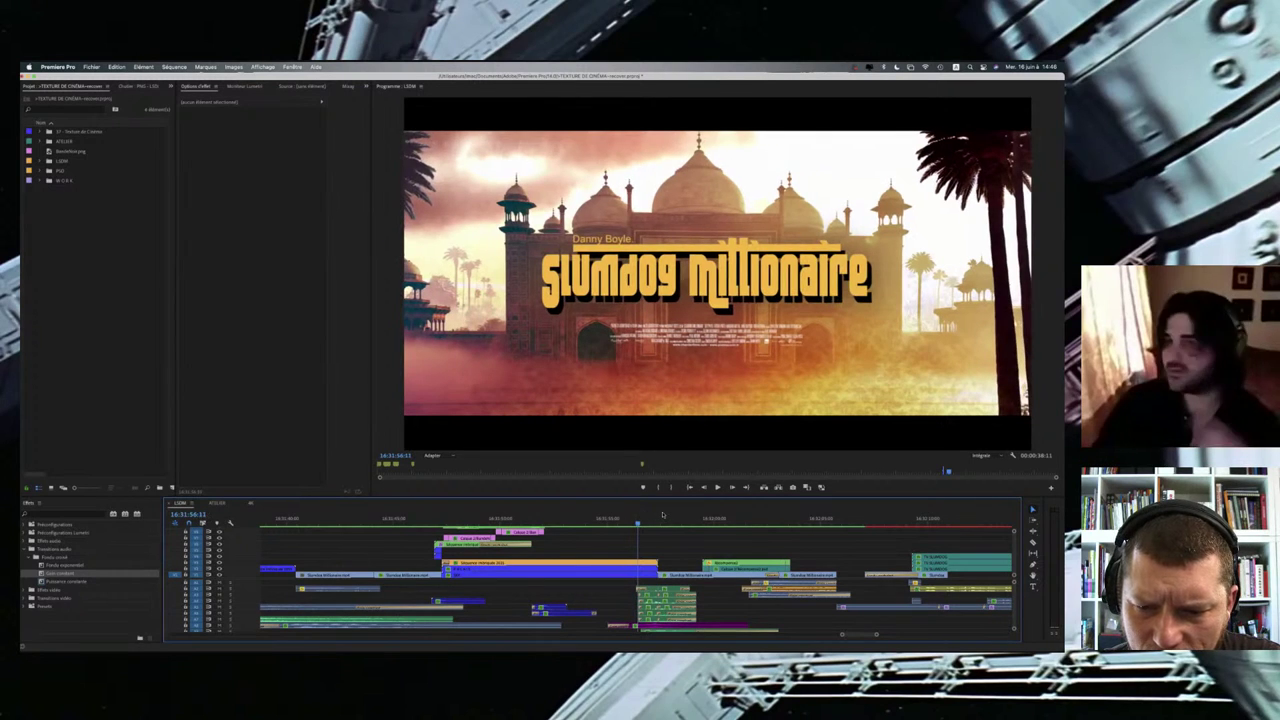
Step: Inspect the white flash leading into the kissing close-up, and scrub back to the early part of the Slumdog Millionaire card
{"action": "key", "text": "Down"}
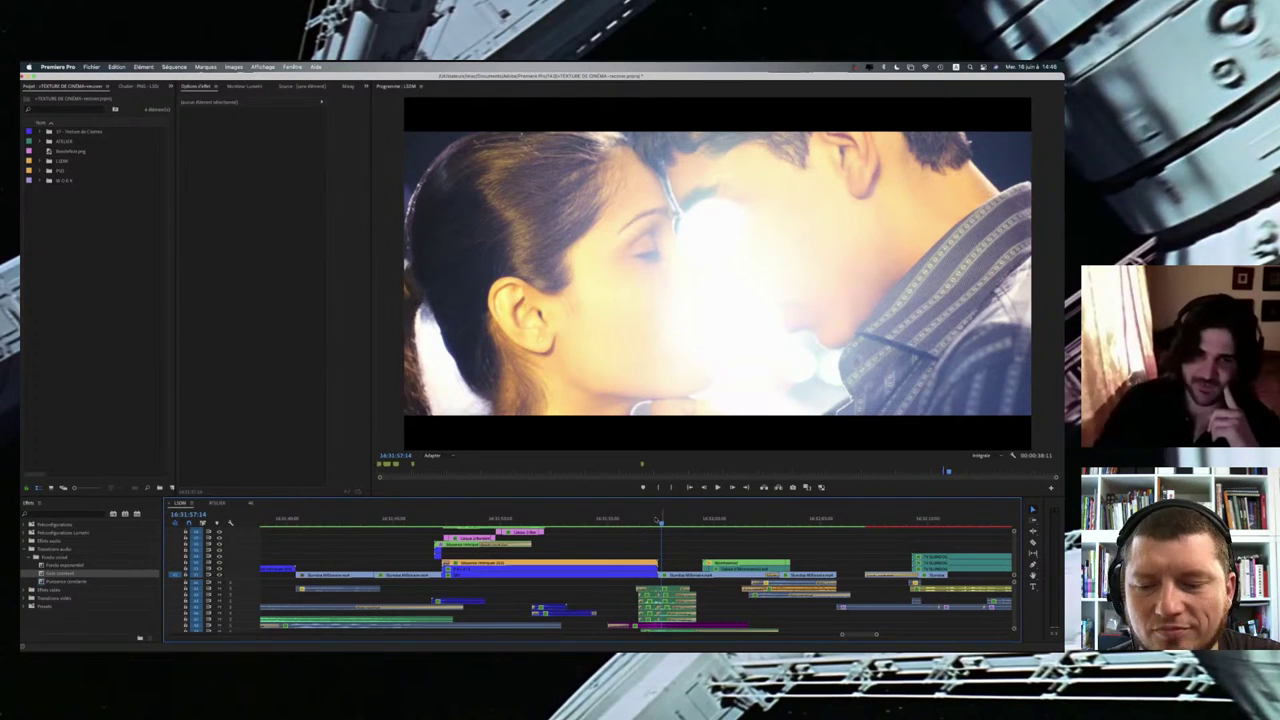
{"action": "left_click", "coordinate": [654, 520]}
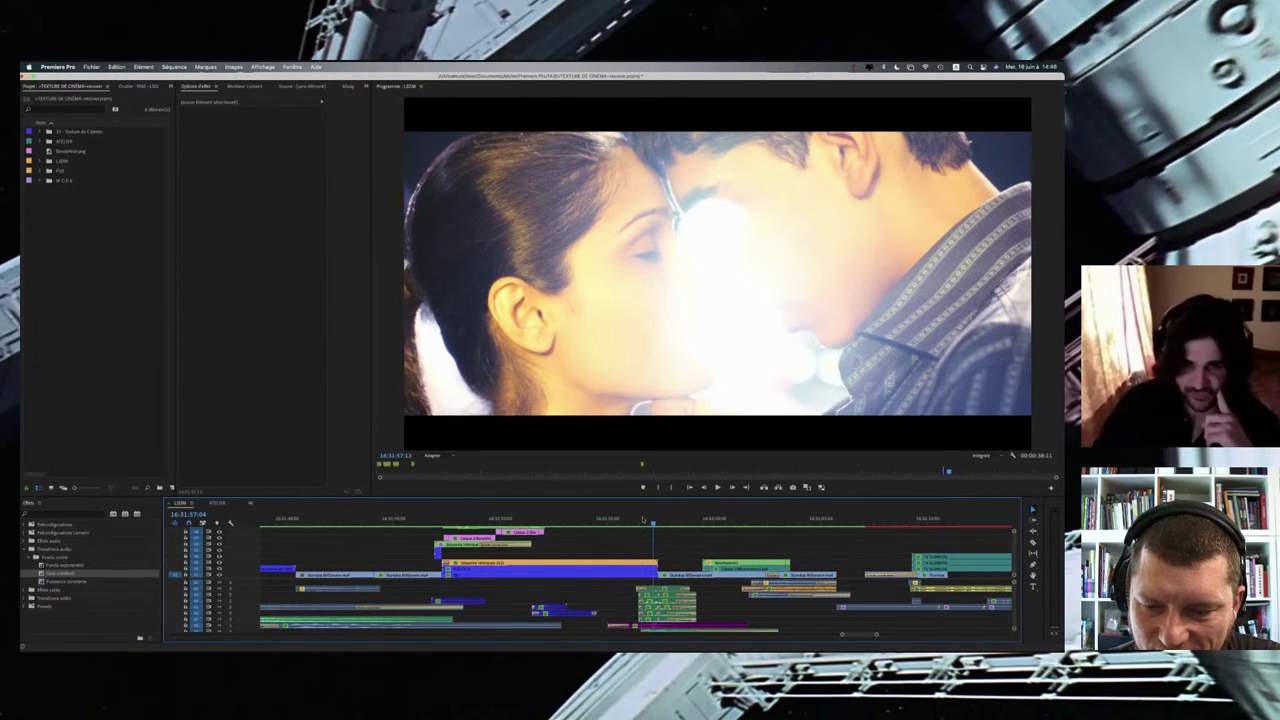
{"action": "left_click", "coordinate": [628, 520]}
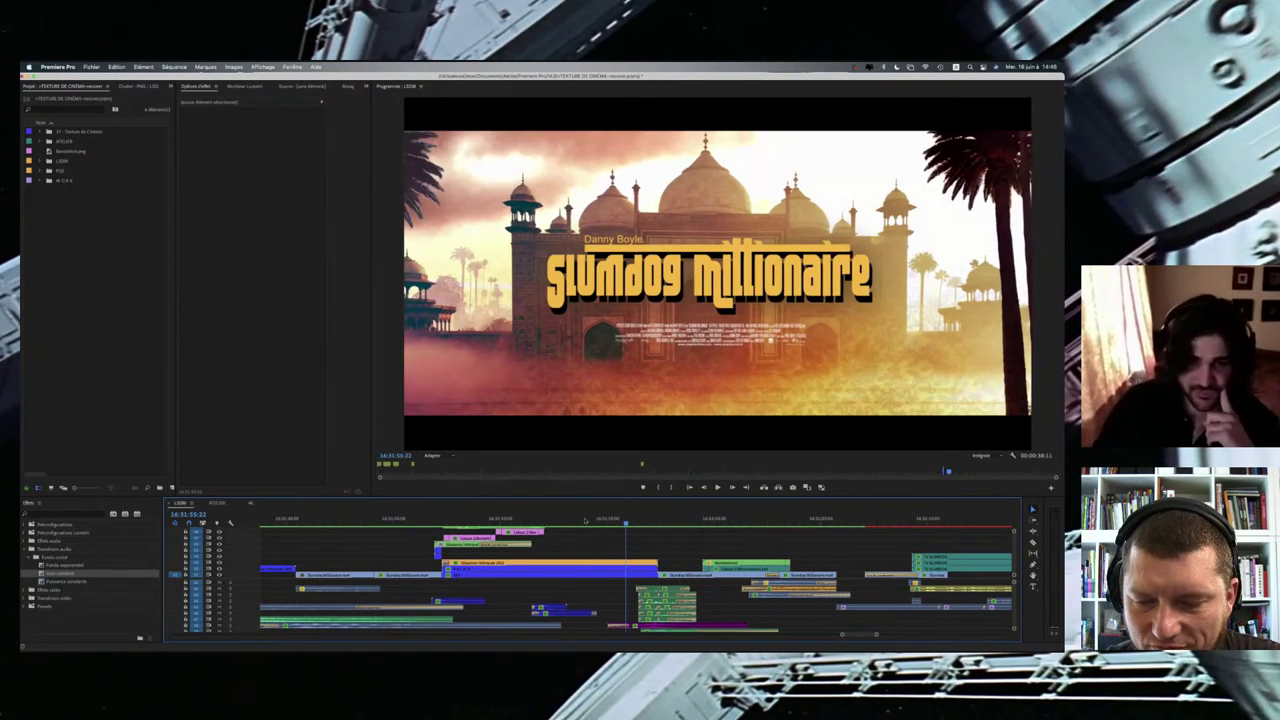
{"action": "left_click_drag", "start_coordinate": [586, 521], "coordinate": [567, 521]}
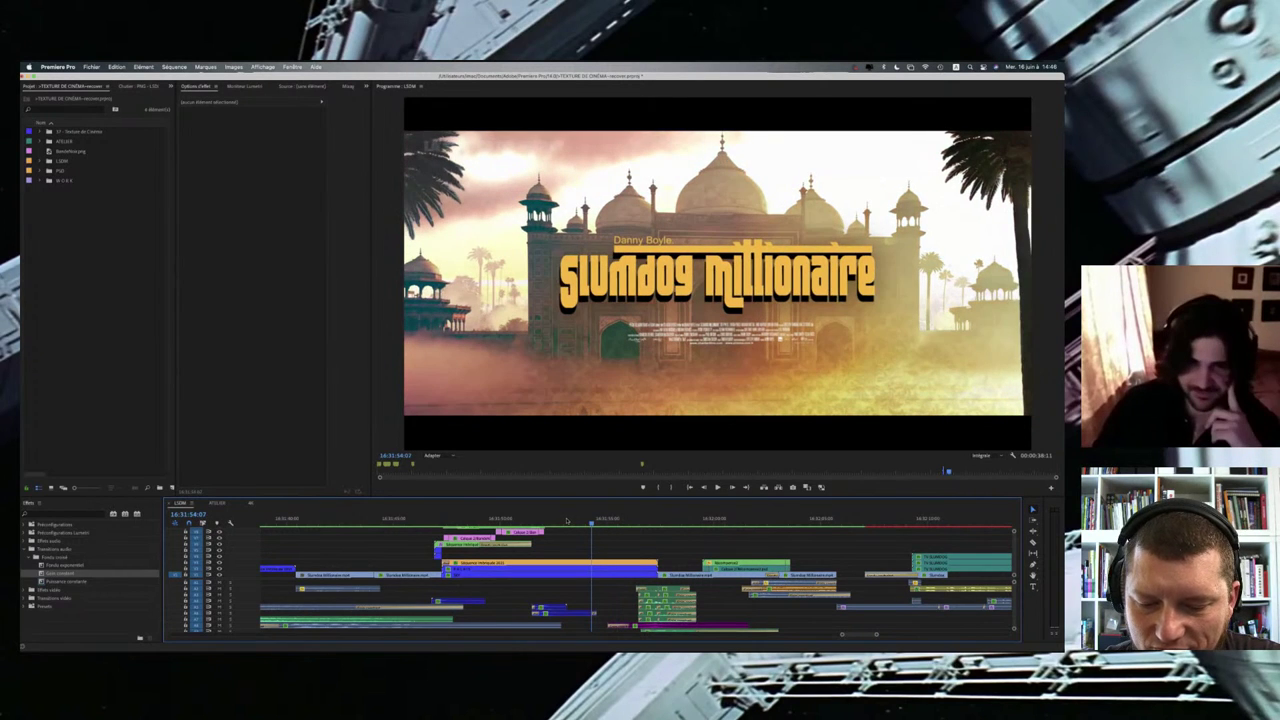
{"action": "left_click", "coordinate": [569, 520]}
{"action": "key", "text": "Left"}
{"action": "key", "text": "Left"}
{"action": "key", "text": "Left"}
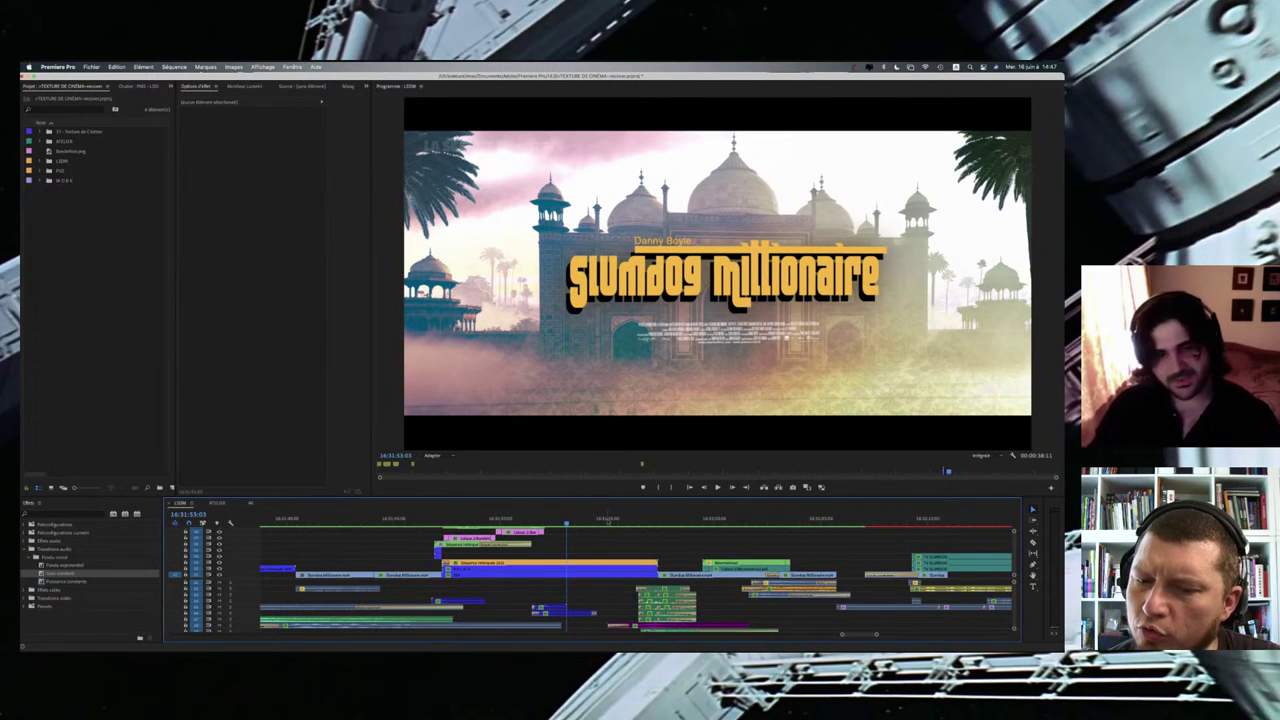
Step: Play from the Slumdog Millionaire card into the kissing close-up and survey the surrounding clips across a wider stretch of the sequence
{"action": "scroll", "coordinate": [622, 539], "scroll_direction": "down", "scroll_amount": 5}
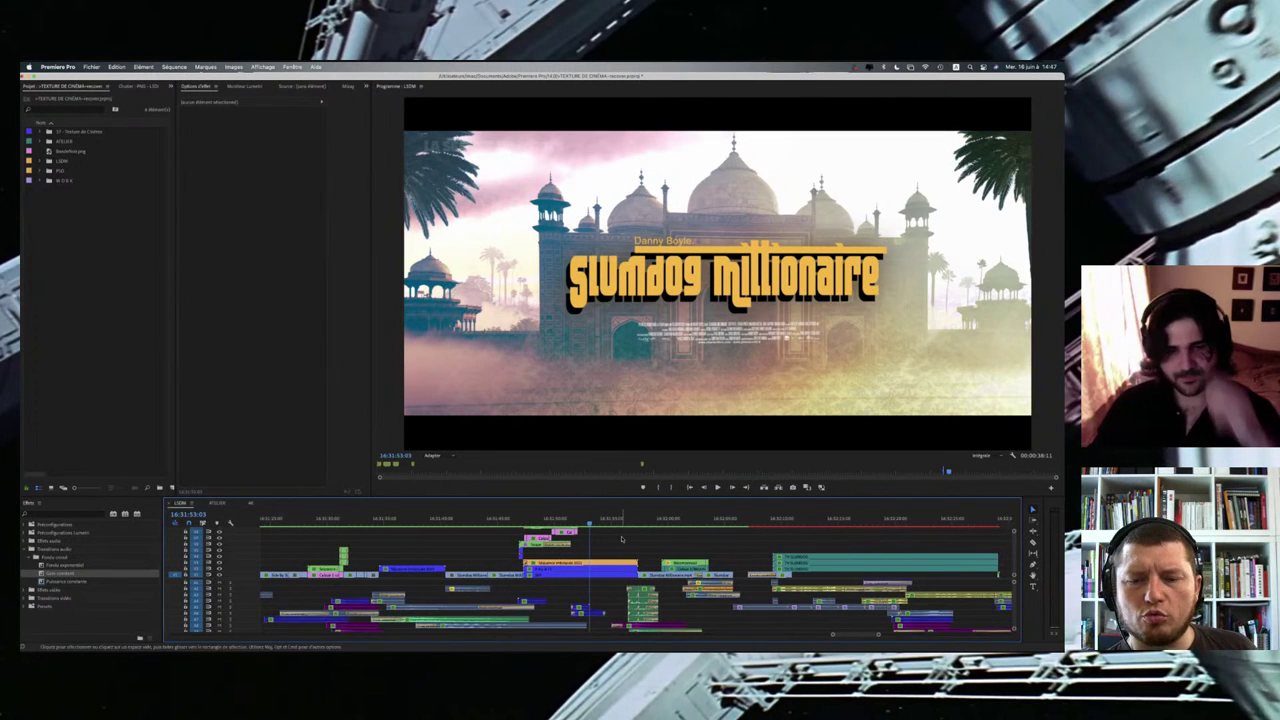
{"action": "scroll", "coordinate": [621, 540], "scroll_direction": "down", "scroll_amount": 1}
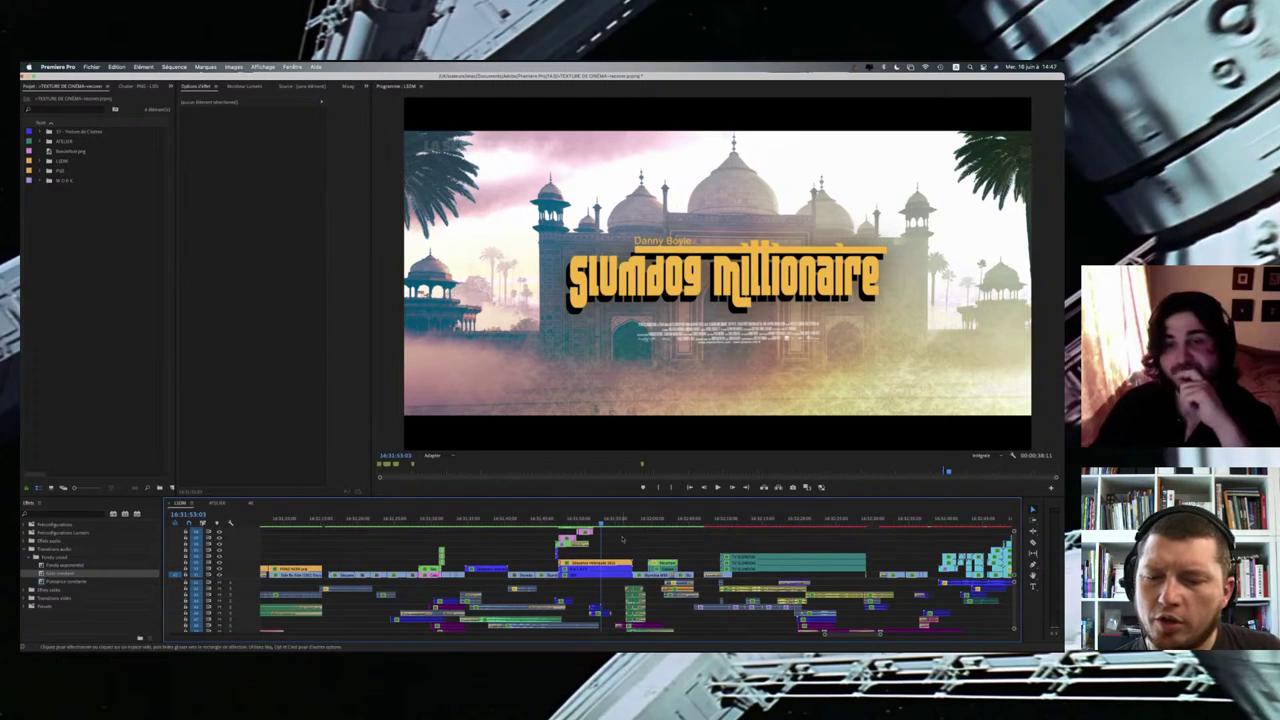
{"action": "scroll", "coordinate": [621, 540], "scroll_direction": "left", "scroll_amount": 3}
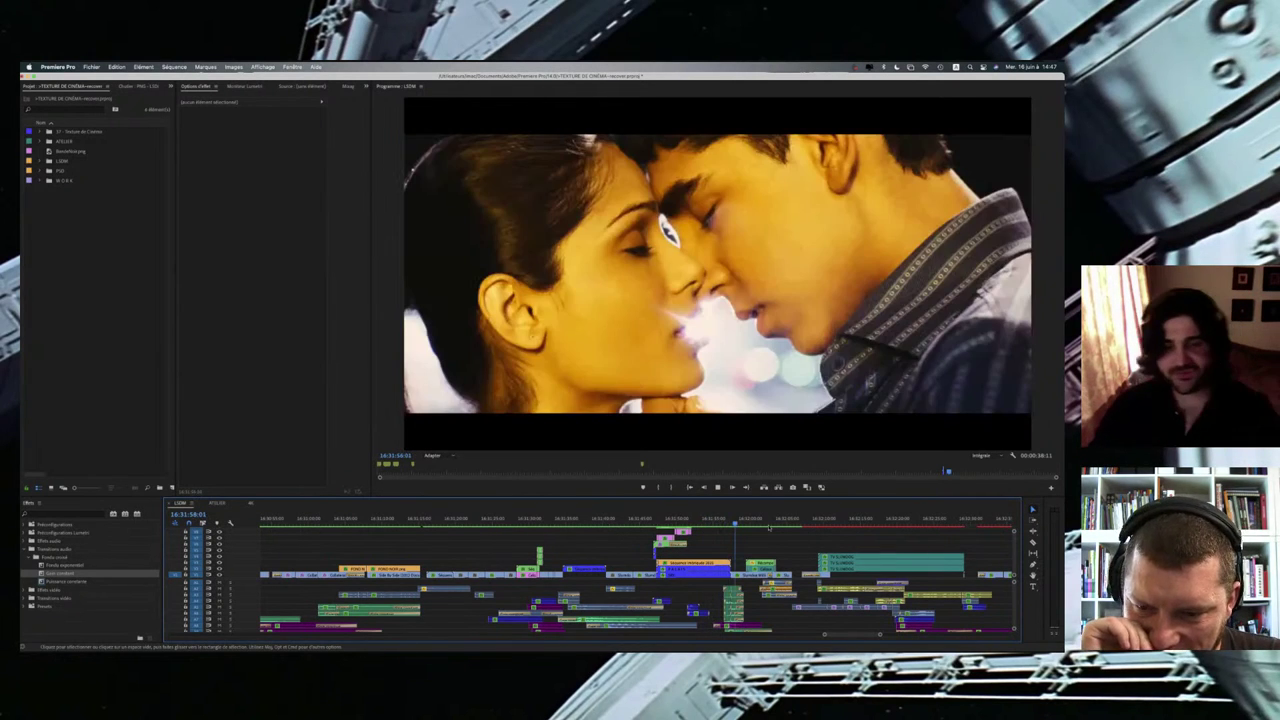
{"action": "key", "text": "space"}
{"action": "scroll", "coordinate": [769, 527], "scroll_direction": "left", "scroll_amount": 1}
{"action": "key", "text": "minus"}
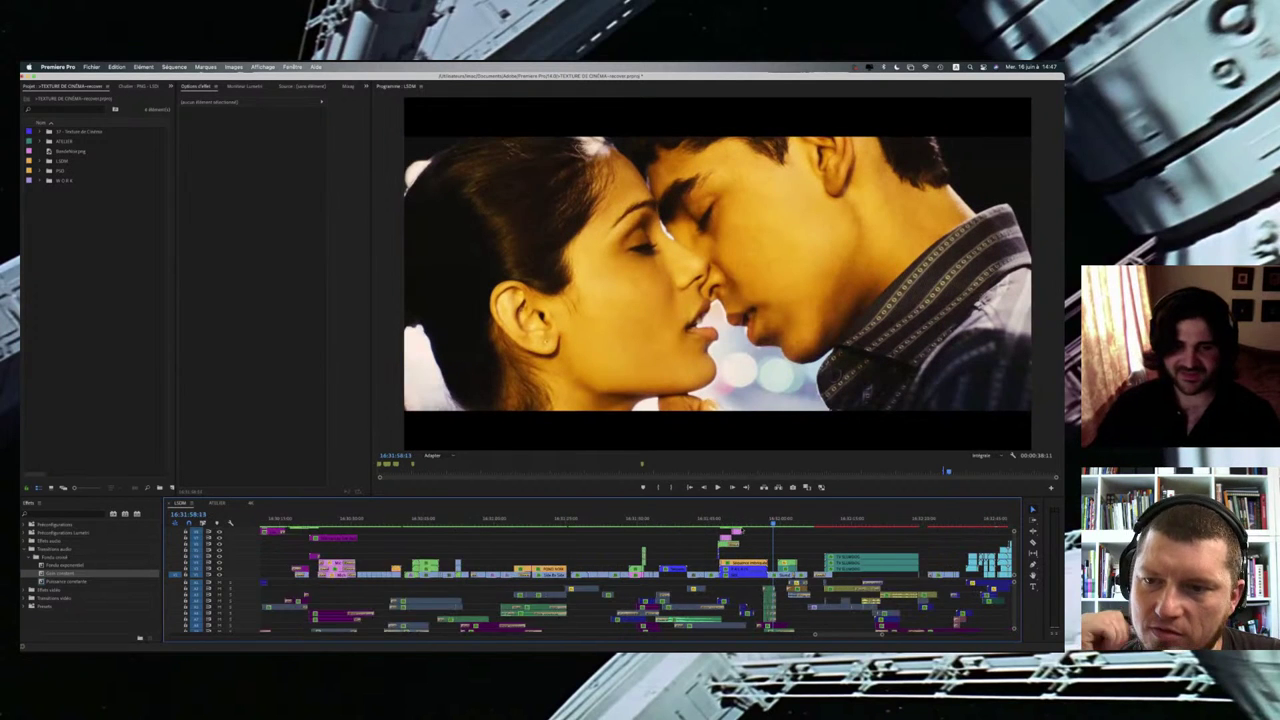
Step: Go back to the start of the opening credits near 16:23:51 and play them from the LSDM title to the Pandora Création card
{"action": "key", "text": "minus"}
{"action": "key", "text": "minus"}
{"action": "key", "text": "minus"}
{"action": "scroll", "coordinate": [475, 536], "scroll_direction": "left", "scroll_amount": 3}
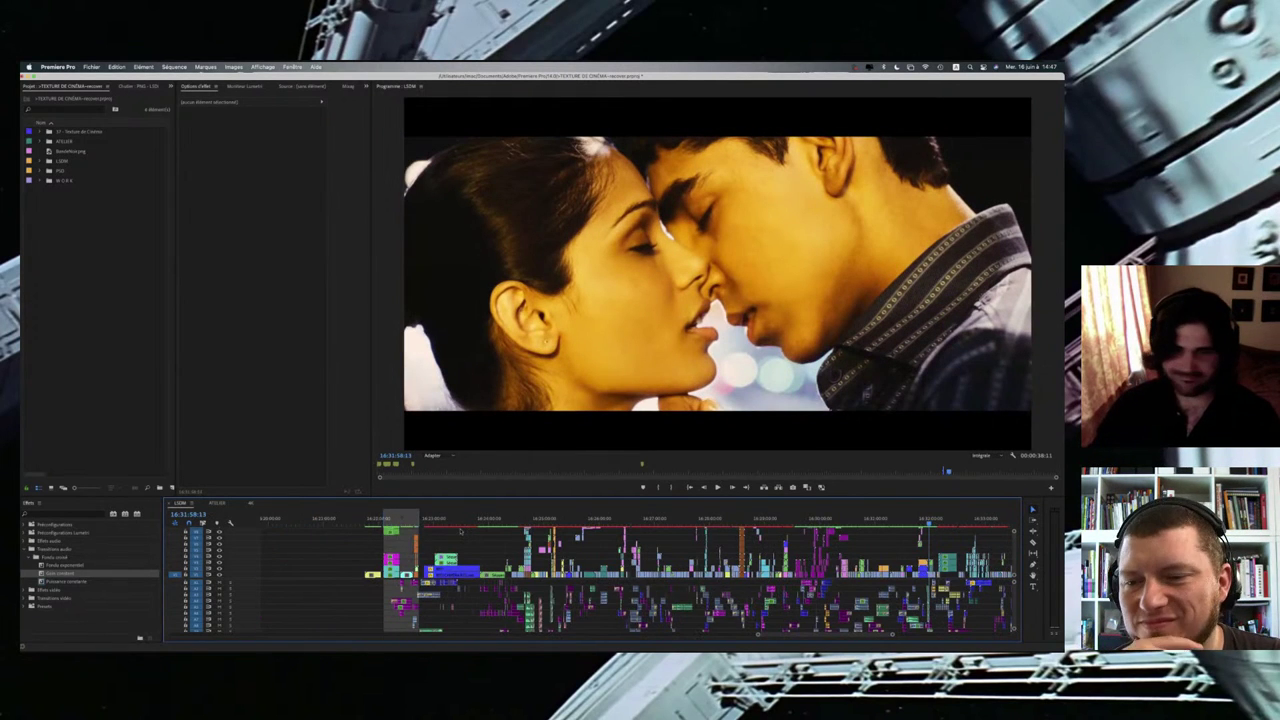
{"action": "key", "text": "="}
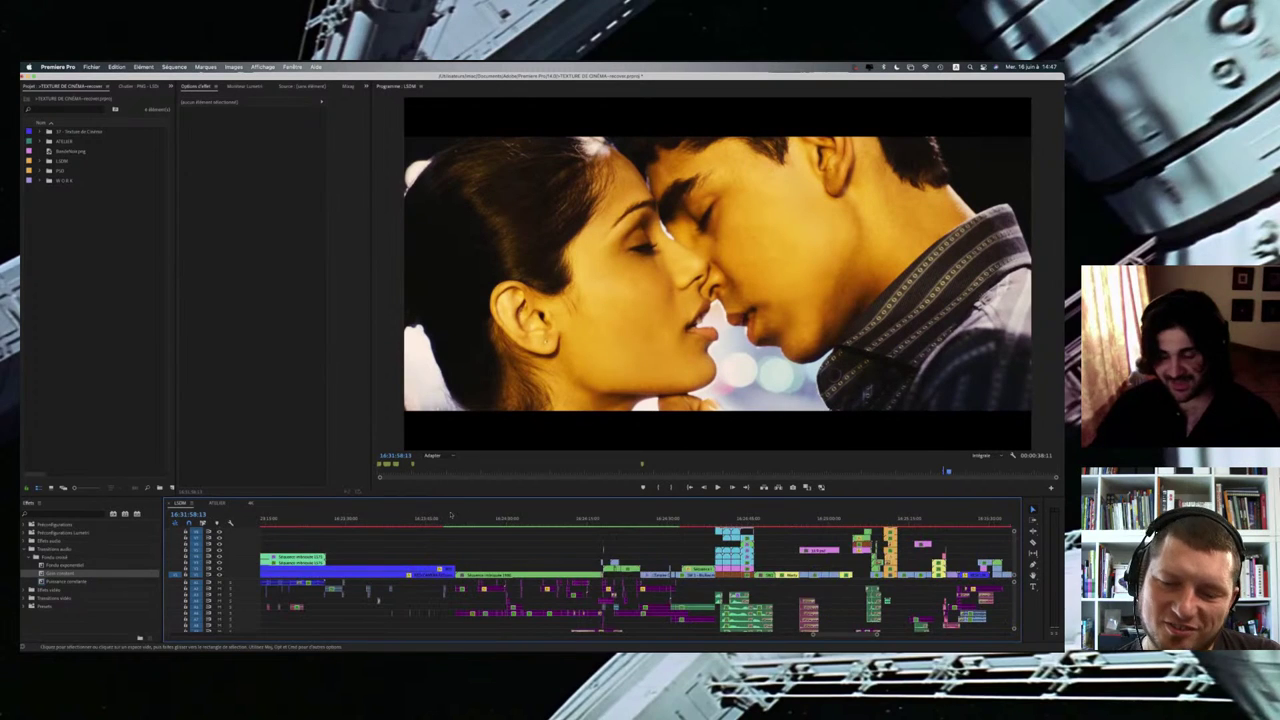
{"action": "key", "text": "minus"}
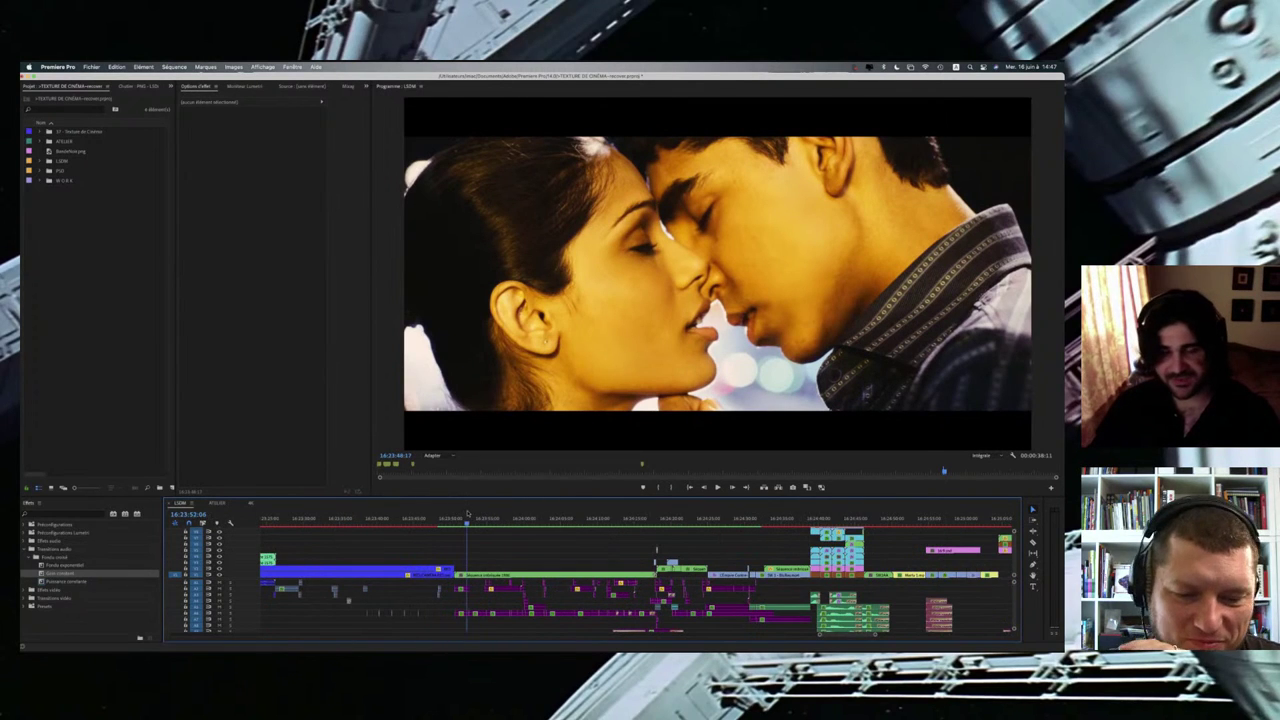
{"action": "left_click", "coordinate": [463, 513]}
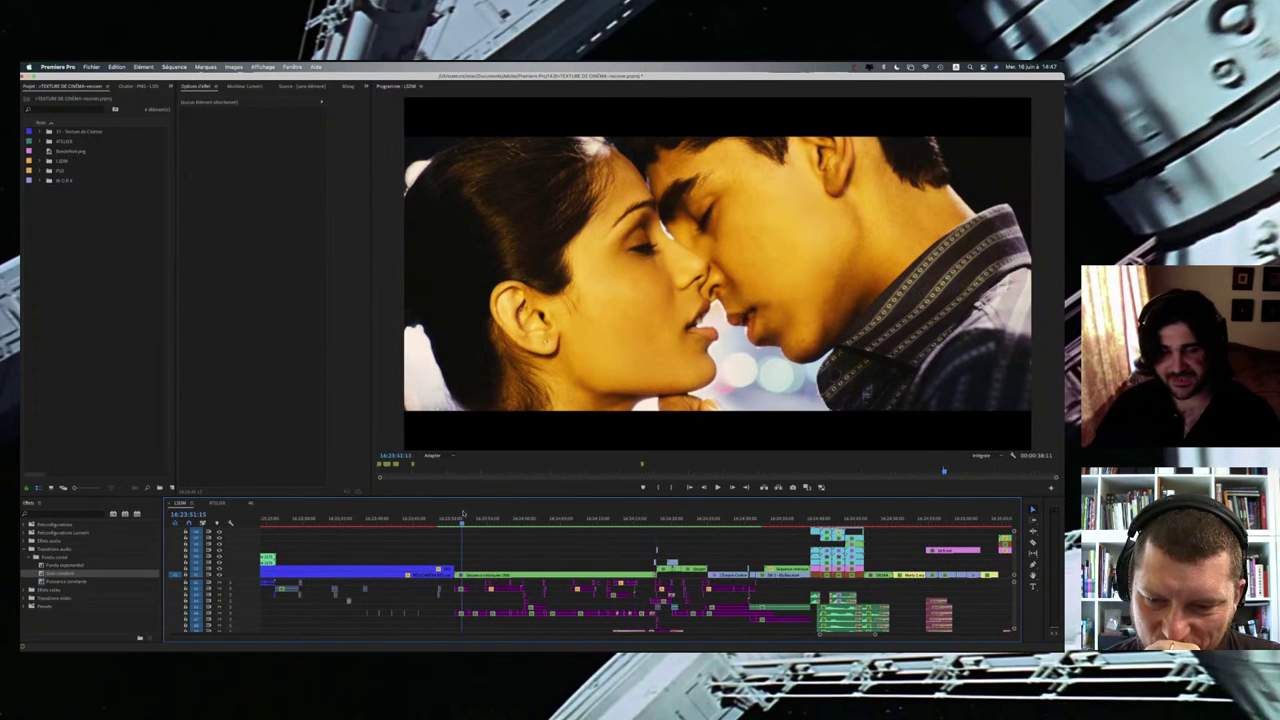
{"action": "left_click_drag", "start_coordinate": [497, 516], "coordinate": [561, 516]}
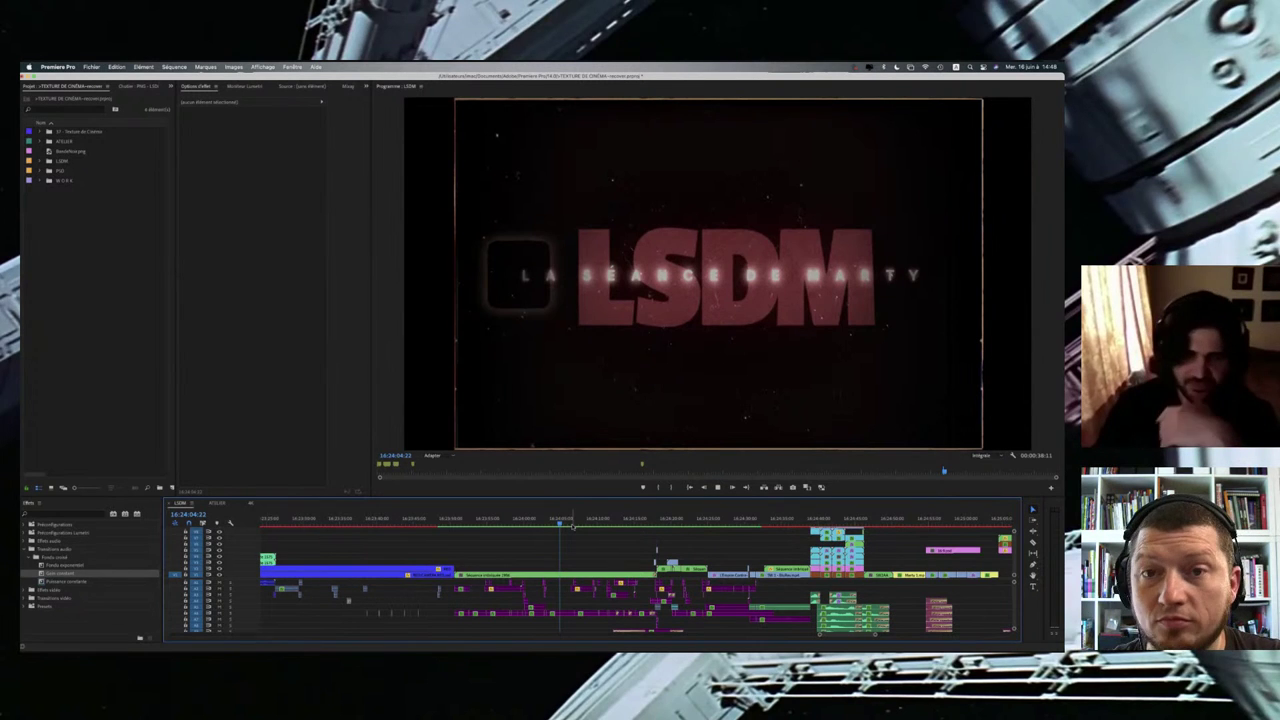
{"action": "key", "text": "space"}
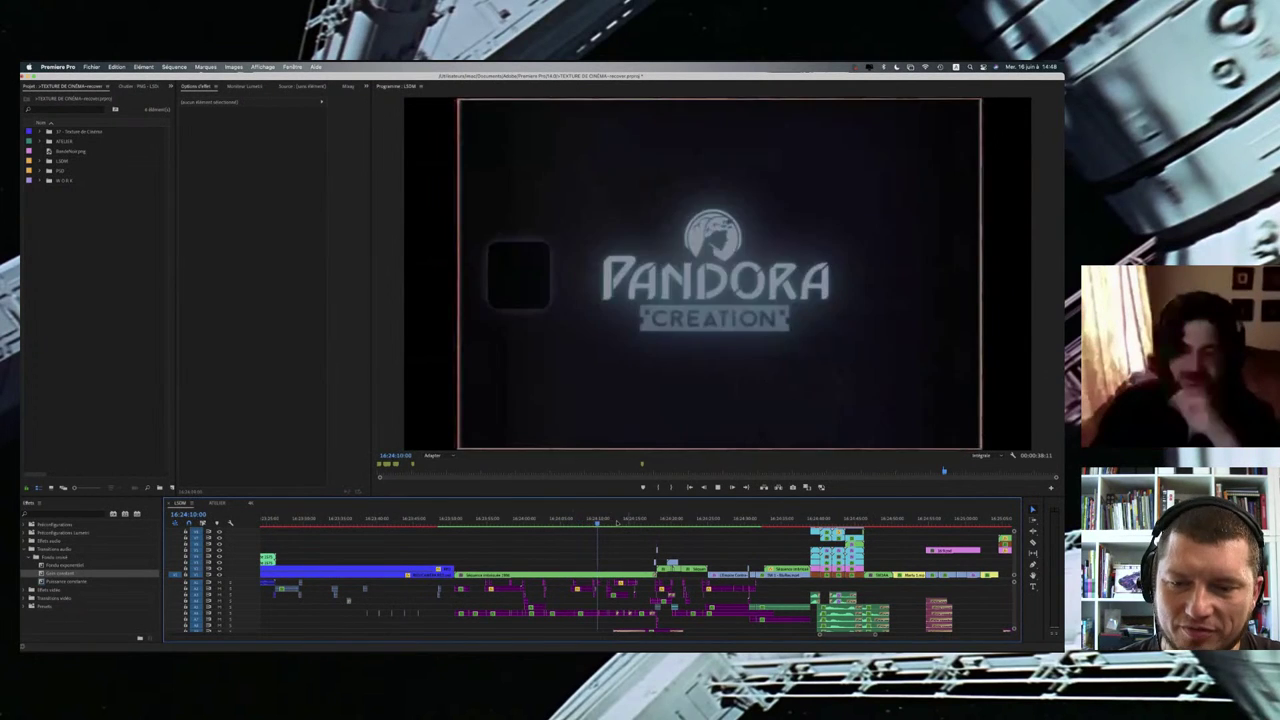
Step: Inspect the credits from the PRÉSENTE card to the Part II Texture de Cinéma title, and scrub back to the LSDM title
{"action": "left_click", "coordinate": [616, 522]}
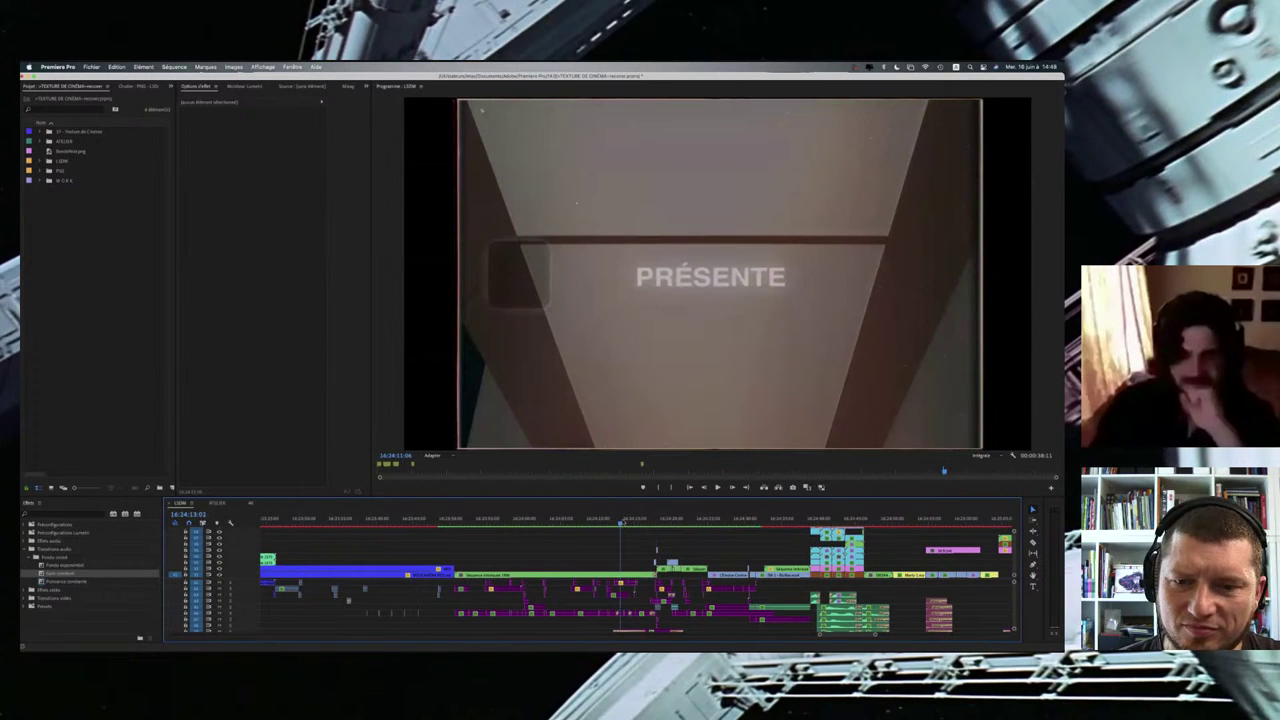
{"action": "left_click_drag", "start_coordinate": [604, 523], "coordinate": [687, 523]}
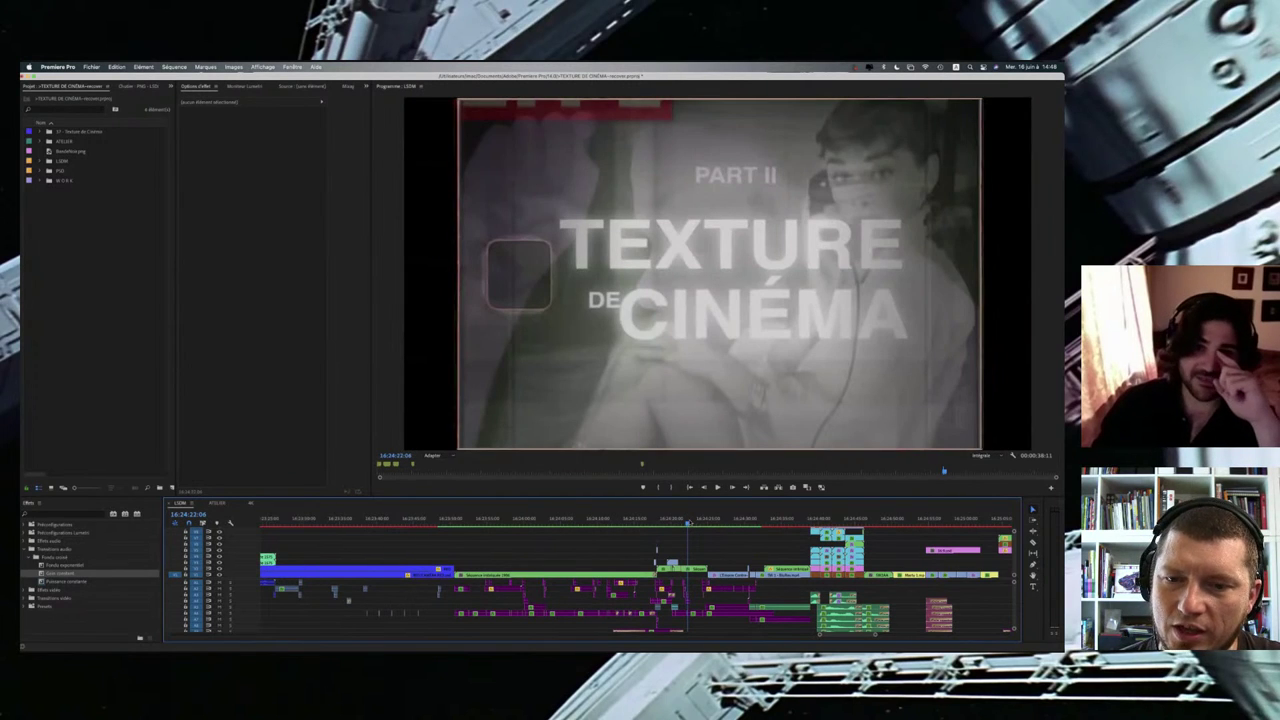
{"action": "left_click_drag", "start_coordinate": [687, 523], "coordinate": [700, 523]}
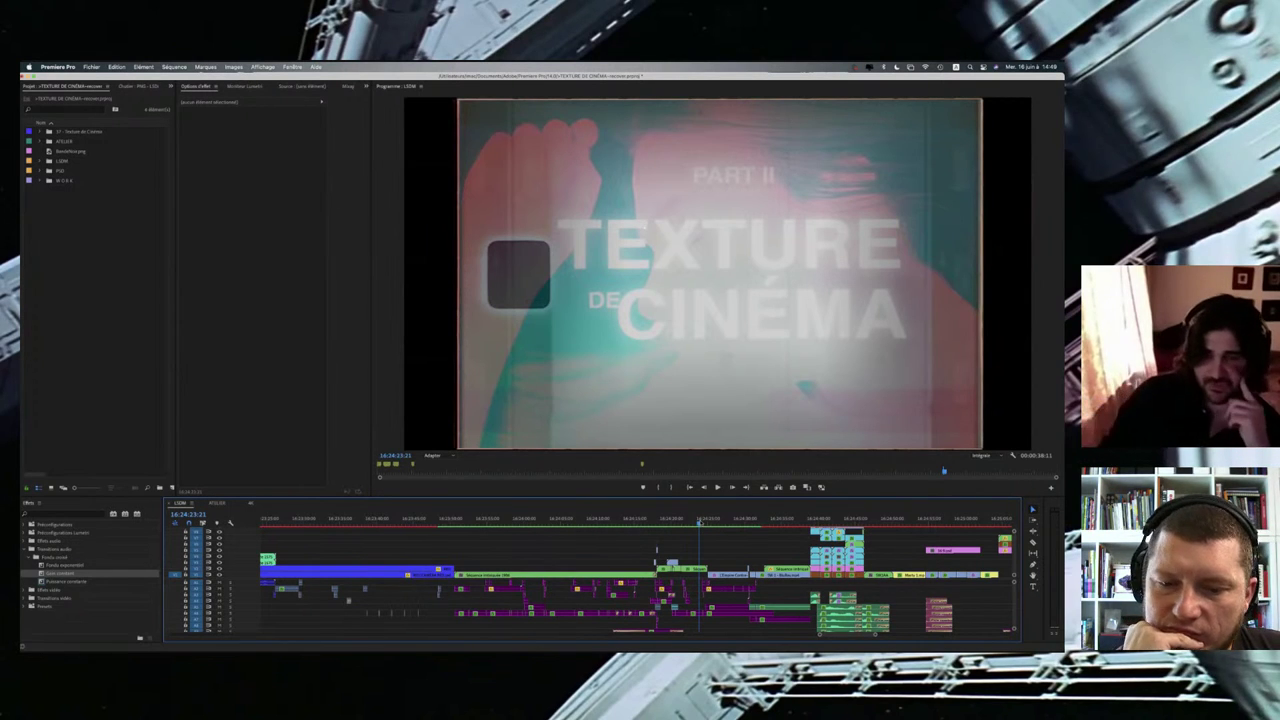
{"action": "left_click_drag", "start_coordinate": [699, 523], "coordinate": [695, 523]}
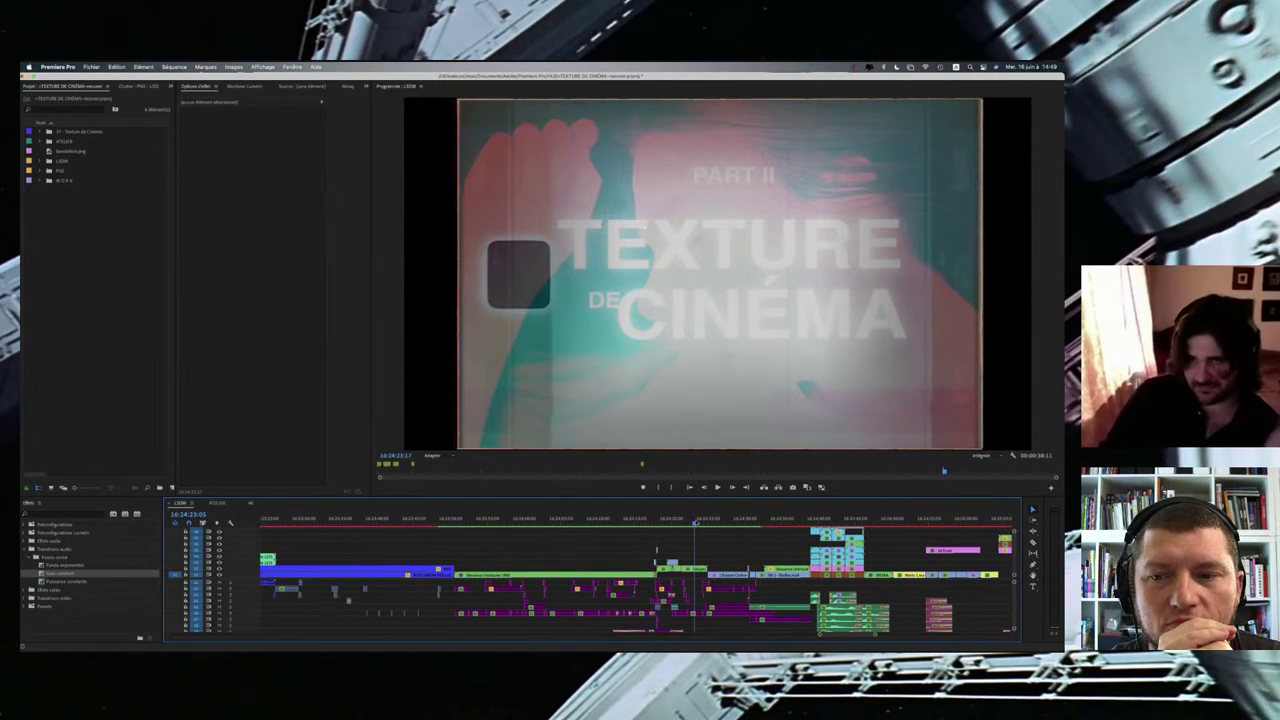
{"action": "left_click_drag", "start_coordinate": [695, 523], "coordinate": [697, 523]}
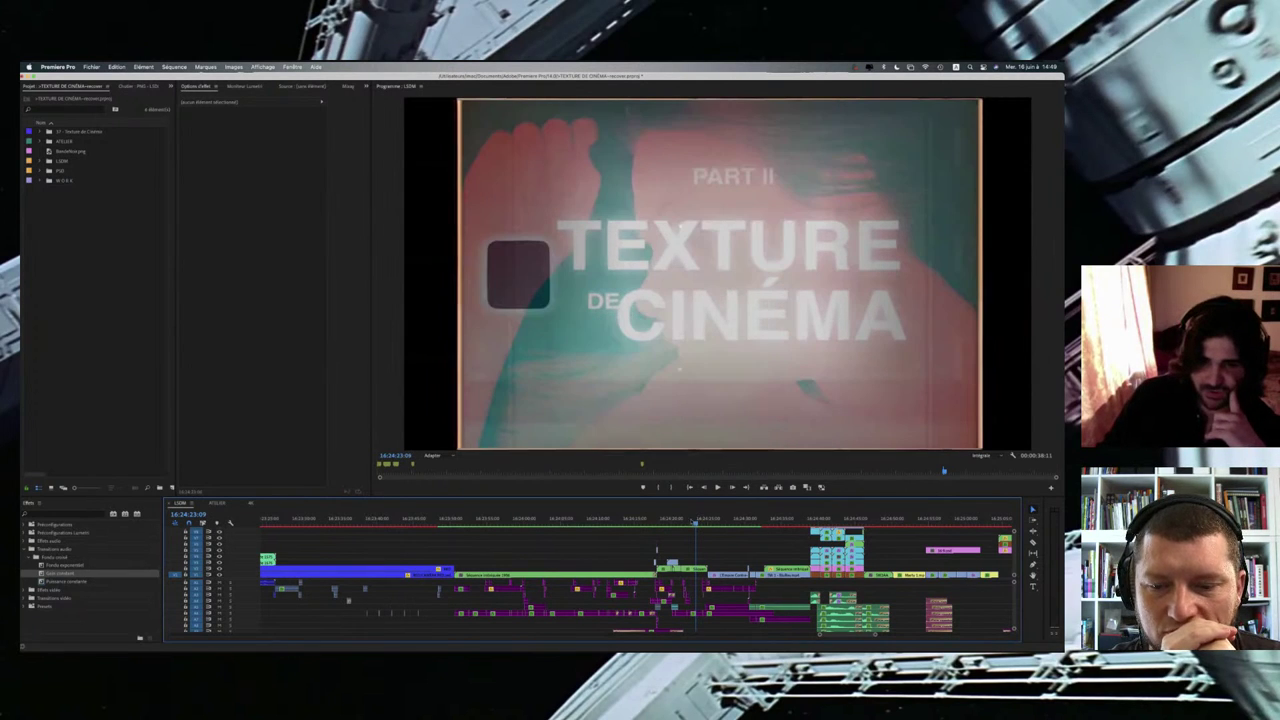
{"action": "left_click_drag", "start_coordinate": [697, 523], "coordinate": [656, 523]}
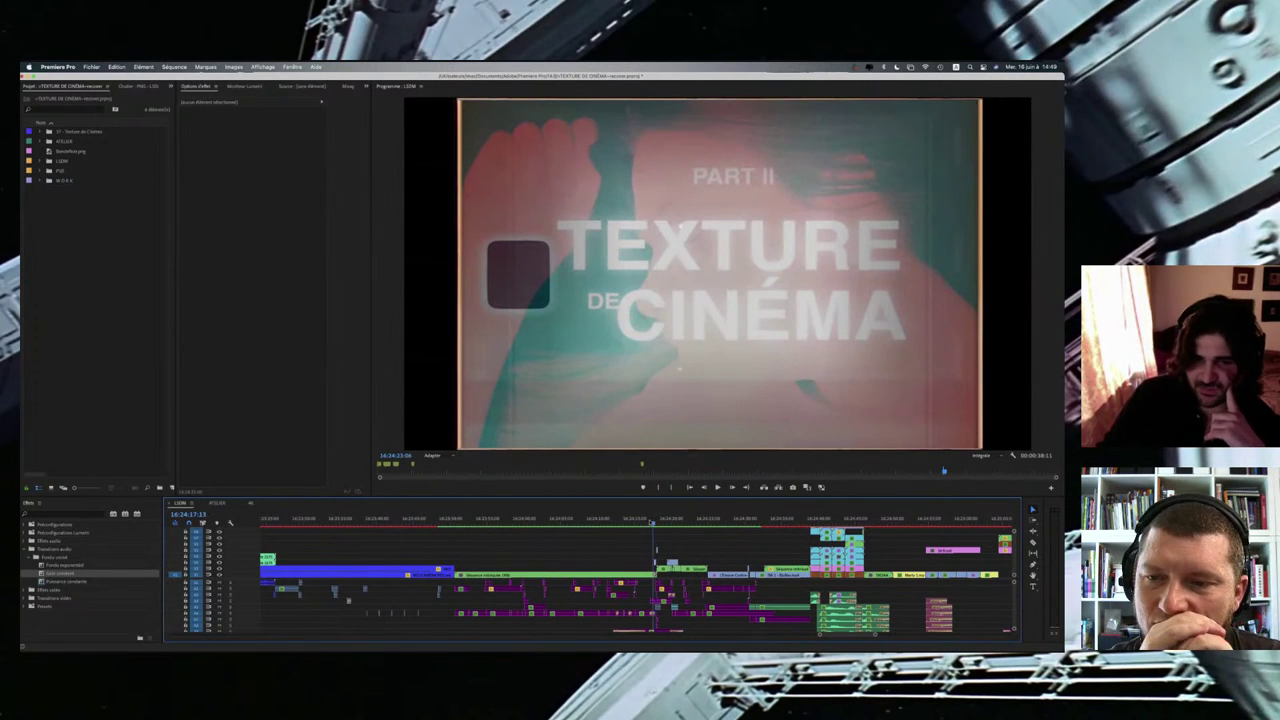
{"action": "left_click", "coordinate": [615, 522]}
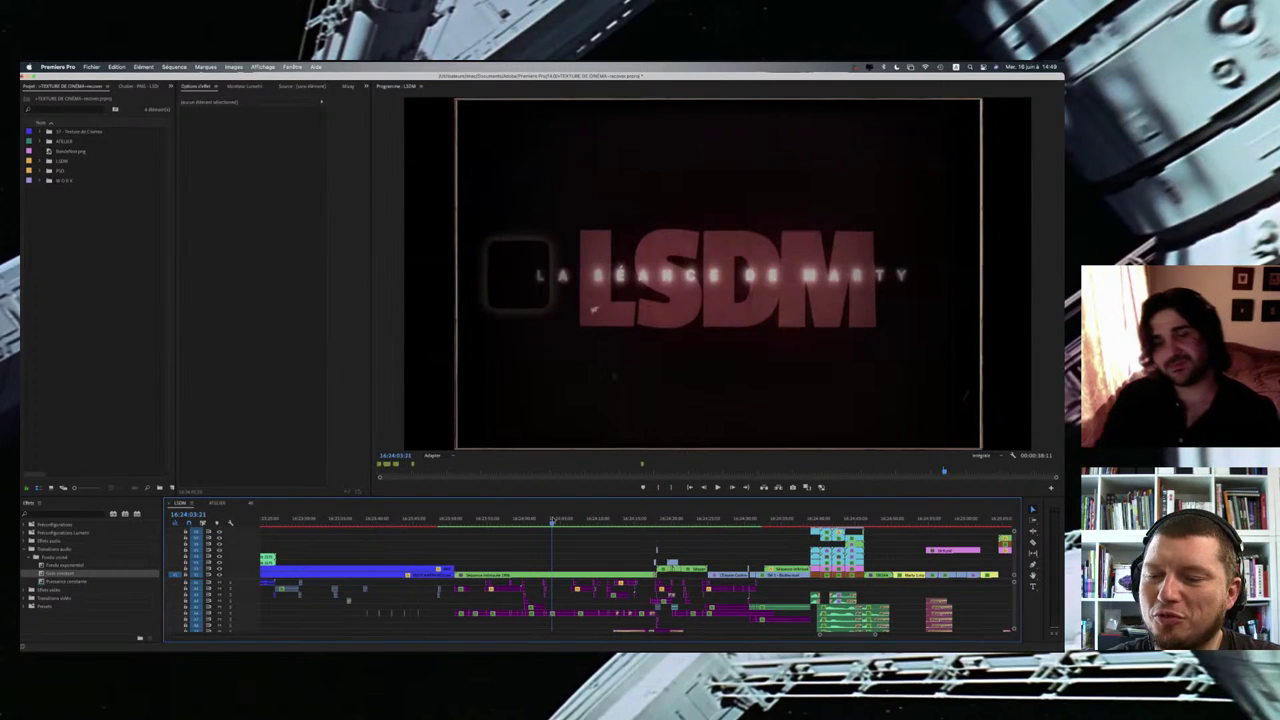
Step: Mark the opening credits with in and out points from about 16:23:49 to 16:24:30, and scrub back to the Part II title
{"action": "scroll", "coordinate": [569, 521], "scroll_direction": "left", "scroll_amount": 6}
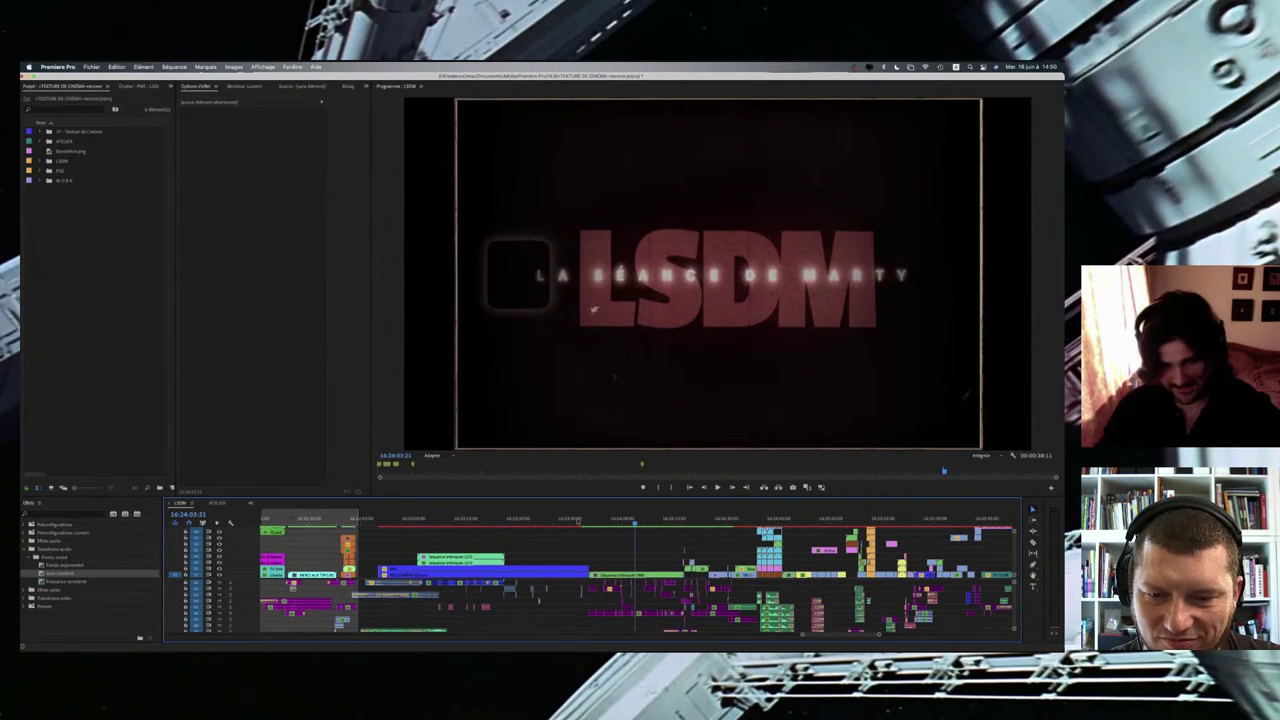
{"action": "left_click", "coordinate": [588, 520]}
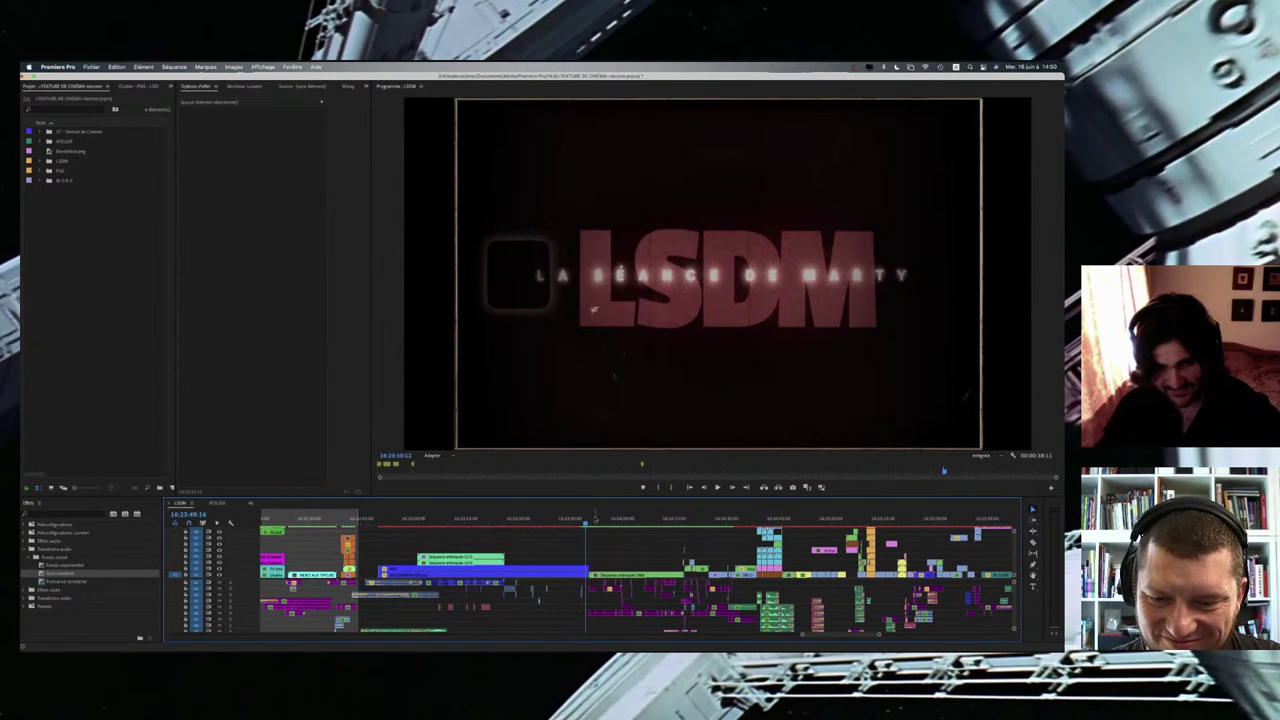
{"action": "key", "text": "i"}
{"action": "key", "text": "equal"}
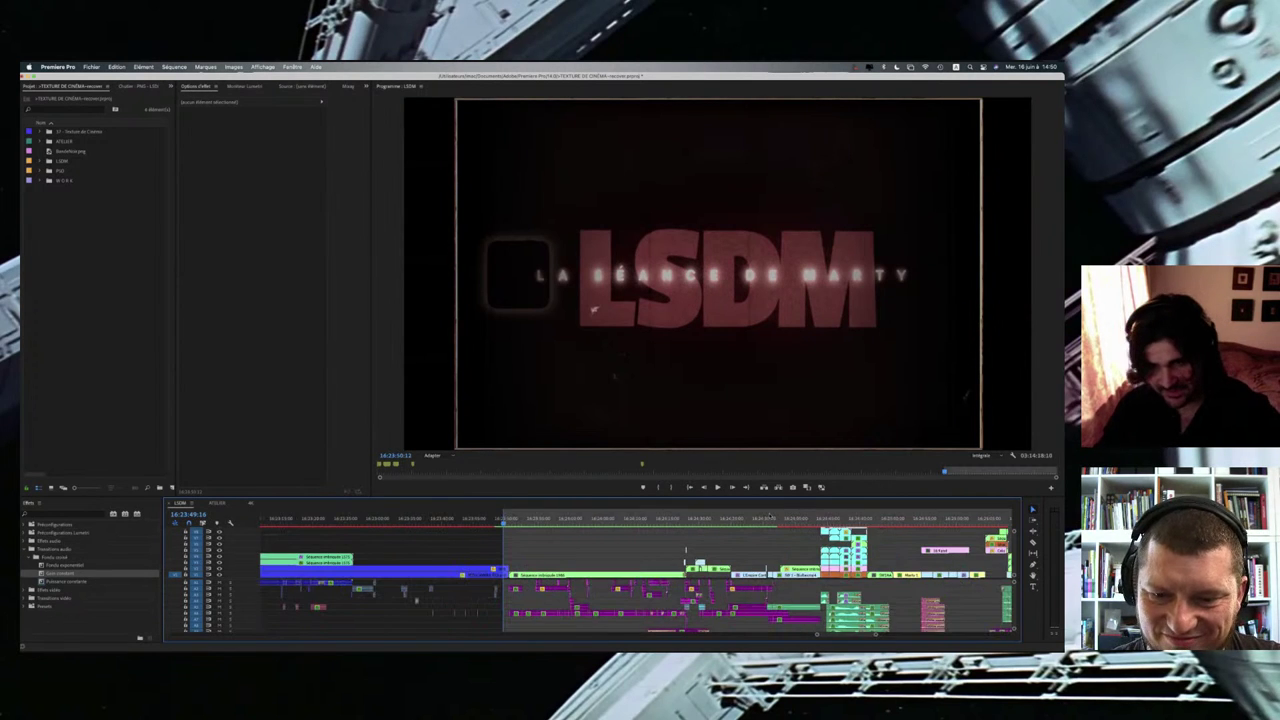
{"action": "left_click", "coordinate": [769, 519]}
{"action": "key", "text": "o"}
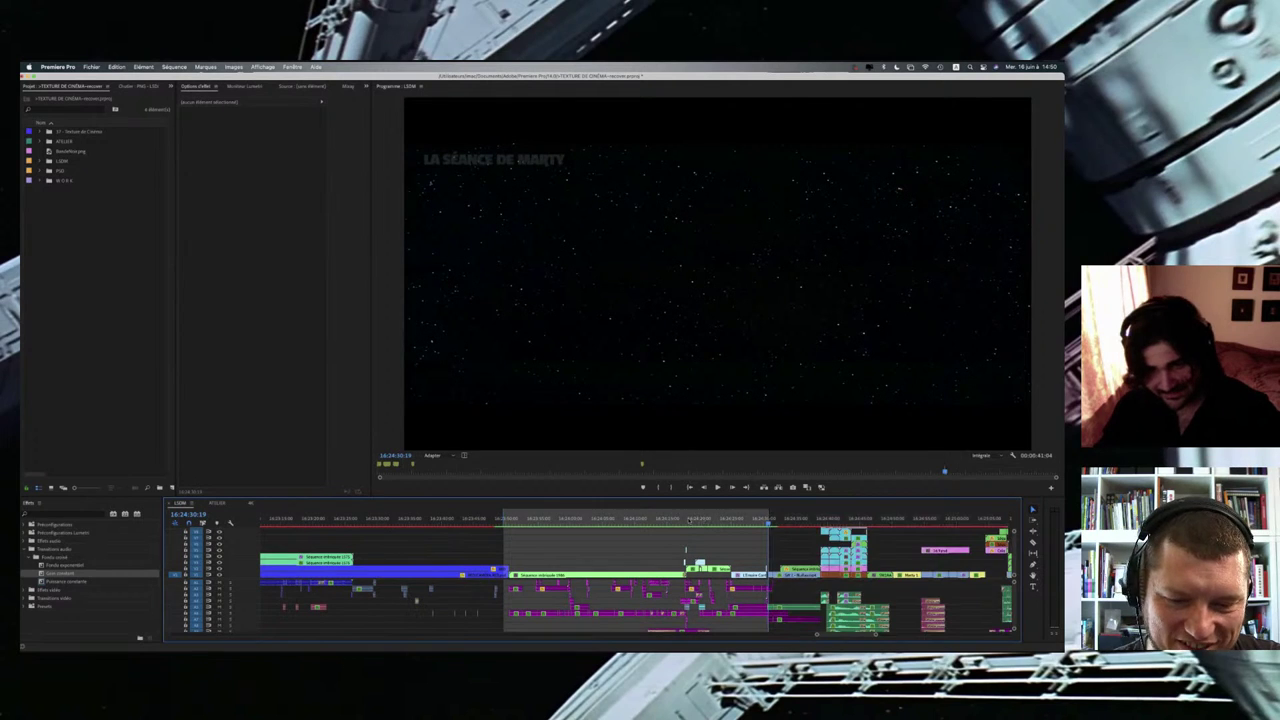
{"action": "left_click_drag", "start_coordinate": [692, 520], "coordinate": [683, 520]}
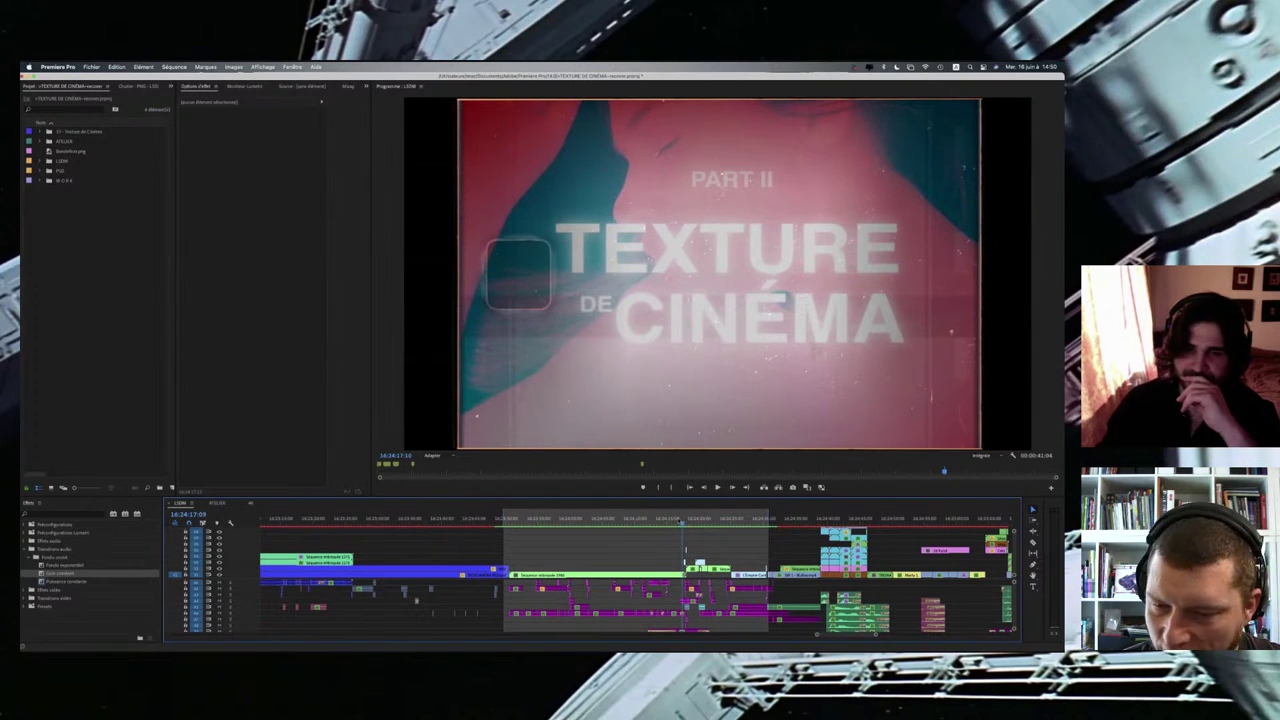
{"action": "left_click_drag", "start_coordinate": [682, 522], "coordinate": [677, 522]}
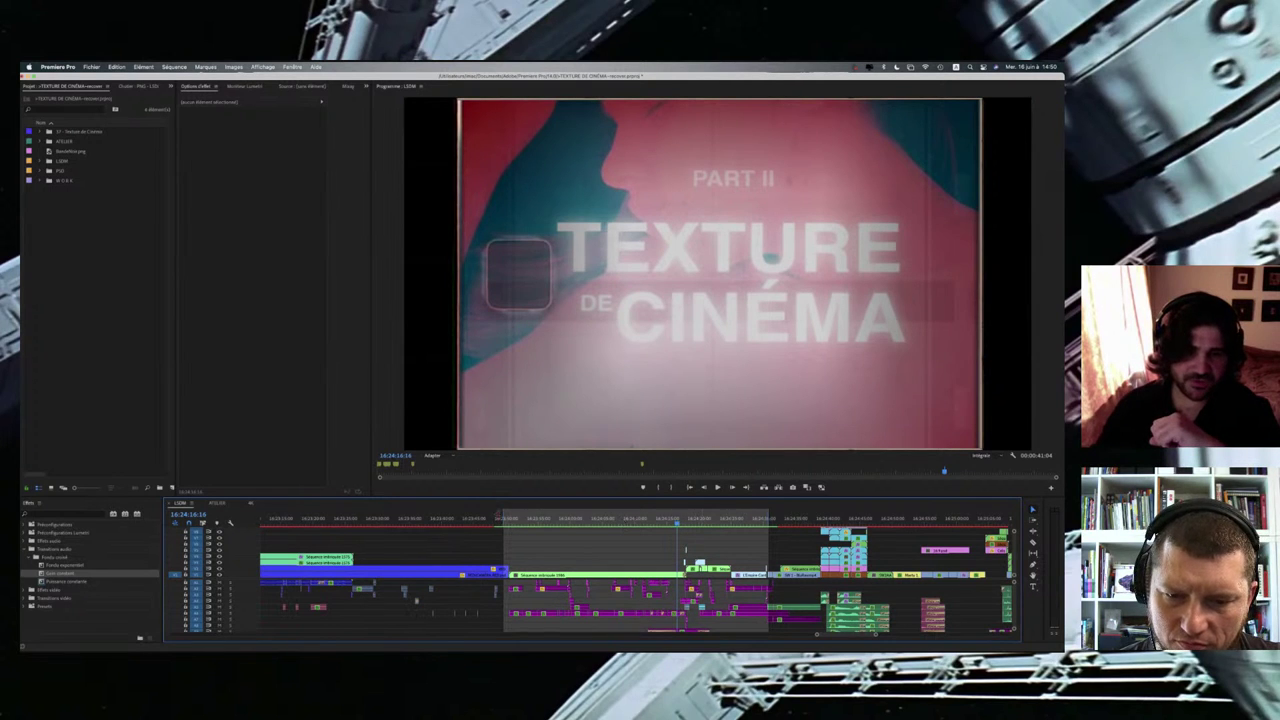
Step: Move the in point slightly earlier for a 00:00:42:01 range, and play the opening credits up to the PRÉSENTE card
{"action": "left_click_drag", "start_coordinate": [502, 514], "coordinate": [497, 514]}
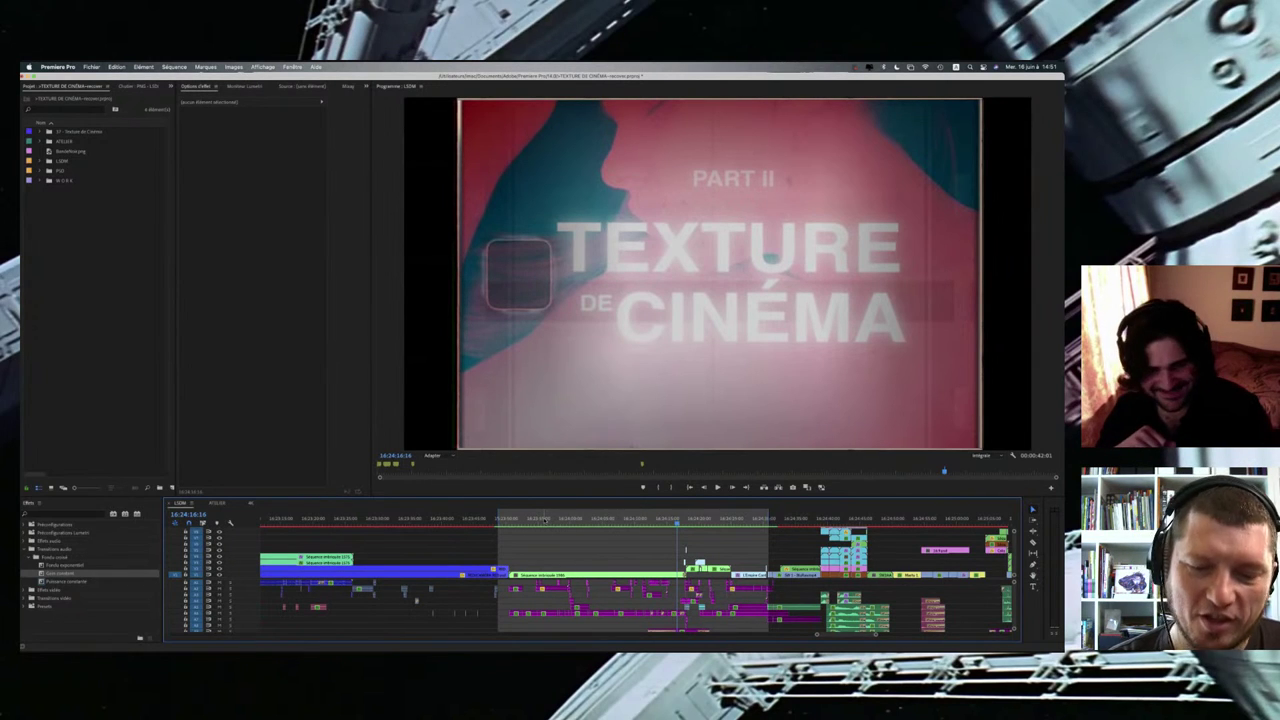
{"action": "key", "text": "Return"}
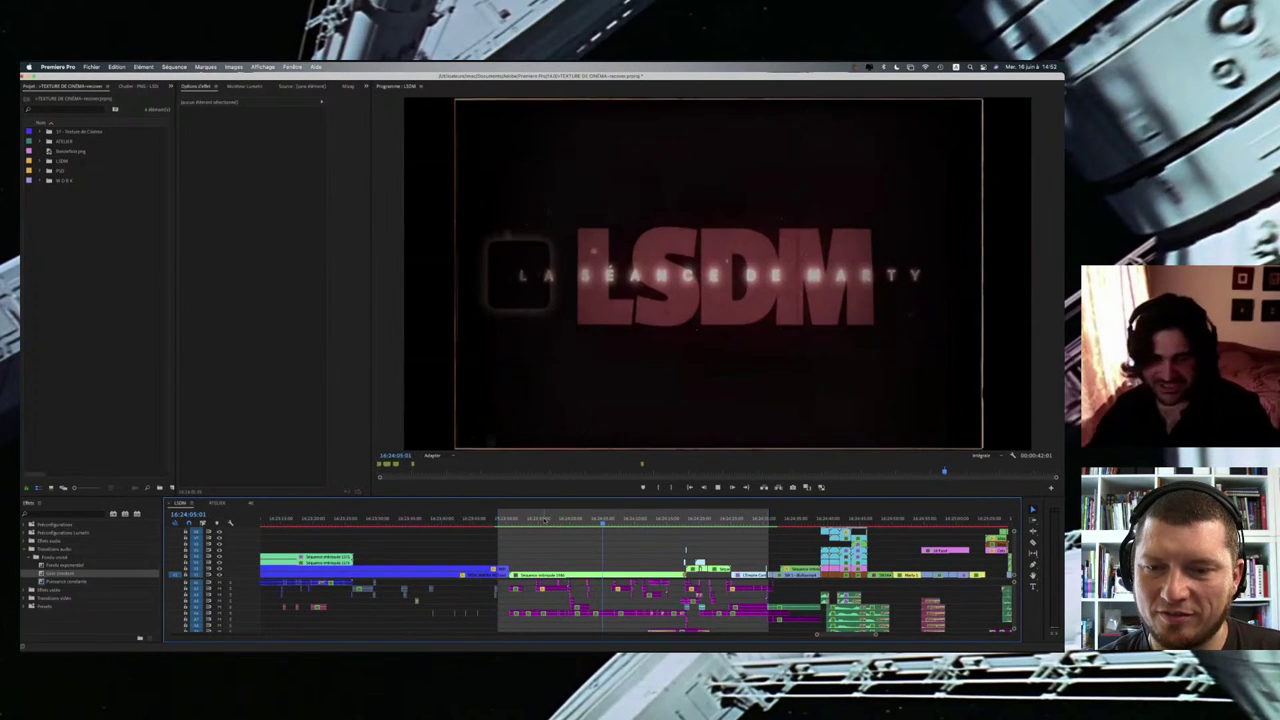
{"action": "scroll", "coordinate": [648, 568], "scroll_direction": "up", "scroll_amount": 2}
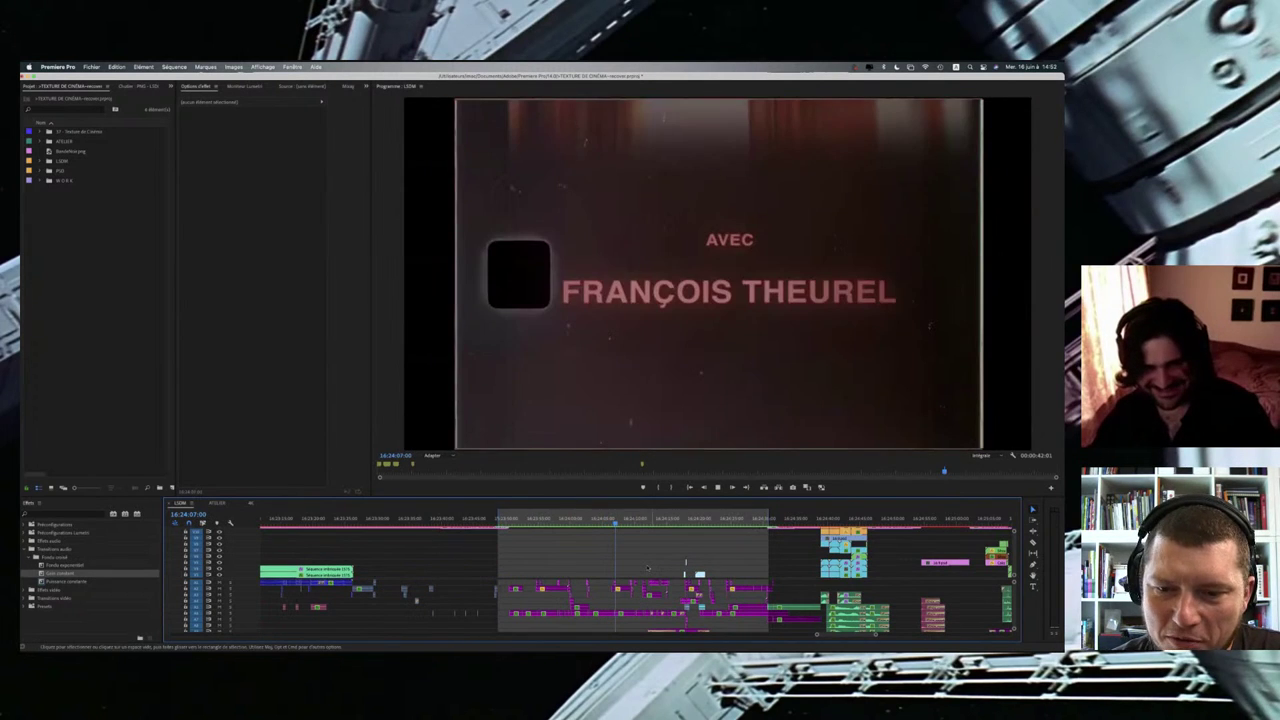
{"action": "scroll", "coordinate": [648, 568], "scroll_direction": "down", "scroll_amount": 1}
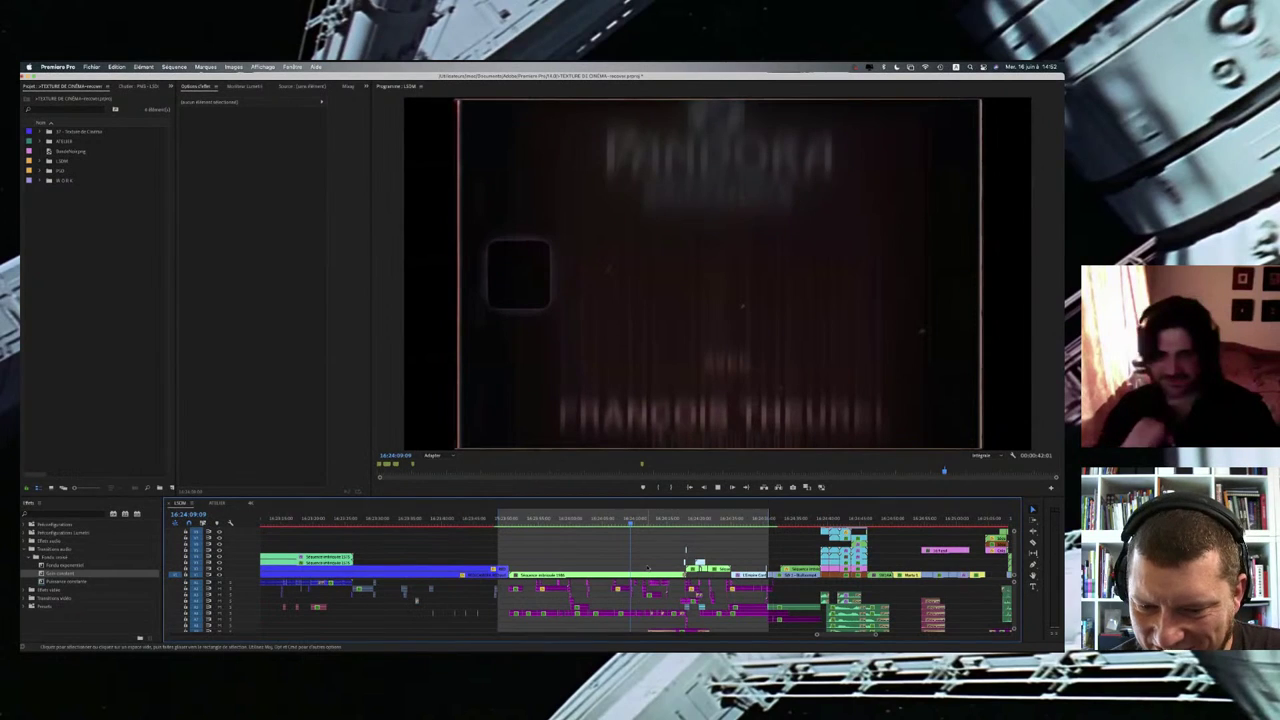
{"action": "key", "text": "space"}
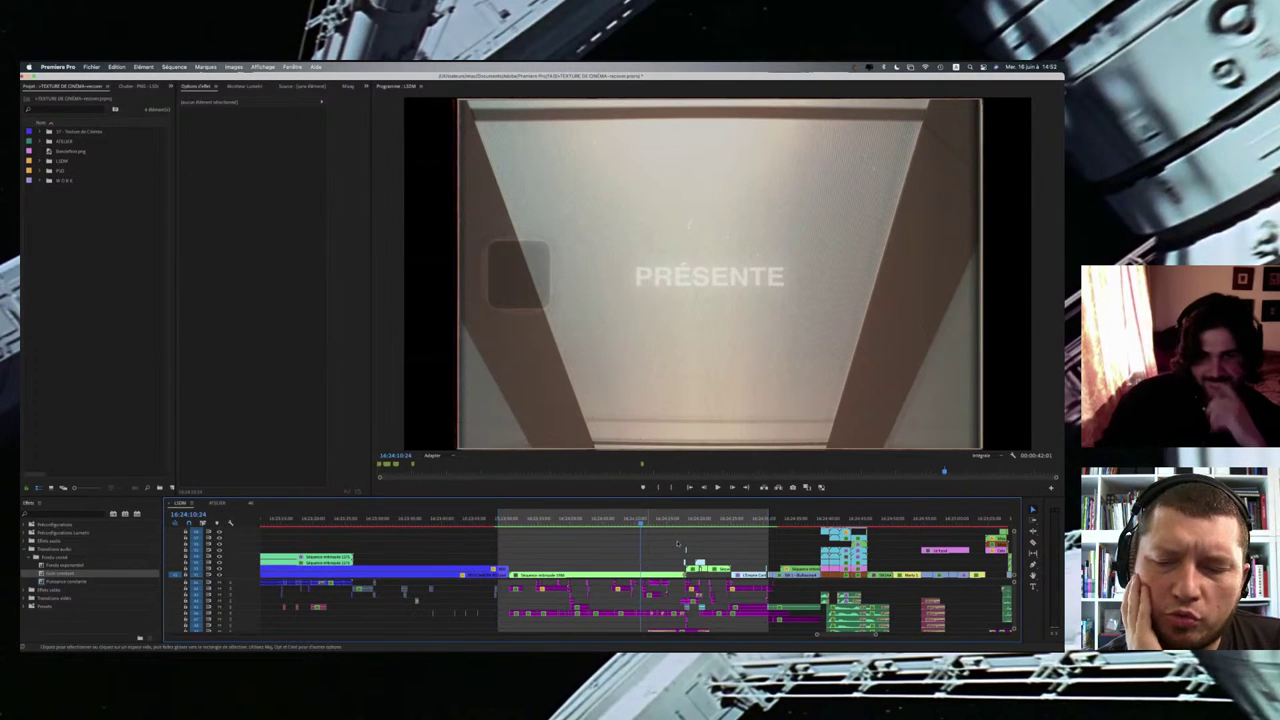
Step: Survey the wider sequence and mark its opening section with an in point at 16:22:04:15 and an out point at 16:22:29:15
{"action": "scroll", "coordinate": [677, 539], "scroll_direction": "down", "scroll_amount": 3}
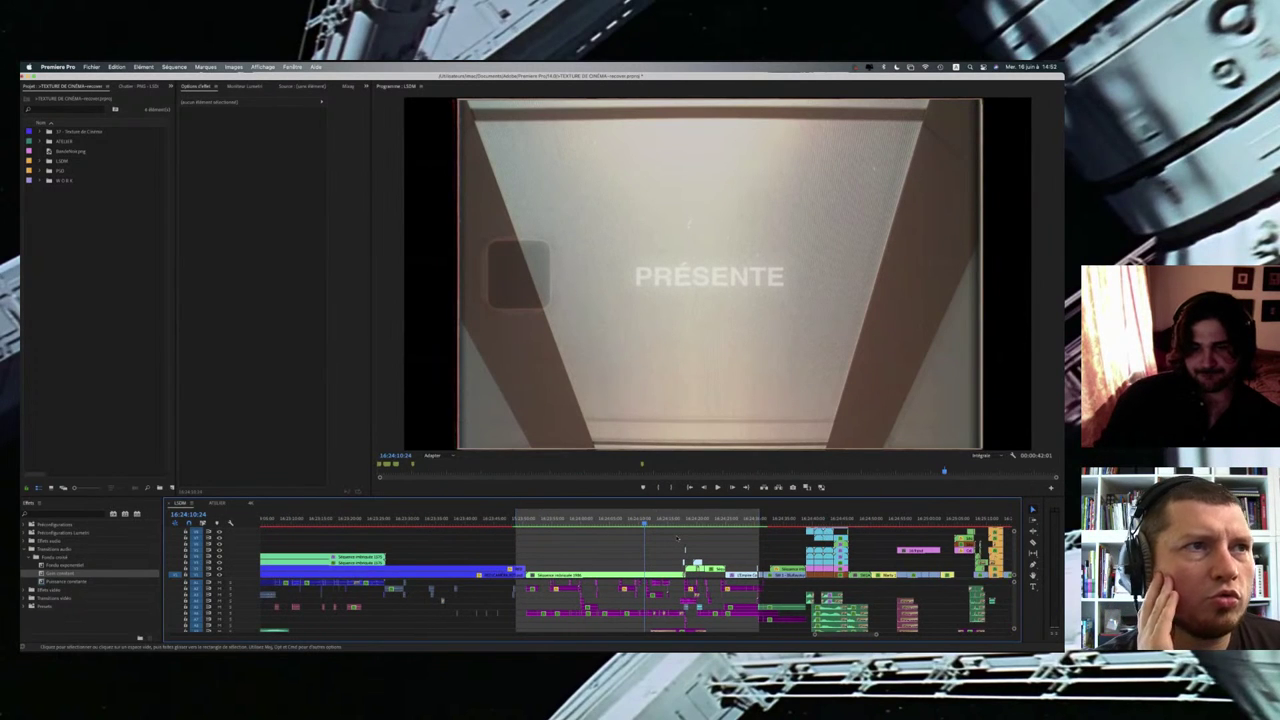
{"action": "scroll", "coordinate": [678, 538], "scroll_direction": "down", "scroll_amount": 3}
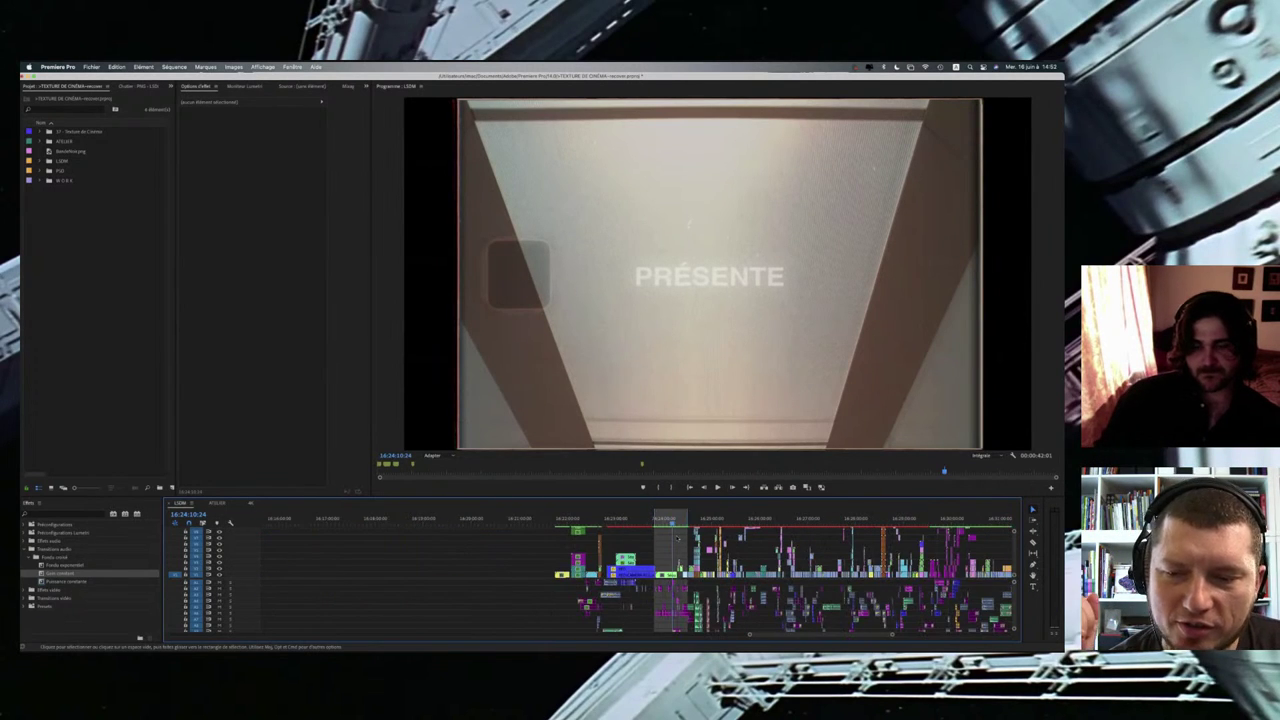
{"action": "scroll", "coordinate": [678, 538], "scroll_direction": "right", "scroll_amount": 4}
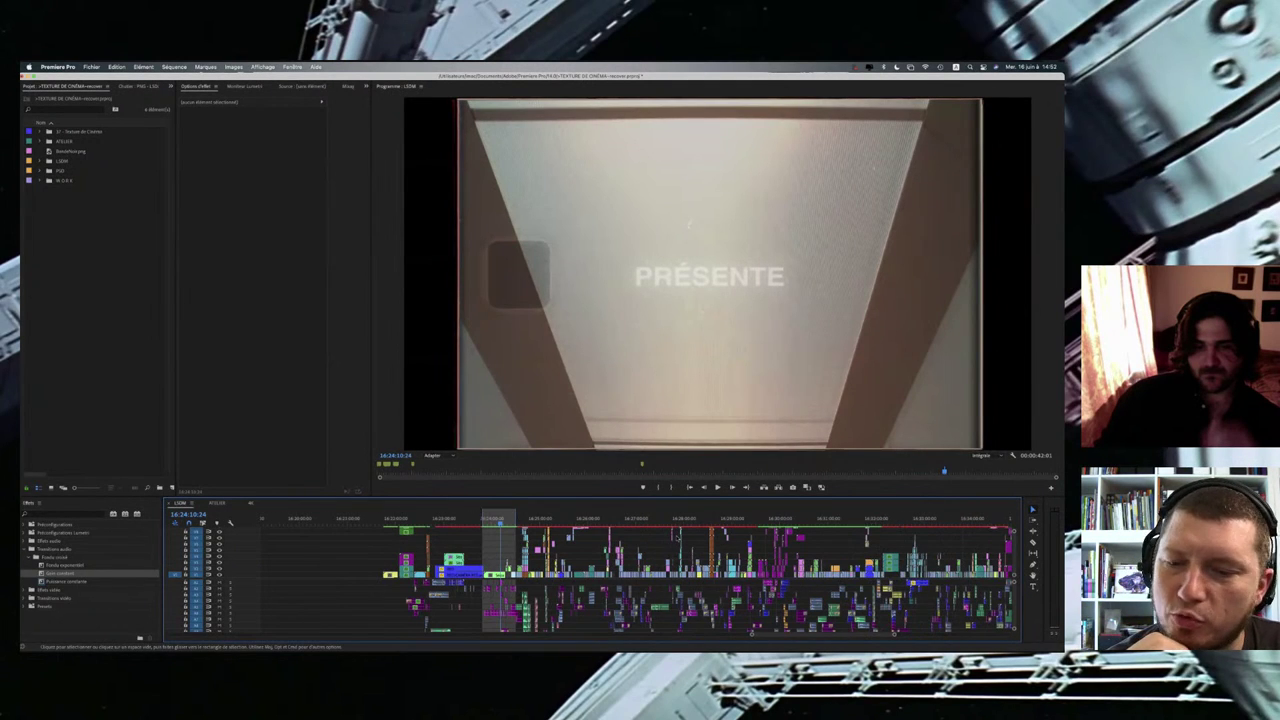
{"action": "scroll", "coordinate": [677, 537], "scroll_direction": "right", "scroll_amount": 4}
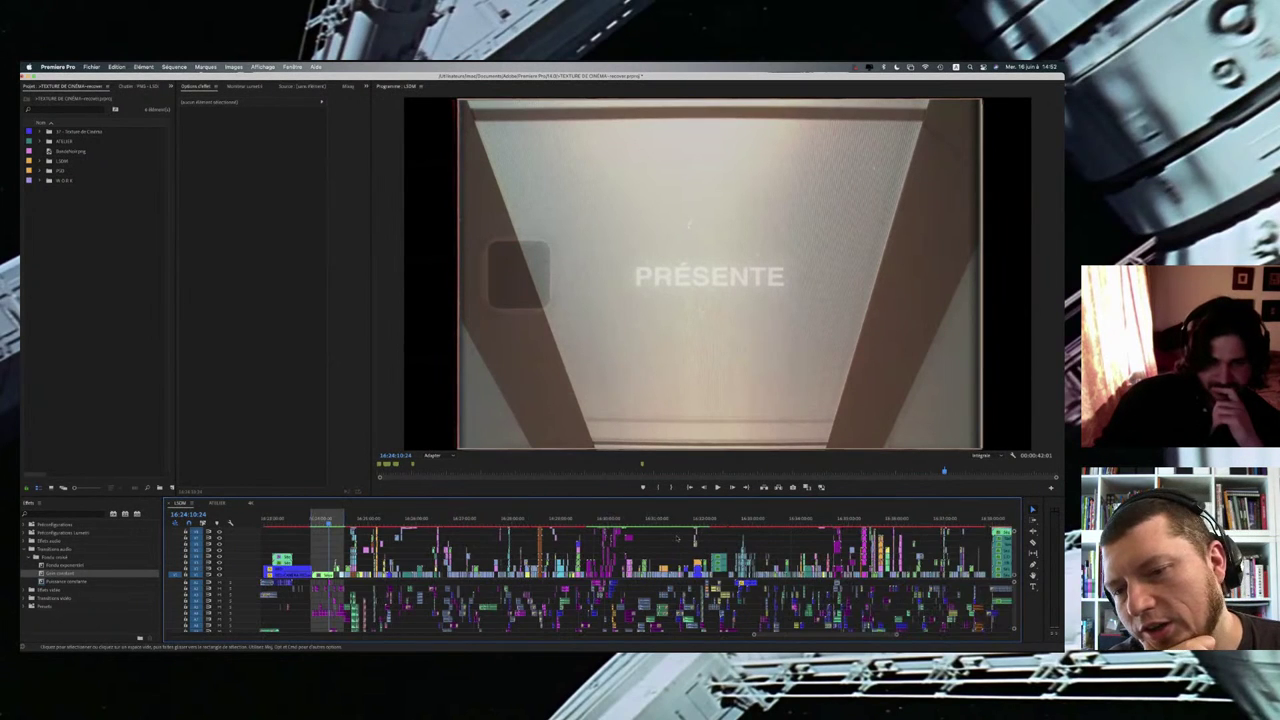
{"action": "scroll", "coordinate": [677, 537], "scroll_direction": "left", "scroll_amount": 4}
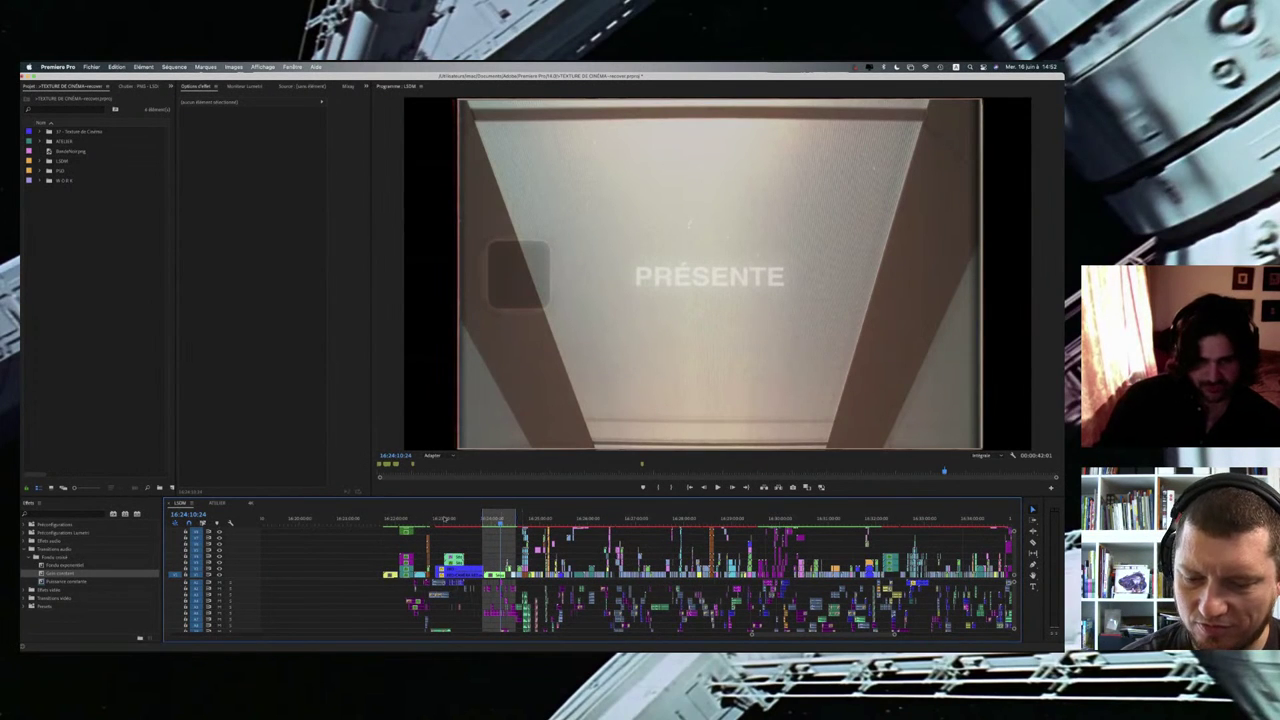
{"action": "scroll", "coordinate": [437, 520], "scroll_direction": "up", "scroll_amount": 5}
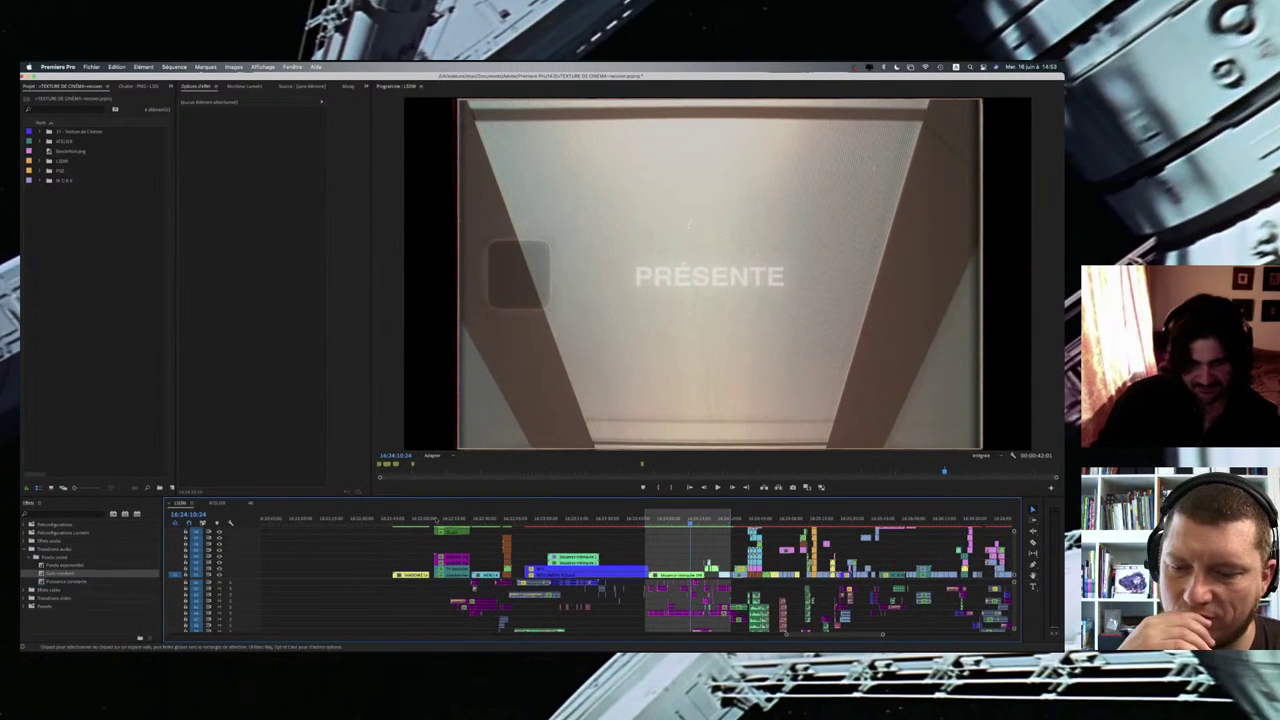
{"action": "scroll", "coordinate": [436, 520], "scroll_direction": "up", "scroll_amount": 3}
{"action": "left_click", "coordinate": [435, 520]}
{"action": "key", "text": "i"}
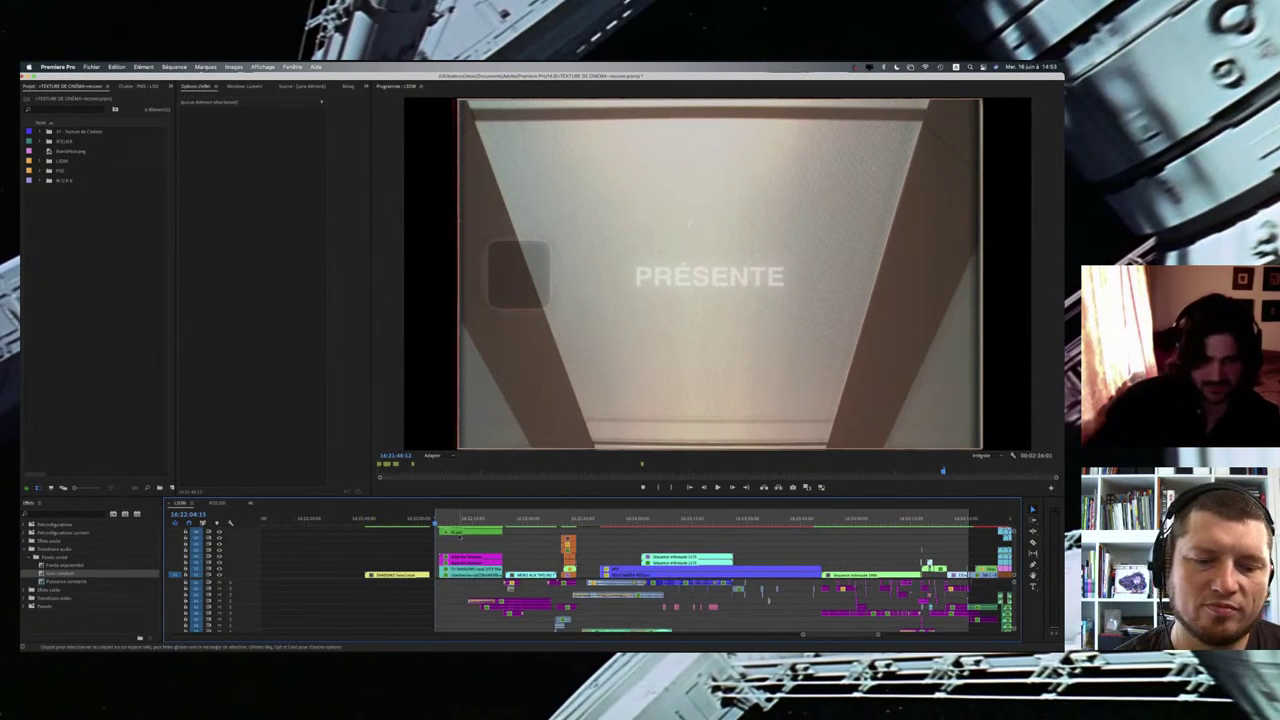
{"action": "left_click", "coordinate": [513, 519]}
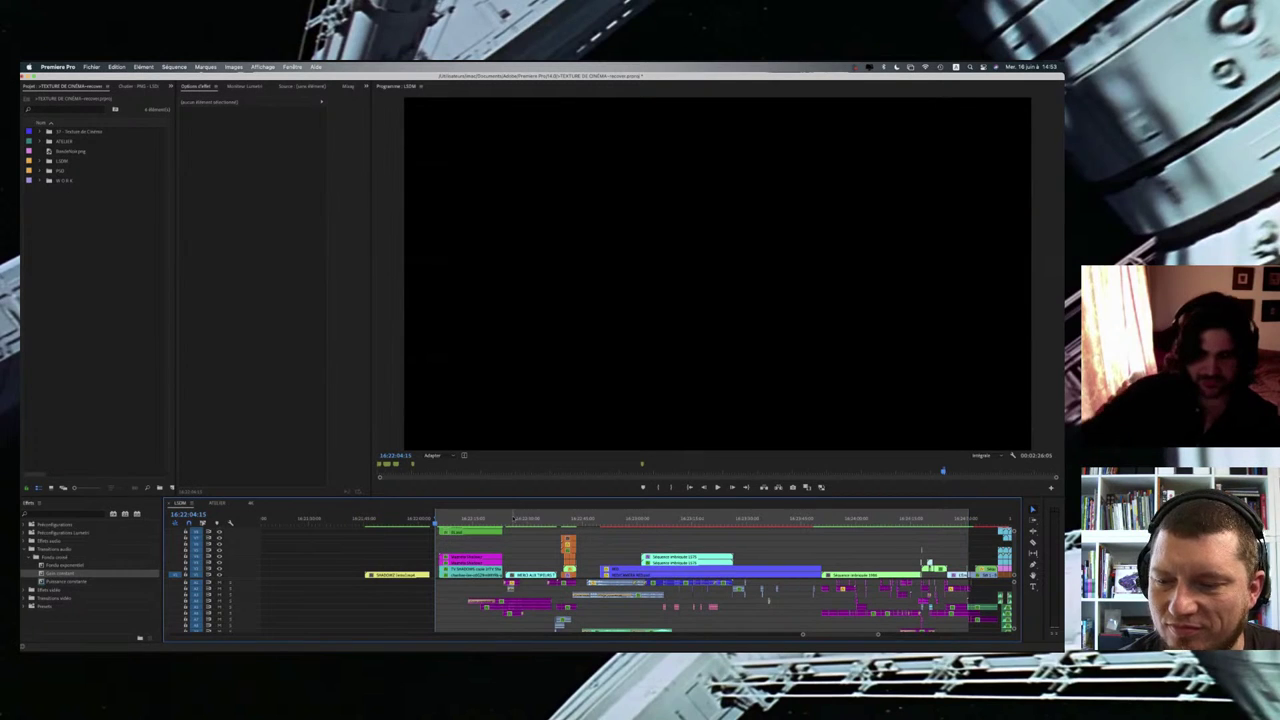
{"action": "left_click", "coordinate": [527, 519]}
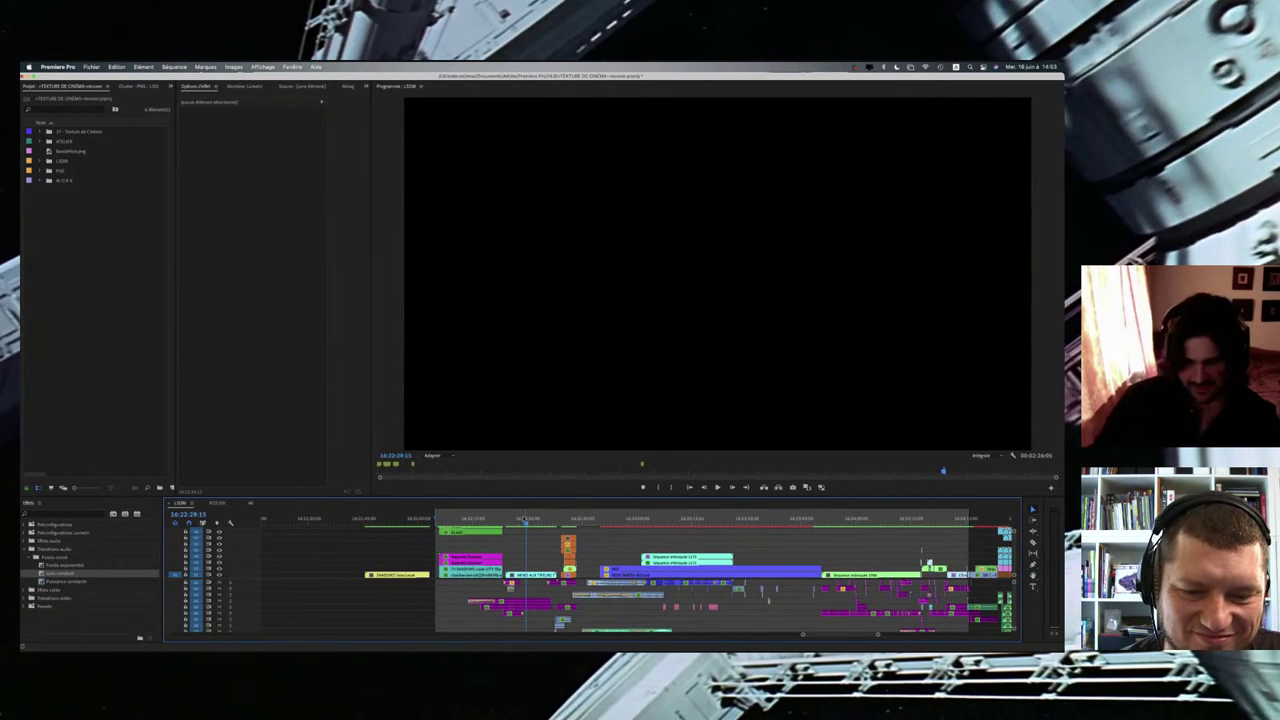
{"action": "key", "text": "o"}
Step: Survey the whole LSDM sequence and move the playhead to the Couleurs filmstrip passage around 16:43:19
{"action": "scroll", "coordinate": [786, 516], "scroll_direction": "right", "scroll_amount": 1}
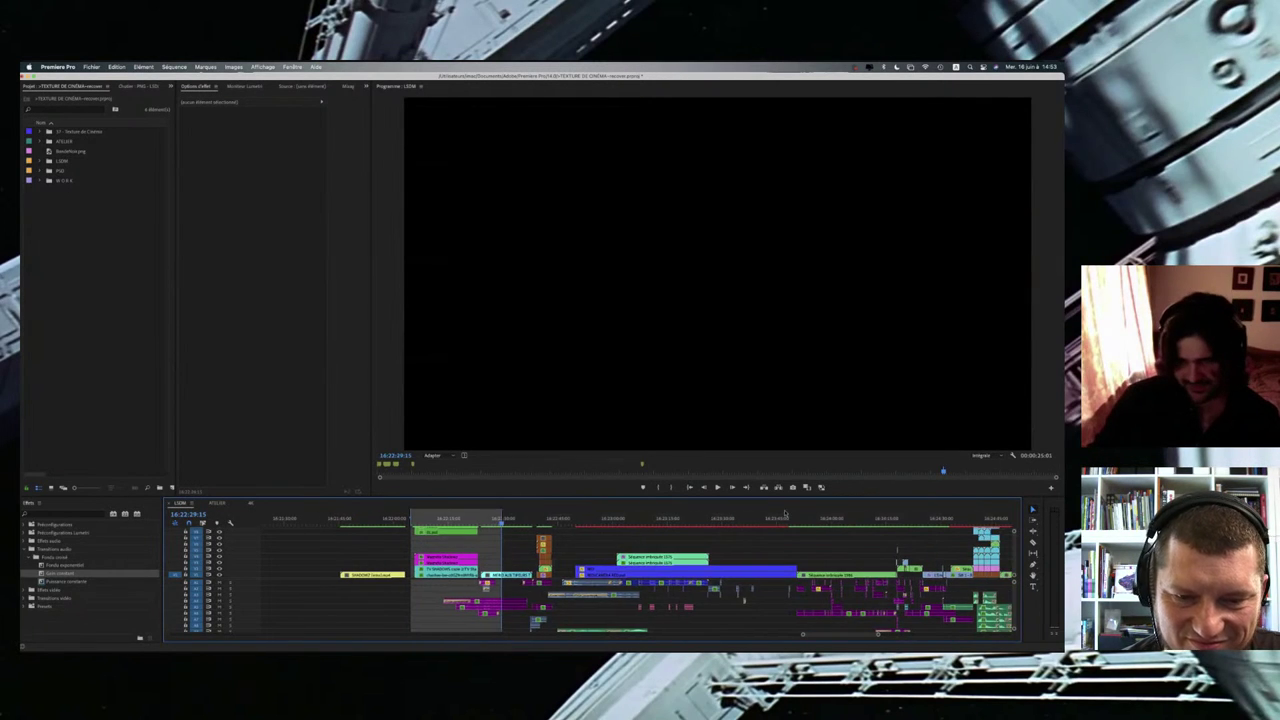
{"action": "key", "text": "minus"}
{"action": "key", "text": "minus"}
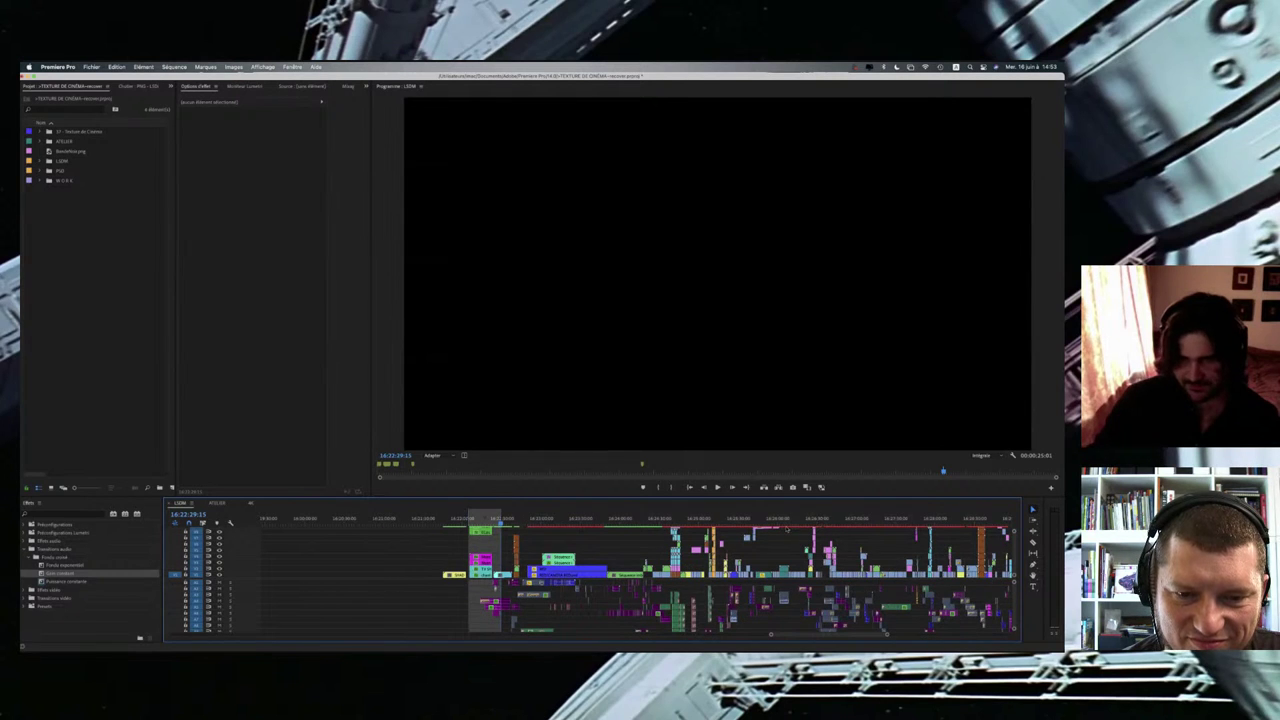
{"action": "key", "text": "minus"}
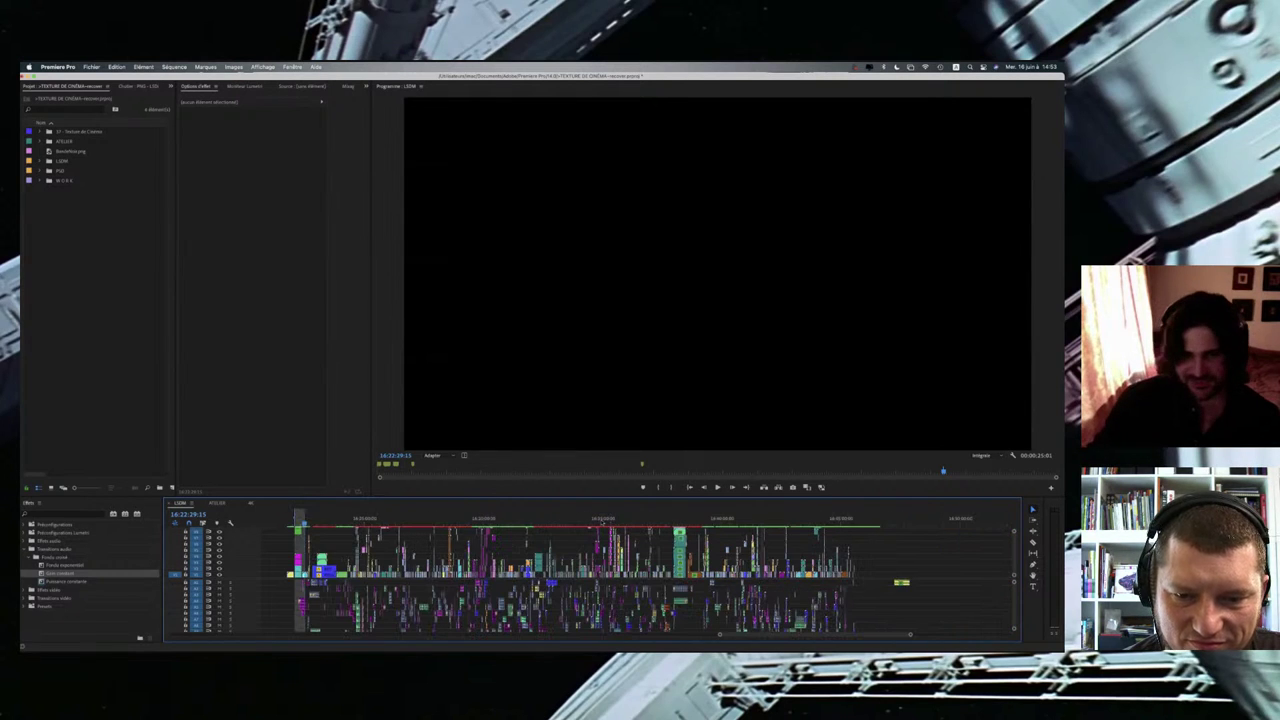
{"action": "left_click", "coordinate": [614, 520]}
{"action": "key", "text": "equal"}
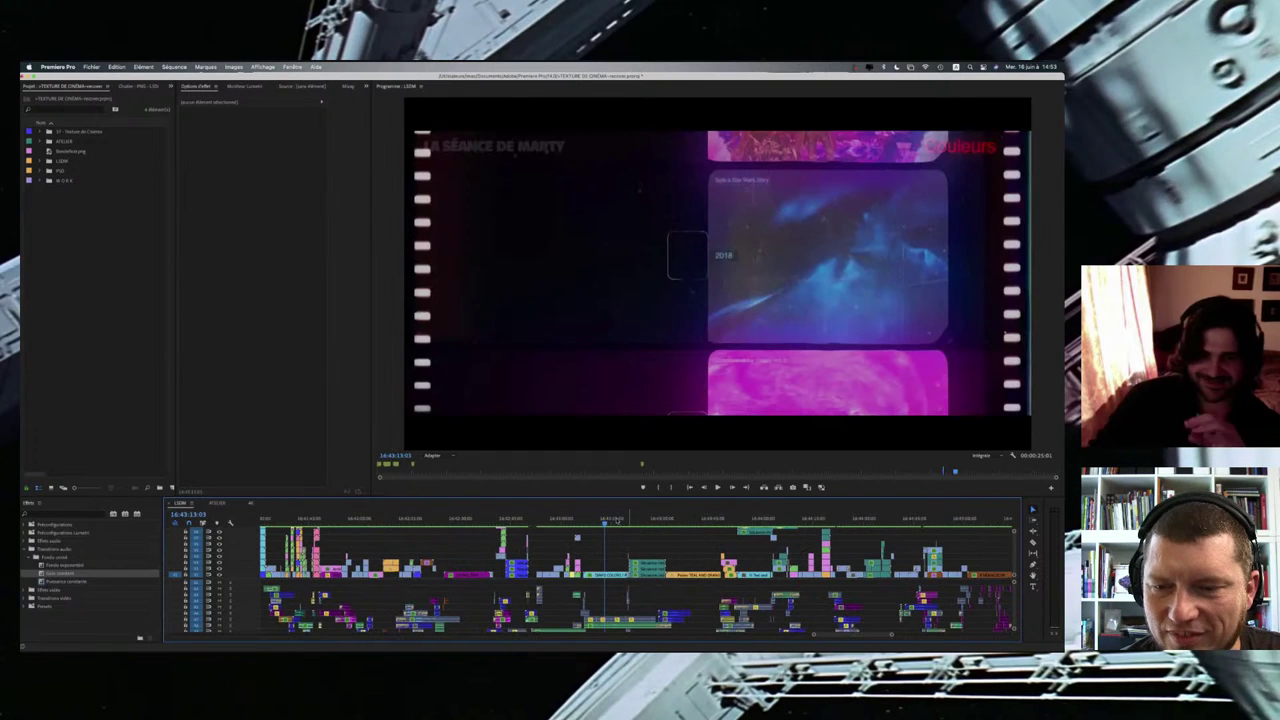
{"action": "key", "text": "equal"}
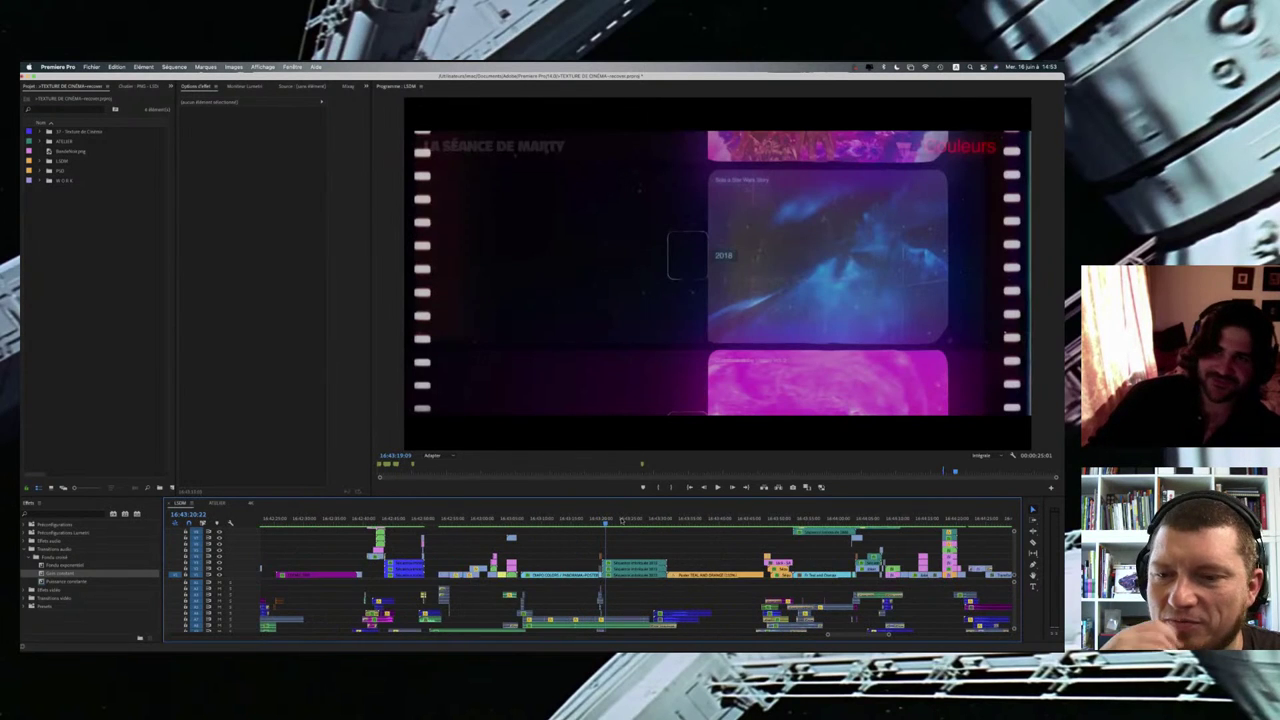
Step: Scrub through the movie poster panorama that follows the filmstrip, up to 16:43:25:23
{"action": "left_click", "coordinate": [620, 520]}
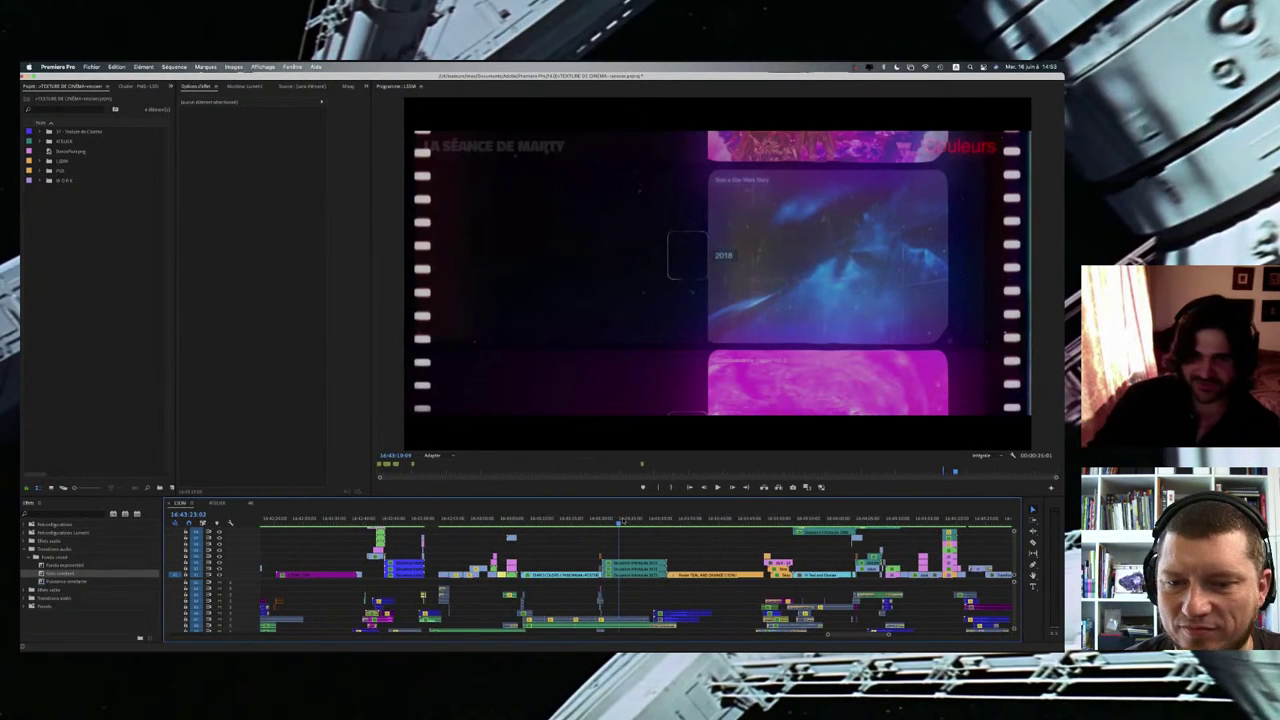
{"action": "left_click", "coordinate": [627, 520]}
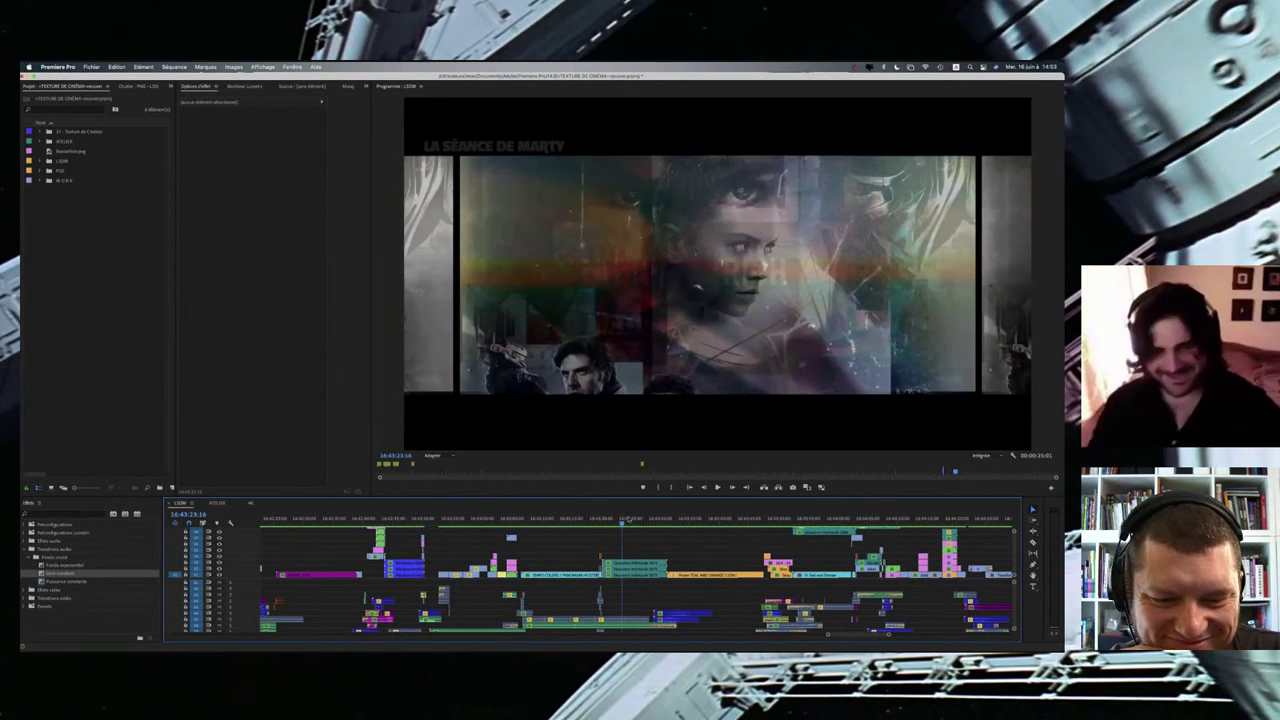
{"action": "left_click", "coordinate": [628, 519]}
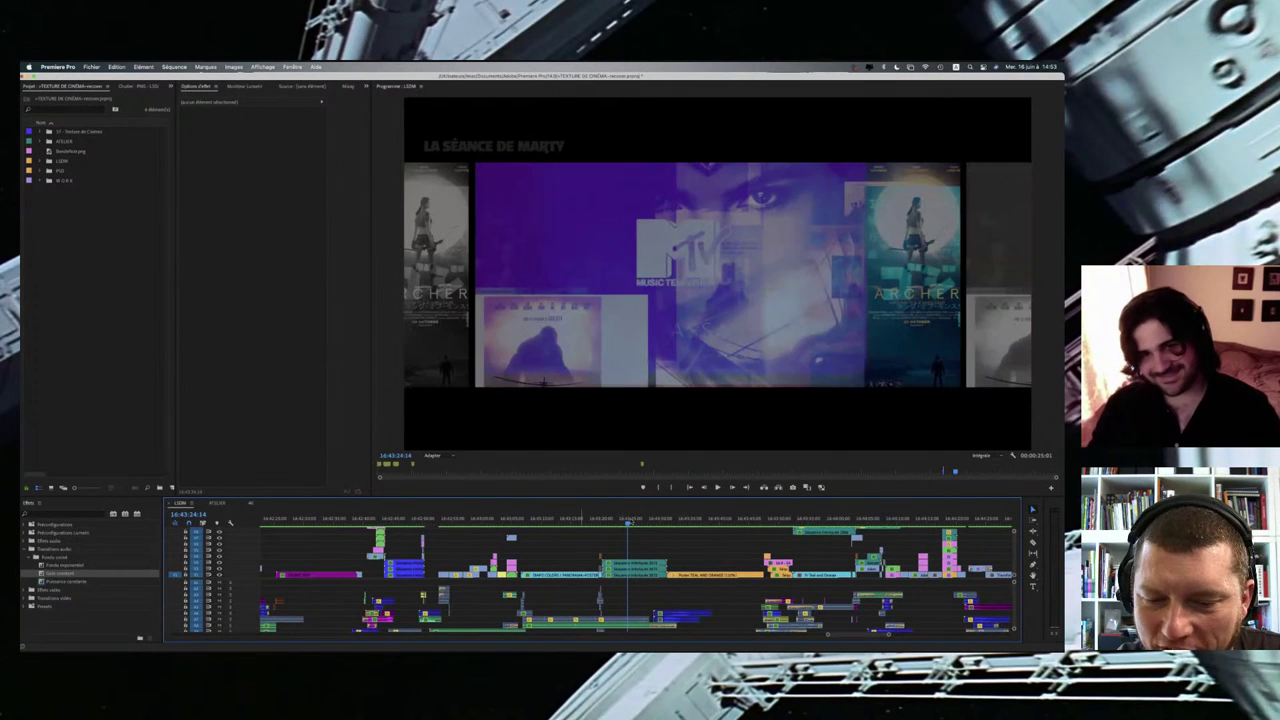
{"action": "key", "text": "="}
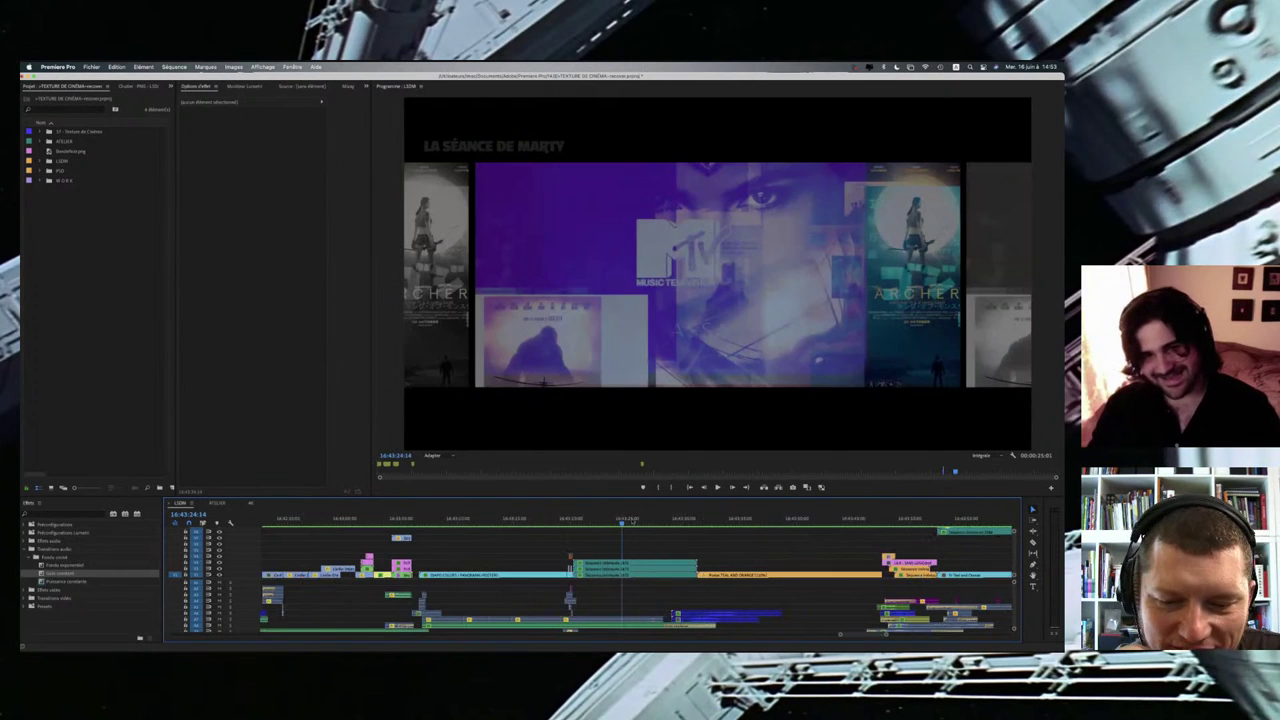
{"action": "left_click", "coordinate": [637, 519]}
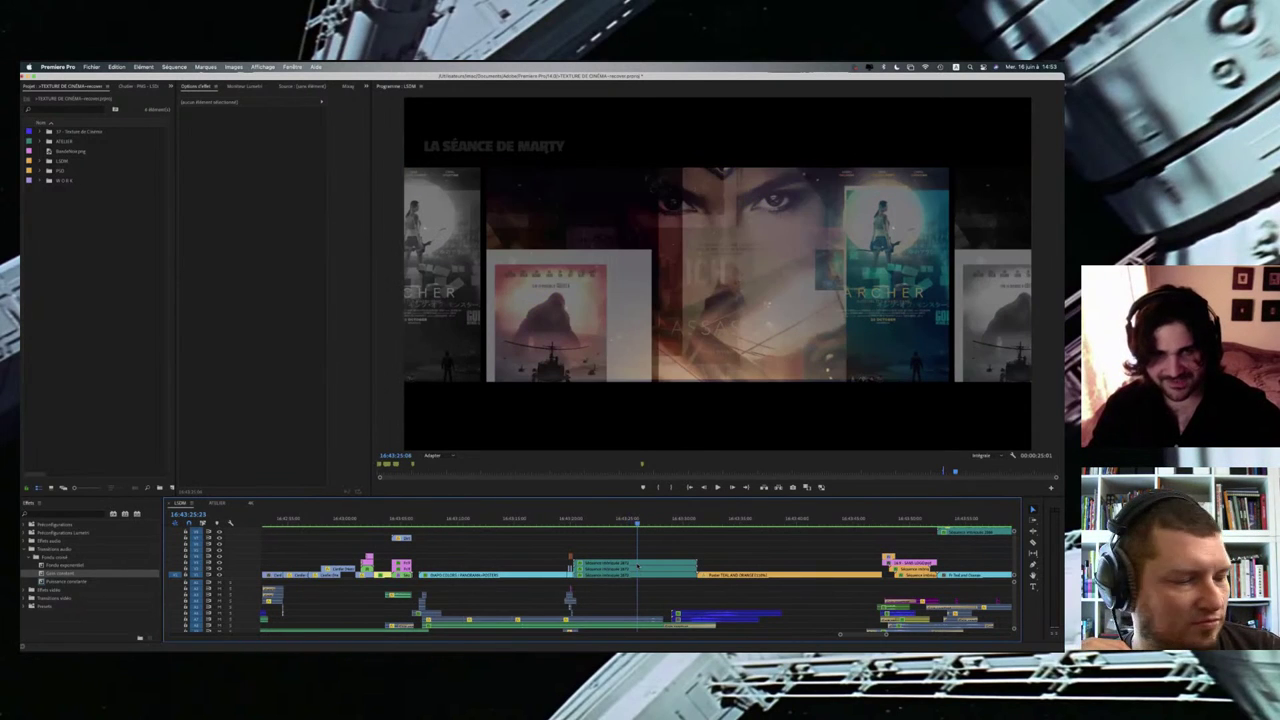
{"action": "key", "text": "F2"}
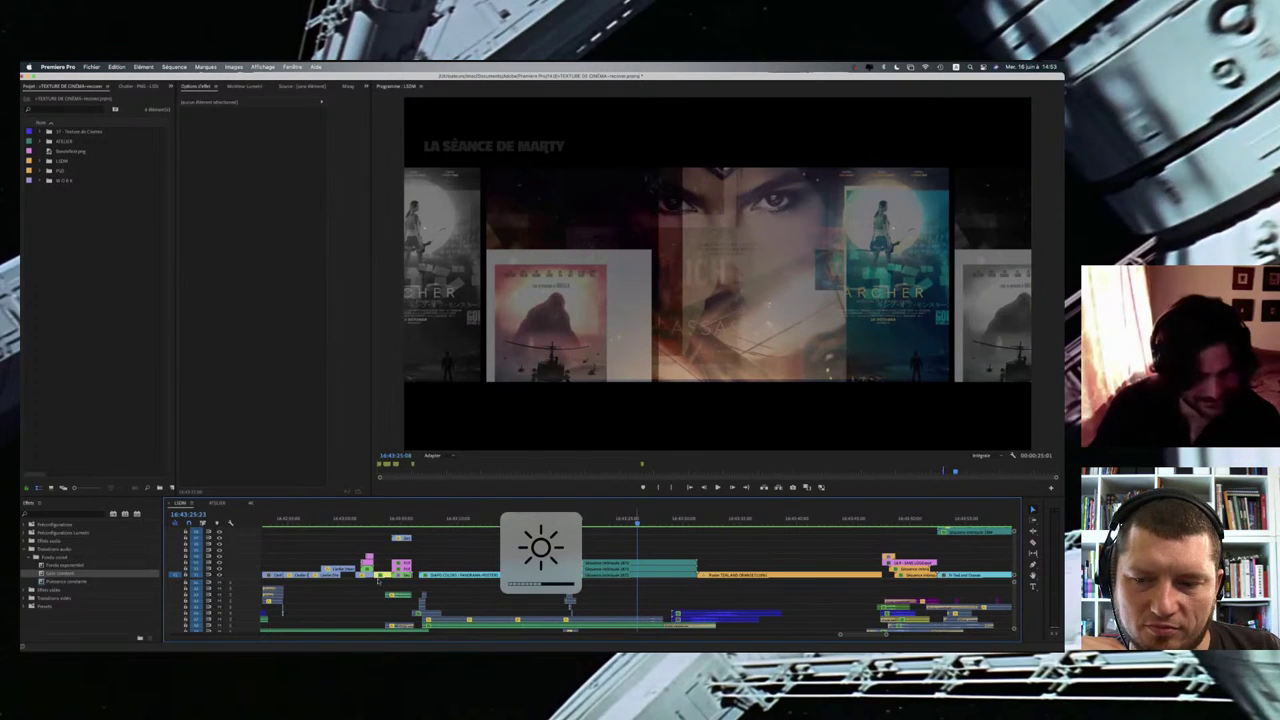
Step: Examine the poster clip's nested sequence, its effects and blend modes, open DIAPO COLORS / PANORAMA-POSTERS inside it, and return to LSDM
{"action": "left_click", "coordinate": [650, 563]}
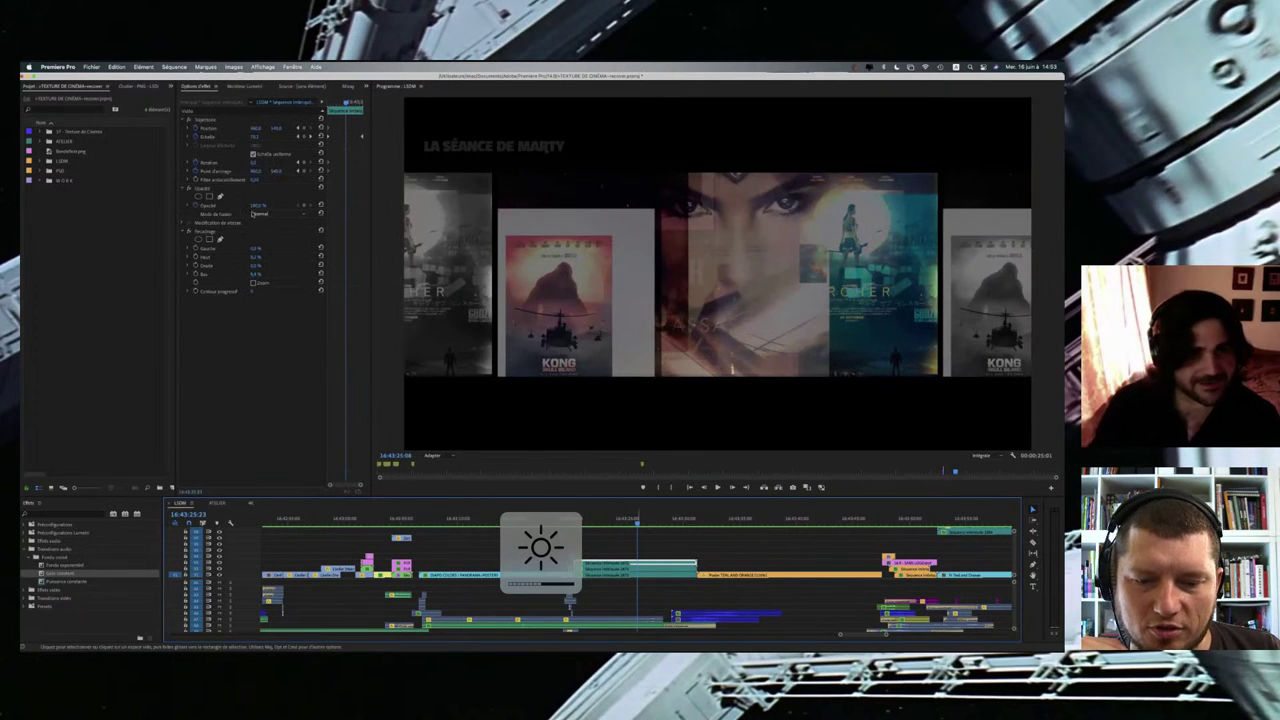
{"action": "key", "text": "shift+t"}
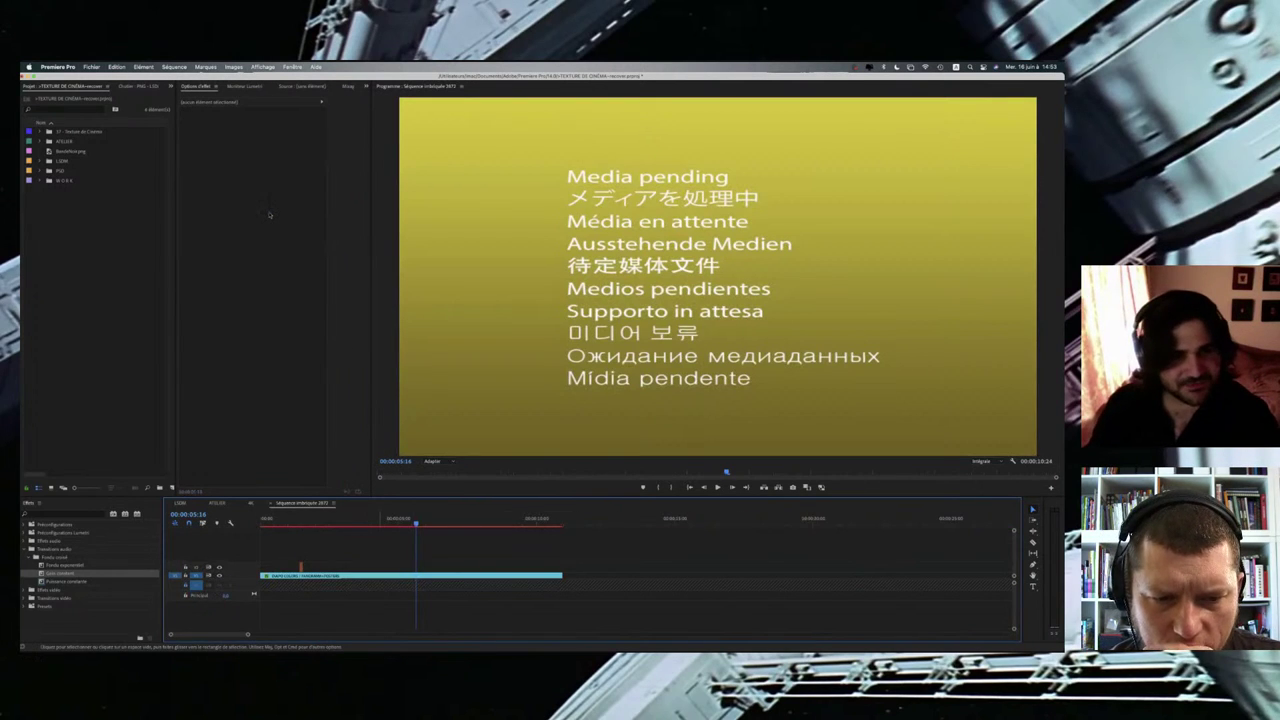
{"action": "key", "text": "d"}
{"action": "left_click", "coordinate": [277, 216]}
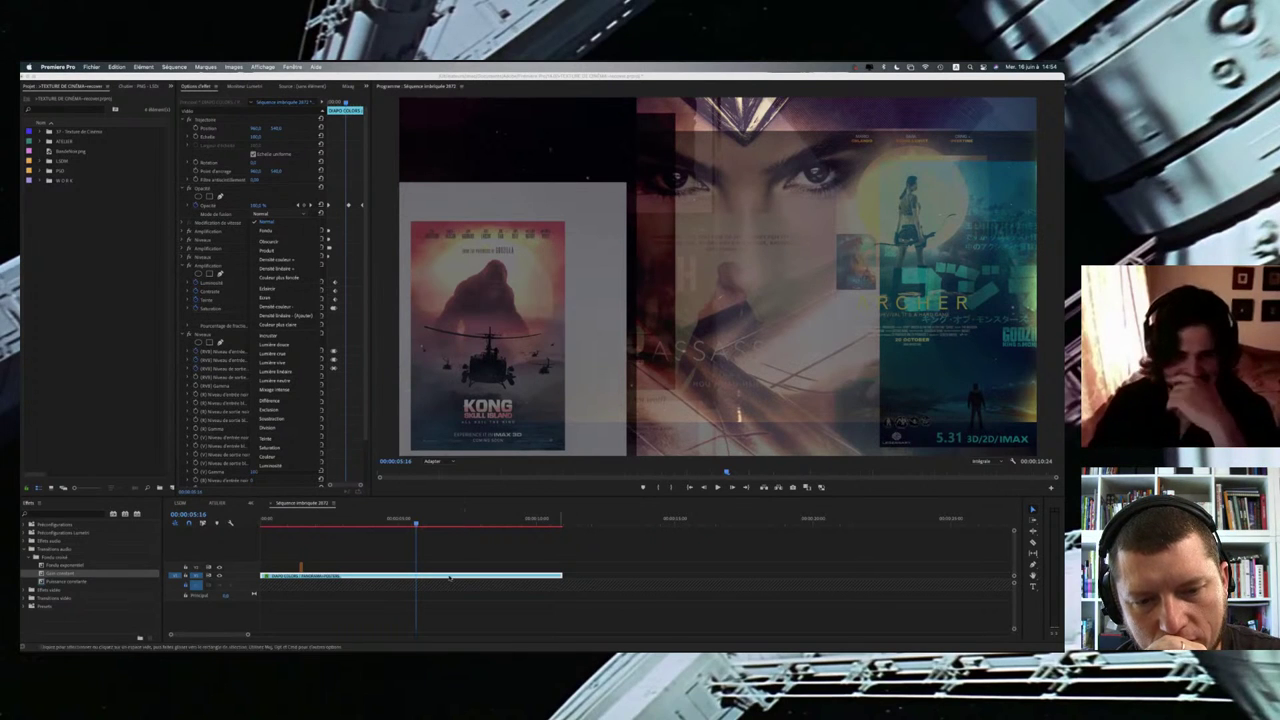
{"action": "left_click", "coordinate": [643, 529]}
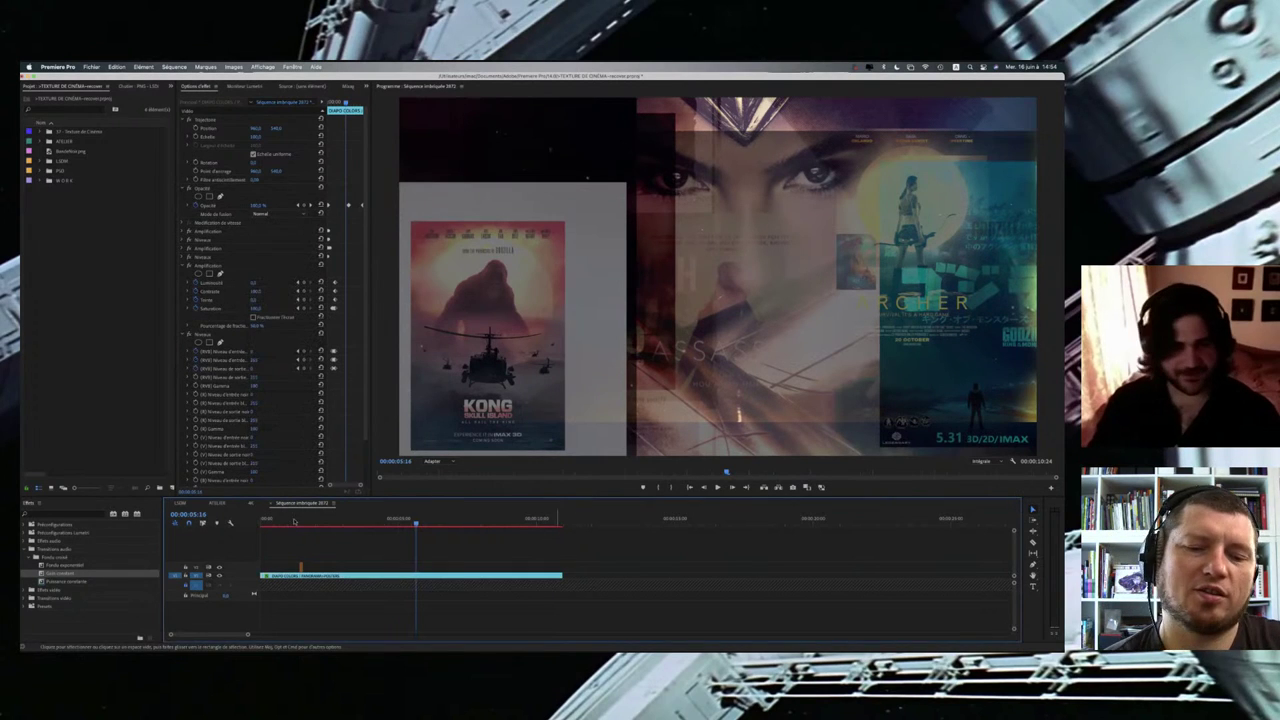
{"action": "double_click", "coordinate": [302, 576]}
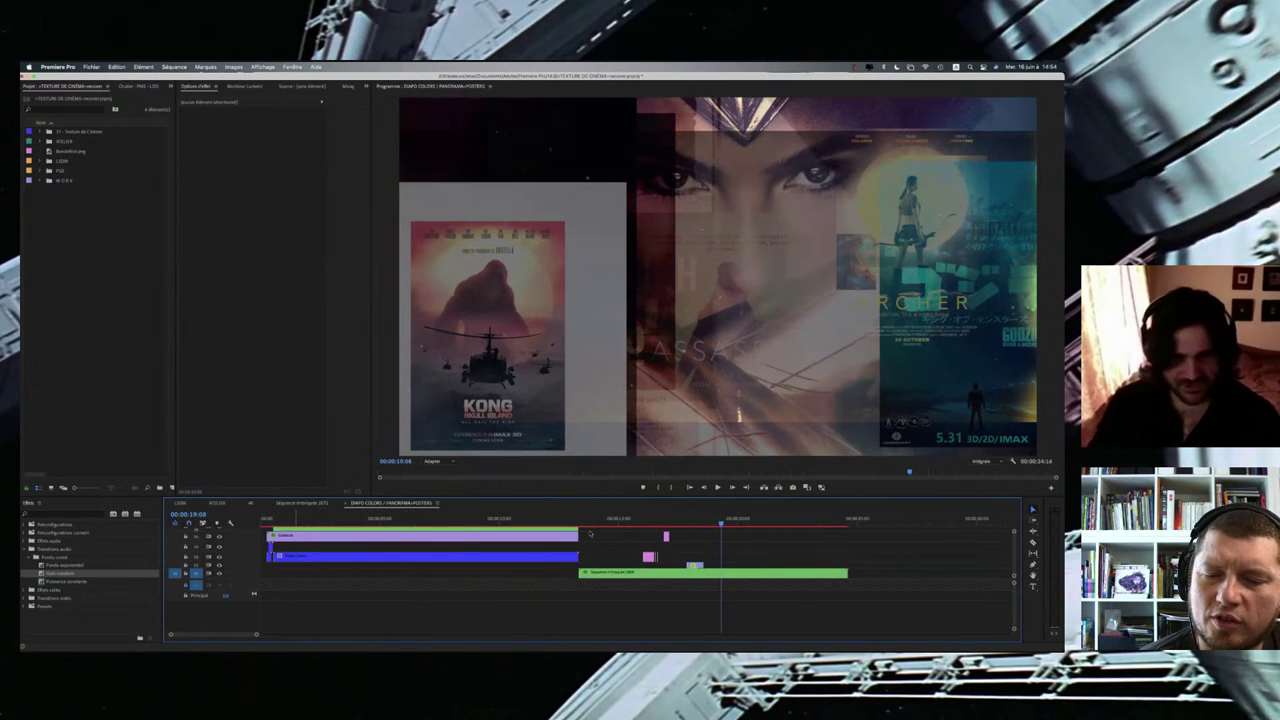
{"action": "key", "text": "shift+3"}
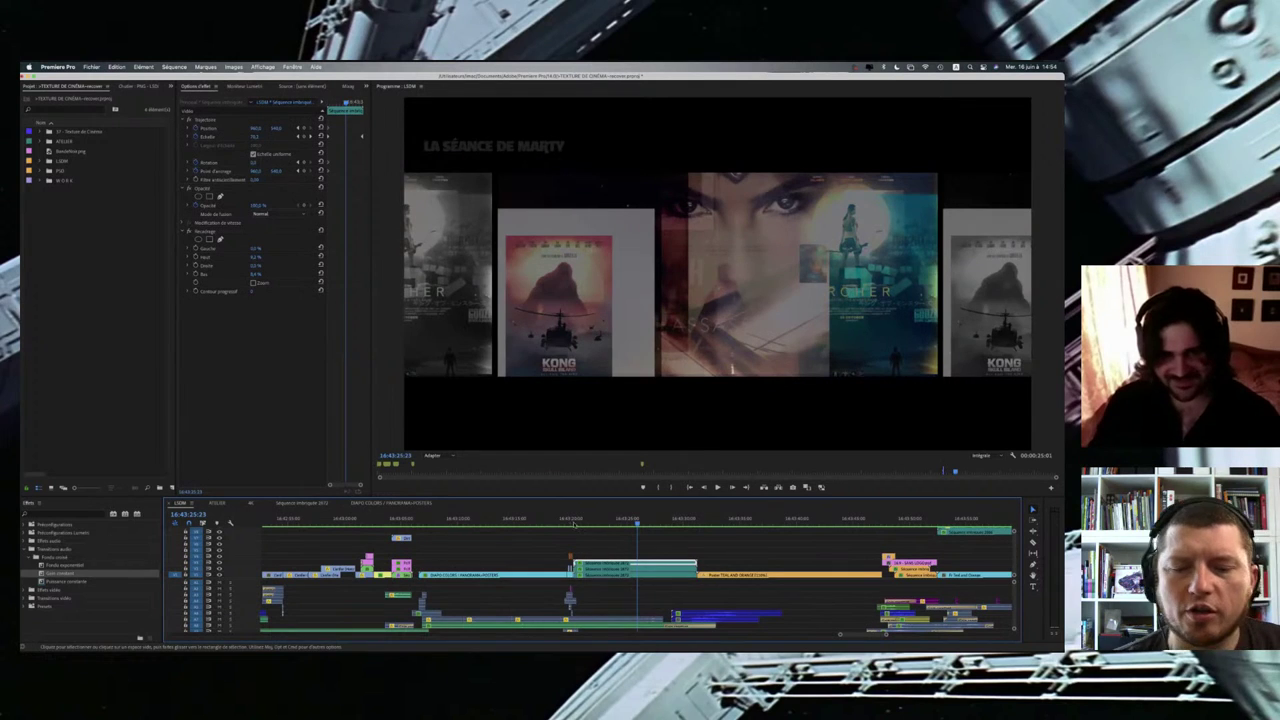
Step: Play the transition from the Couleurs filmstrip at 16:43:19 into the poster panorama, and scrub back over the posters
{"action": "left_click", "coordinate": [574, 524]}
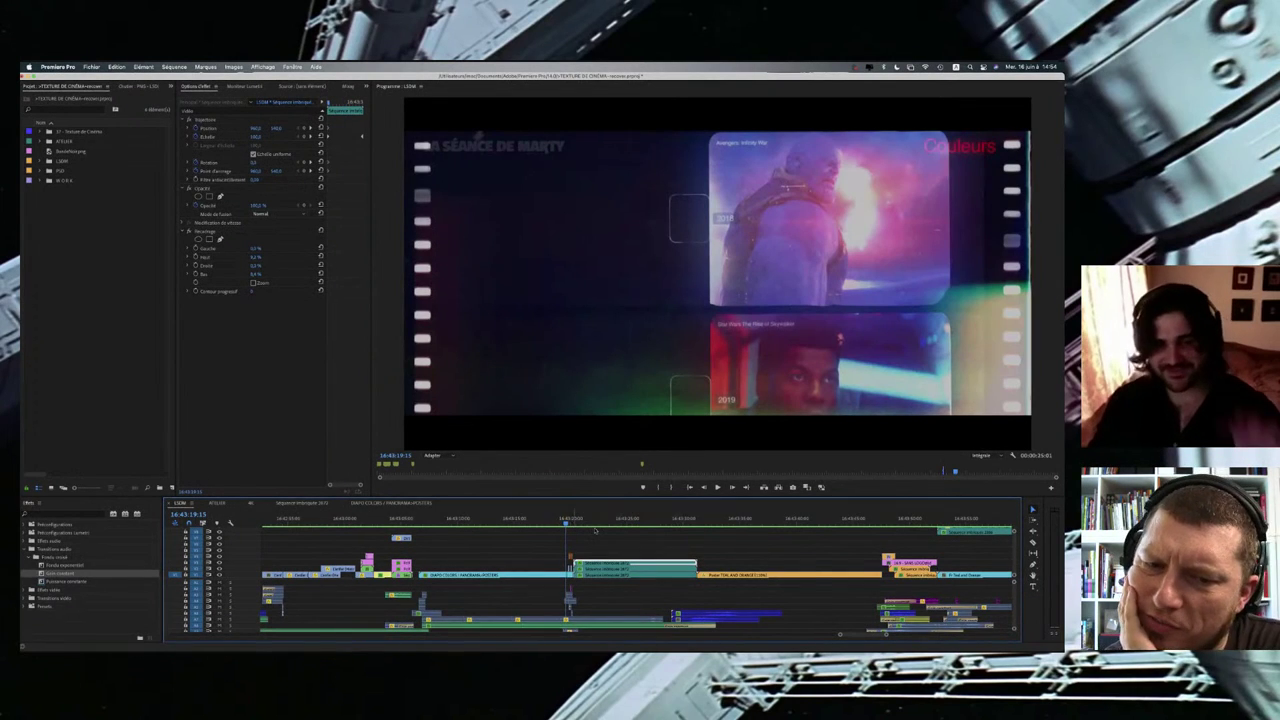
{"action": "key", "text": "equal"}
{"action": "key", "text": "equal"}
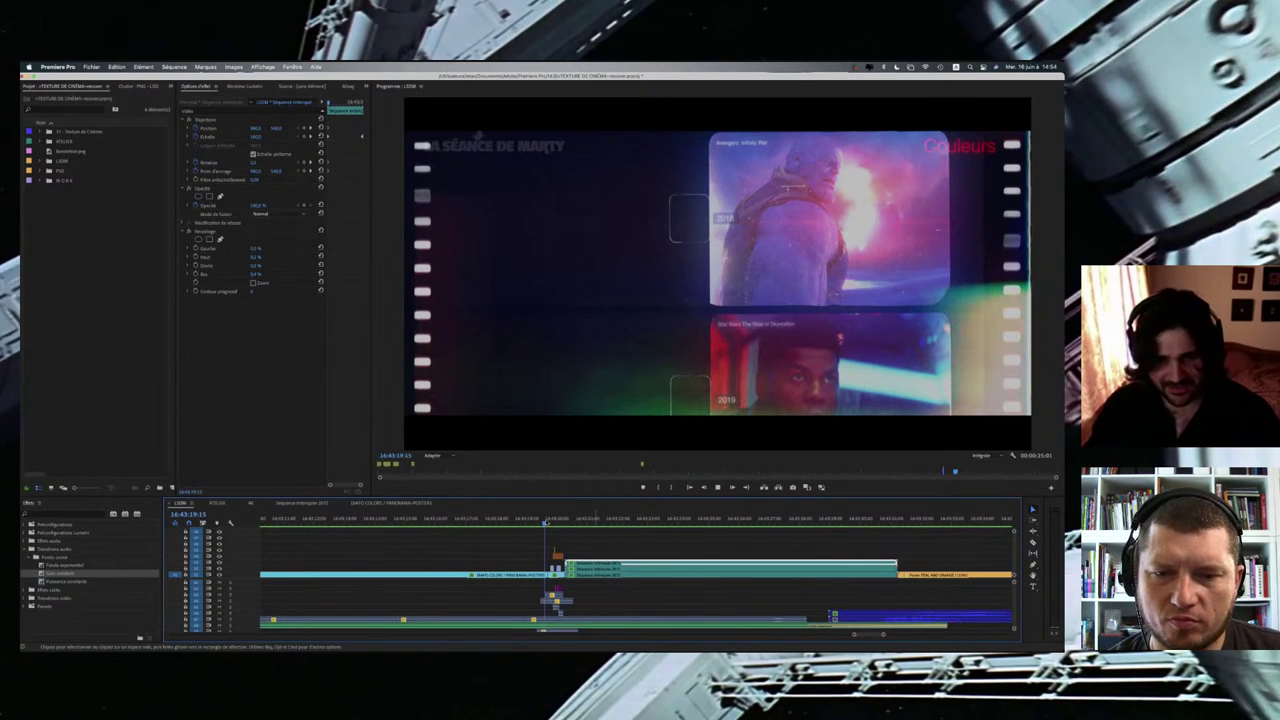
{"action": "left_click_drag", "start_coordinate": [546, 523], "coordinate": [548, 523]}
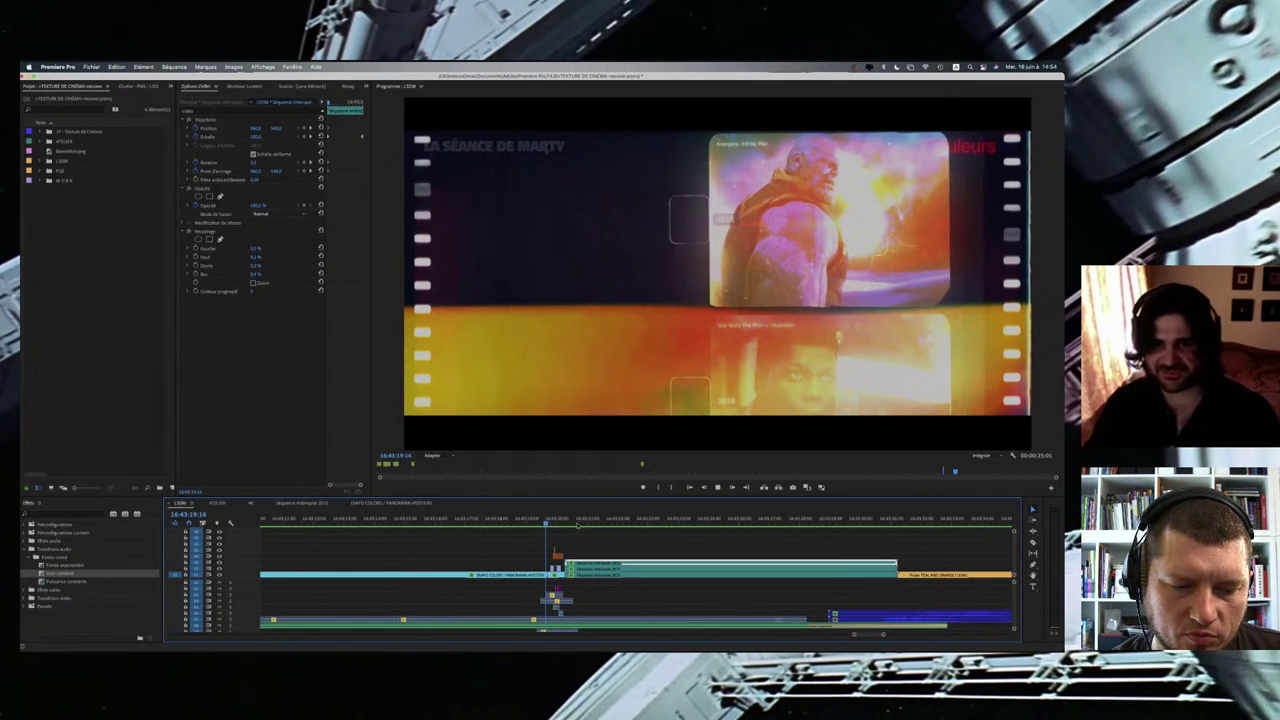
{"action": "key", "text": "space"}
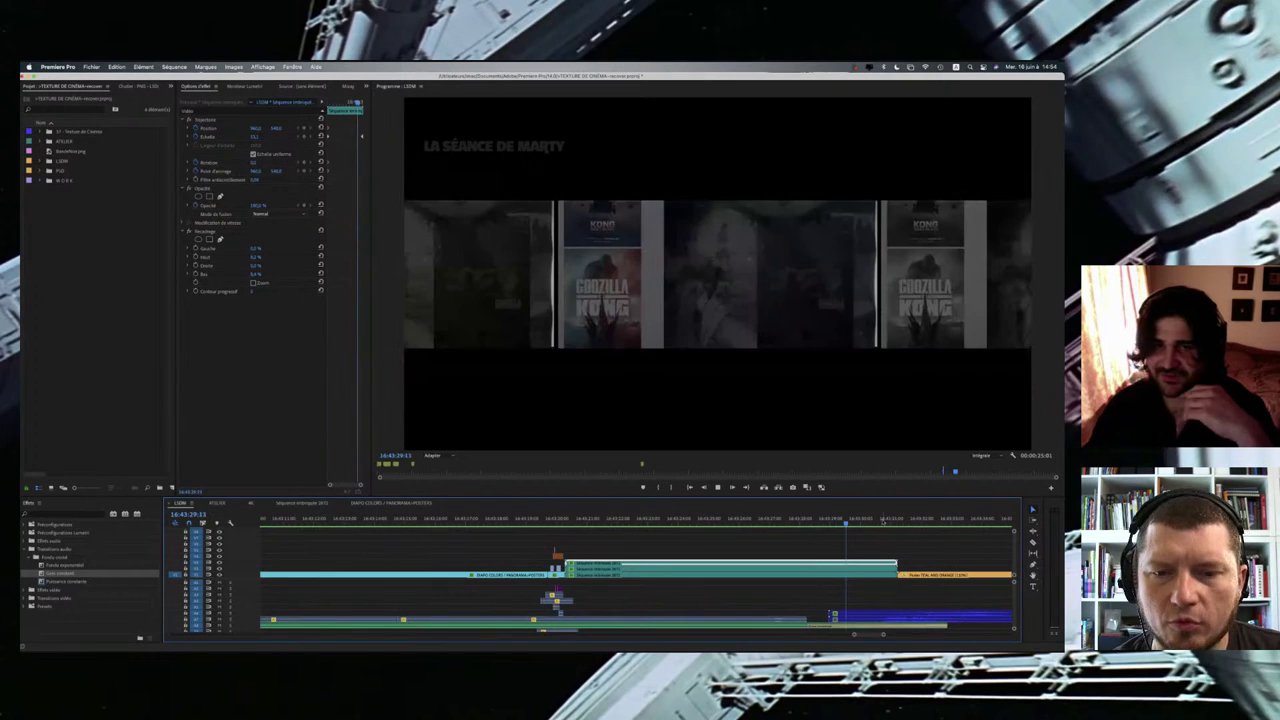
{"action": "left_click_drag", "start_coordinate": [889, 521], "coordinate": [710, 522]}
{"action": "left_click", "coordinate": [655, 530]}
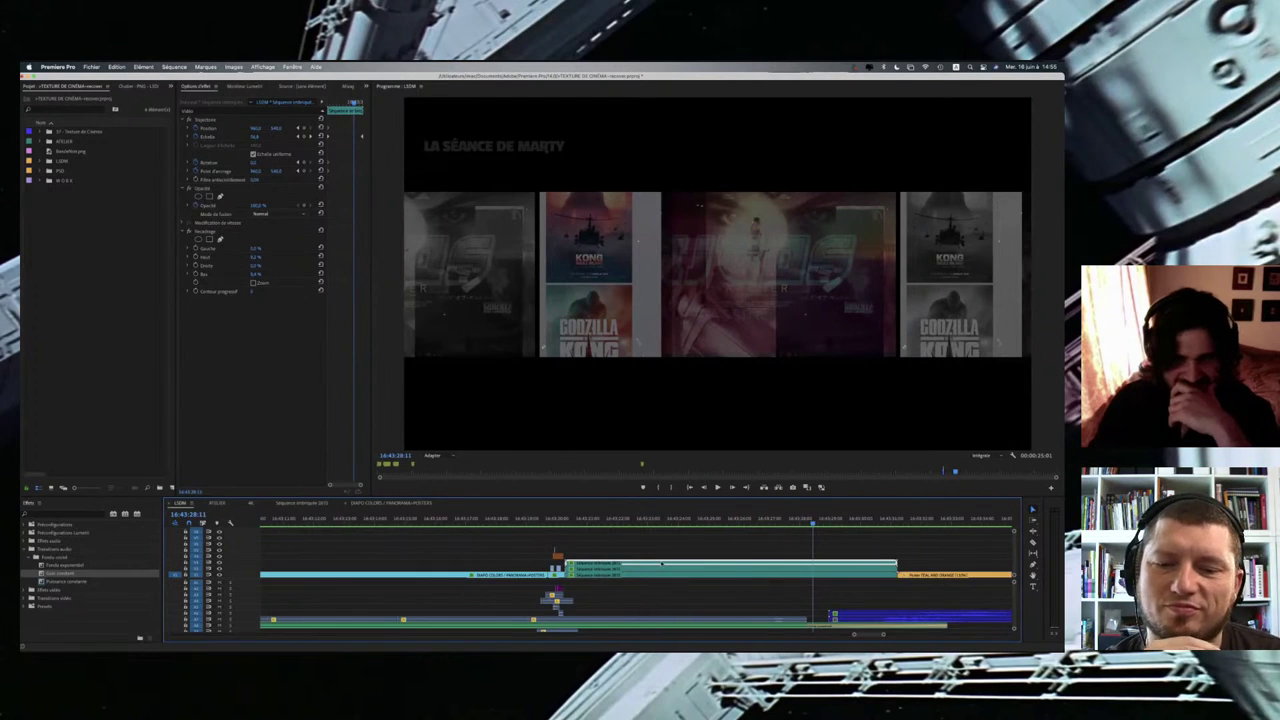
Step: Open the DIAPO COLORS / PANORAMA-POSTERS nest, enlarge its video track area to examine the stacked layers, and return to LSDM
{"action": "double_click", "coordinate": [662, 564]}
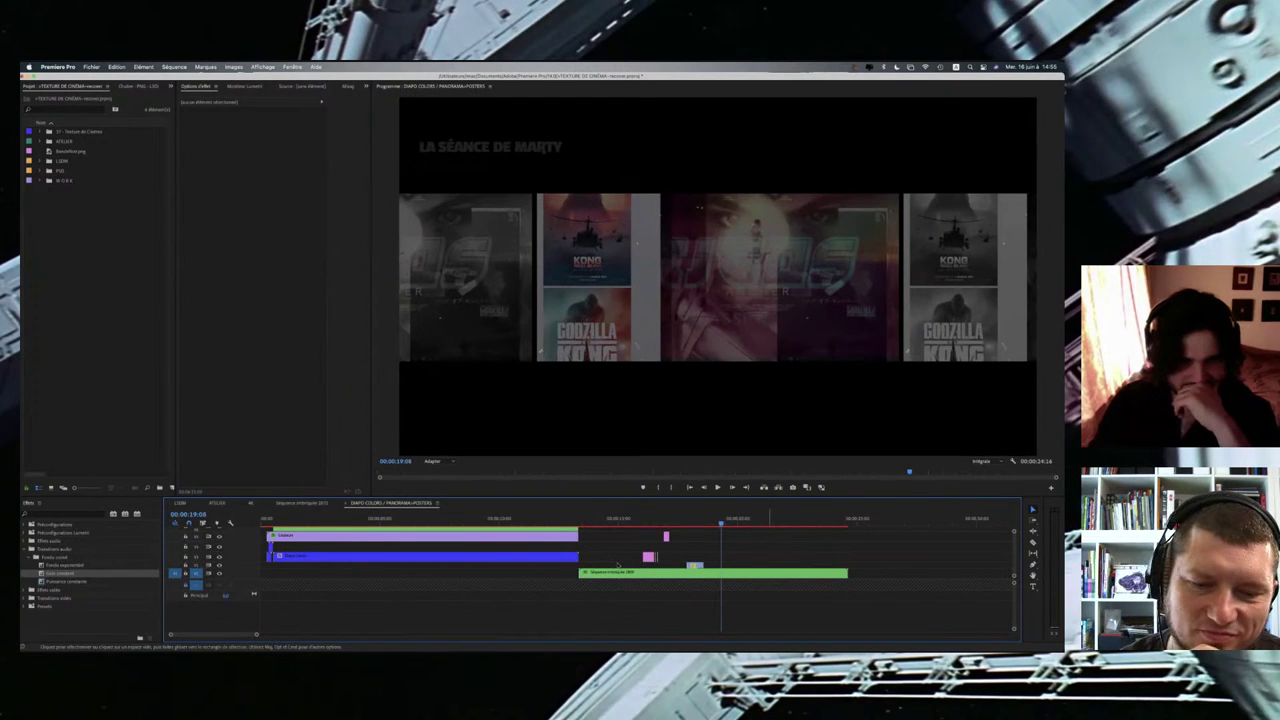
{"action": "left_click", "coordinate": [448, 519]}
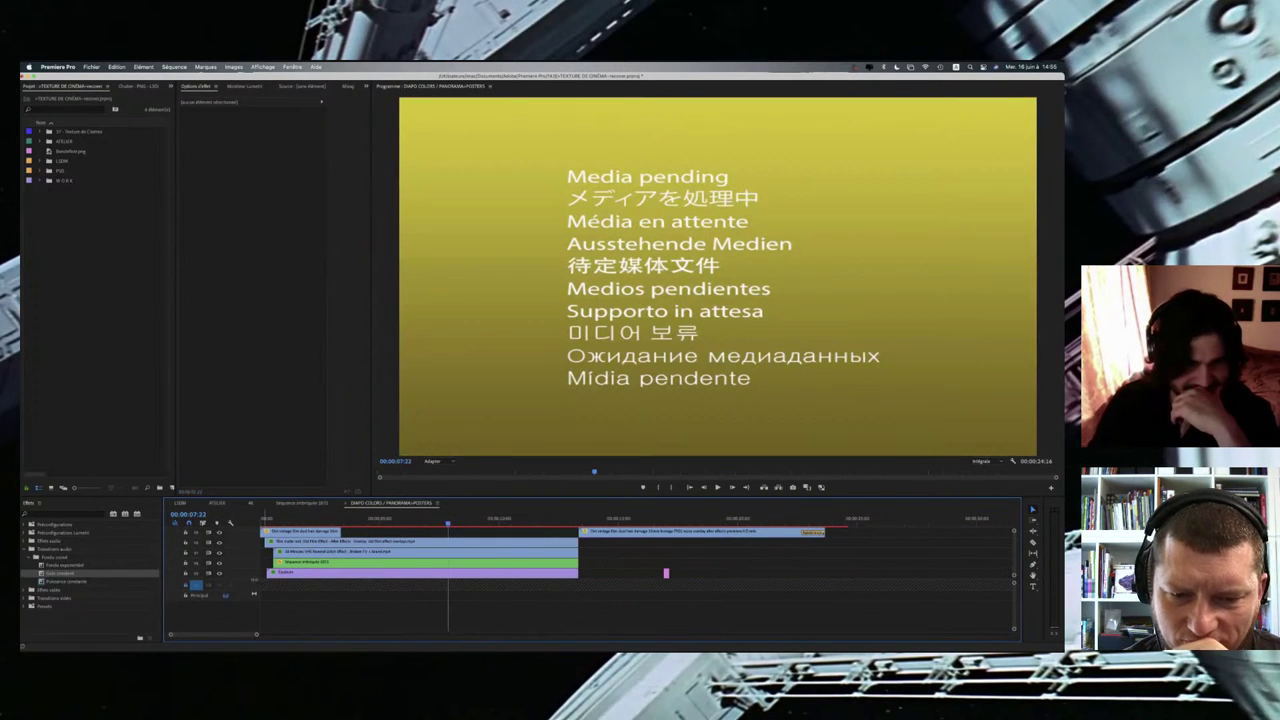
{"action": "left_click_drag", "start_coordinate": [254, 580], "coordinate": [254, 632]}
{"action": "scroll", "coordinate": [493, 550], "scroll_direction": "down", "scroll_amount": 2}
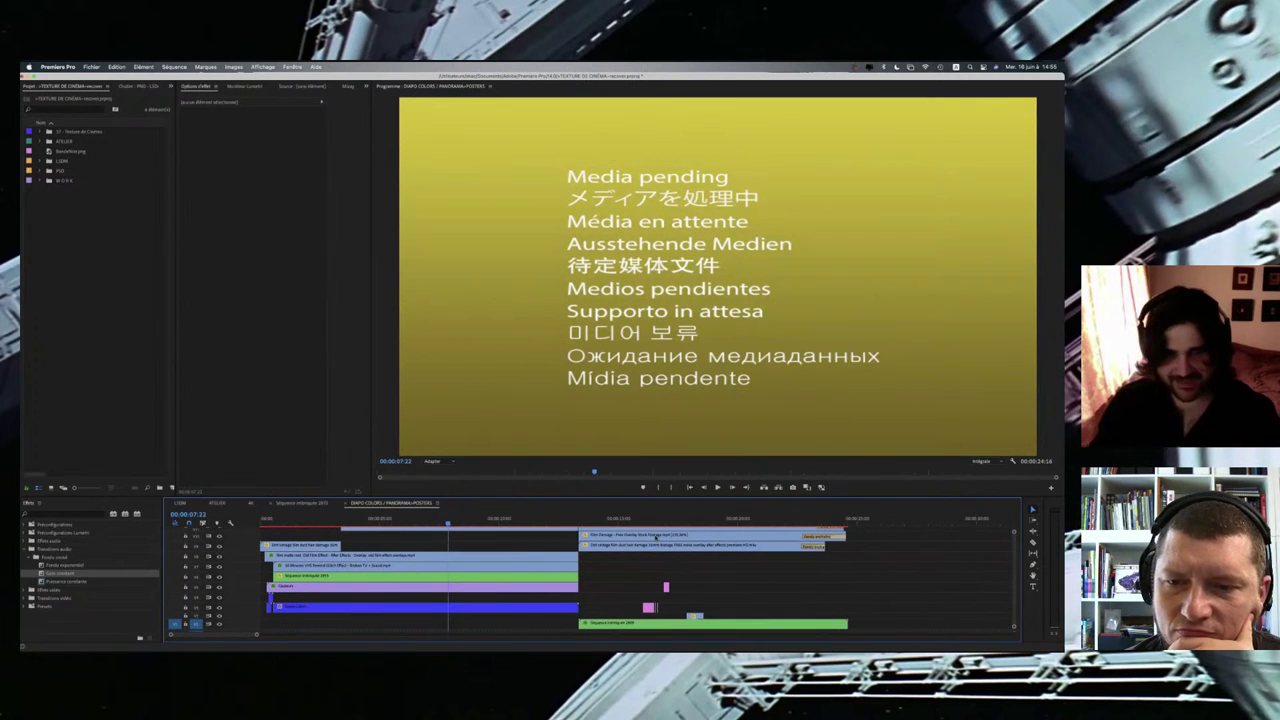
{"action": "left_click", "coordinate": [302, 503]}
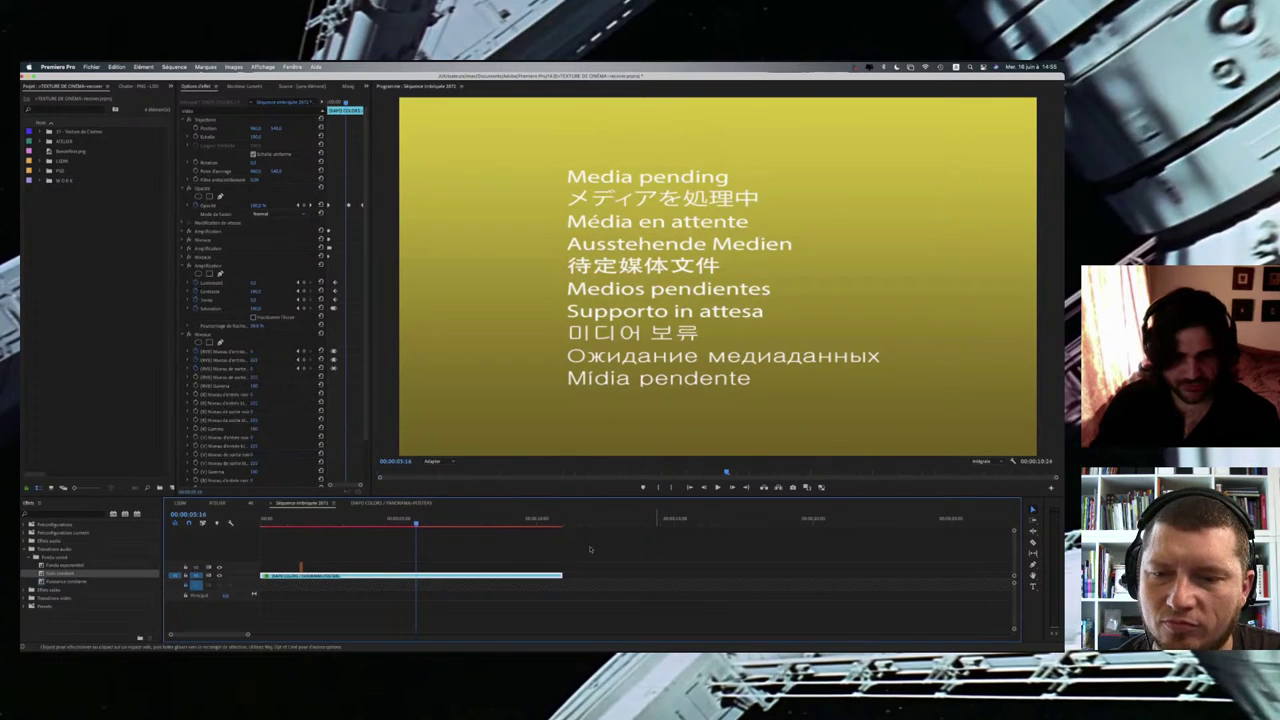
{"action": "key", "text": "shift+3"}
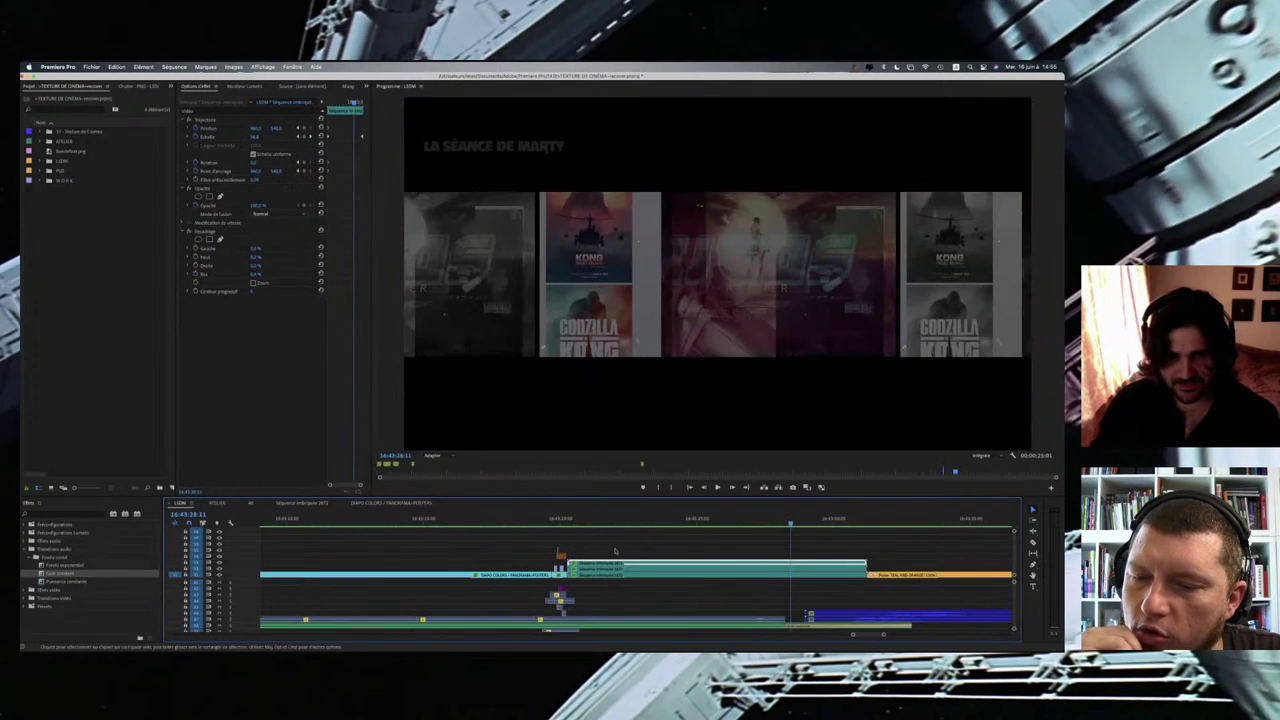
Step: Locate the poster passage within the wider LSDM timeline, revisit the layers of its nested sequence, and switch back to LSDM
{"action": "key", "text": "backslash"}
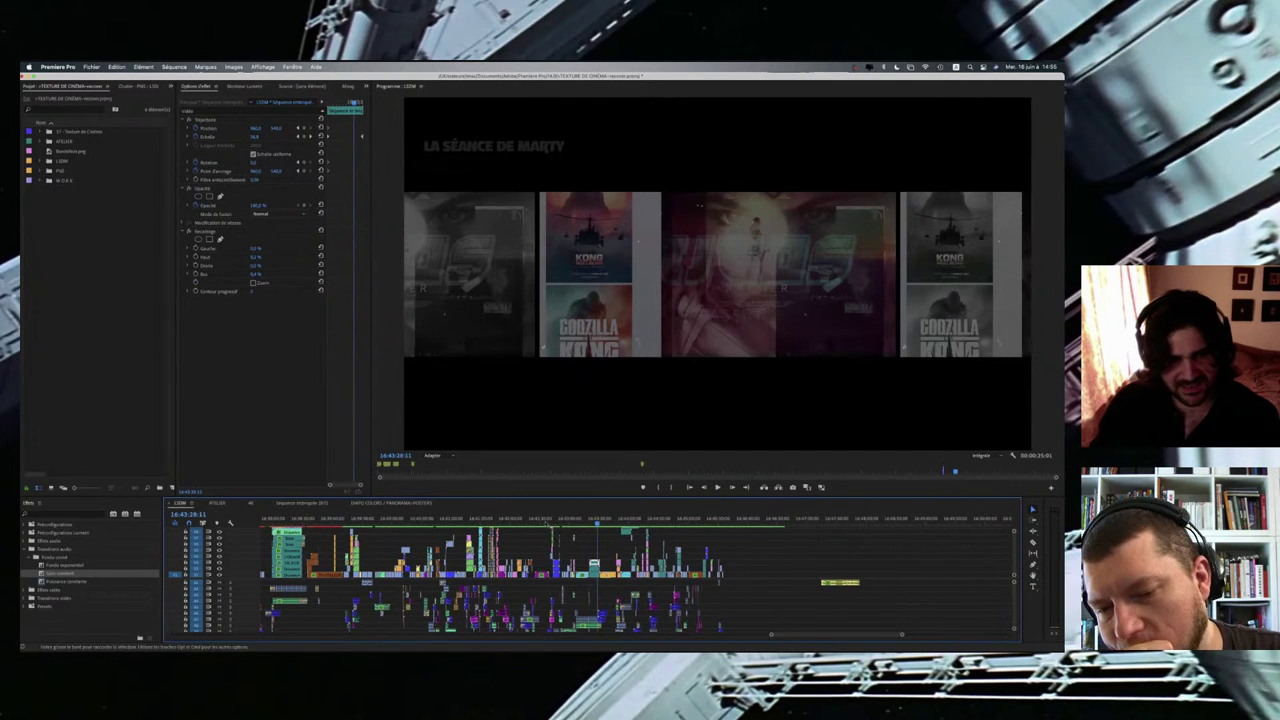
{"action": "key", "text": "equal"}
{"action": "double_click", "coordinate": [655, 556]}
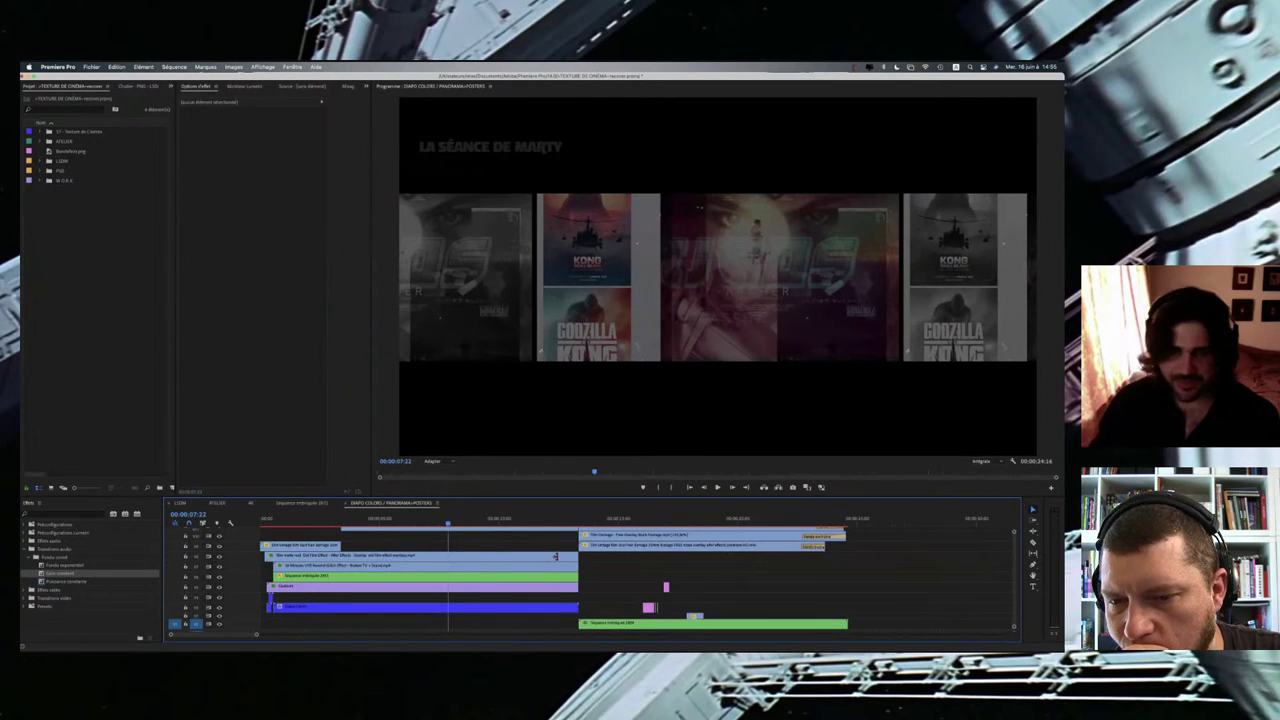
{"action": "left_click", "coordinate": [181, 503]}
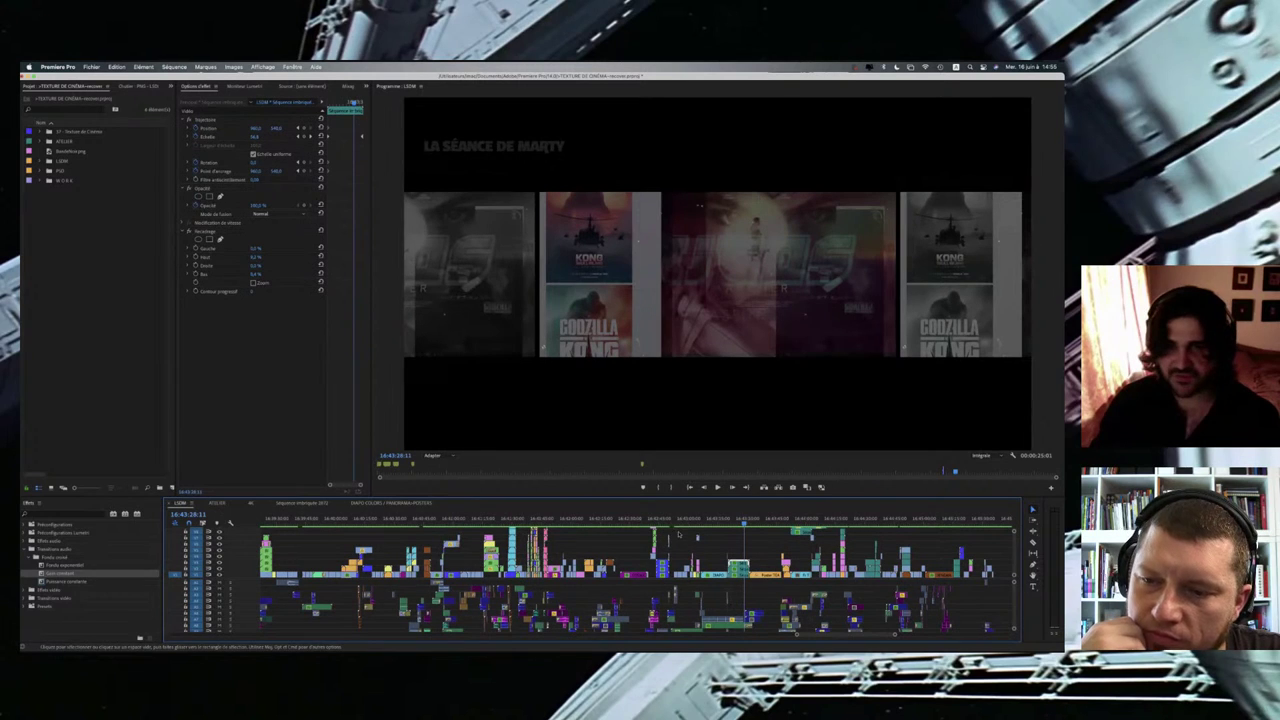
Step: Find the DIAPO COLORS clip in the LSDM timeline and scrub to its filmstrip at 16:43:18:13
{"action": "key", "text": "minus"}
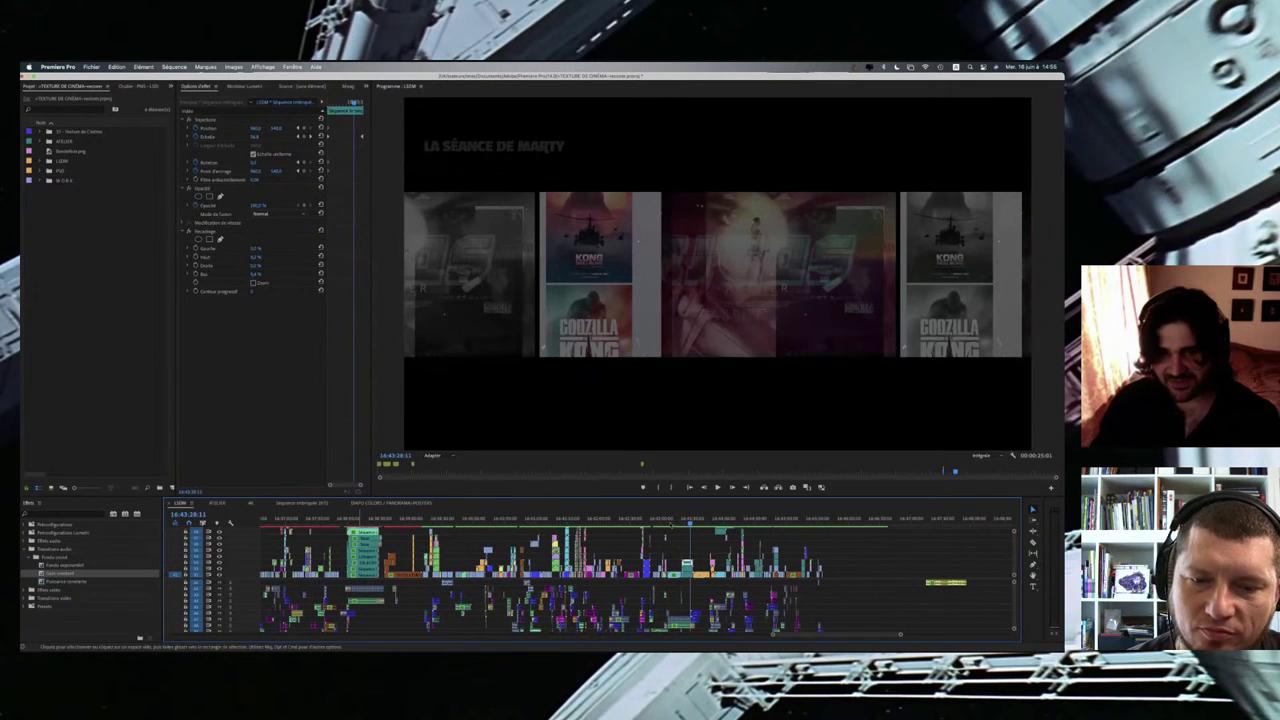
{"action": "key", "text": "equal"}
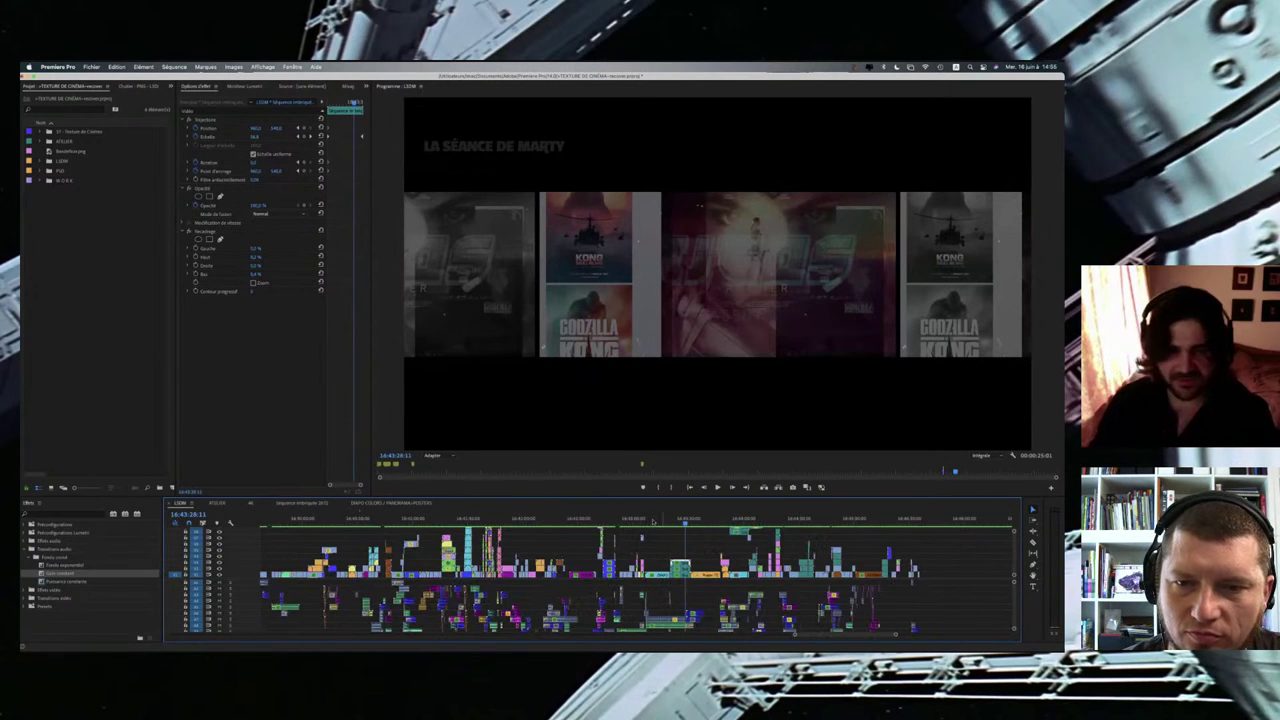
{"action": "left_click", "coordinate": [652, 521]}
{"action": "key", "text": "equal"}
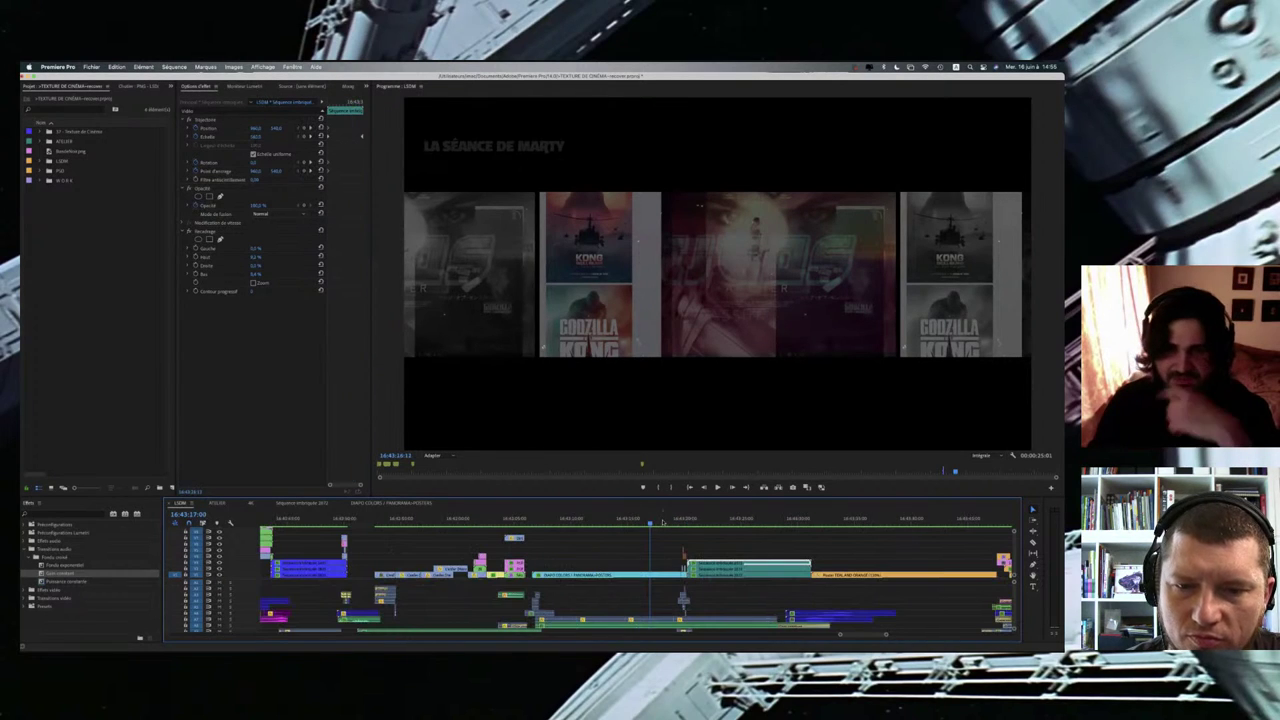
{"action": "left_click_drag", "start_coordinate": [667, 522], "coordinate": [677, 522]}
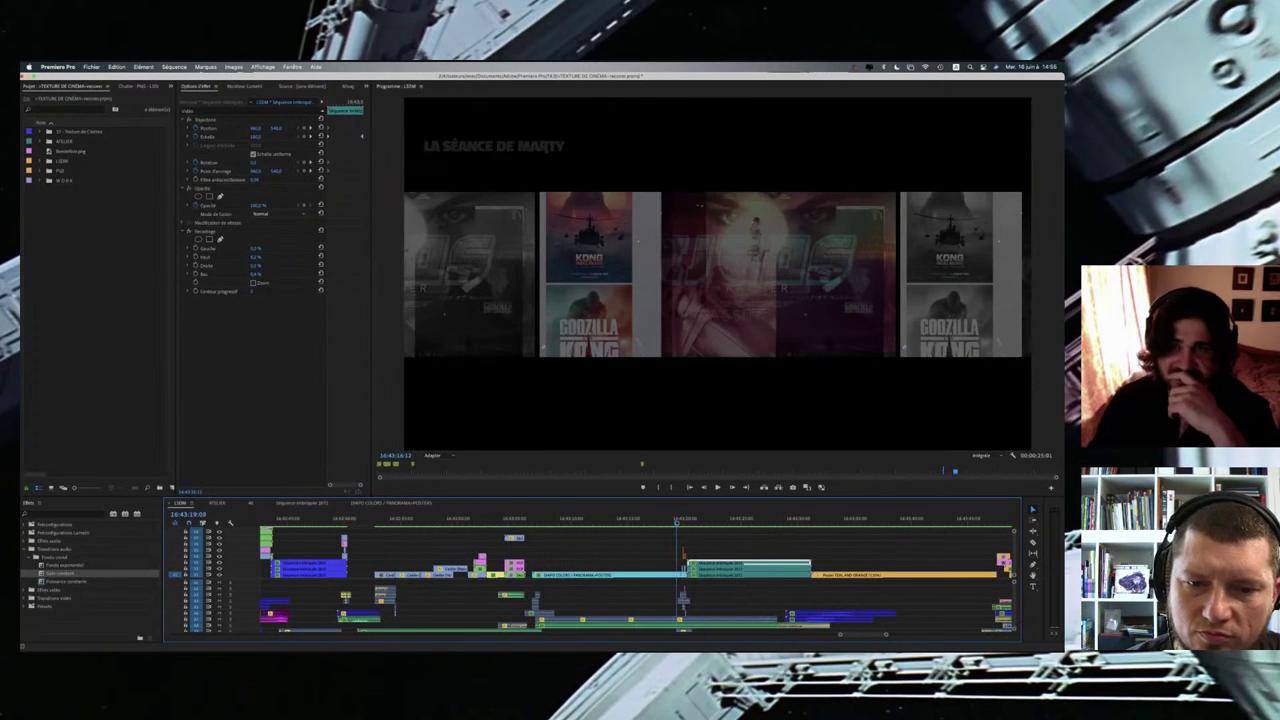
{"action": "left_click", "coordinate": [666, 522]}
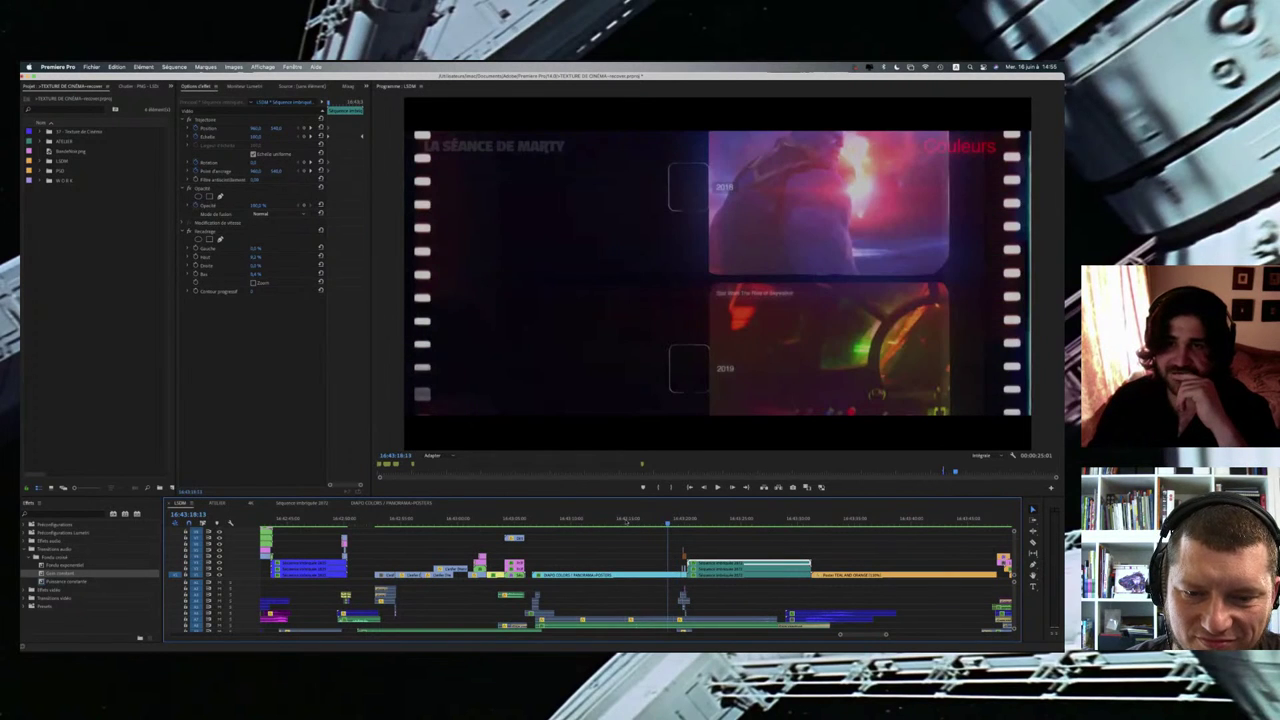
Step: Scrub the Couleurs filmstrip back to its beginning near 16:43:07 and play it from there
{"action": "left_click", "coordinate": [628, 521]}
{"action": "left_click", "coordinate": [604, 521]}
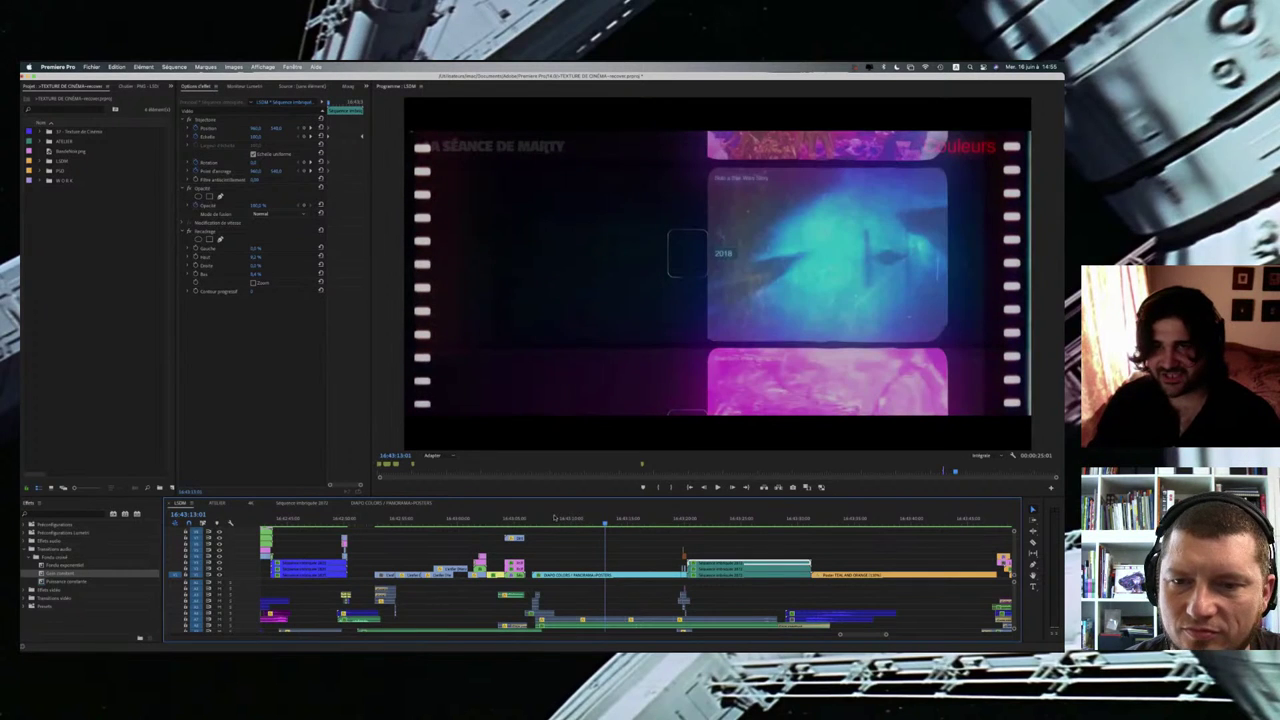
{"action": "left_click", "coordinate": [548, 519]}
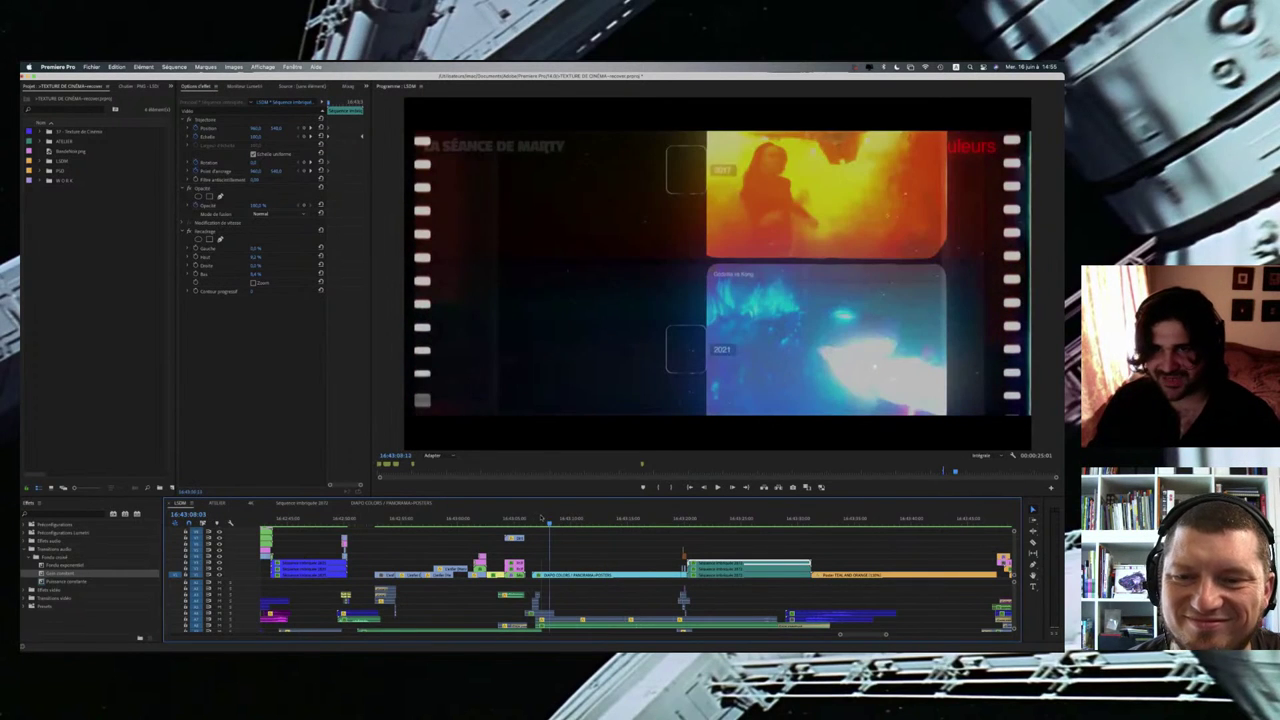
{"action": "left_click", "coordinate": [537, 519]}
{"action": "key", "text": "space"}
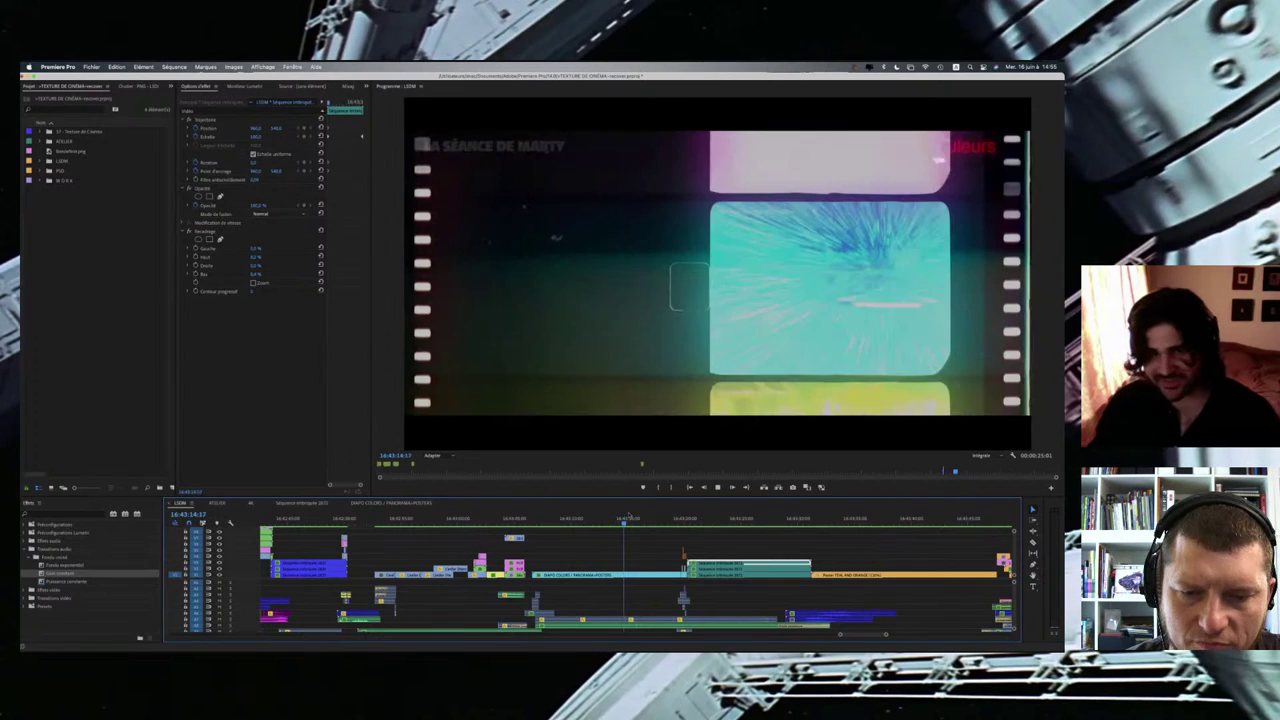
Step: Scrub over the filmstrip frames between 16:43:10 and 16:43:14, and continue from 16:43:12:16 into the poster panorama
{"action": "left_click_drag", "start_coordinate": [631, 520], "coordinate": [608, 522]}
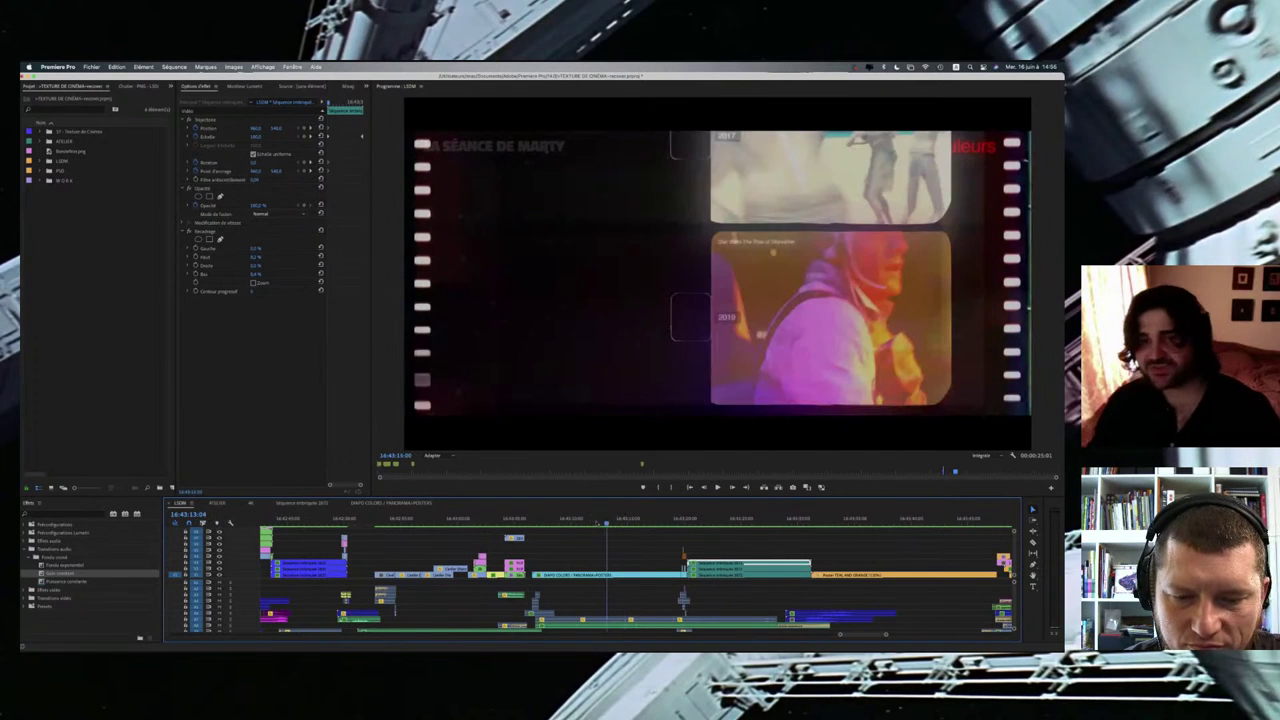
{"action": "left_click", "coordinate": [596, 520]}
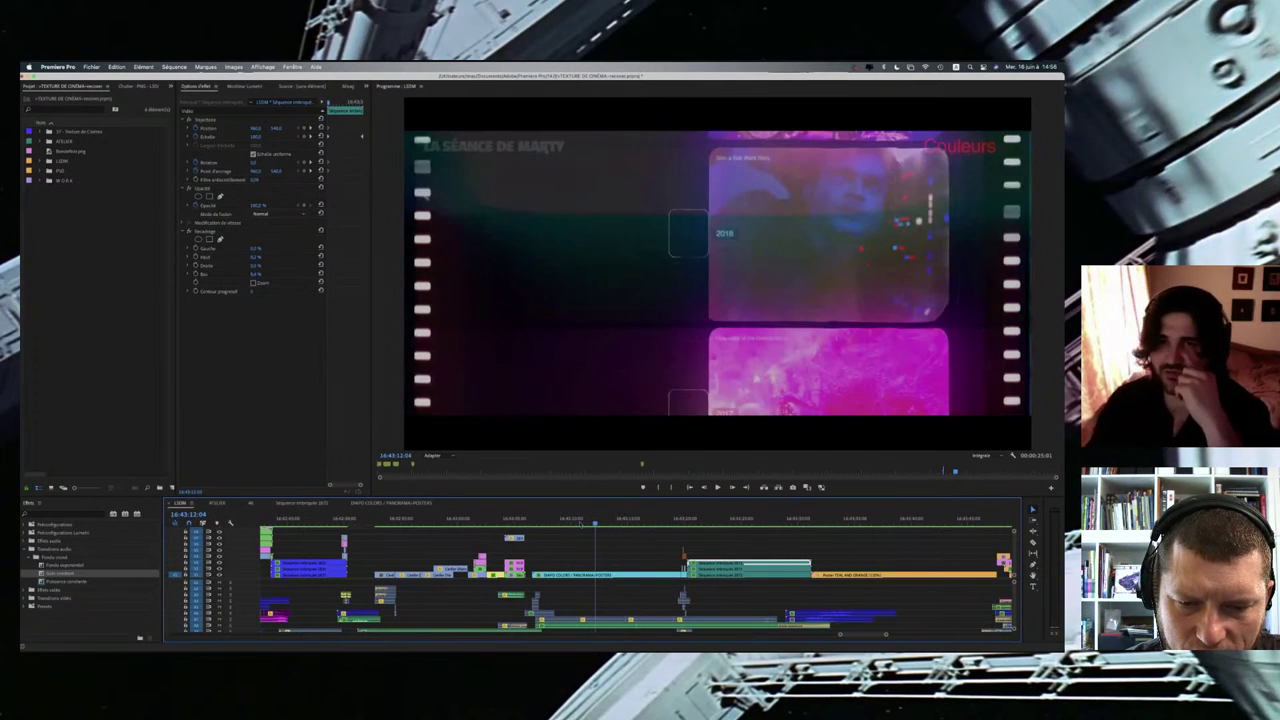
{"action": "left_click", "coordinate": [578, 521]}
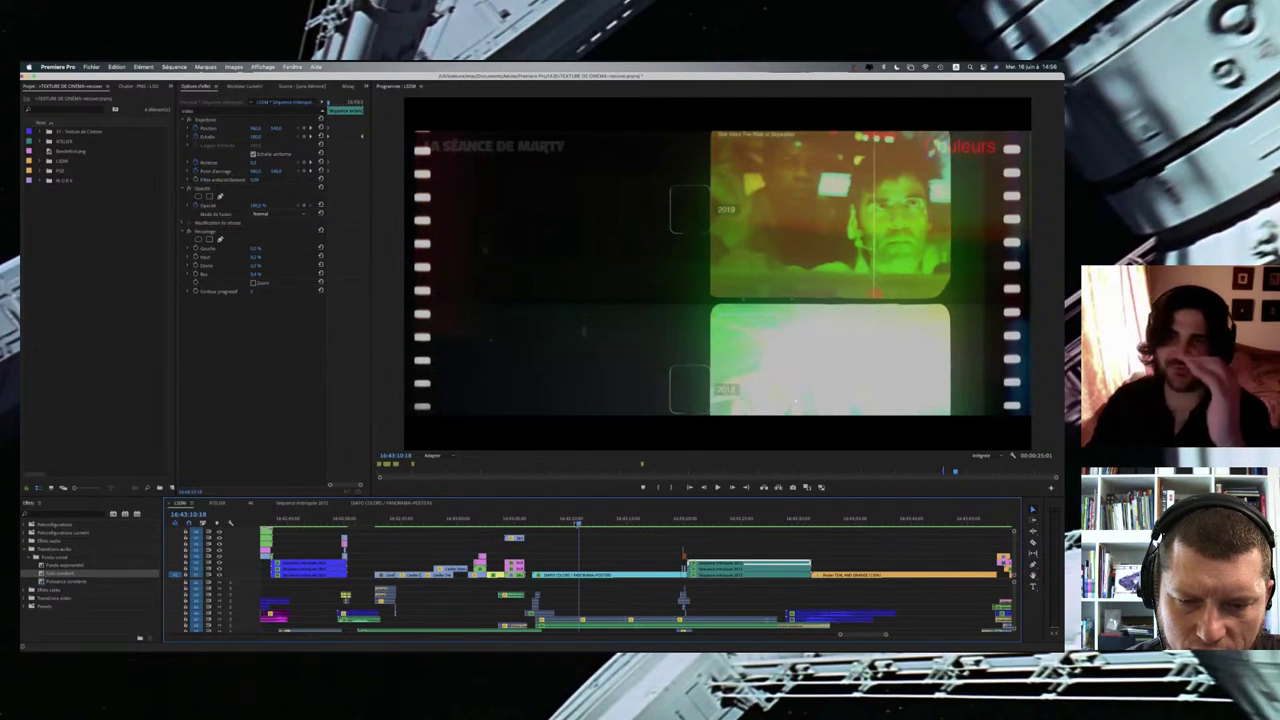
{"action": "left_click_drag", "start_coordinate": [579, 523], "coordinate": [600, 523]}
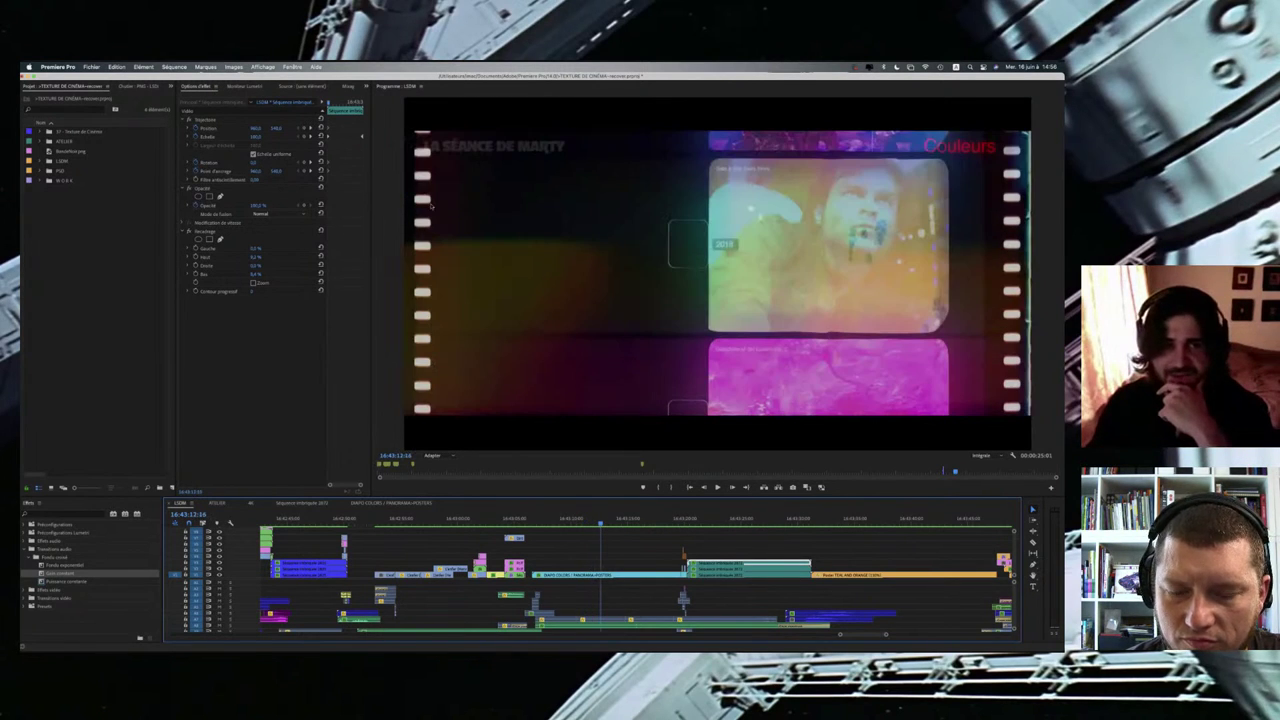
{"action": "key", "text": "Right"}
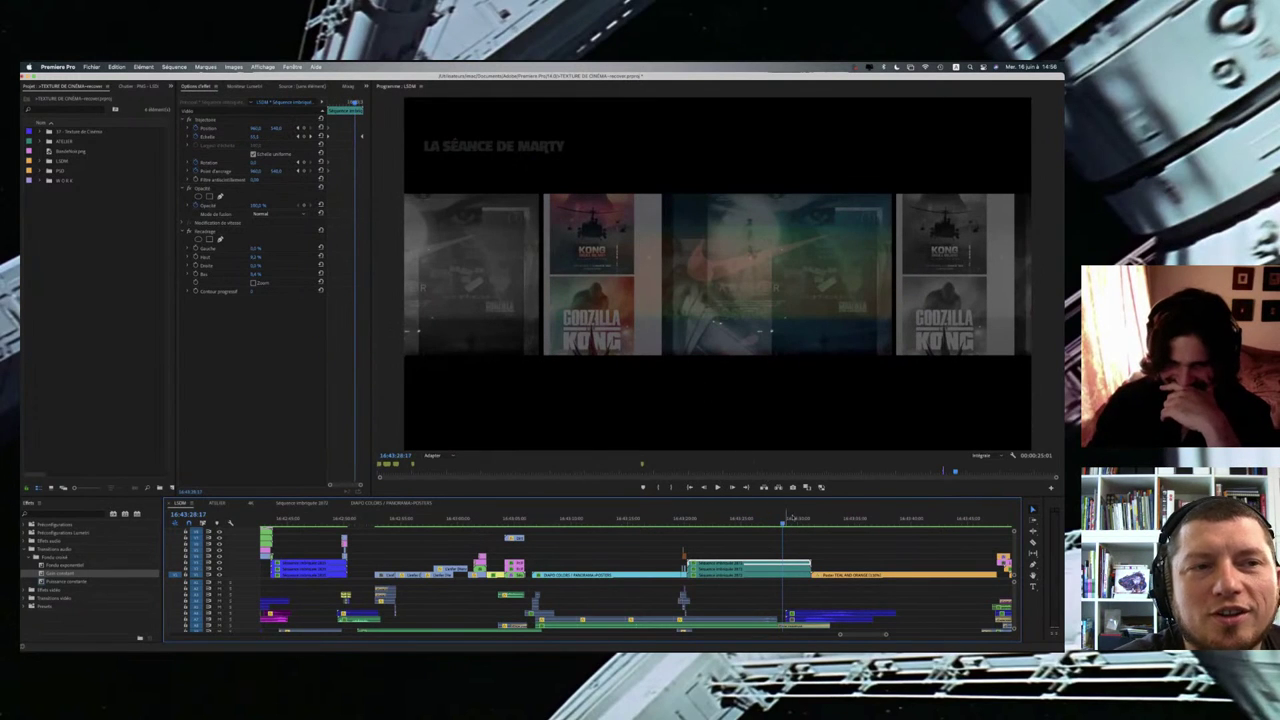
Step: Scrub back and forth over the zooming poster panorama, ending at 16:43:25:11
{"action": "left_click_drag", "start_coordinate": [785, 524], "coordinate": [713, 515]}
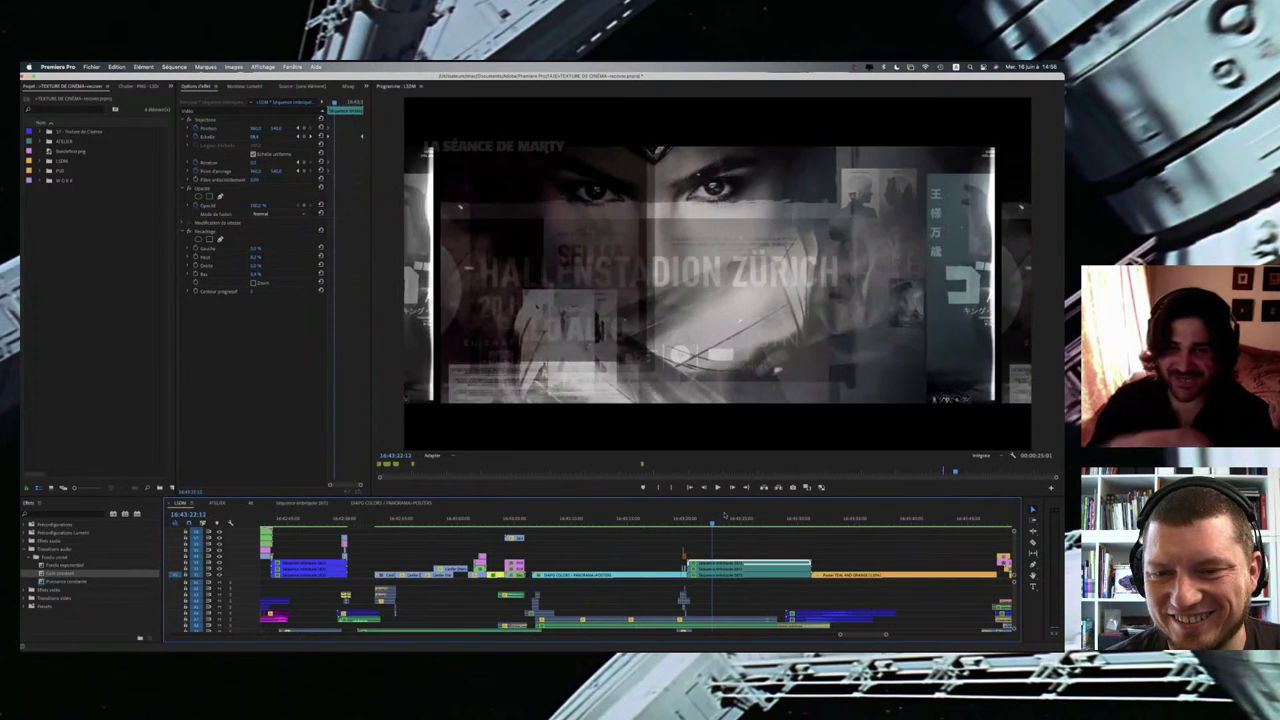
{"action": "left_click_drag", "start_coordinate": [725, 515], "coordinate": [734, 516]}
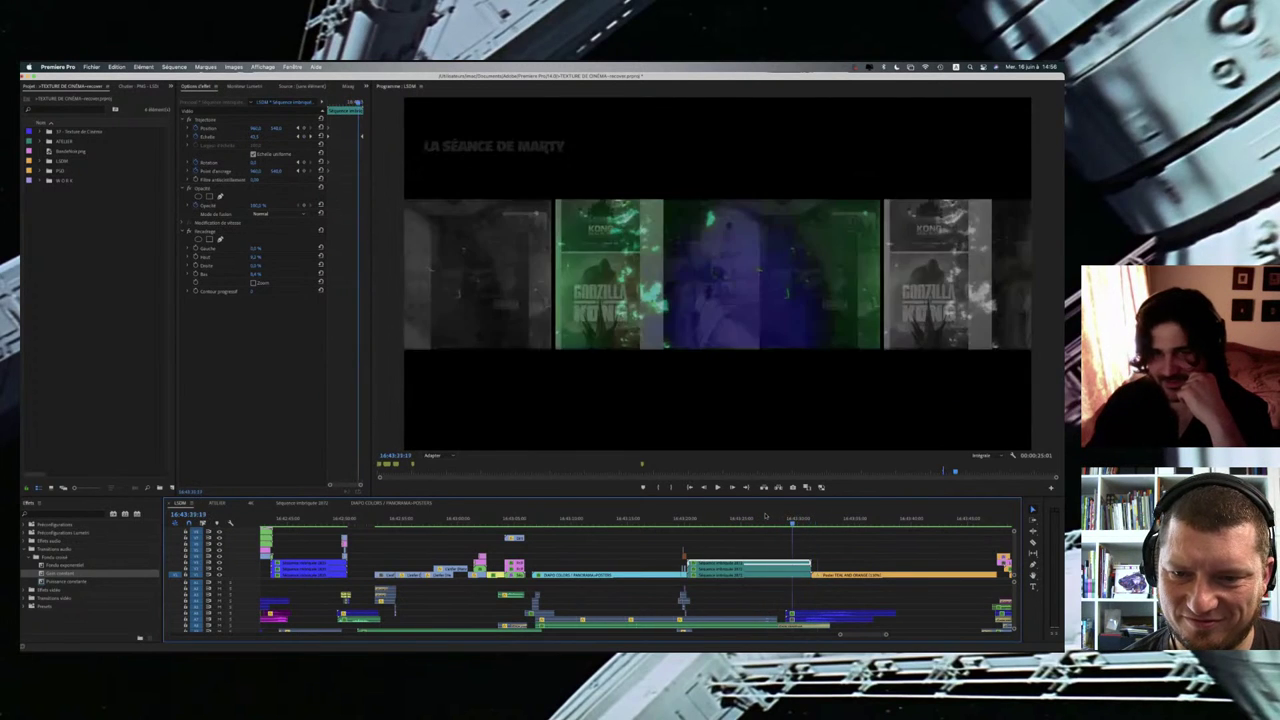
{"action": "left_click_drag", "start_coordinate": [766, 516], "coordinate": [749, 516]}
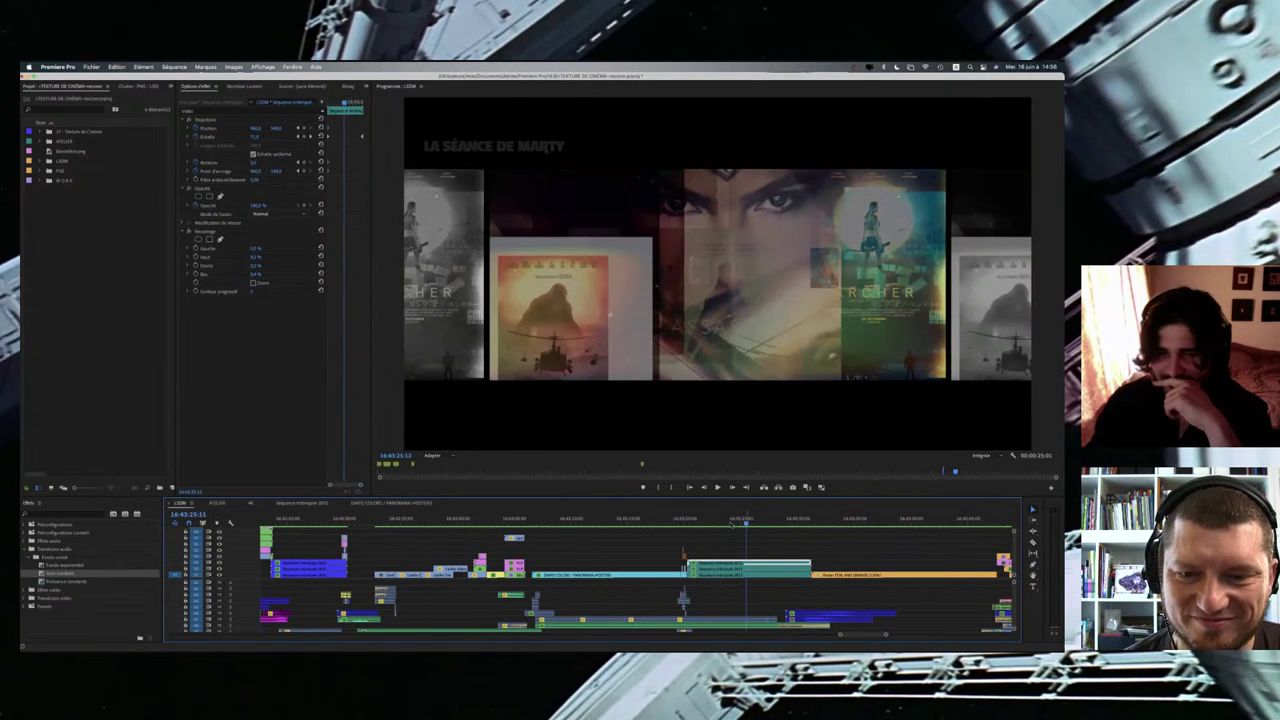
Step: Find the Martin Scorsese passage in the LSDM timeline and scrub its Aviator poster composite to 16:44:53:07
{"action": "scroll", "coordinate": [731, 525], "scroll_direction": "right", "scroll_amount": 5}
{"action": "scroll", "coordinate": [731, 525], "scroll_direction": "right", "scroll_amount": 5}
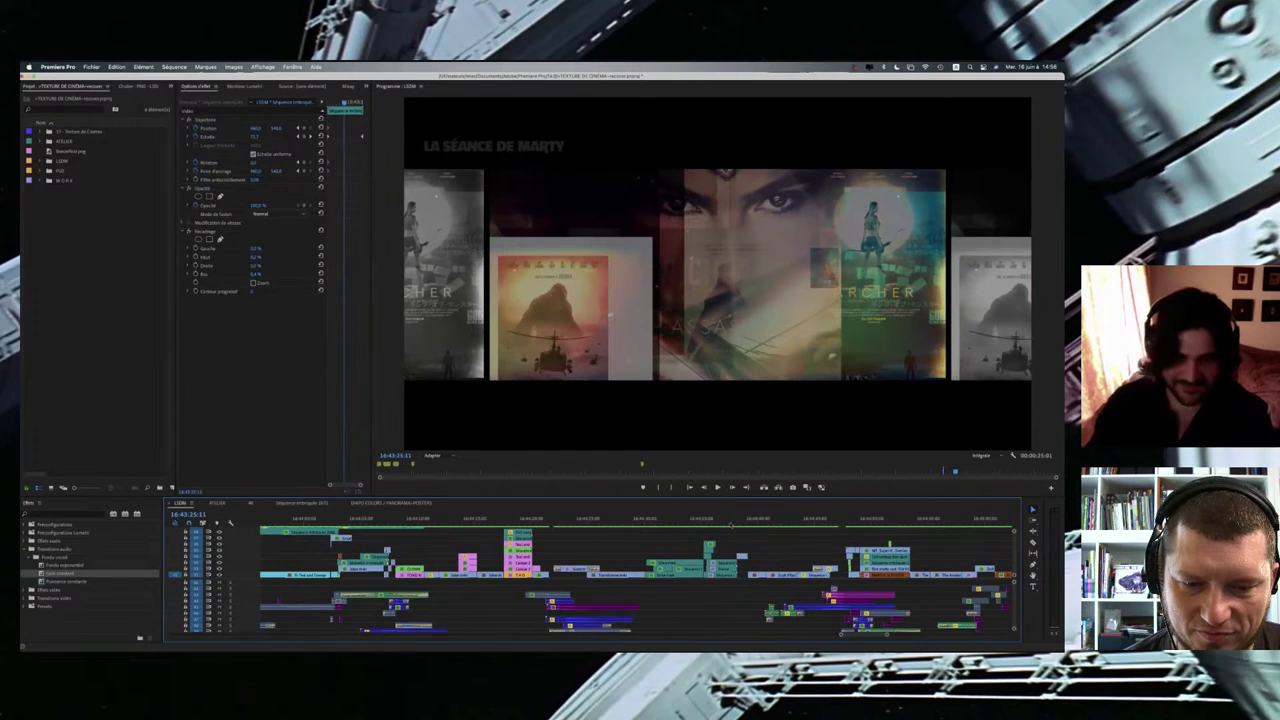
{"action": "scroll", "coordinate": [731, 525], "scroll_direction": "right", "scroll_amount": 5}
{"action": "scroll", "coordinate": [700, 520], "scroll_direction": "right", "scroll_amount": 5}
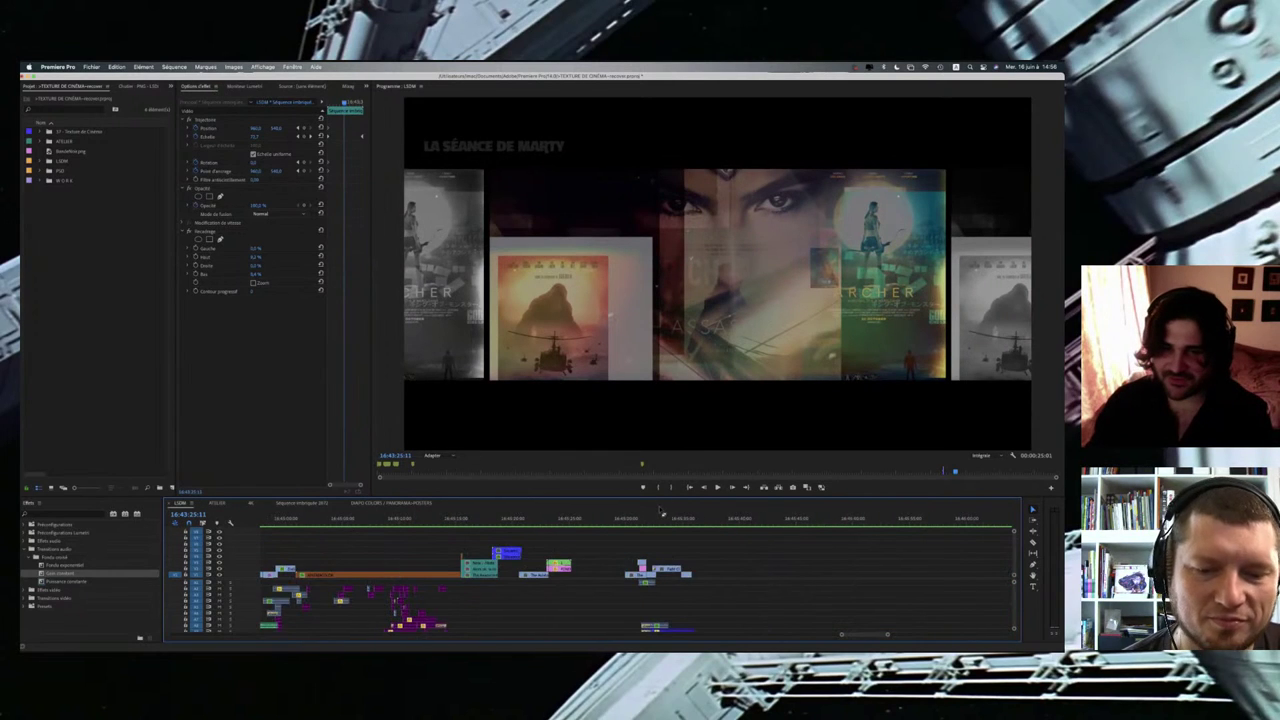
{"action": "scroll", "coordinate": [661, 512], "scroll_direction": "left", "scroll_amount": 5}
{"action": "left_click", "coordinate": [661, 518]}
{"action": "left_click_drag", "start_coordinate": [661, 516], "coordinate": [714, 516]}
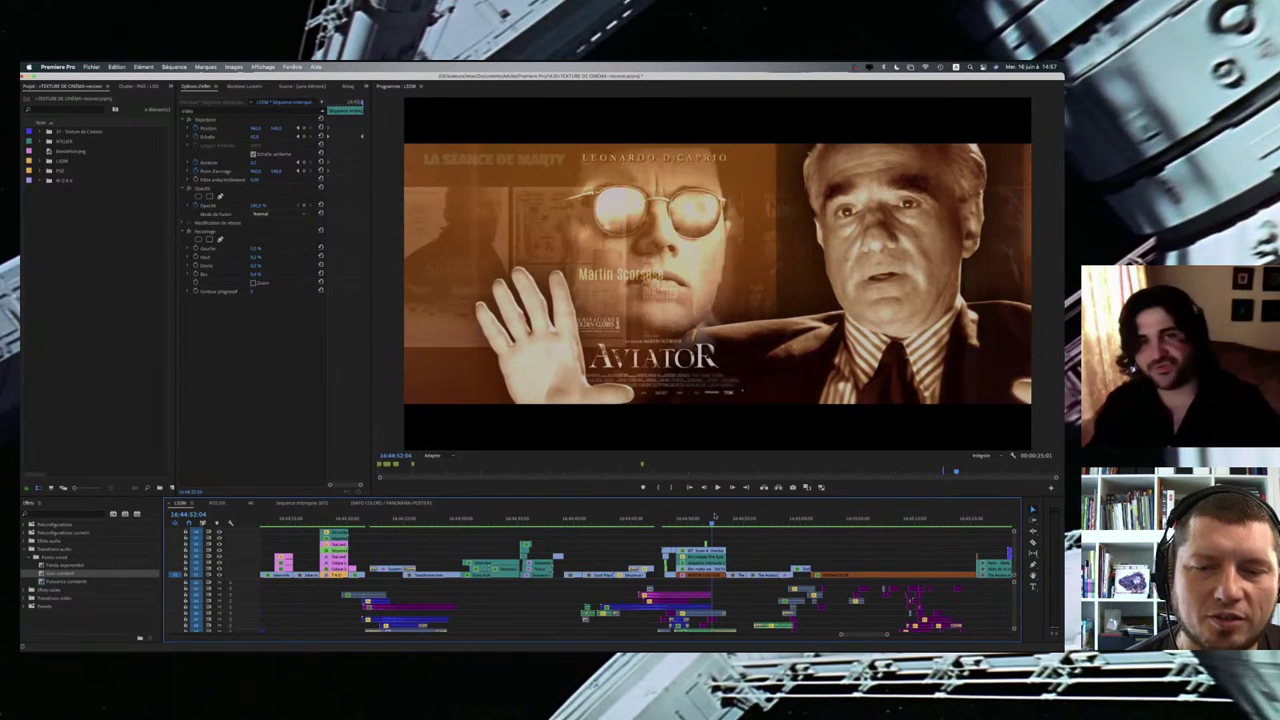
{"action": "left_click_drag", "start_coordinate": [713, 515], "coordinate": [714, 519]}
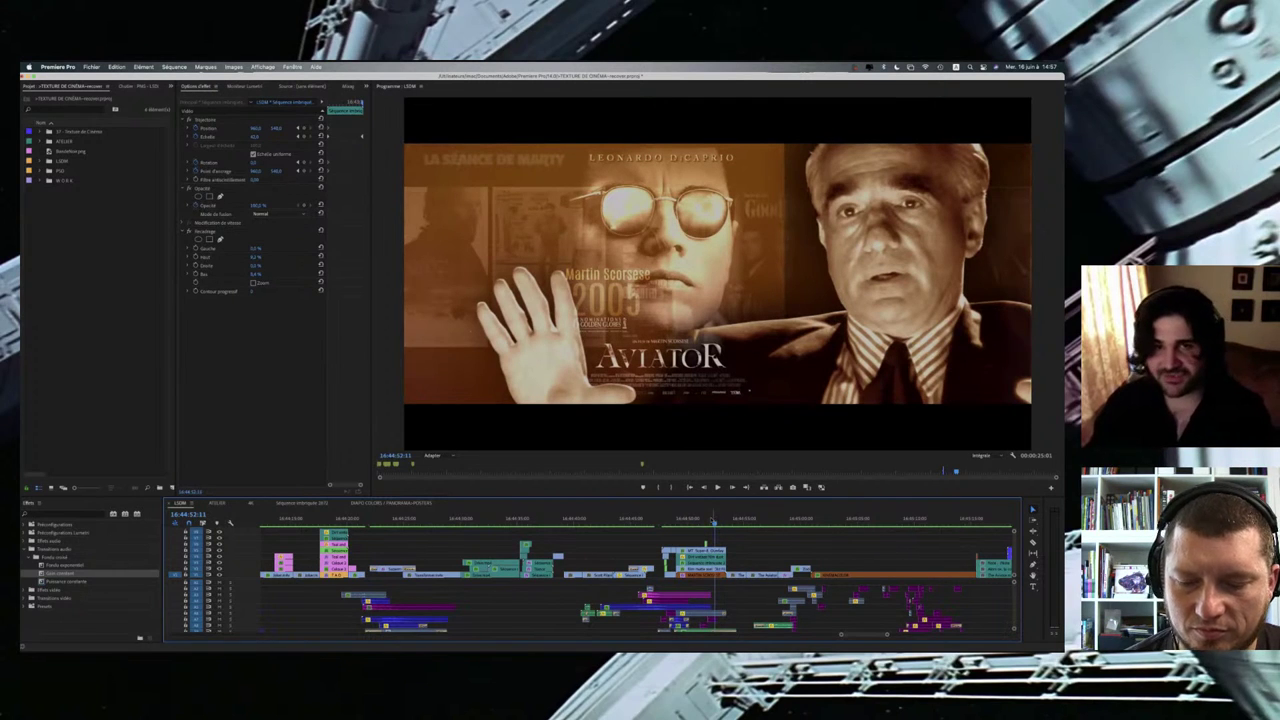
{"action": "left_click", "coordinate": [719, 520]}
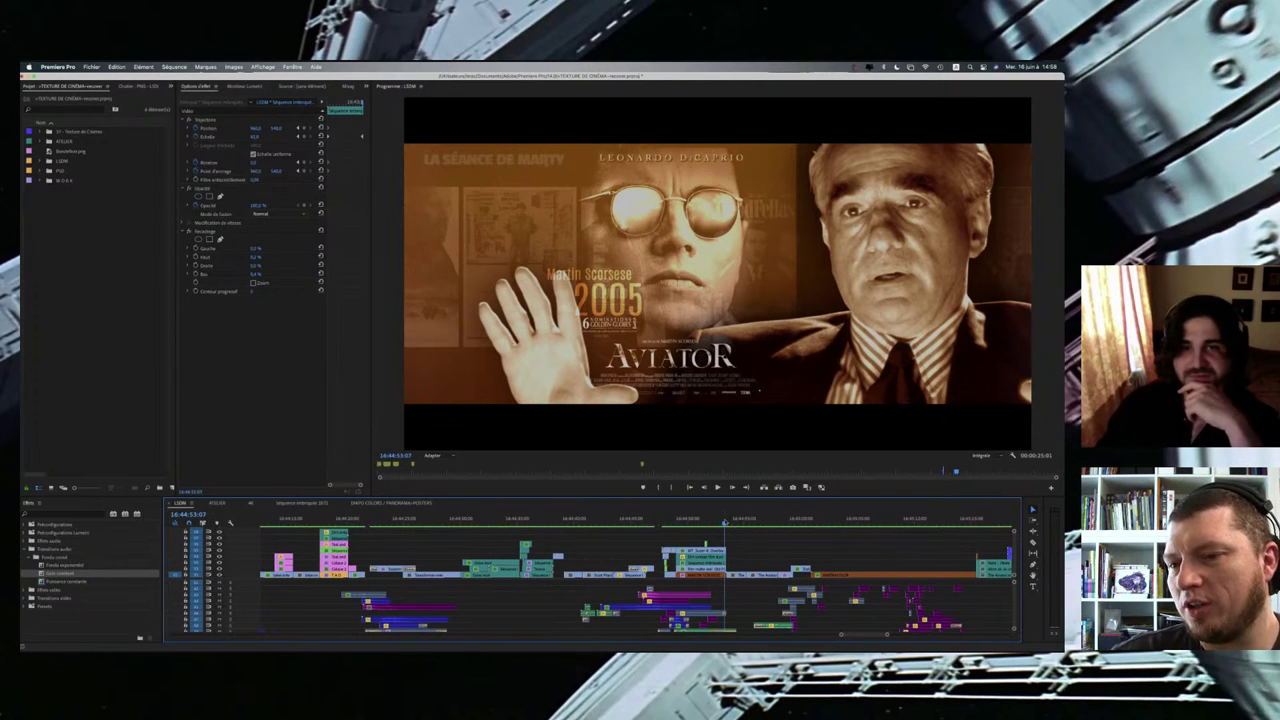
Step: Scrub back to the beginning of the Scorsese passage and play it through to the golf scene at 16:44:58
{"action": "left_click_drag", "start_coordinate": [723, 522], "coordinate": [670, 523]}
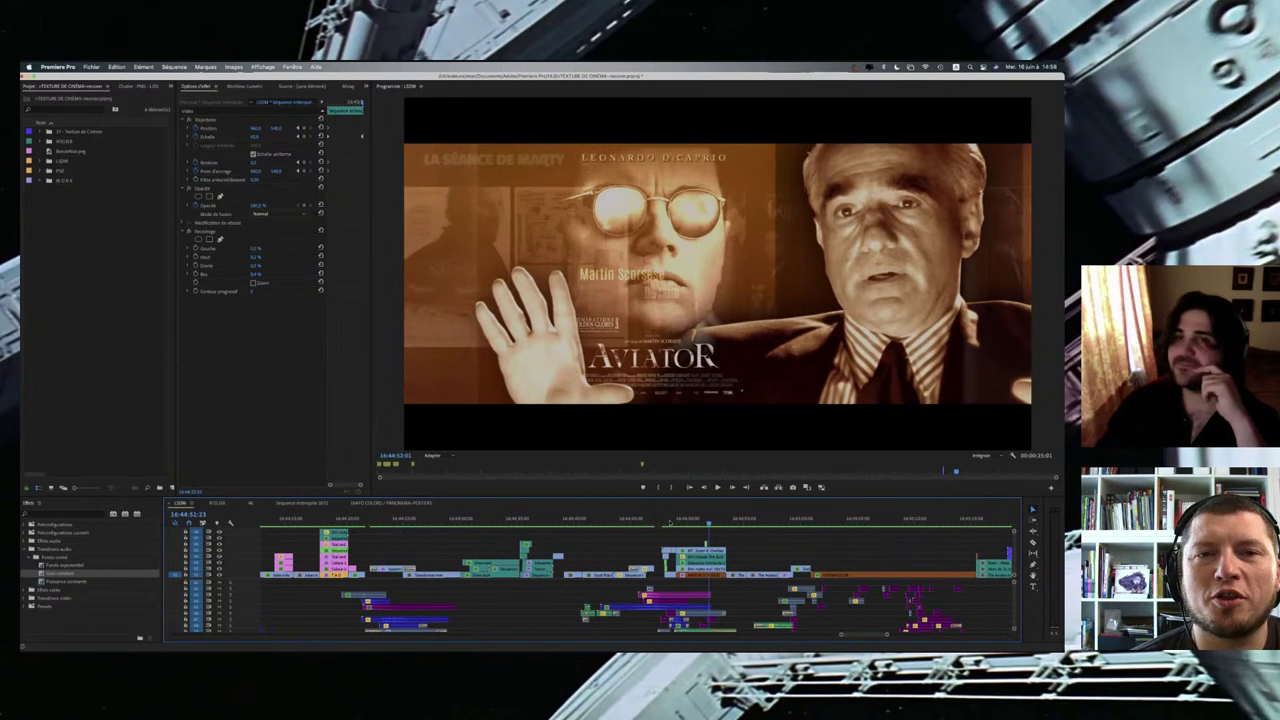
{"action": "left_click", "coordinate": [672, 521]}
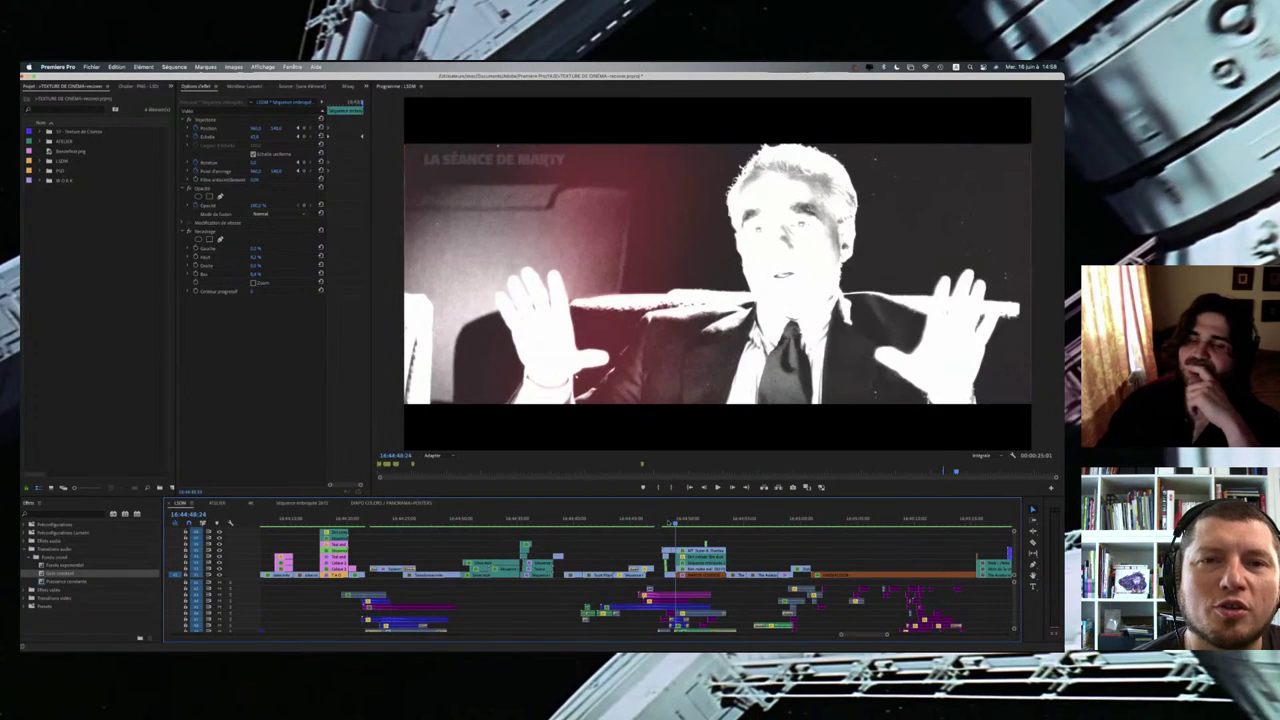
{"action": "left_click", "coordinate": [667, 521]}
{"action": "left_click_drag", "start_coordinate": [668, 522], "coordinate": [667, 522]}
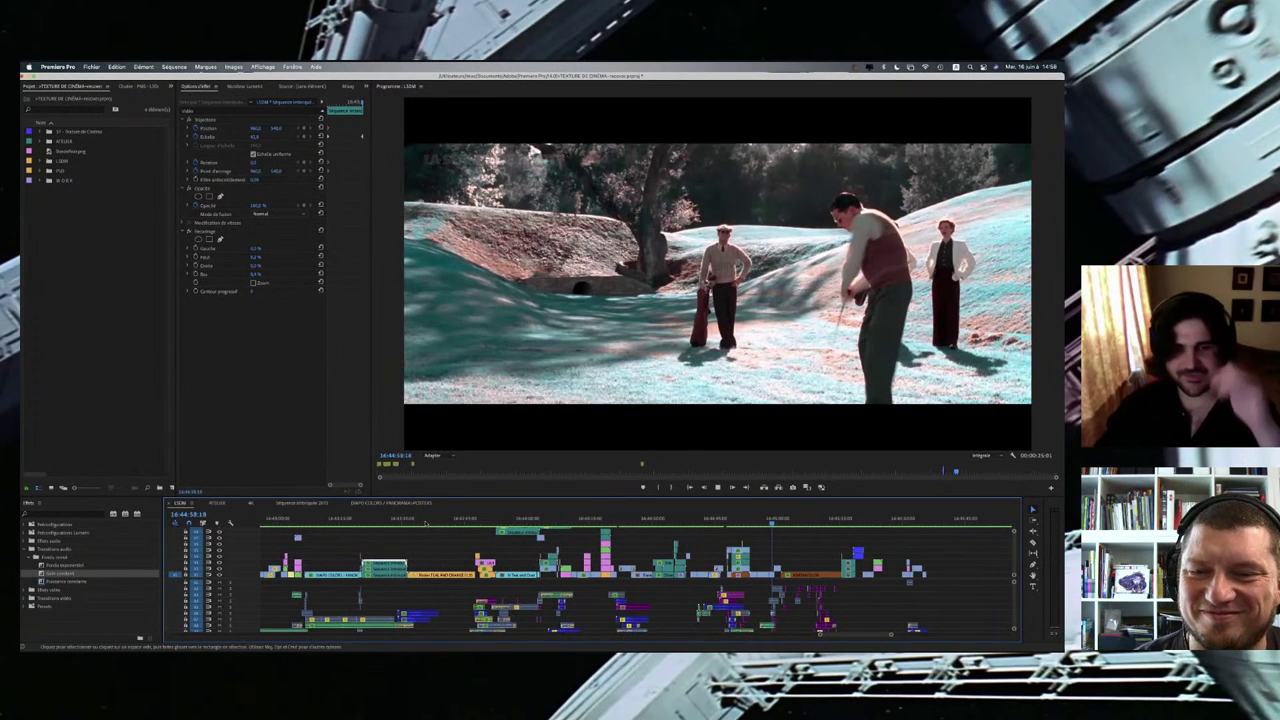
{"action": "key", "text": "space"}
Step: Find the Sin City passage near 16:29:37 in the LSDM timeline and play it up to the Bruce Willis title card
{"action": "scroll", "coordinate": [426, 524], "scroll_direction": "up", "scroll_amount": 10}
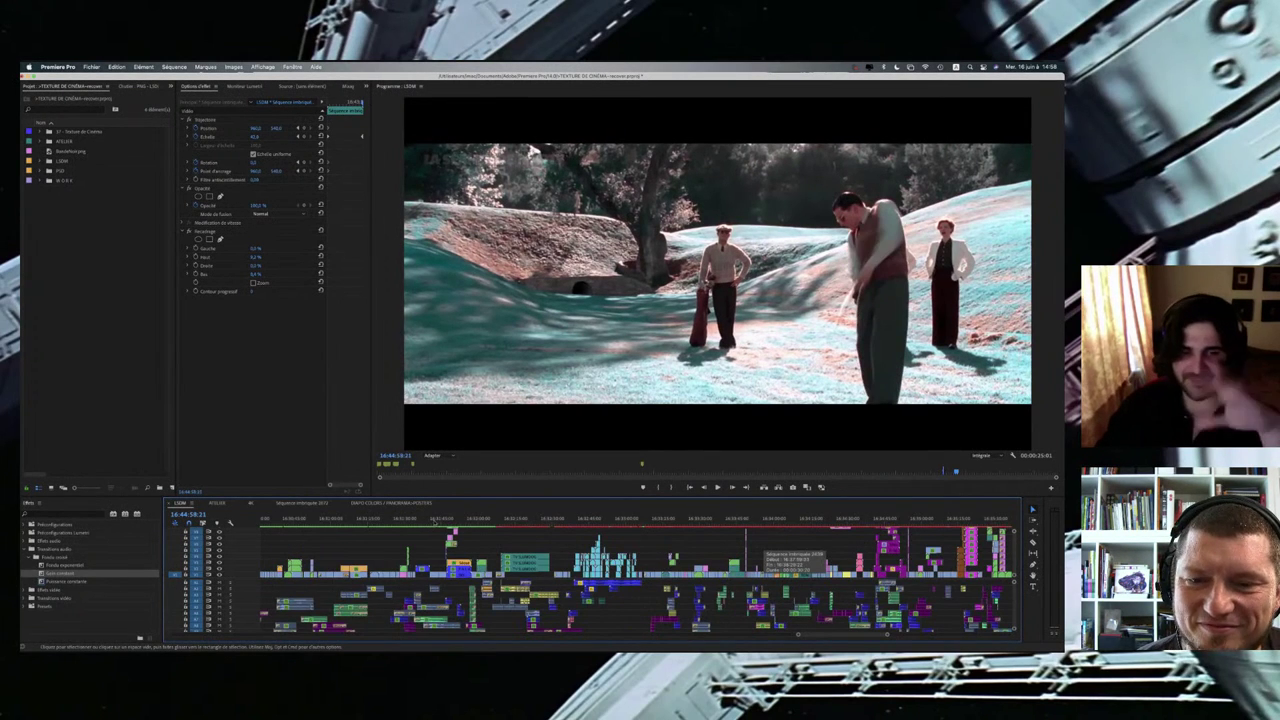
{"action": "scroll", "coordinate": [443, 522], "scroll_direction": "up", "scroll_amount": 5}
{"action": "left_click", "coordinate": [443, 522]}
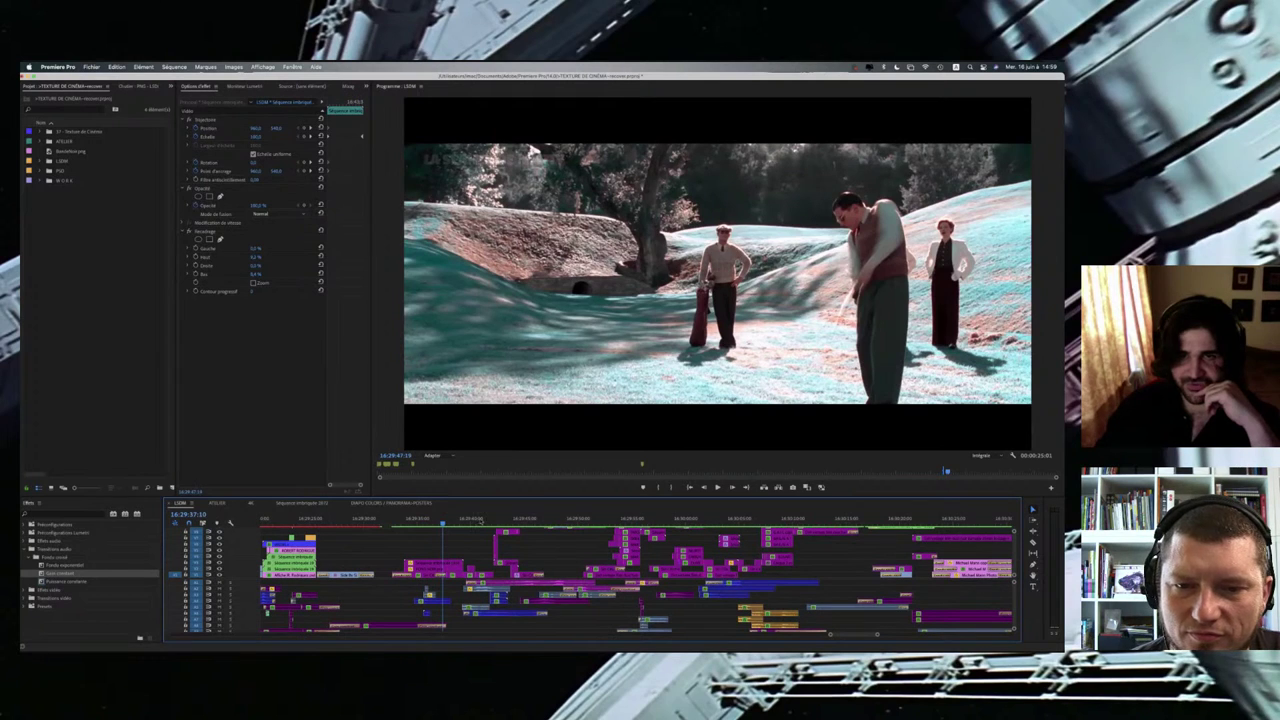
{"action": "left_click", "coordinate": [463, 520]}
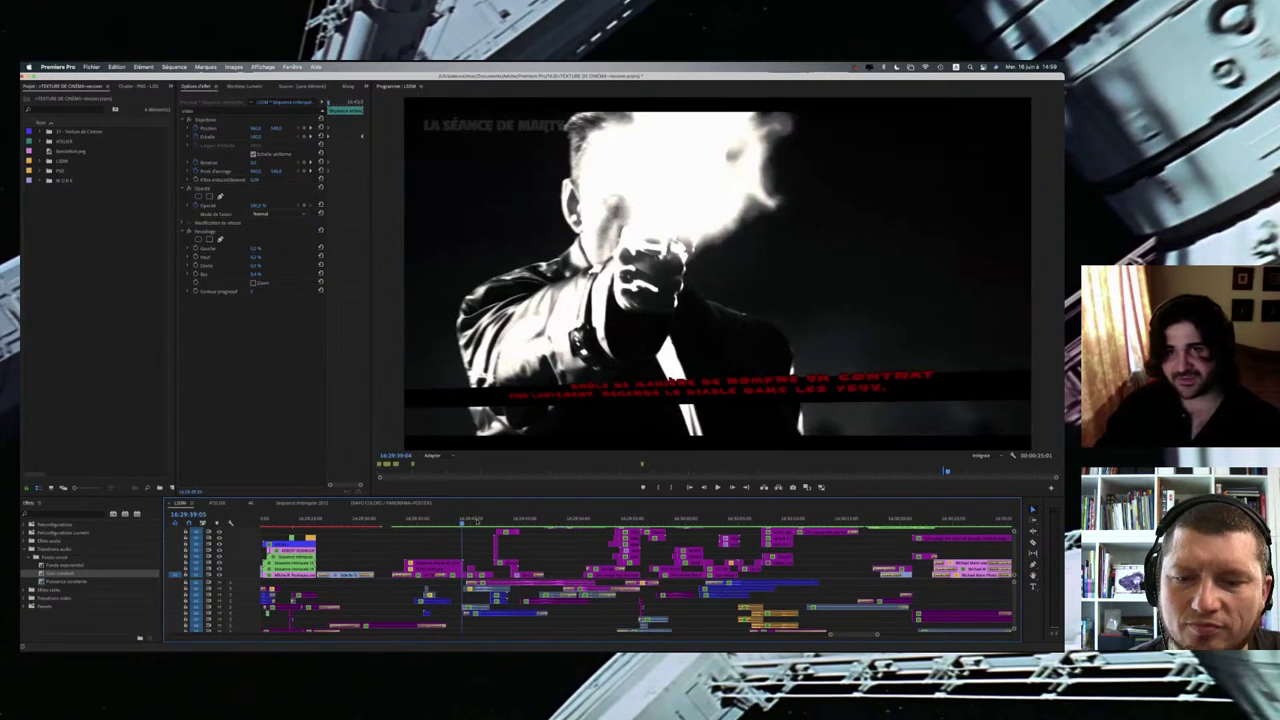
{"action": "left_click", "coordinate": [478, 520]}
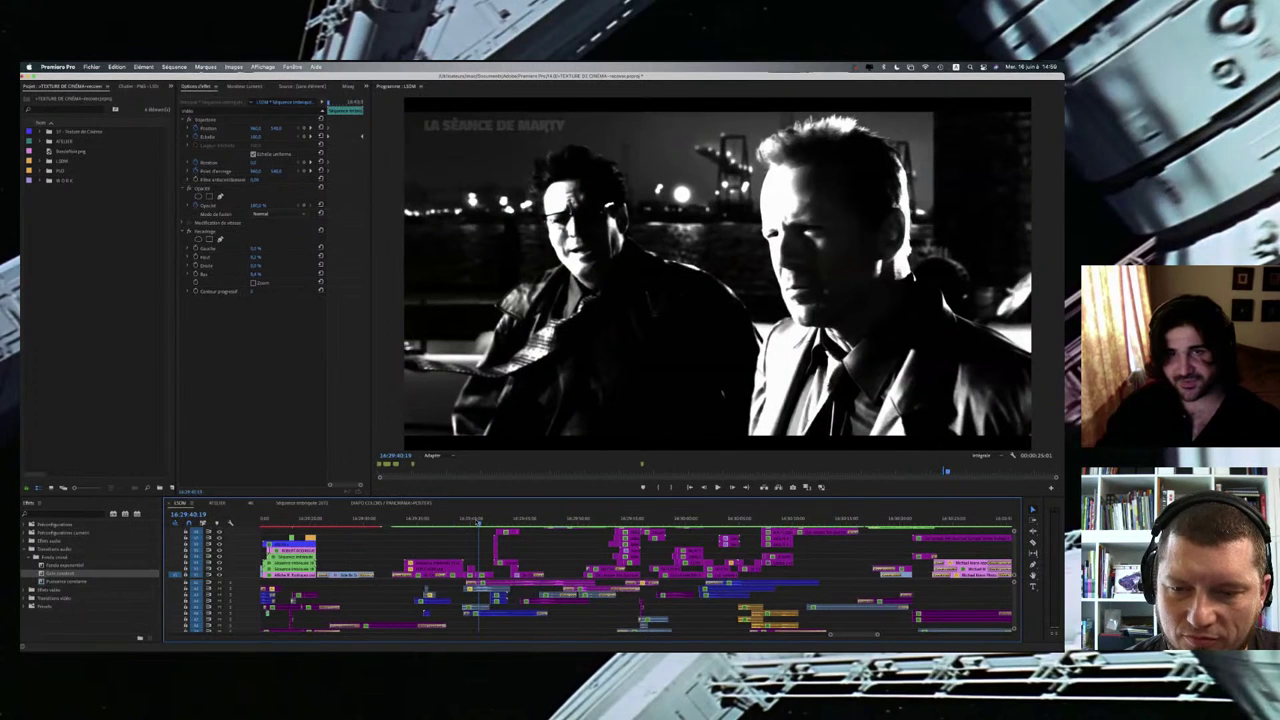
{"action": "key", "text": "space"}
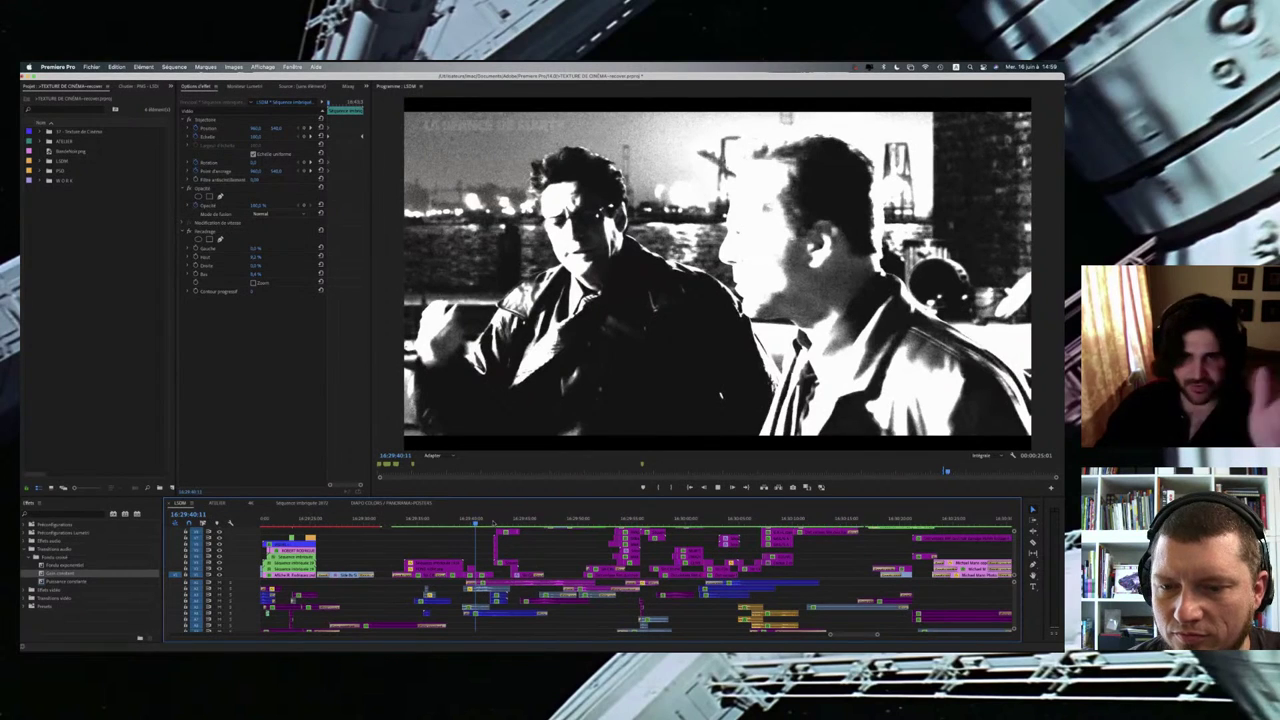
{"action": "key", "text": "space"}
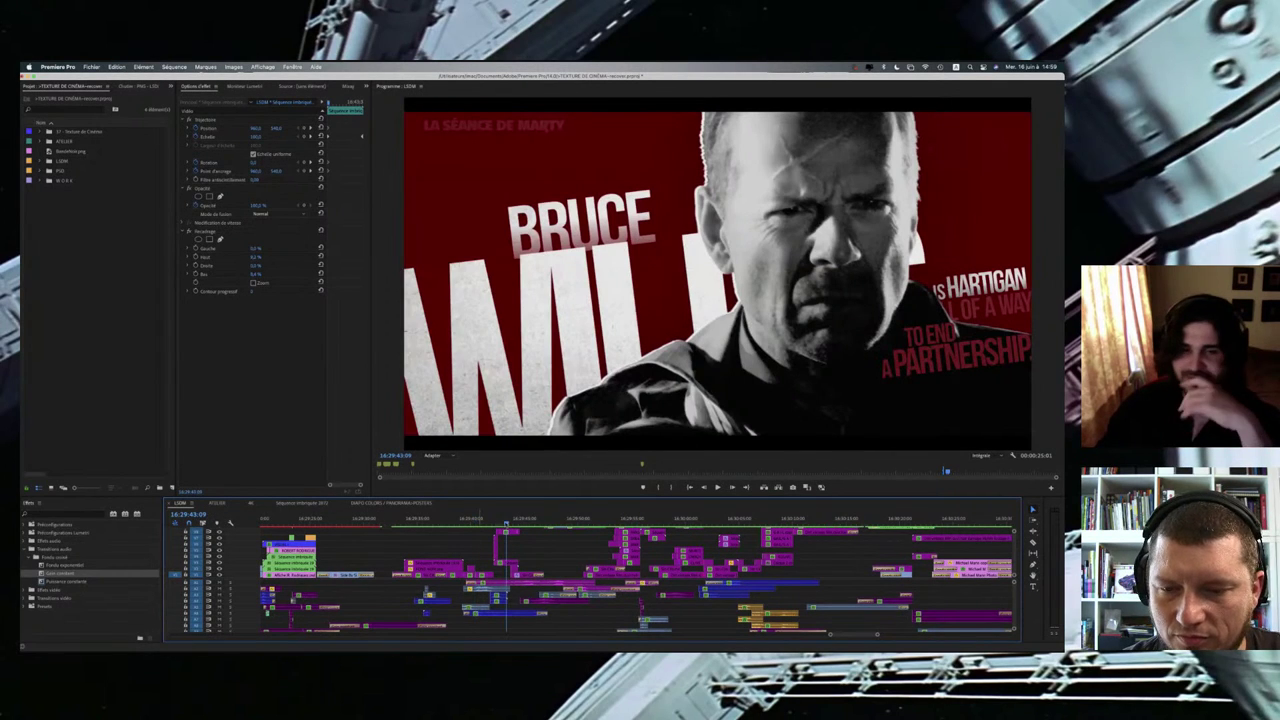
Step: Scrub over the Bruce Willis title card to 16:29:43:01 and play on through the Jessica Alba title card
{"action": "left_click", "coordinate": [510, 521]}
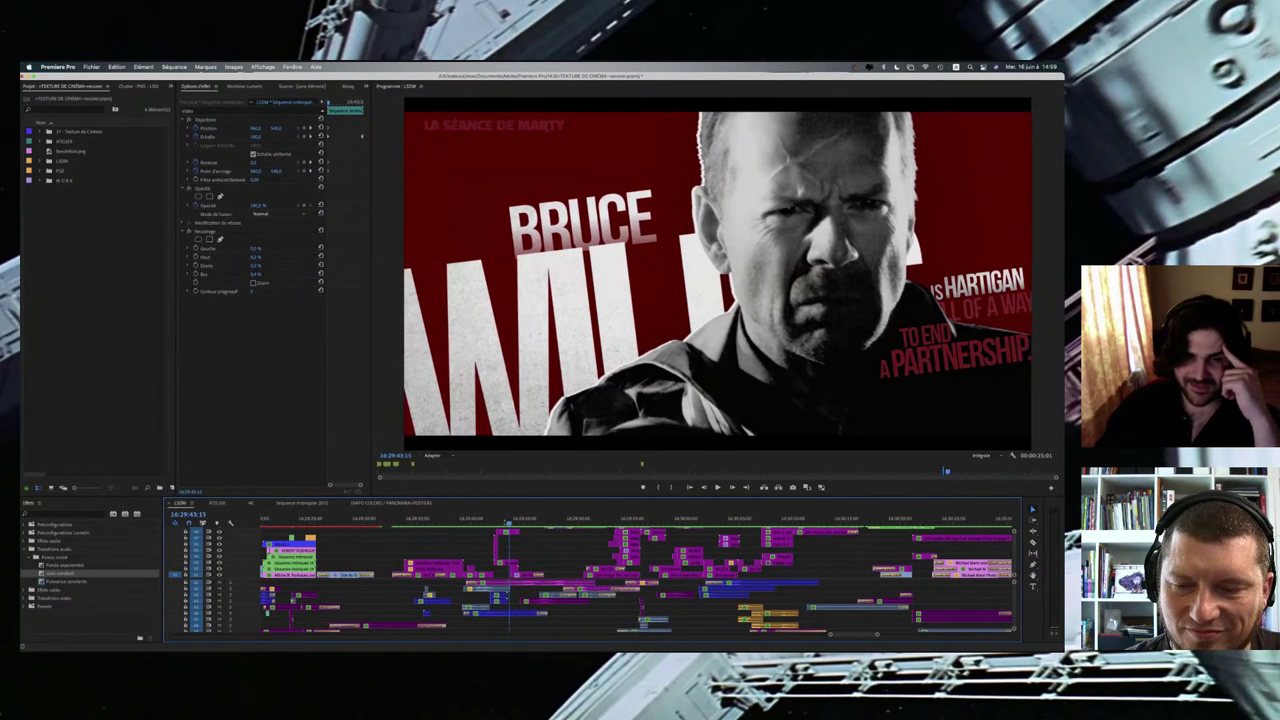
{"action": "left_click_drag", "start_coordinate": [509, 522], "coordinate": [504, 522]}
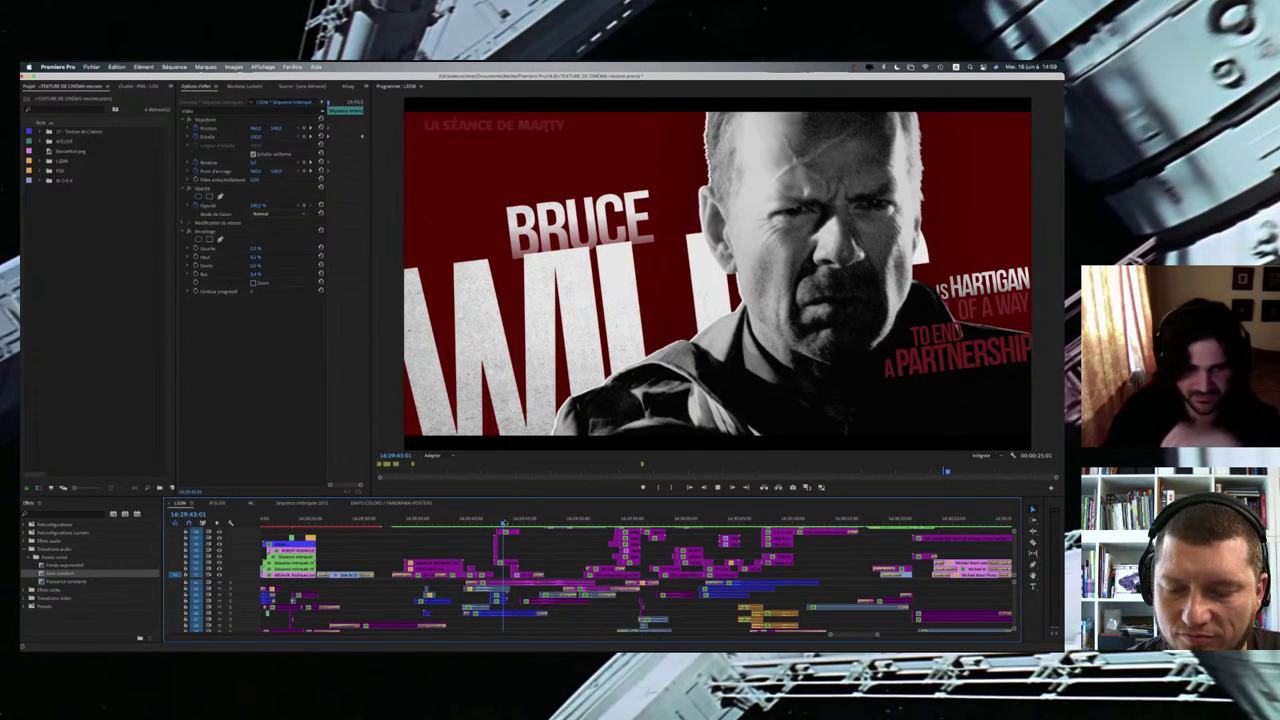
{"action": "key", "text": "space"}
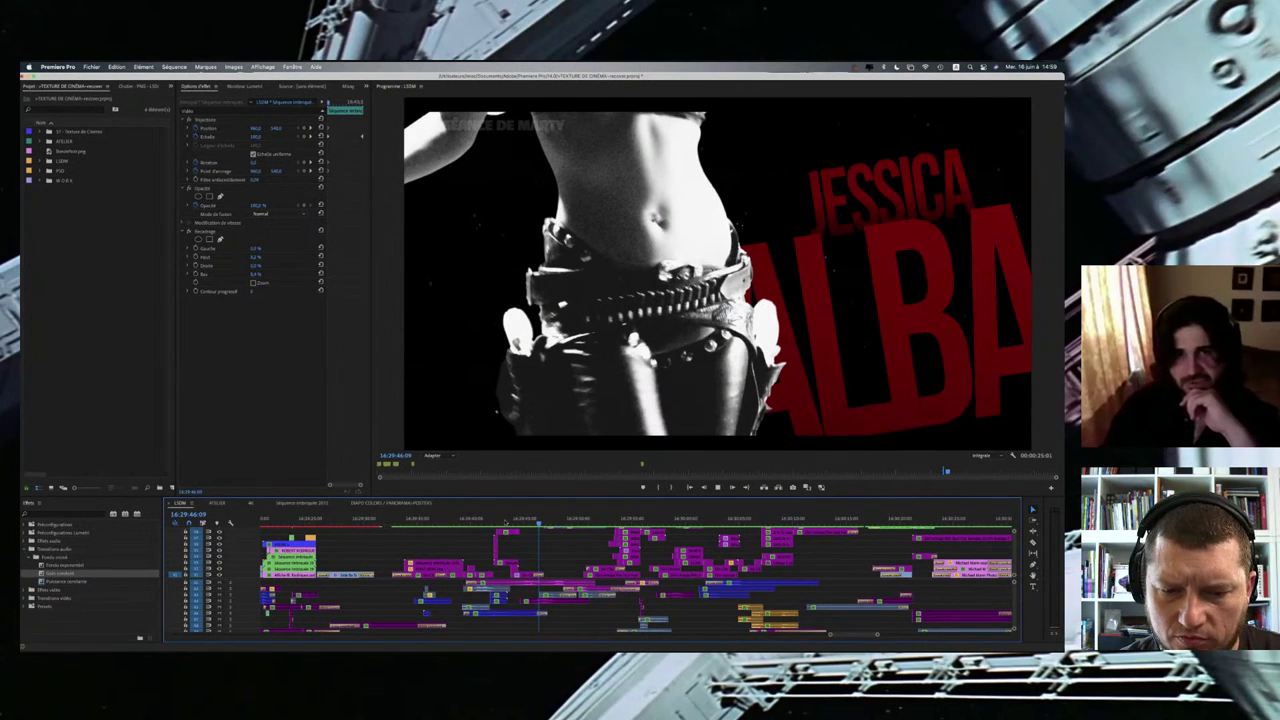
{"action": "key", "text": "Right"}
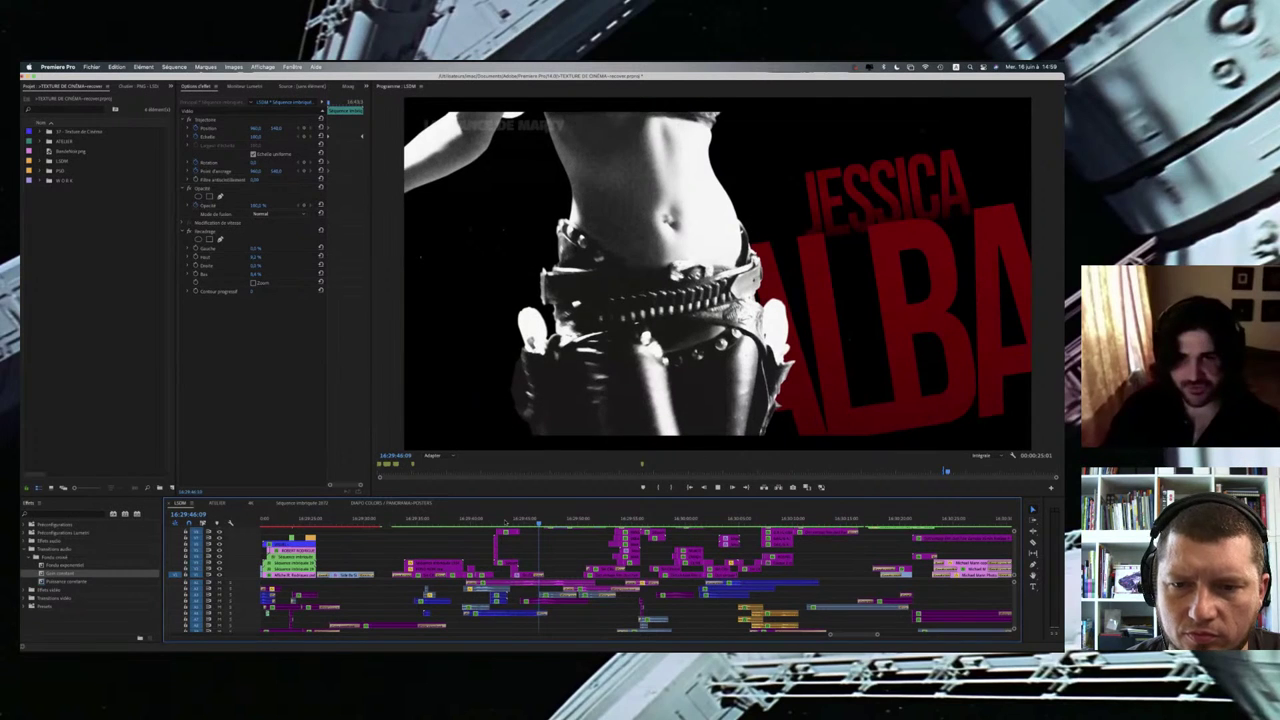
{"action": "key", "text": "shift+Right"}
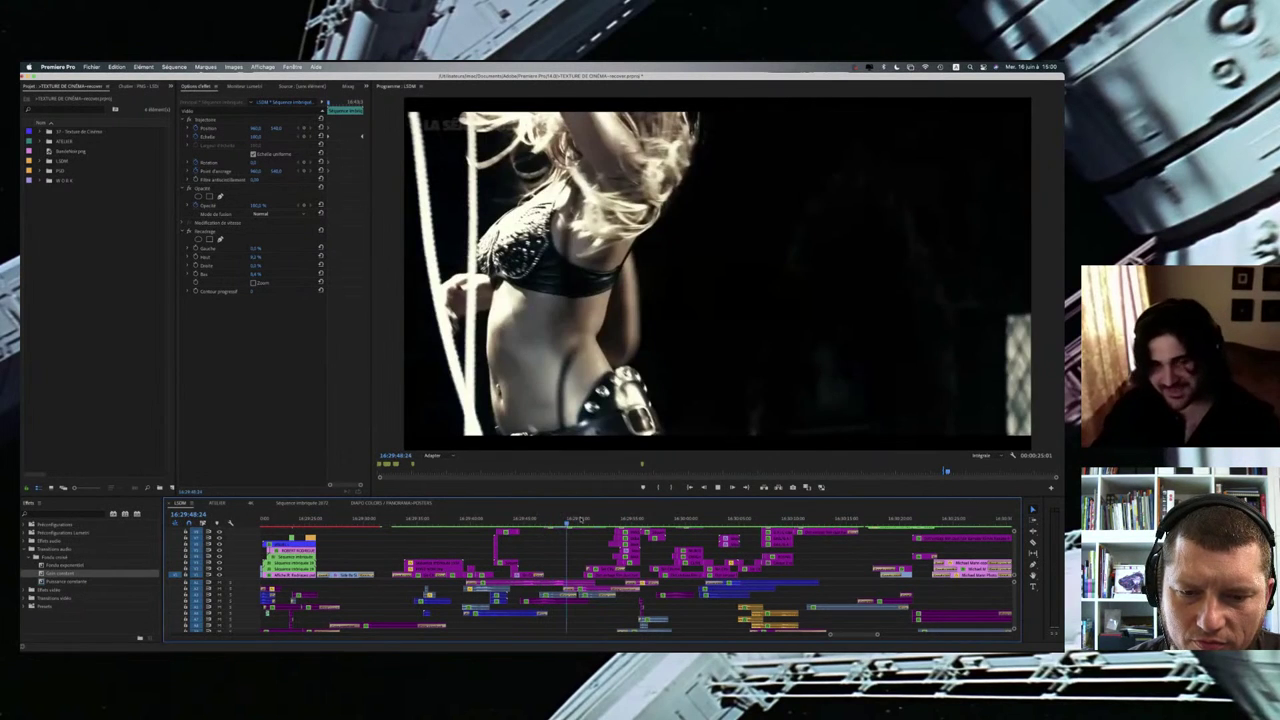
Step: Play the Sin City passage from 16:29:50:05 through the Nancy, Mickey Rourke and Clive Owen title cards
{"action": "left_click", "coordinate": [581, 520]}
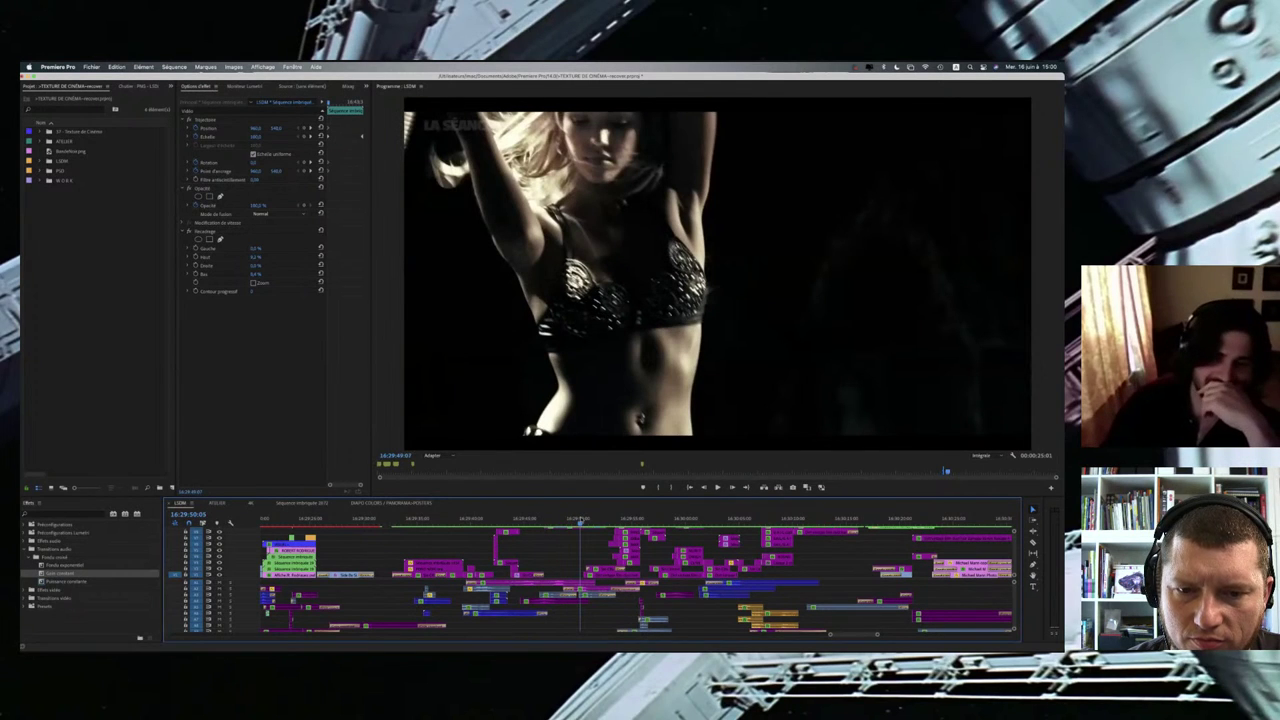
{"action": "key", "text": "space"}
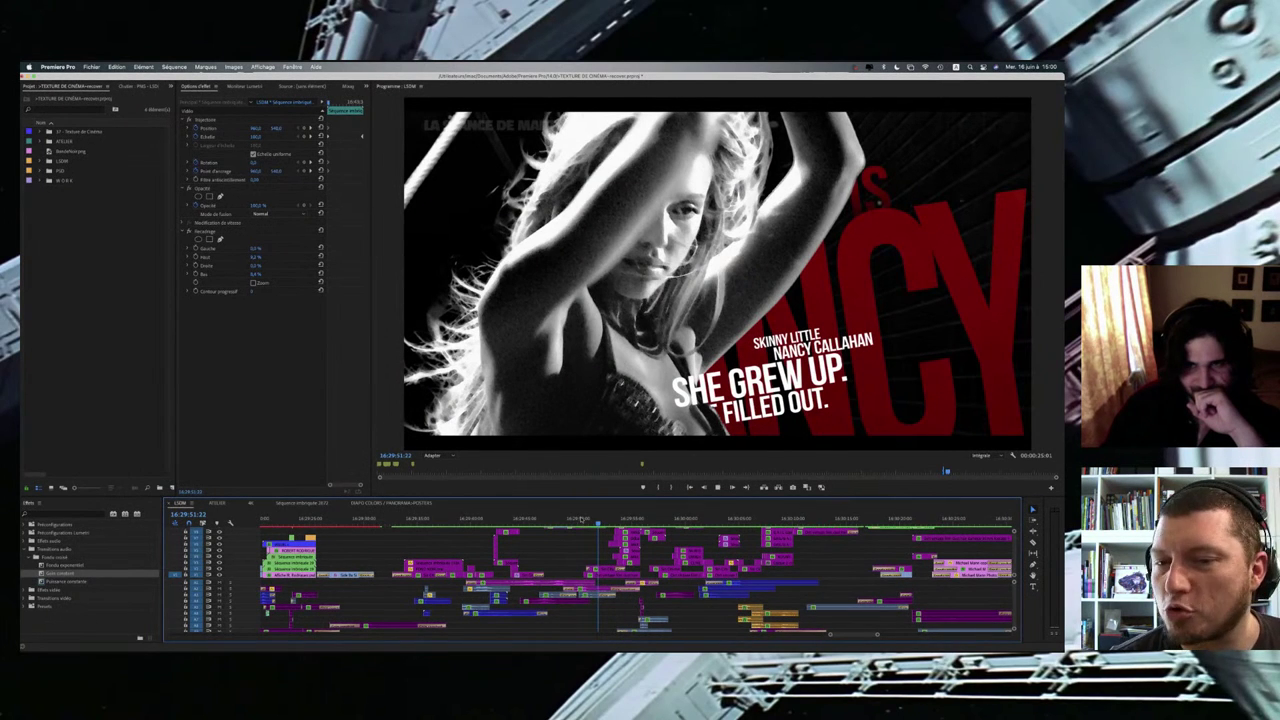
{"action": "key", "text": "Down"}
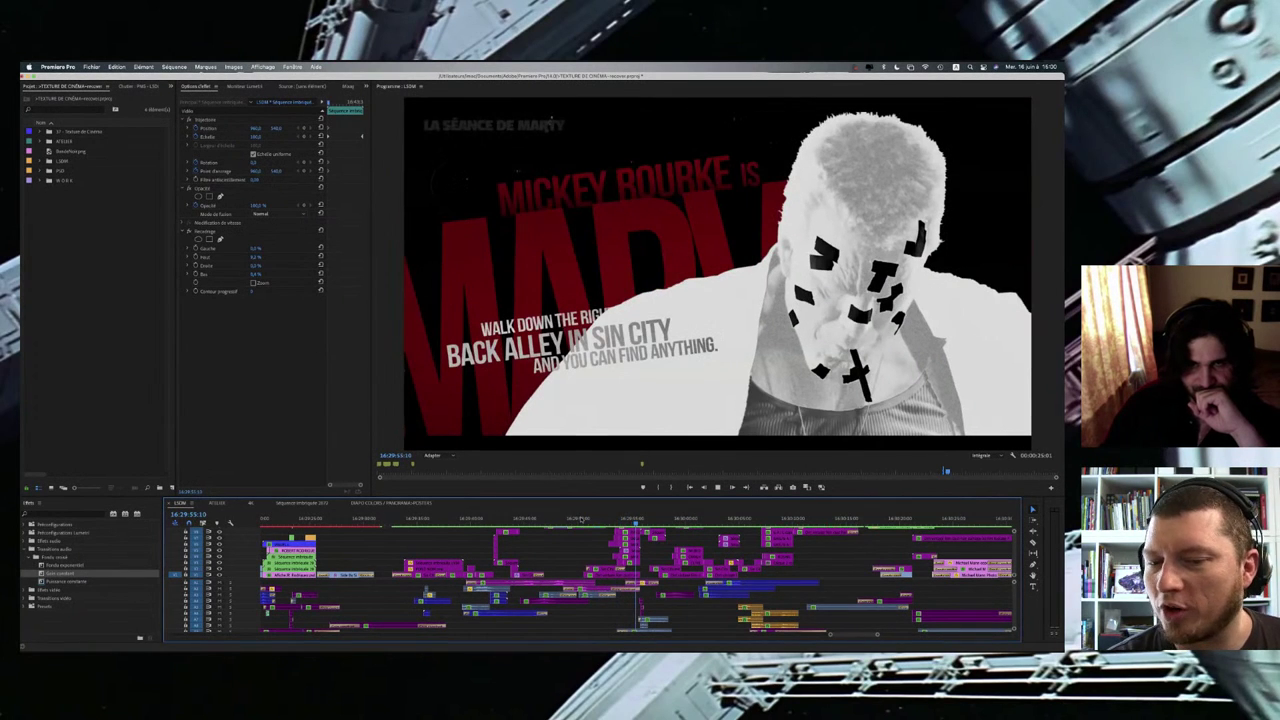
{"action": "key", "text": "Down"}
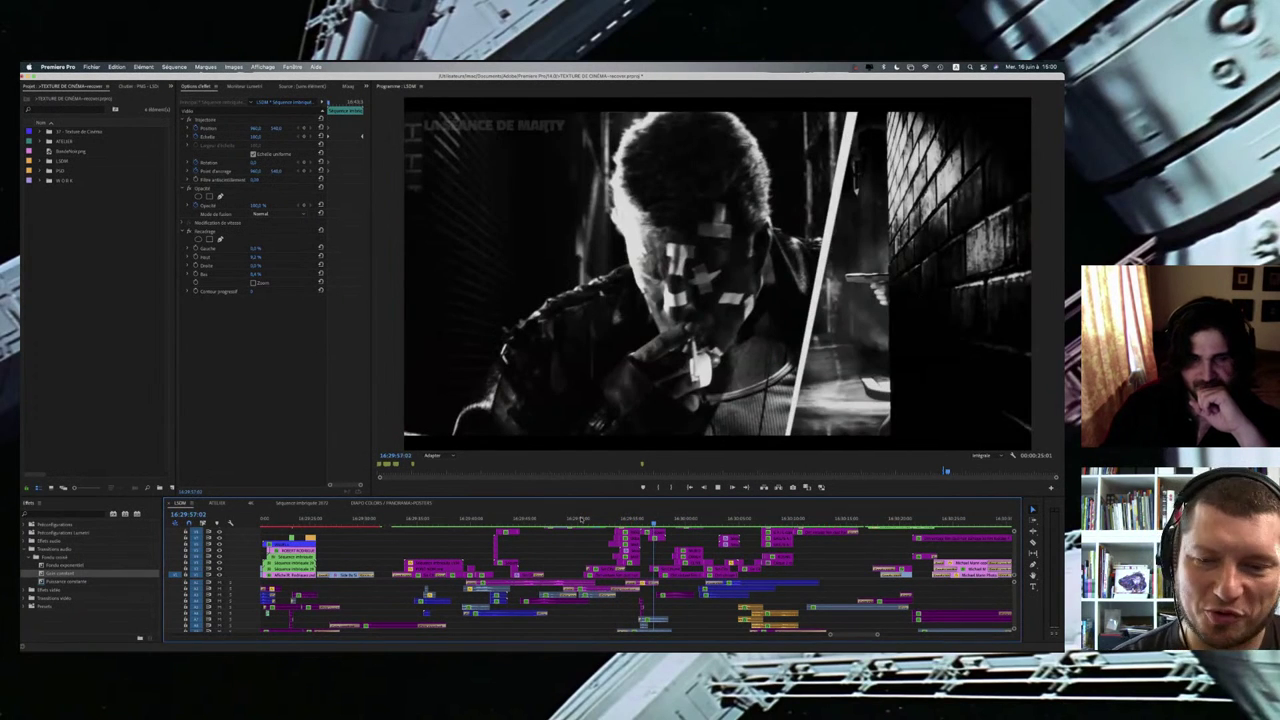
{"action": "key", "text": "Down"}
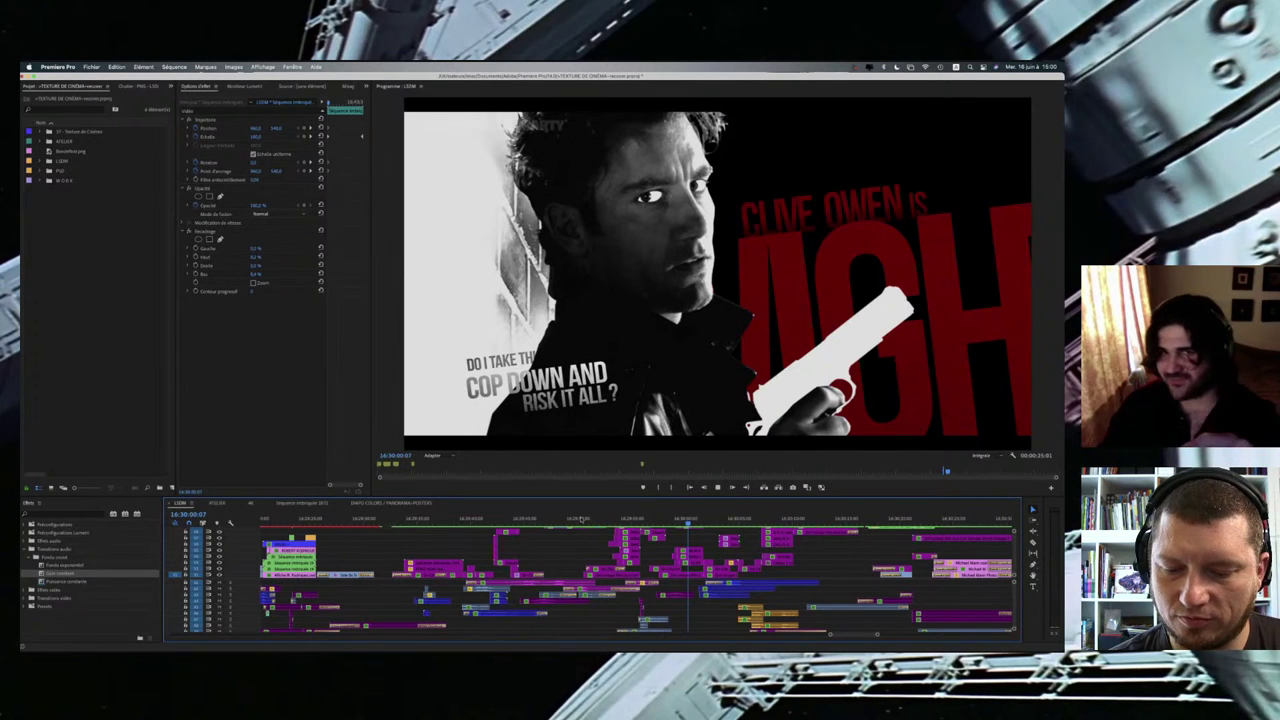
Step: Play on from the Clive Owen title card to the Thomson Viper HD shot at 16:30:43:19 and save the project
{"action": "key", "text": "space"}
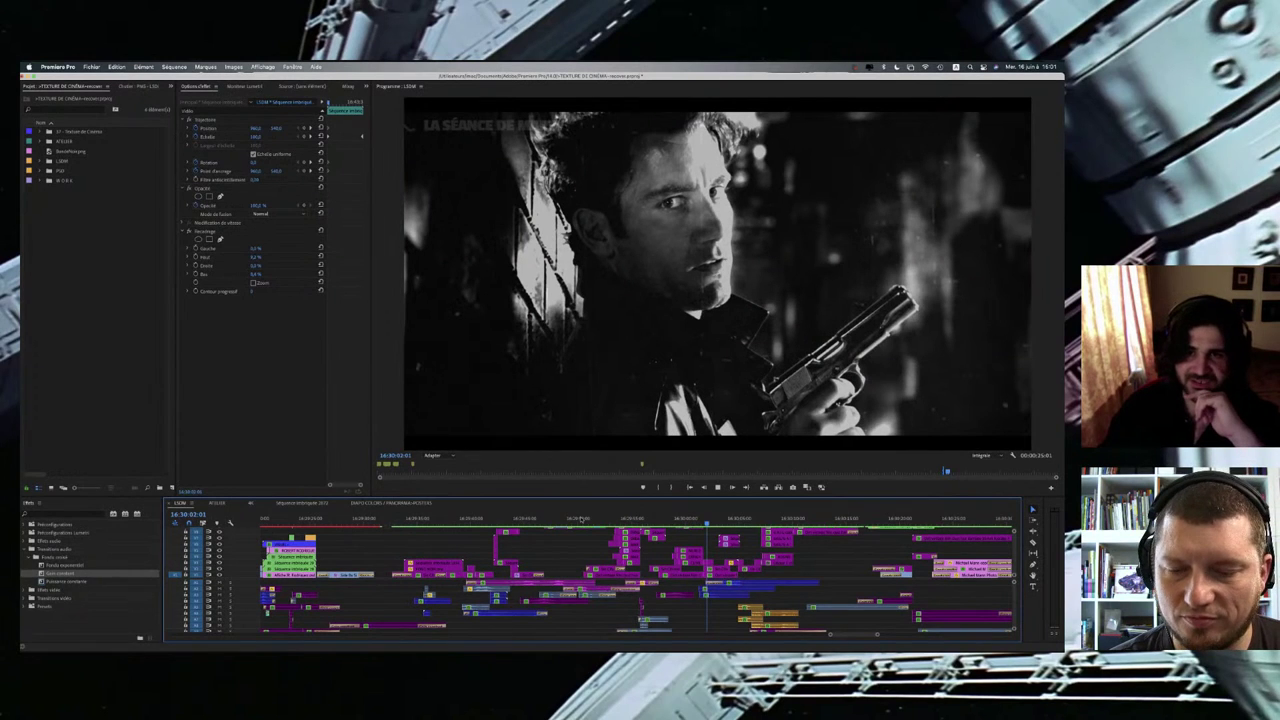
{"action": "key", "text": "space"}
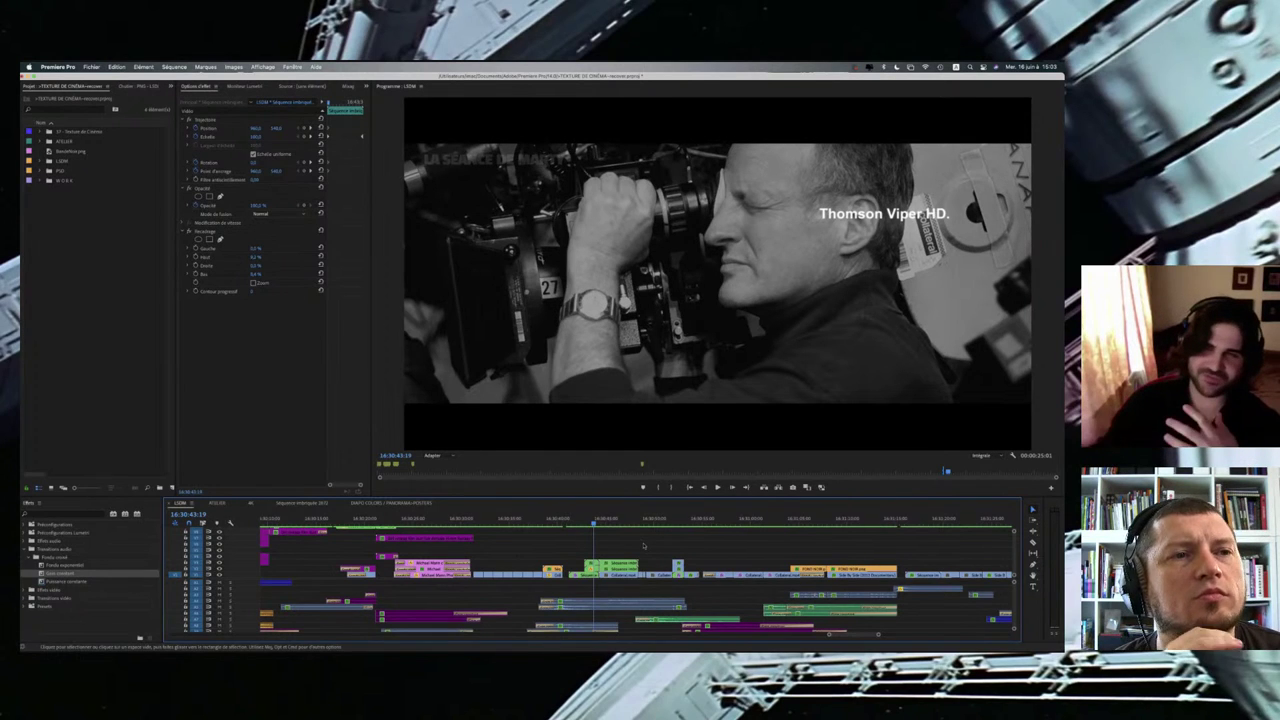
{"action": "key", "text": "super+s"}
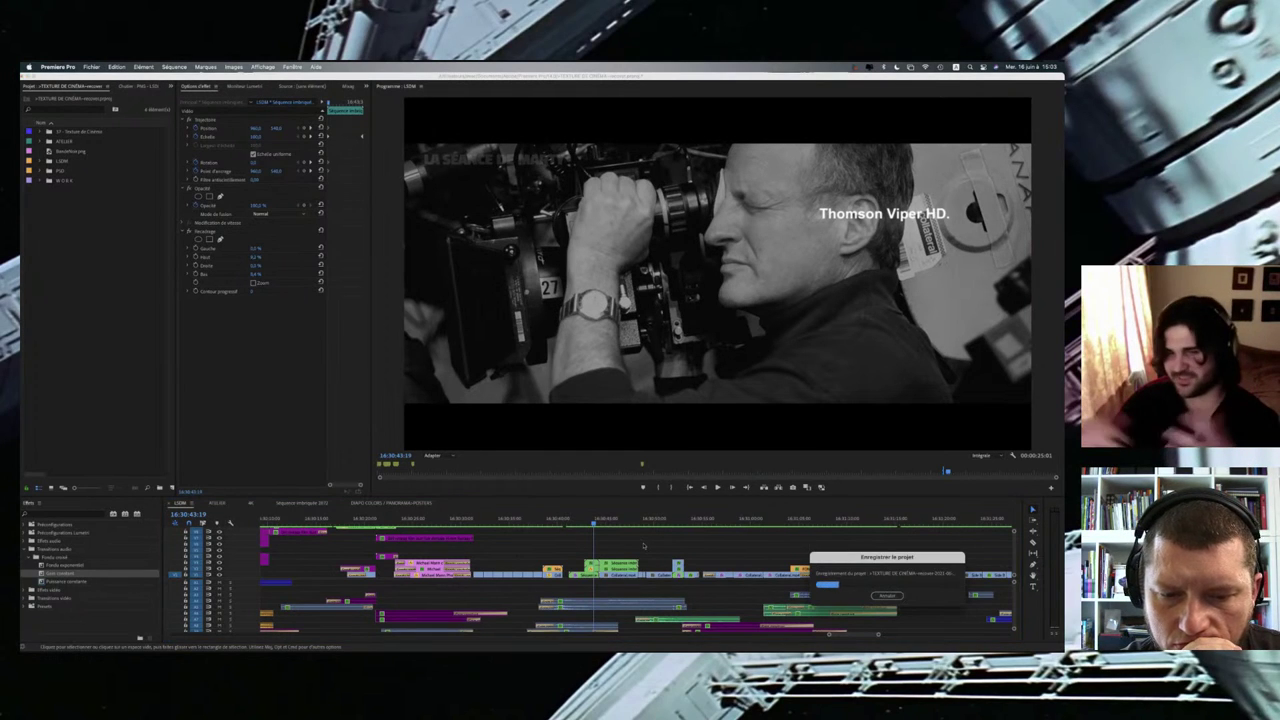
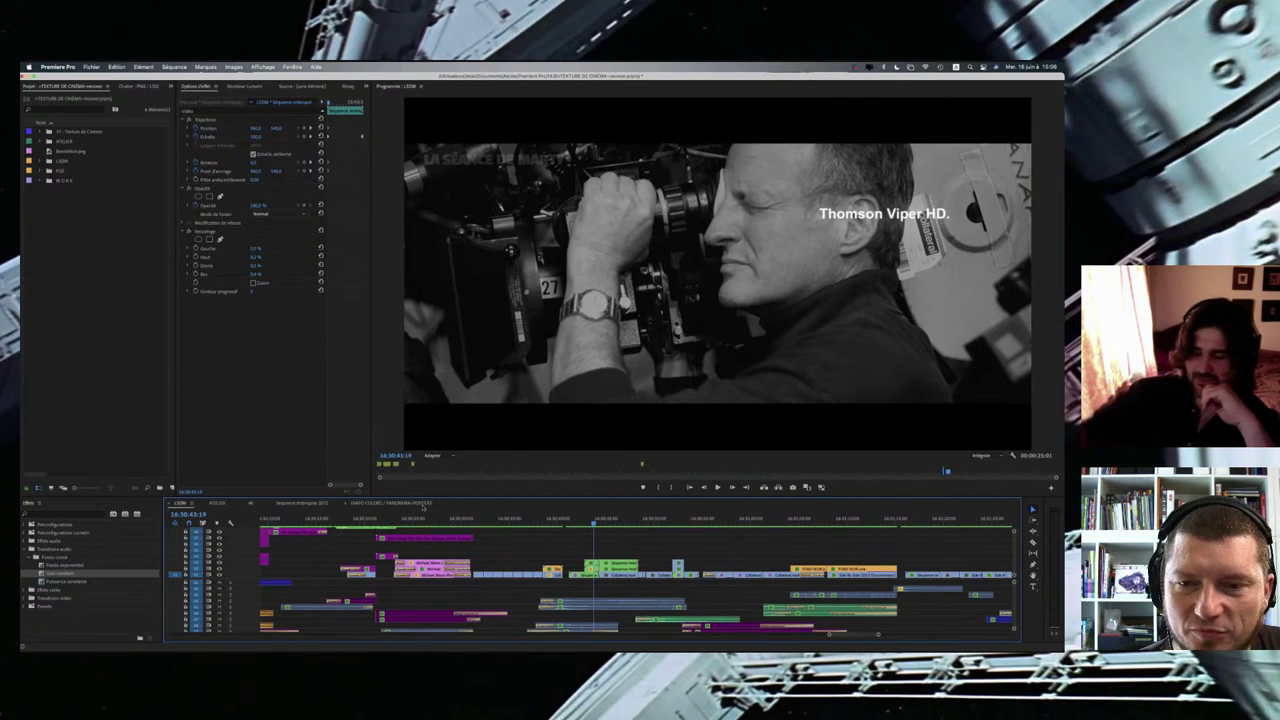
Step: Play the LSDM timeline from the Thomson Viper HD shot through the Slumdog Millionaire Oscar cards to 16:32:01:01
{"action": "scroll", "coordinate": [655, 565], "scroll_direction": "up", "scroll_amount": 2}
{"action": "scroll", "coordinate": [683, 593], "scroll_direction": "down", "scroll_amount": 2}
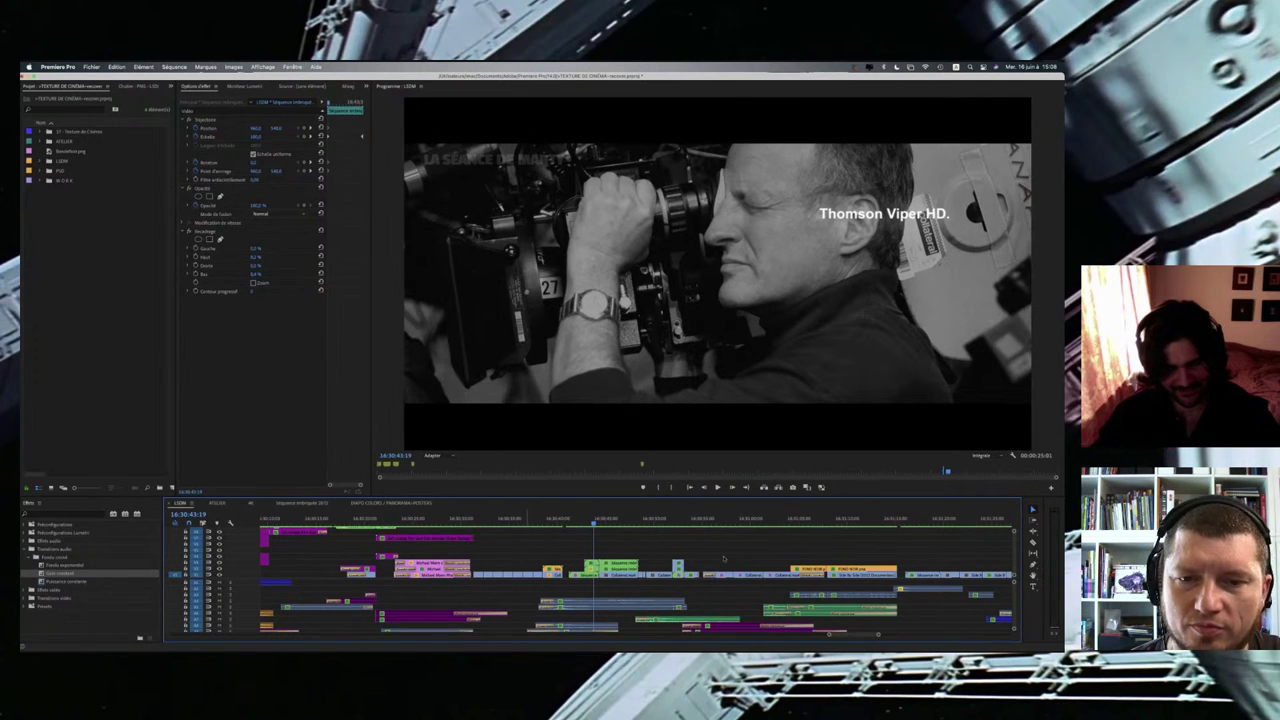
{"action": "scroll", "coordinate": [729, 570], "scroll_direction": "down", "scroll_amount": 1}
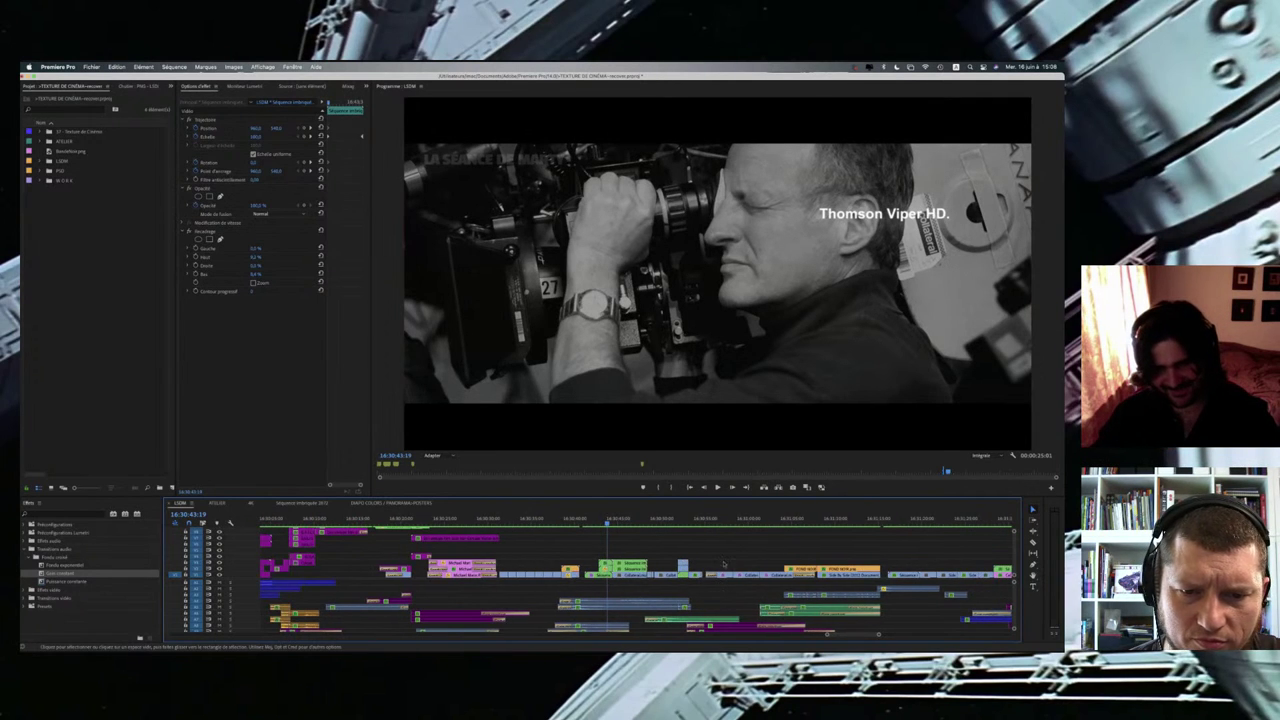
{"action": "scroll", "coordinate": [724, 565], "scroll_direction": "down", "scroll_amount": 2}
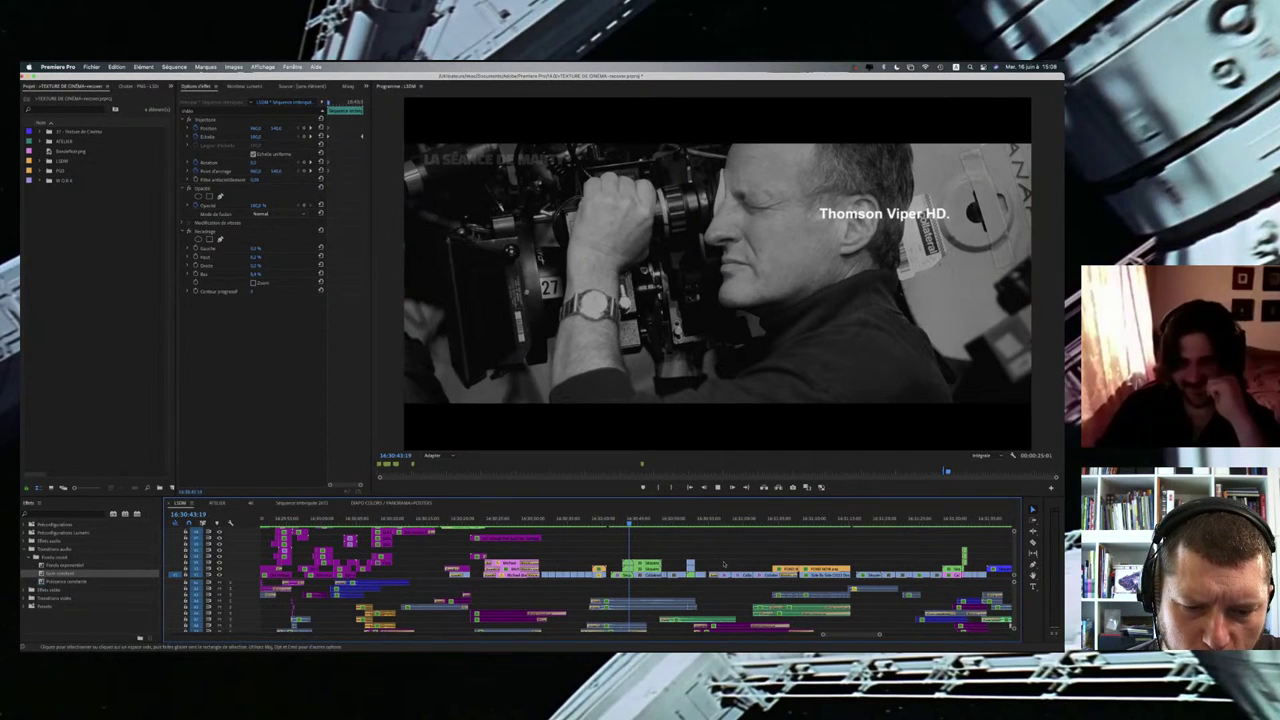
{"action": "key", "text": "space"}
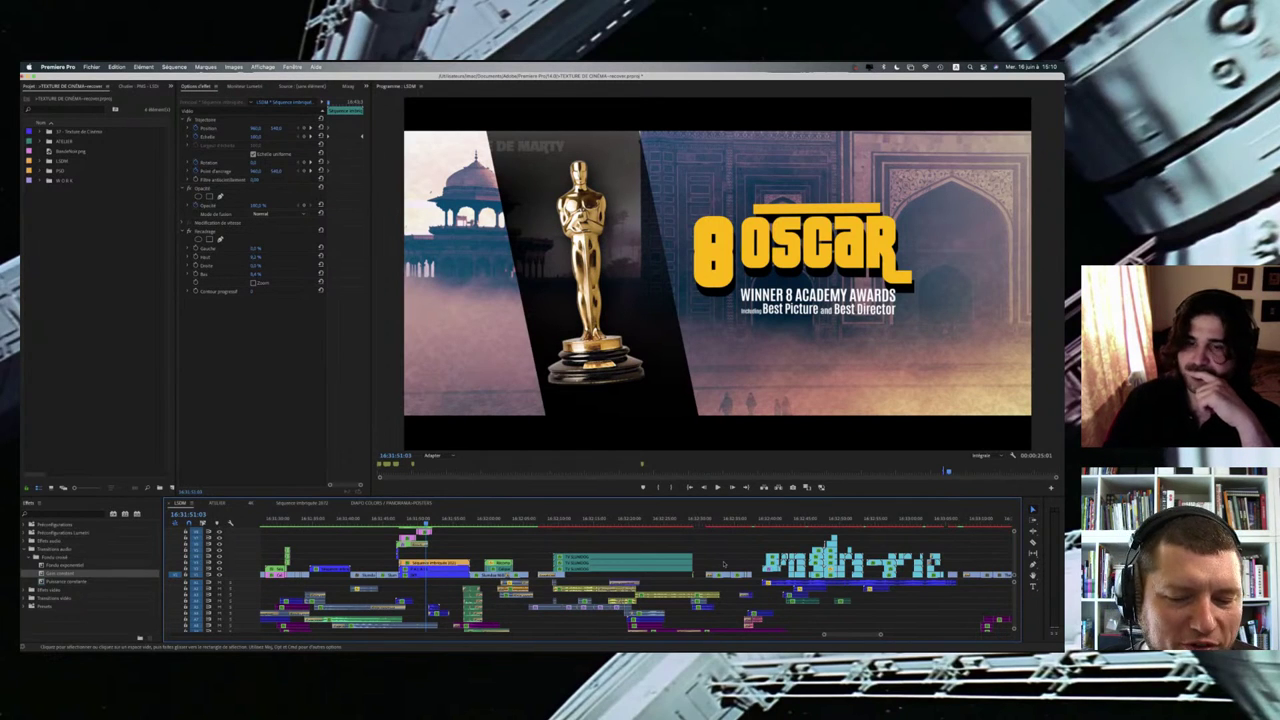
{"action": "key", "text": "space"}
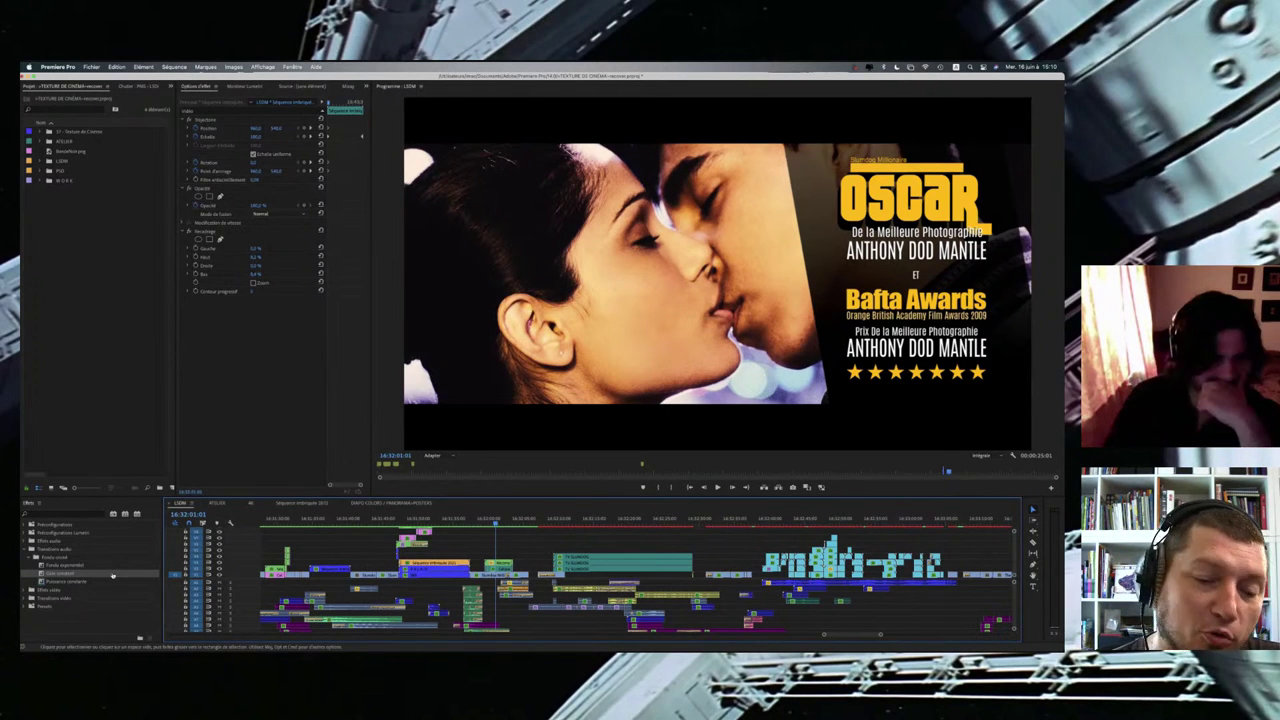
Step: Switch to YouTube in Opera, open "La Séance de Marty - Les Bandes Annonces PARTIE 2" and jump back to its opening
{"action": "key", "text": "ctrl+Left"}
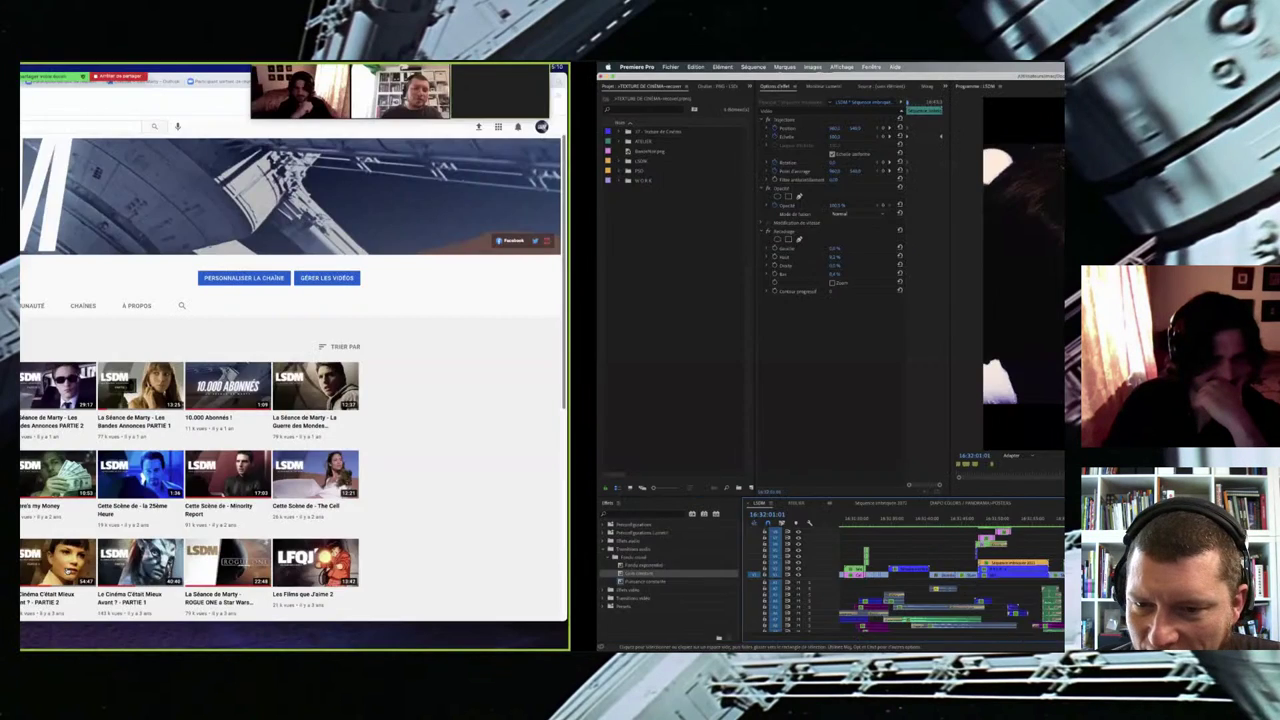
{"action": "left_click", "coordinate": [487, 481]}
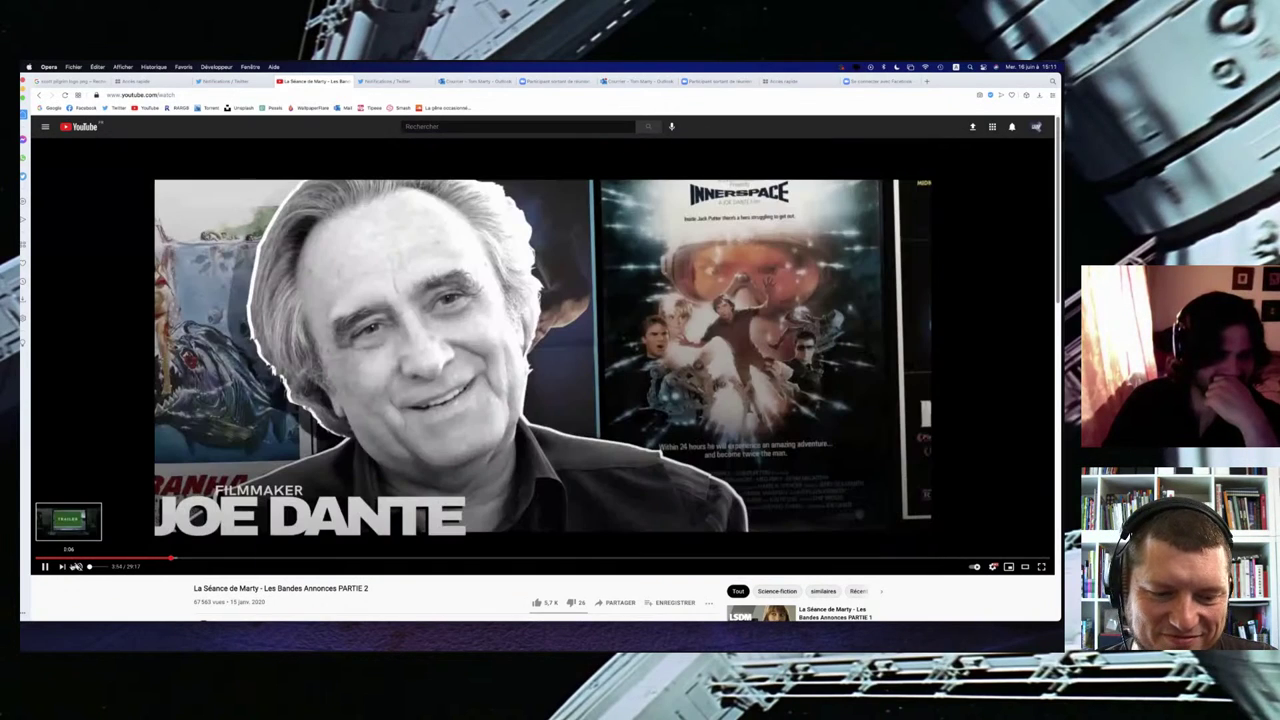
{"action": "left_click", "coordinate": [68, 558]}
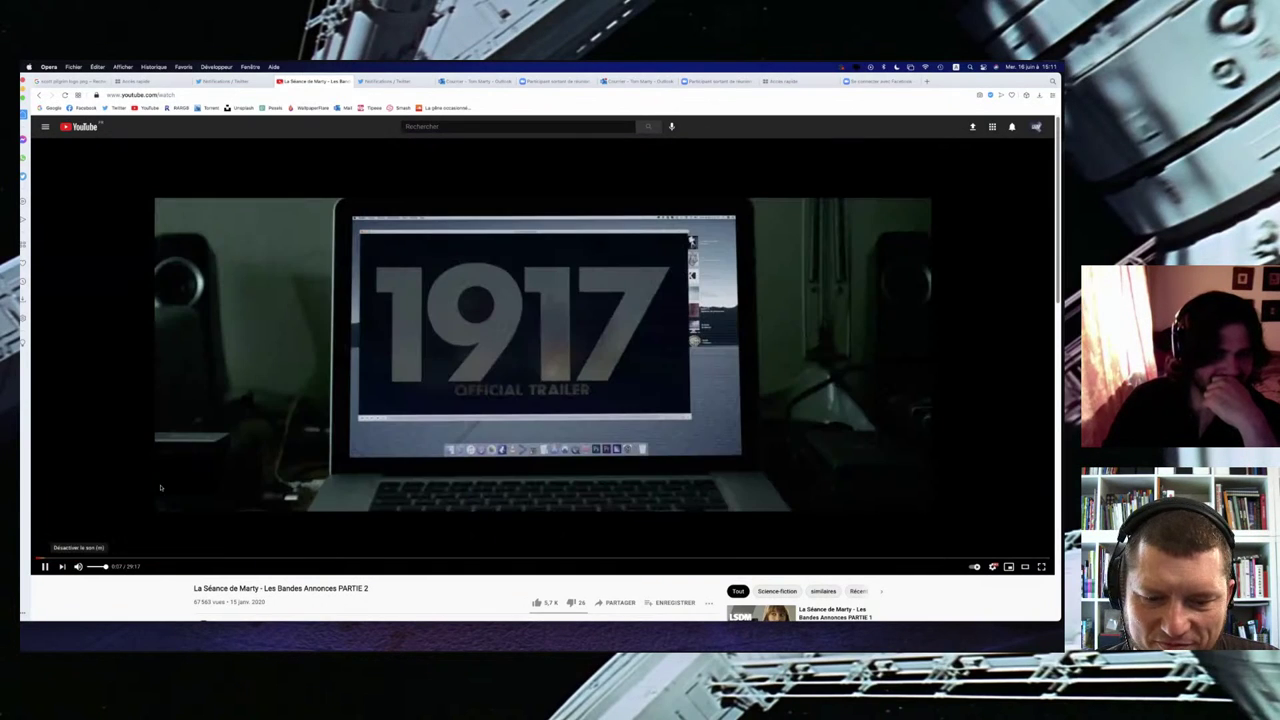
Step: Play and pause the video's opening laptop shot to examine the trailer titles composited on its screen
{"action": "left_click", "coordinate": [46, 565]}
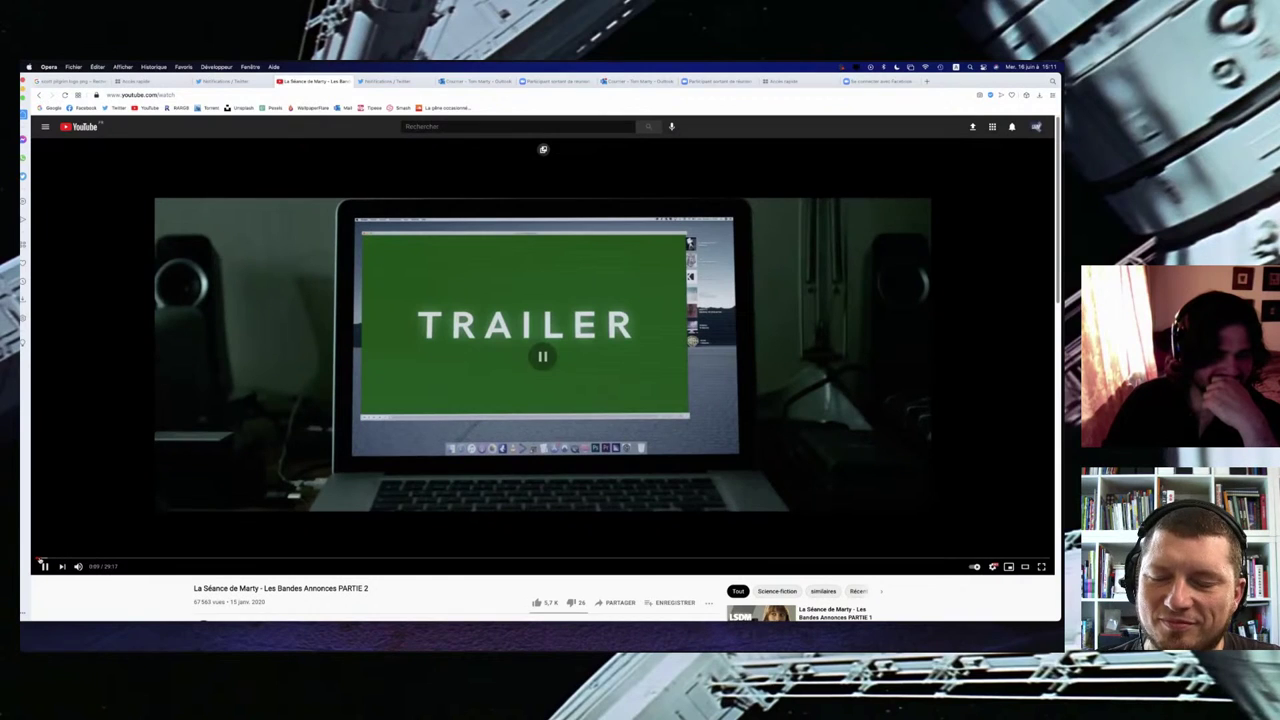
{"action": "left_click", "coordinate": [219, 463]}
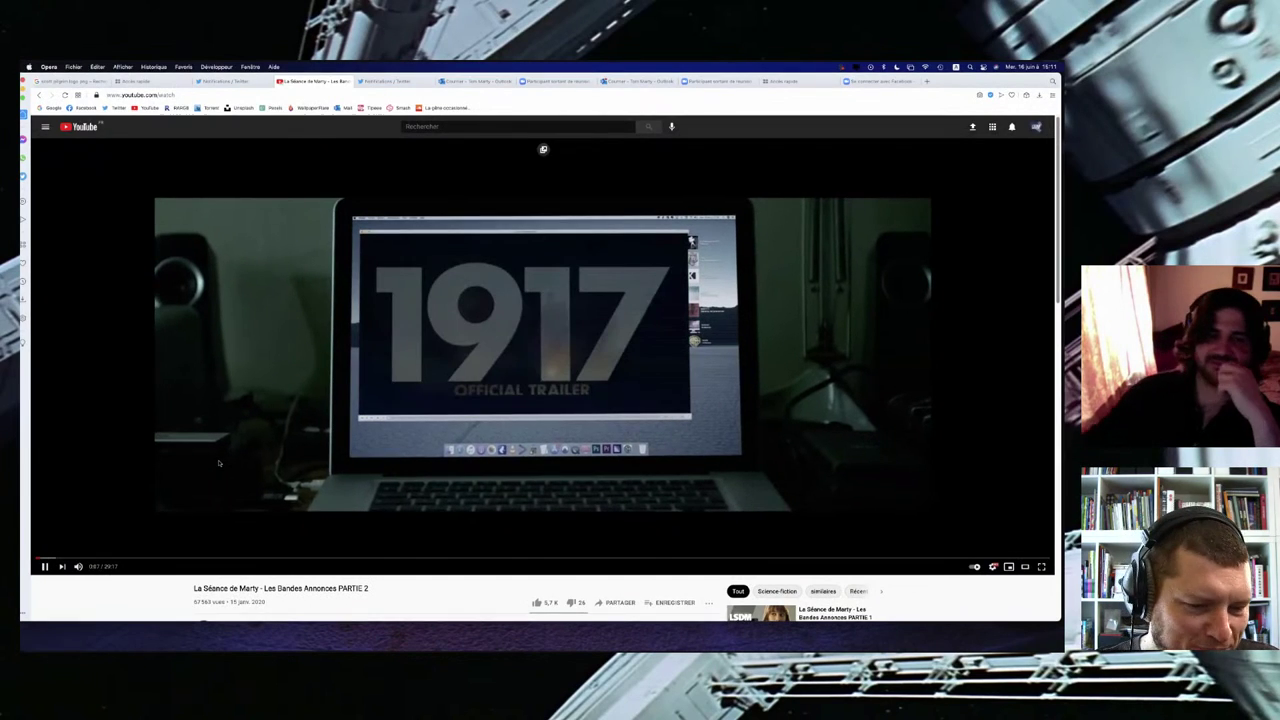
{"action": "left_click", "coordinate": [219, 463]}
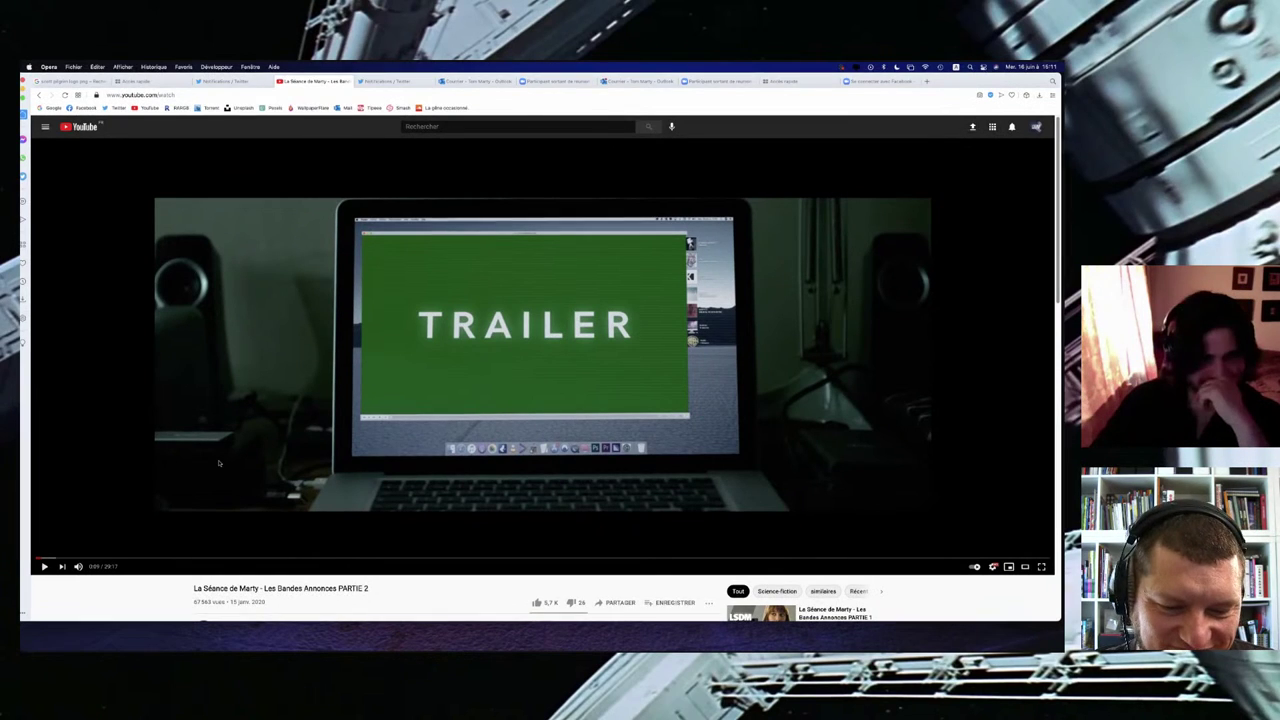
{"action": "left_click", "coordinate": [543, 149]}
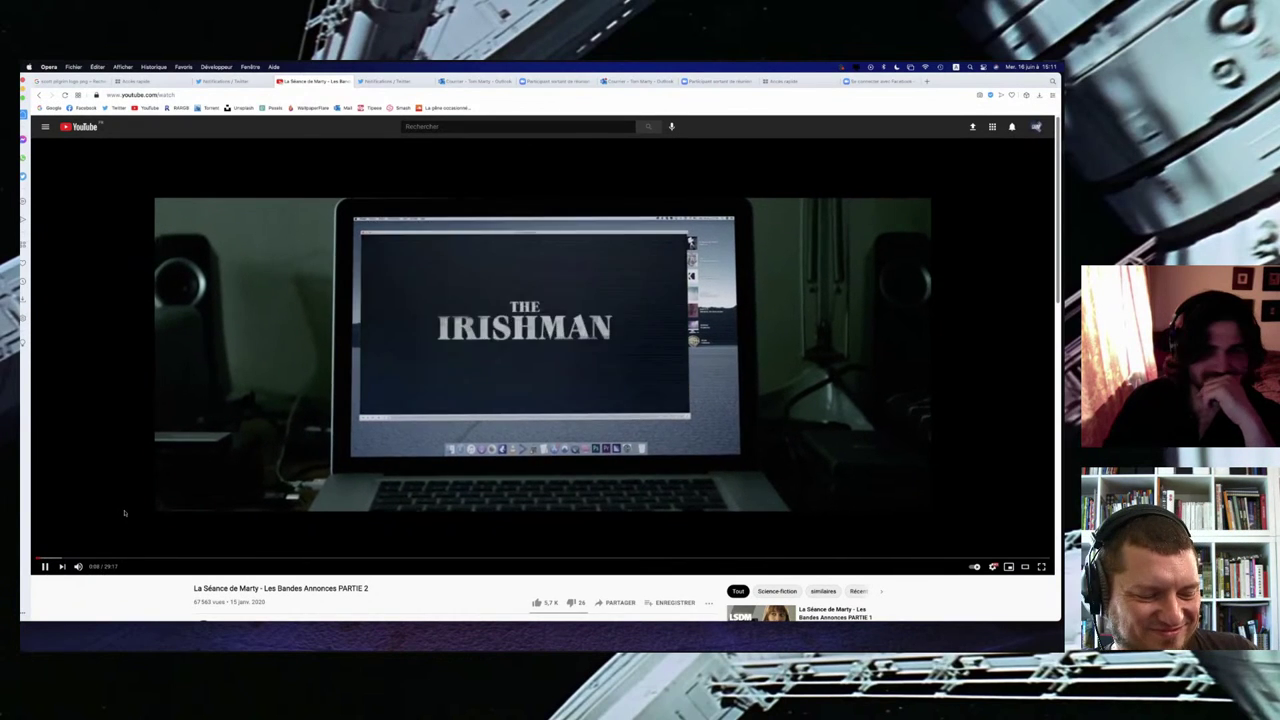
{"action": "left_click", "coordinate": [124, 513]}
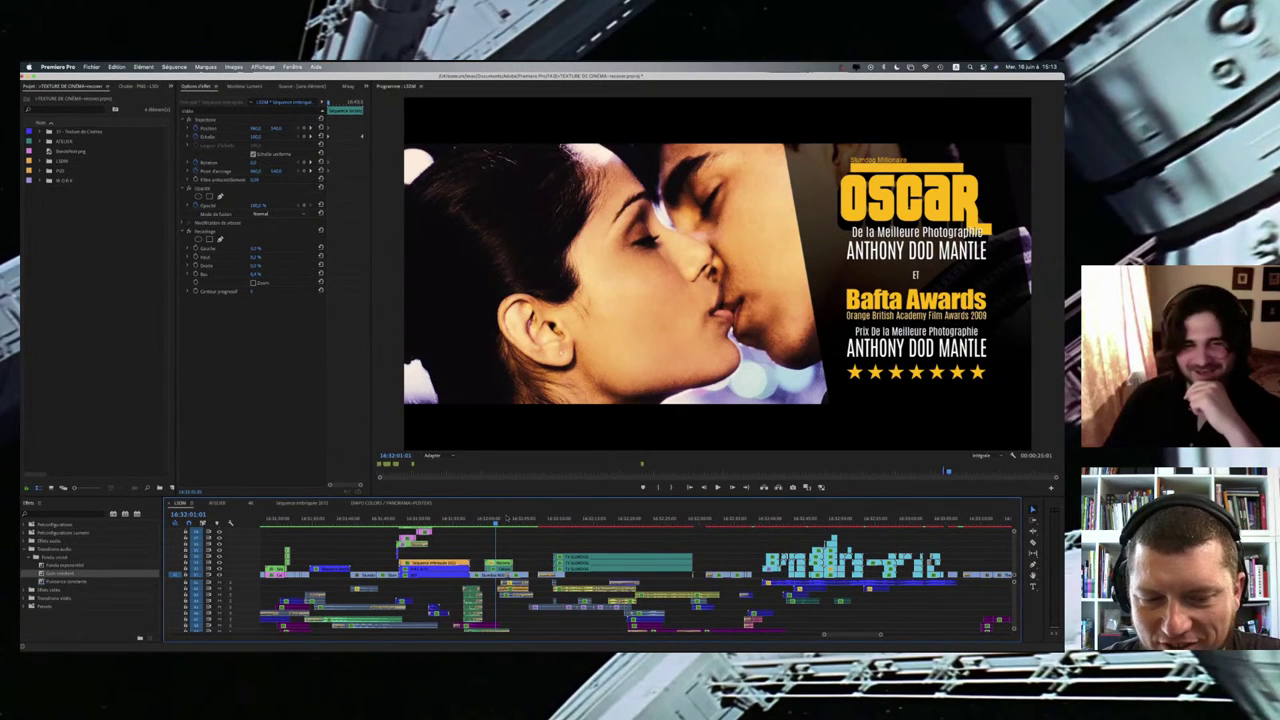
Step: Back in Premiere Pro, review the Slumdog Millionaire title shot in the LSDM timeline from 16:31:53:10 to 16:31:56:09
{"action": "left_click_drag", "start_coordinate": [503, 519], "coordinate": [498, 516]}
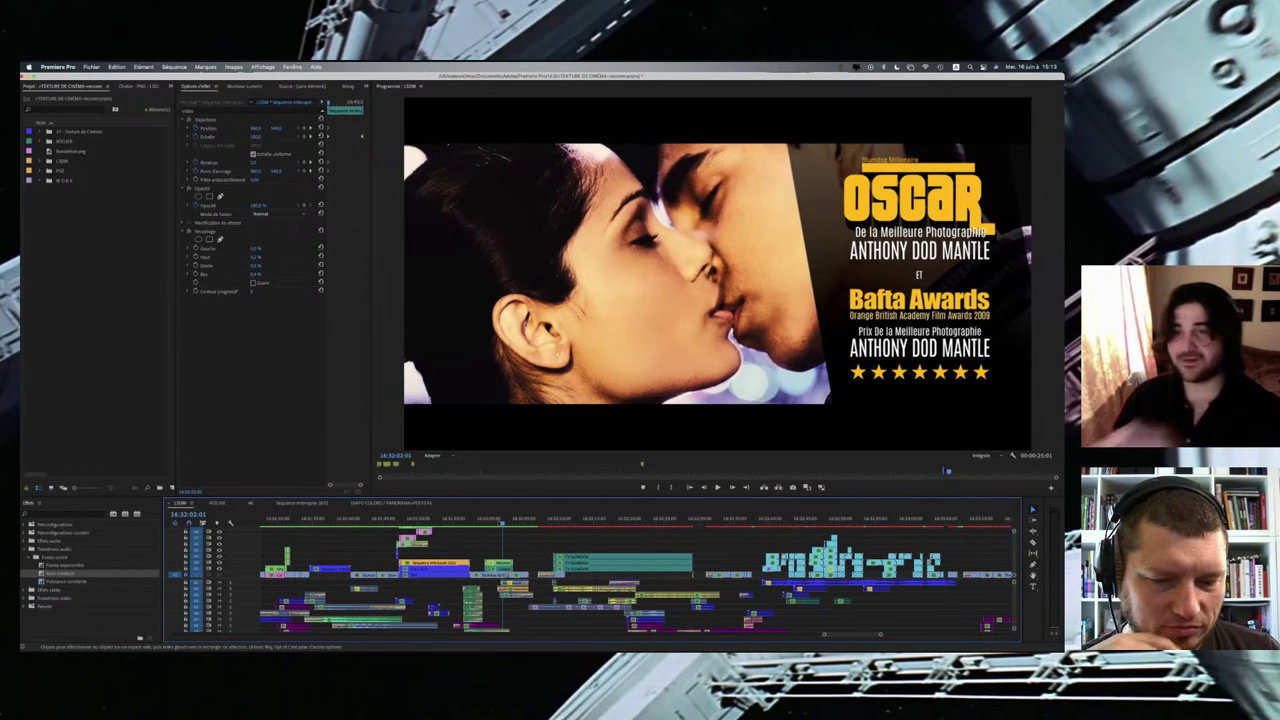
{"action": "left_click", "coordinate": [492, 545]}
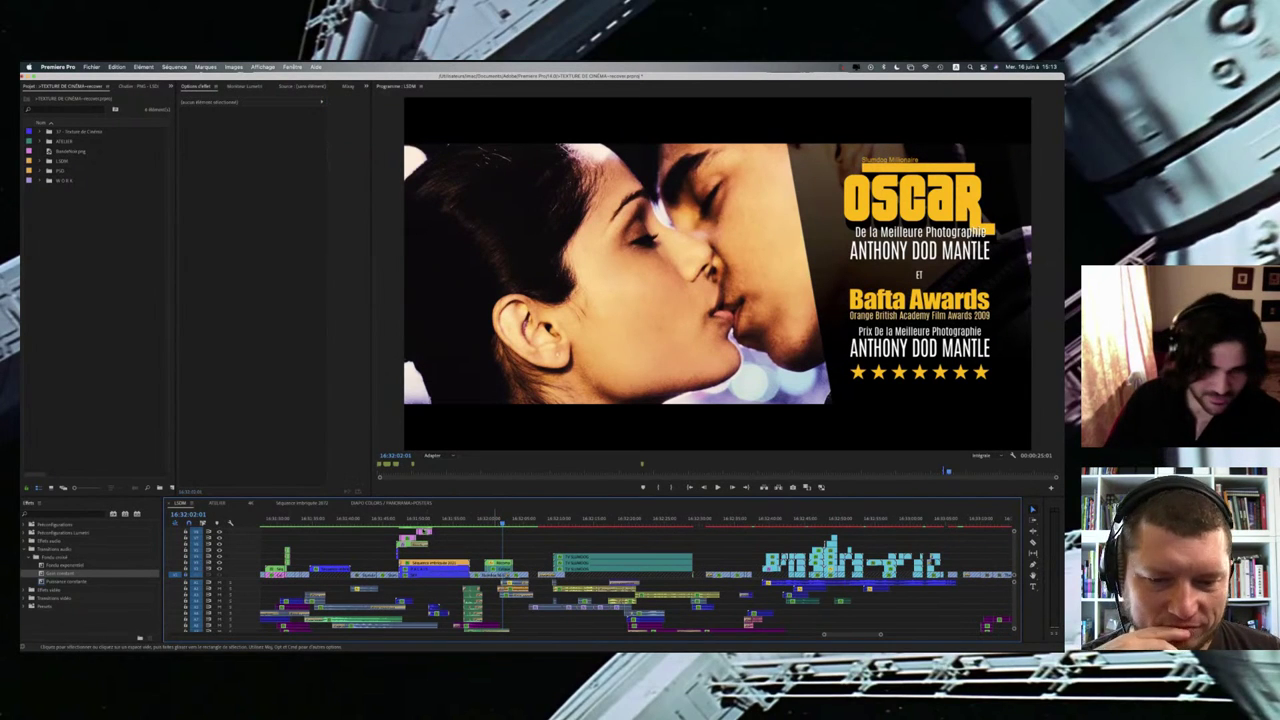
{"action": "left_click", "coordinate": [441, 528]}
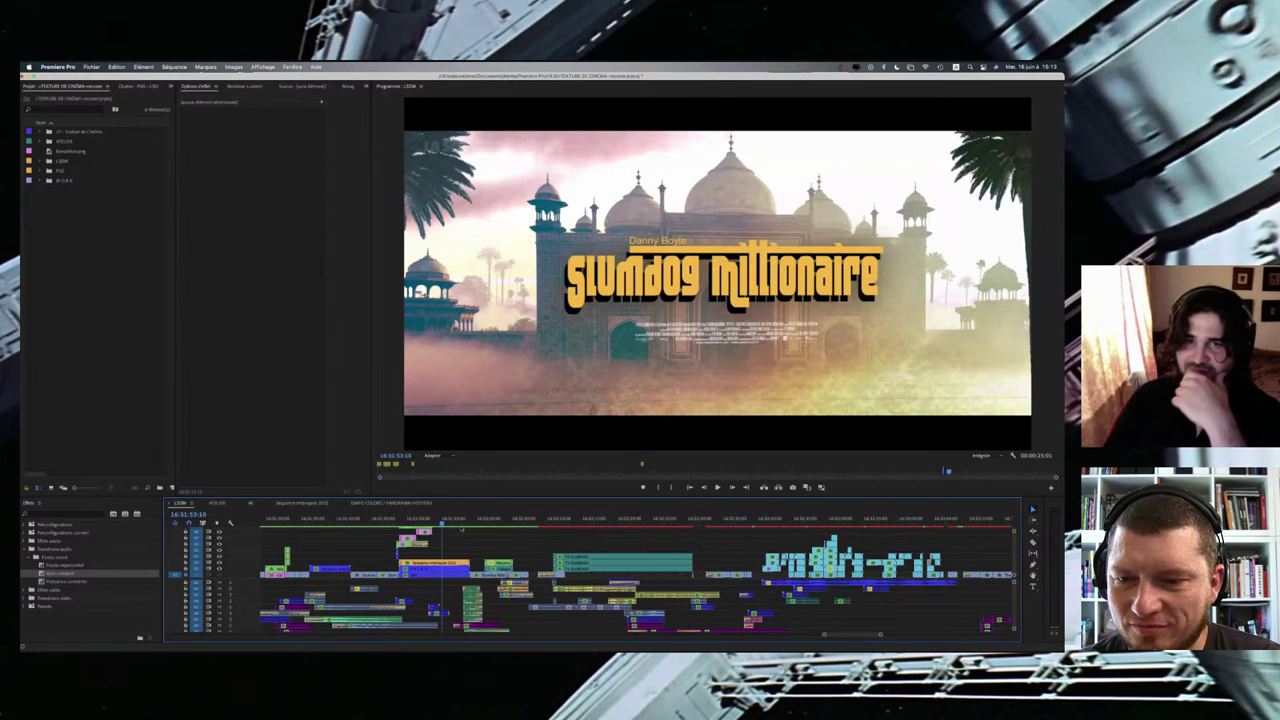
{"action": "key", "text": "space"}
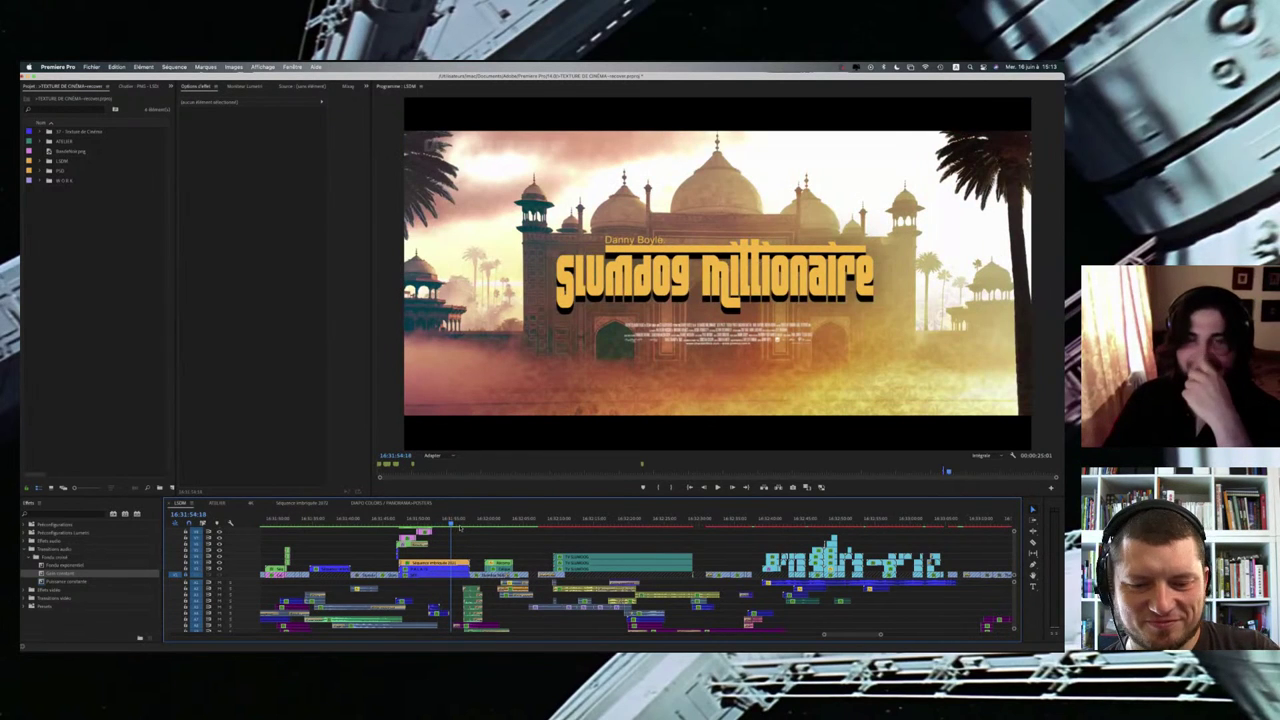
{"action": "left_click_drag", "start_coordinate": [463, 525], "coordinate": [457, 528]}
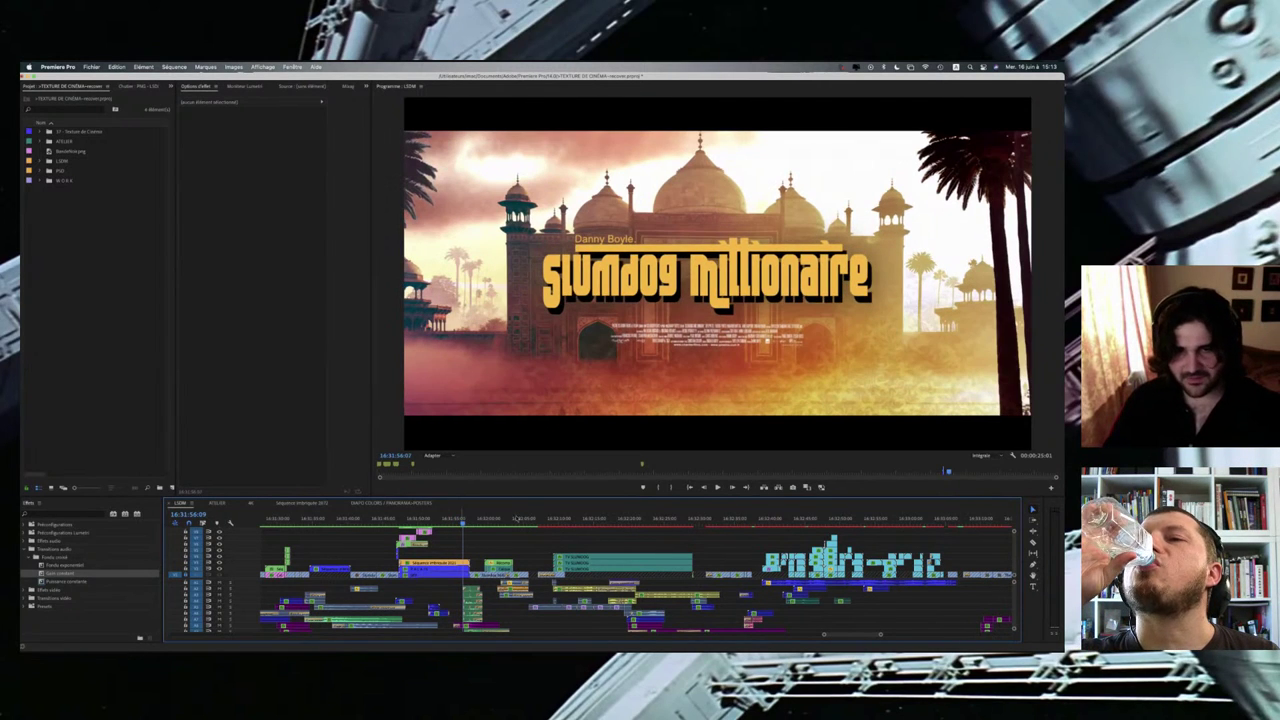
Step: Return to the Sin City passage, find the Bruce Willis gun shot at 16:29:38:24 and survey the timeline around it
{"action": "scroll", "coordinate": [530, 517], "scroll_direction": "down", "scroll_amount": 3}
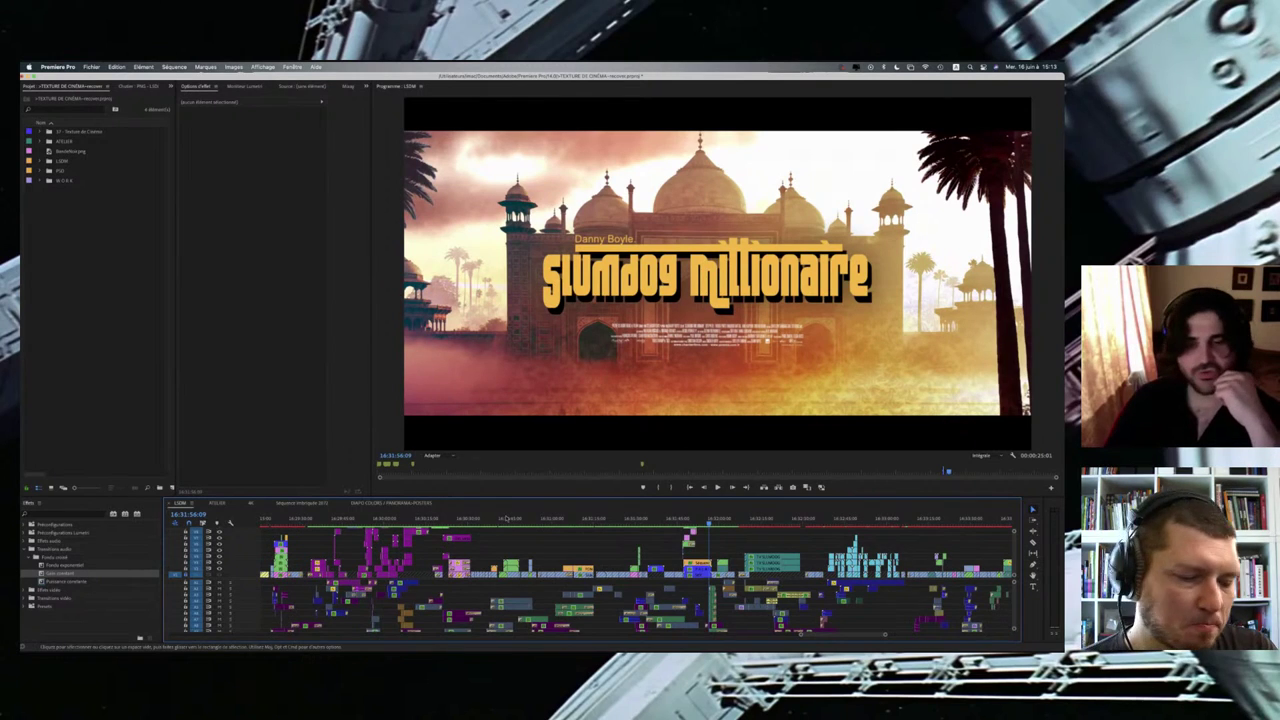
{"action": "scroll", "coordinate": [508, 518], "scroll_direction": "down", "scroll_amount": 2}
{"action": "left_click_drag", "start_coordinate": [506, 519], "coordinate": [470, 521]}
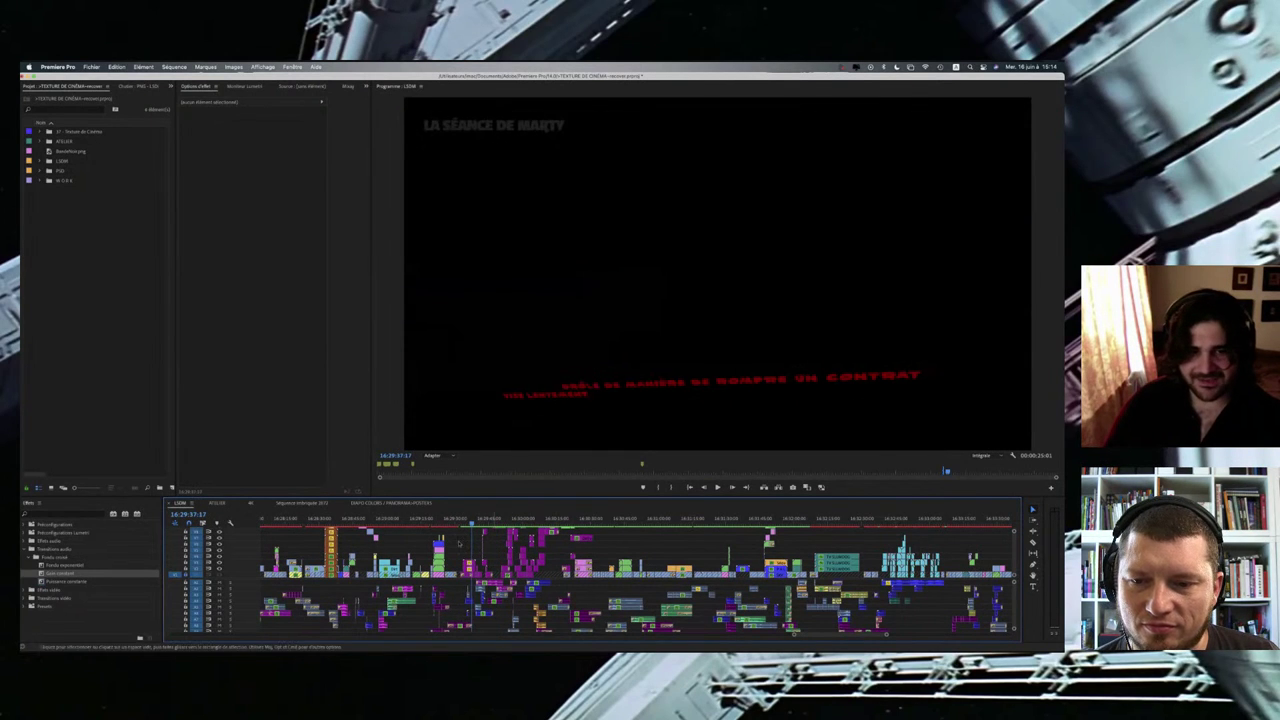
{"action": "scroll", "coordinate": [434, 528], "scroll_direction": "up", "scroll_amount": 1}
{"action": "key", "text": "="}
{"action": "key", "text": "="}
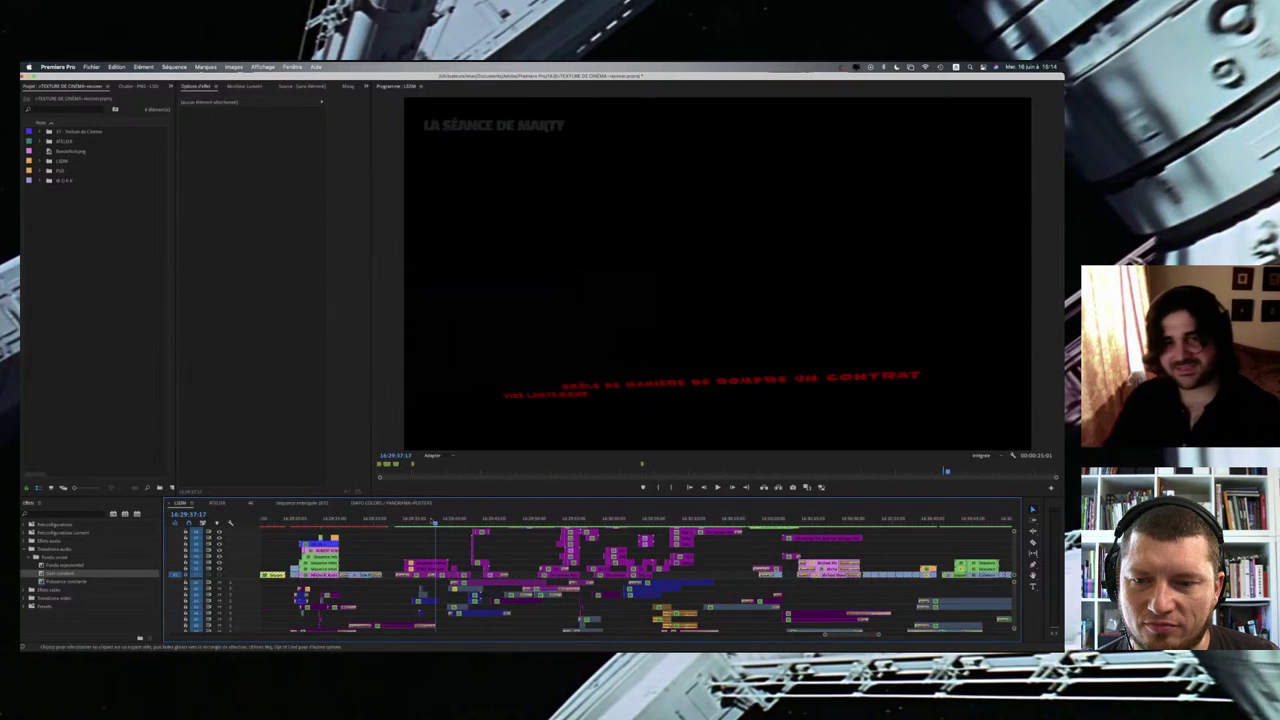
{"action": "key", "text": "="}
{"action": "key", "text": "Right"}
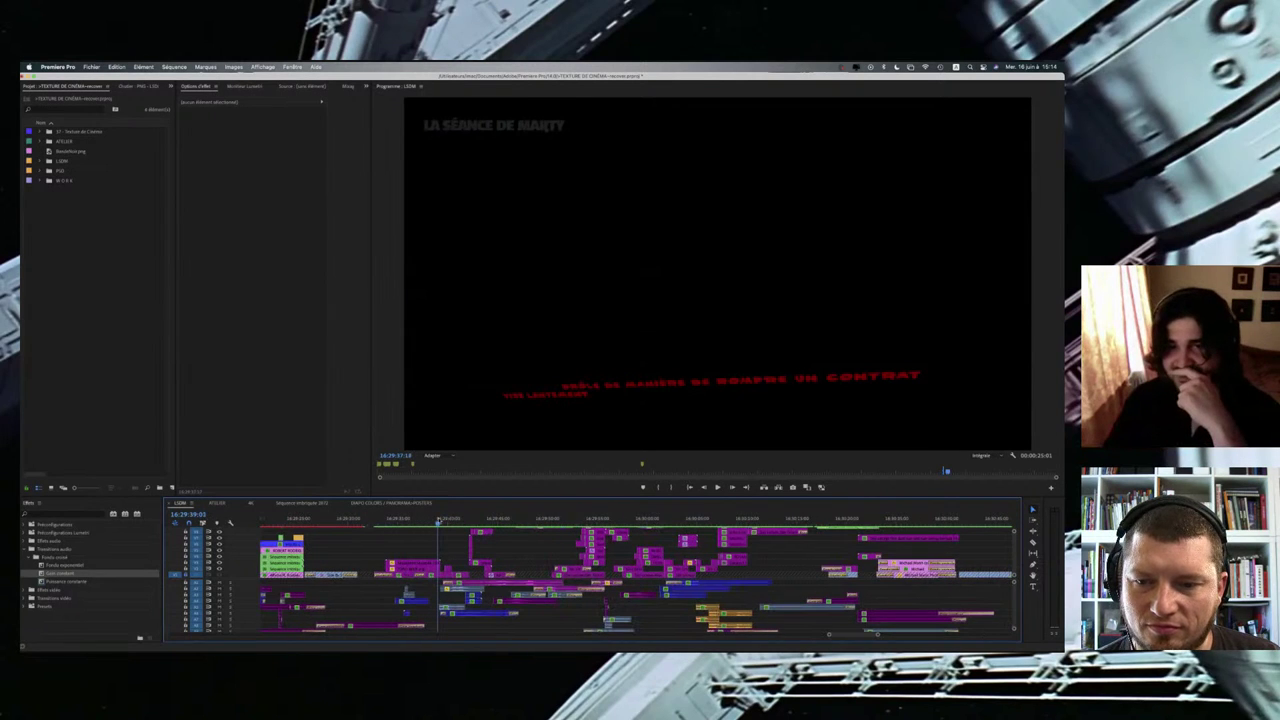
{"action": "key", "text": "Left"}
{"action": "key", "text": "Left"}
{"action": "scroll", "coordinate": [438, 556], "scroll_direction": "up", "scroll_amount": 1}
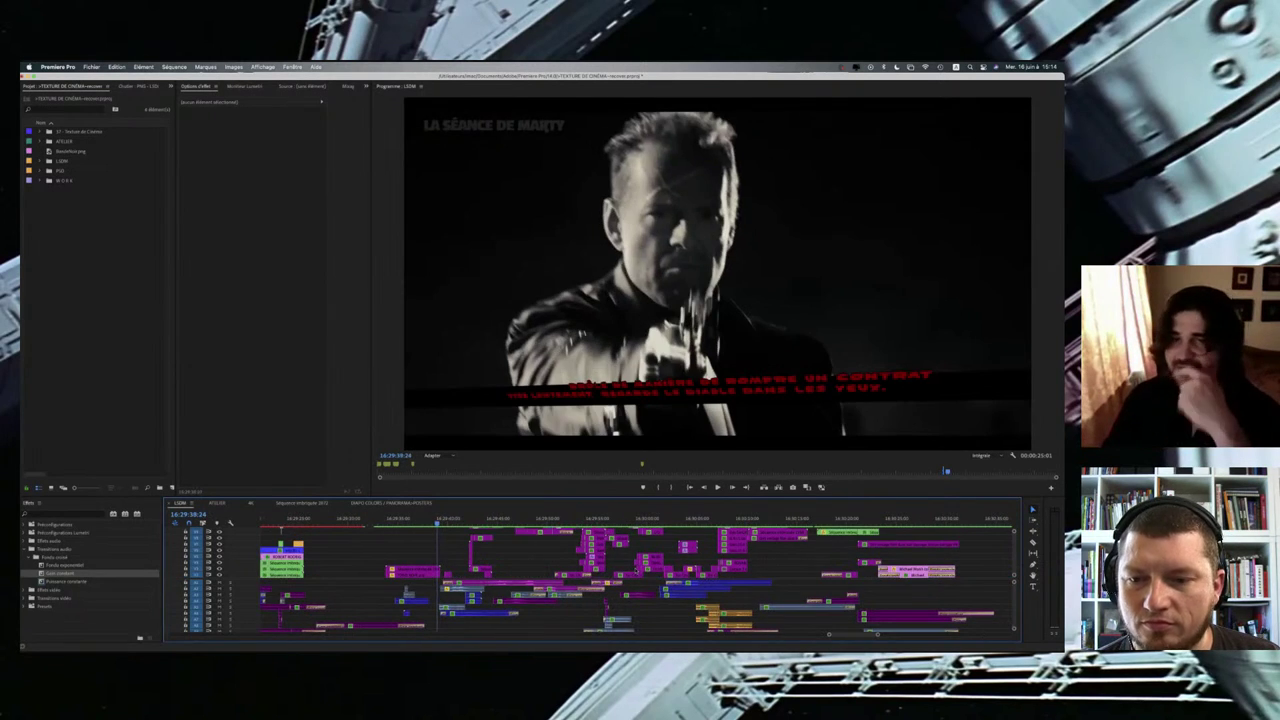
{"action": "scroll", "coordinate": [640, 566], "scroll_direction": "up", "scroll_amount": 3}
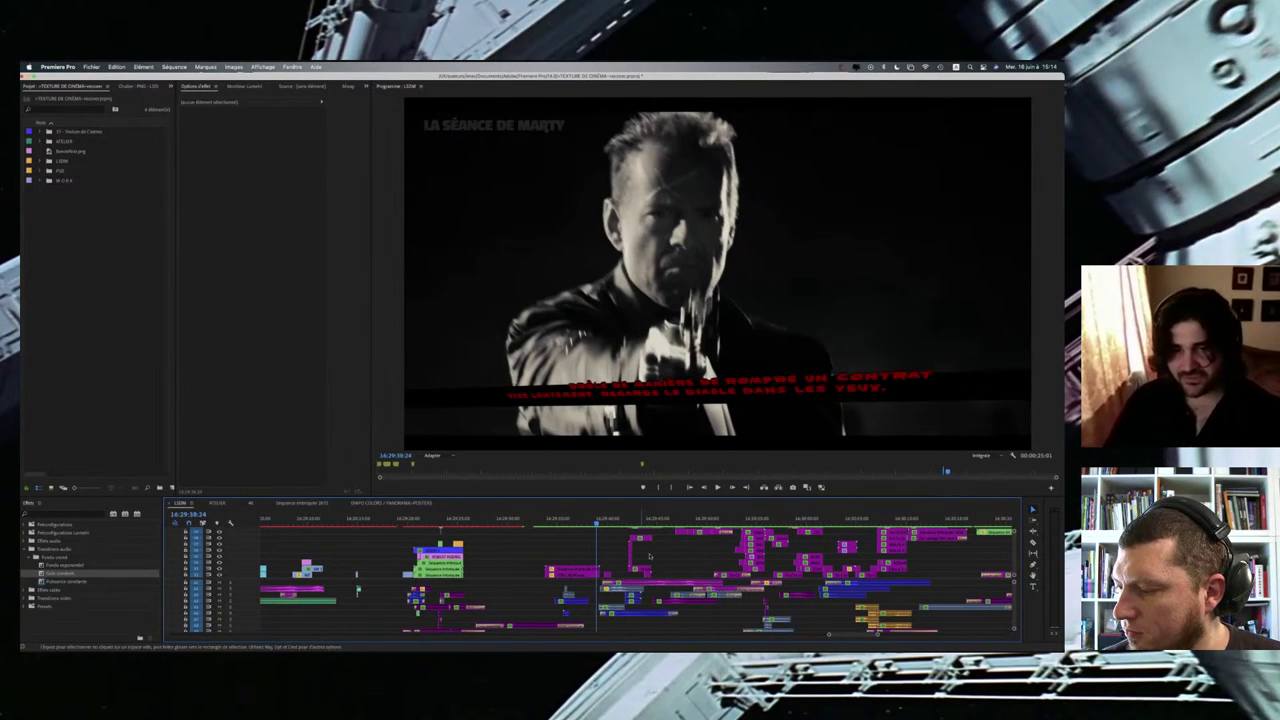
{"action": "key", "text": "minus"}
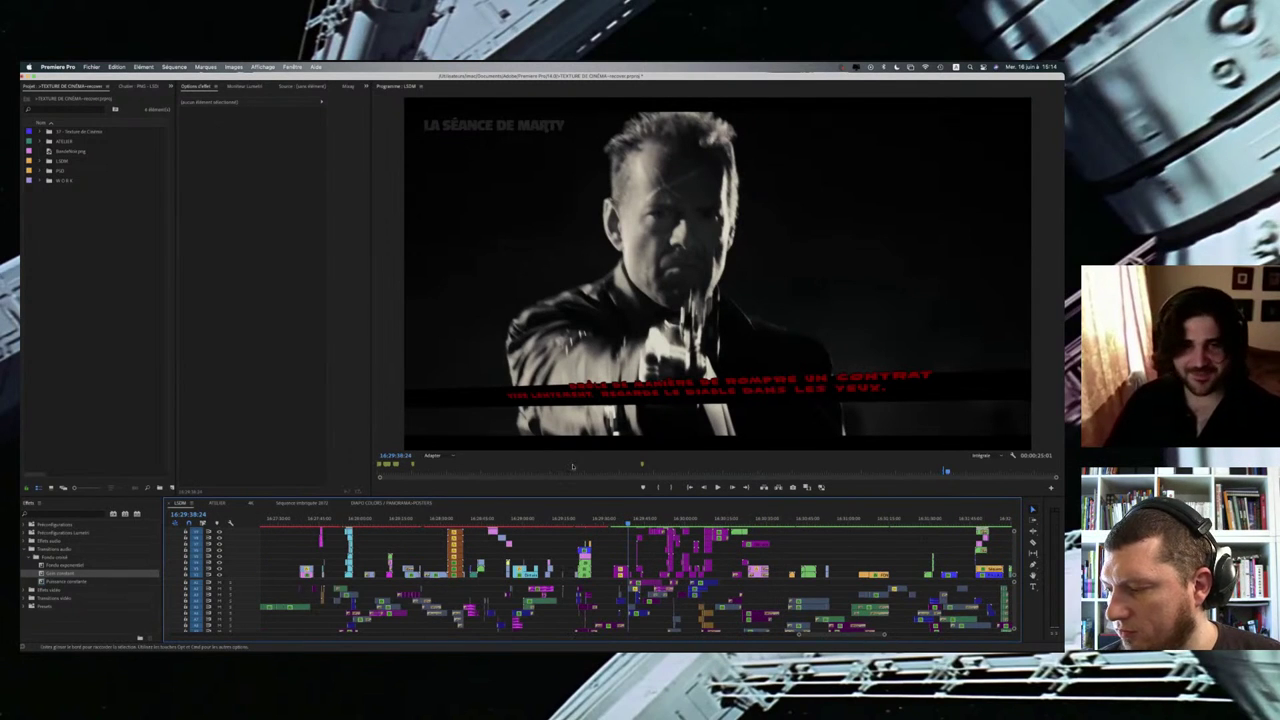
{"action": "key", "text": "minus"}
{"action": "key", "text": "minus"}
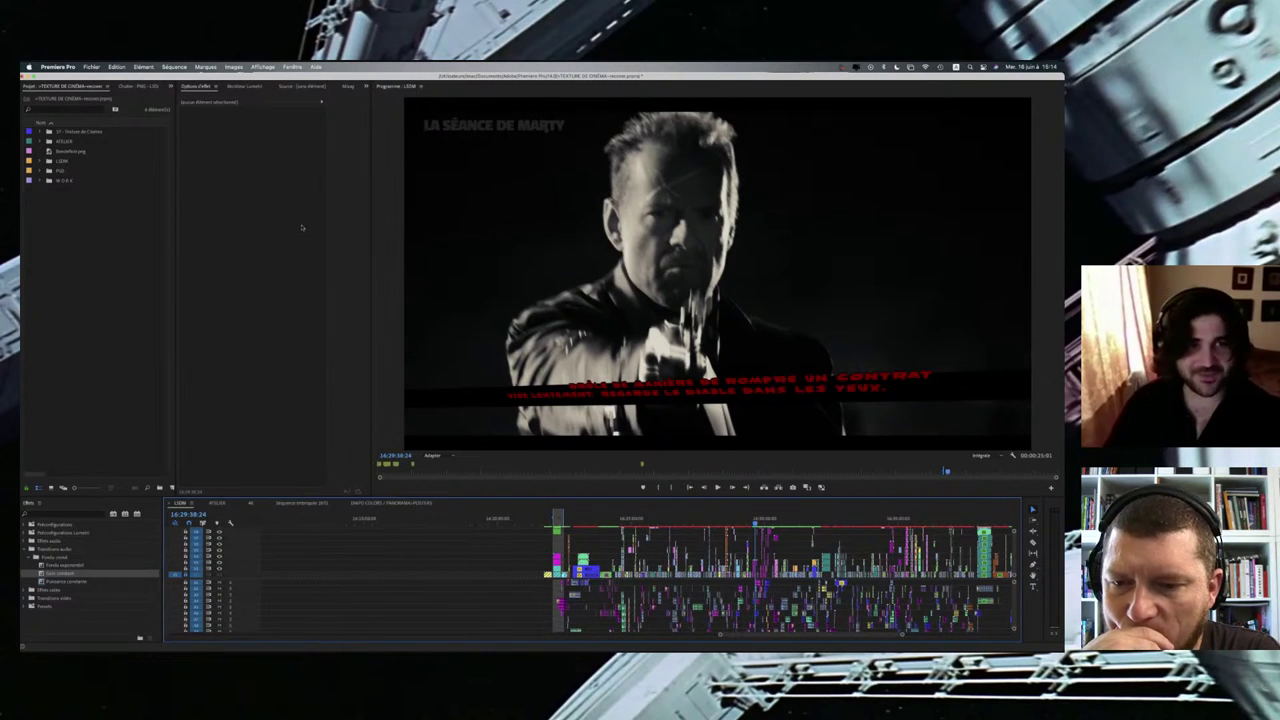
Step: Switch to the YouTube episode "Cette Scène - Épisode 0", pause it and seek to the caption "Tu ne m'as même pas regardé" near 11:05
{"action": "key", "text": "ctrl+Left"}
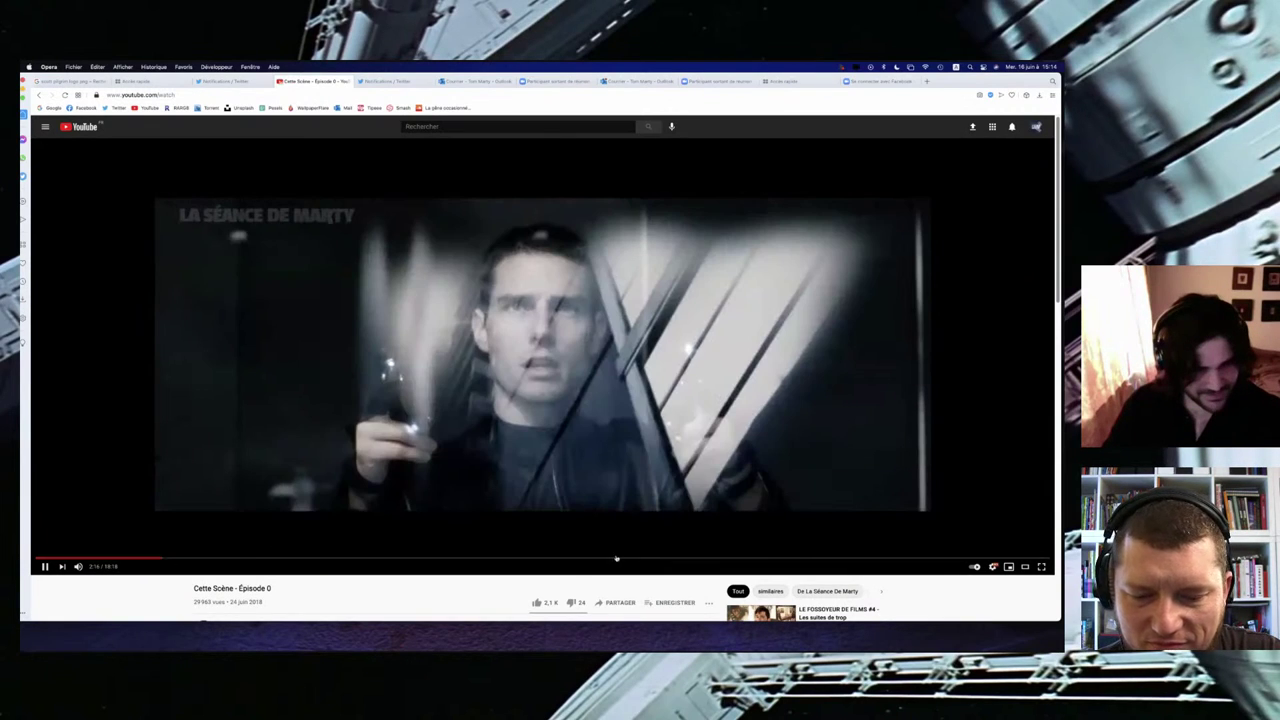
{"action": "key", "text": "space"}
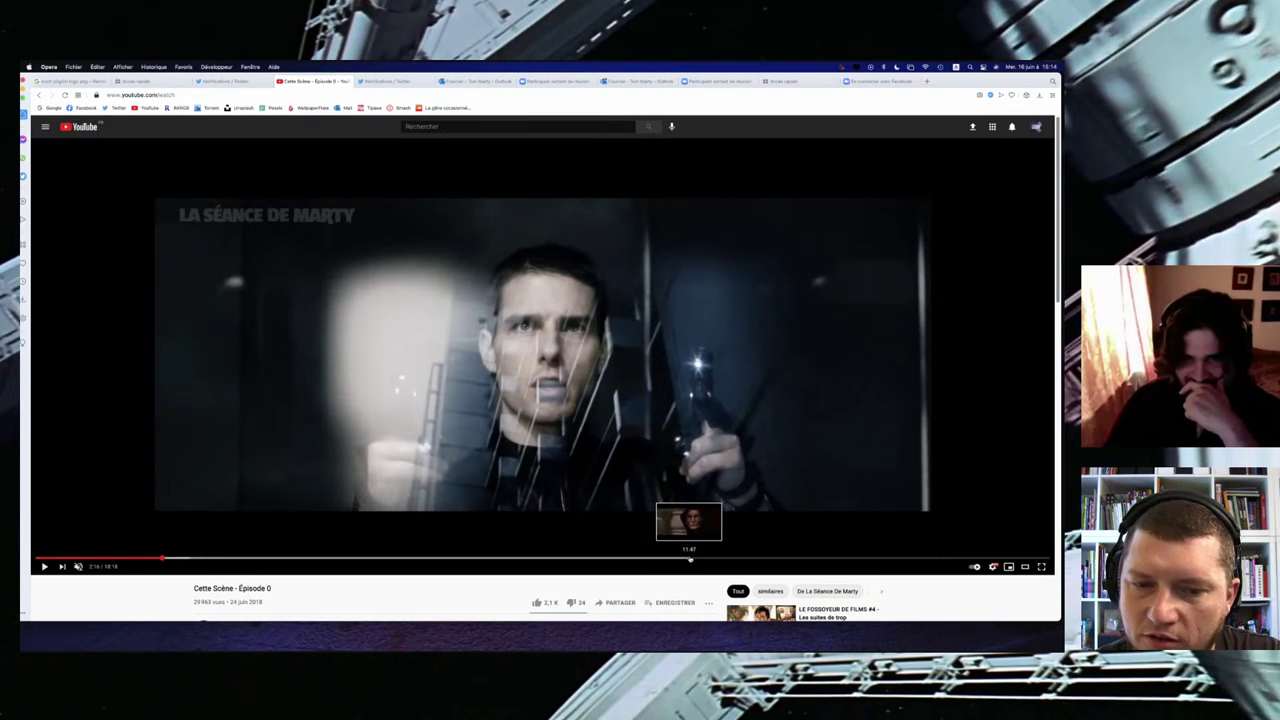
{"action": "left_click", "coordinate": [672, 560]}
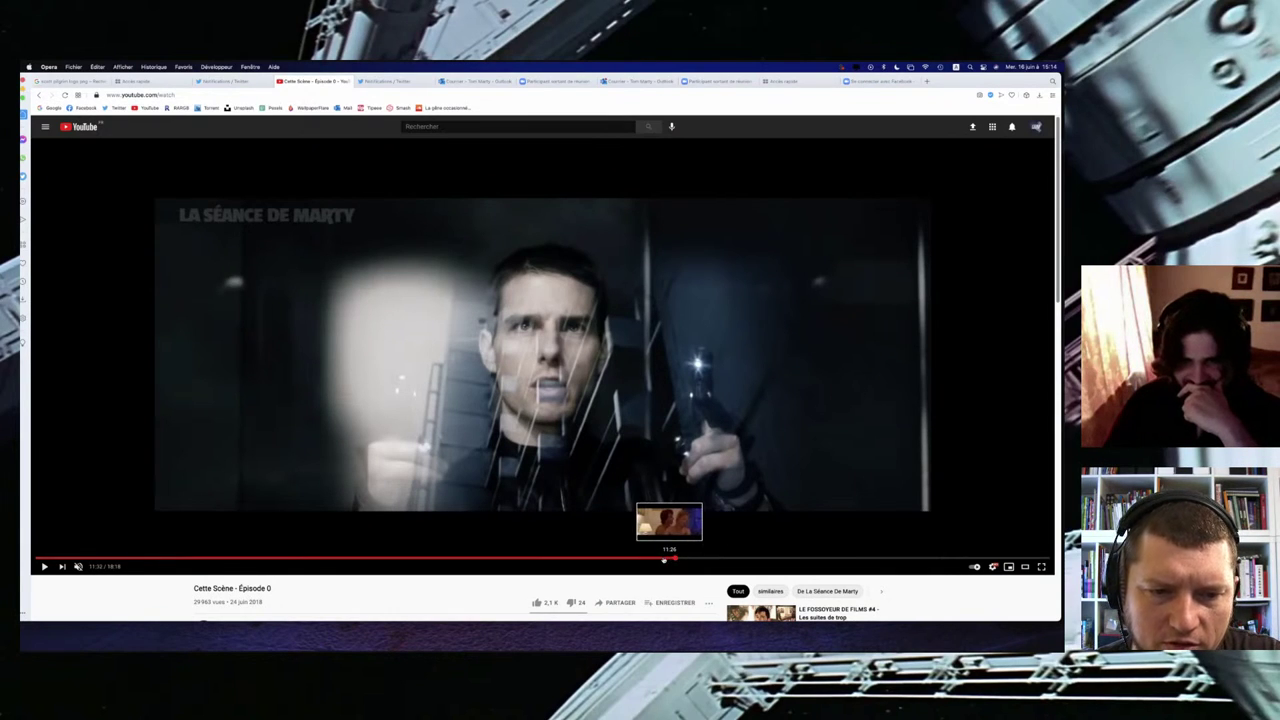
{"action": "left_click", "coordinate": [669, 560]}
{"action": "left_click", "coordinate": [660, 559]}
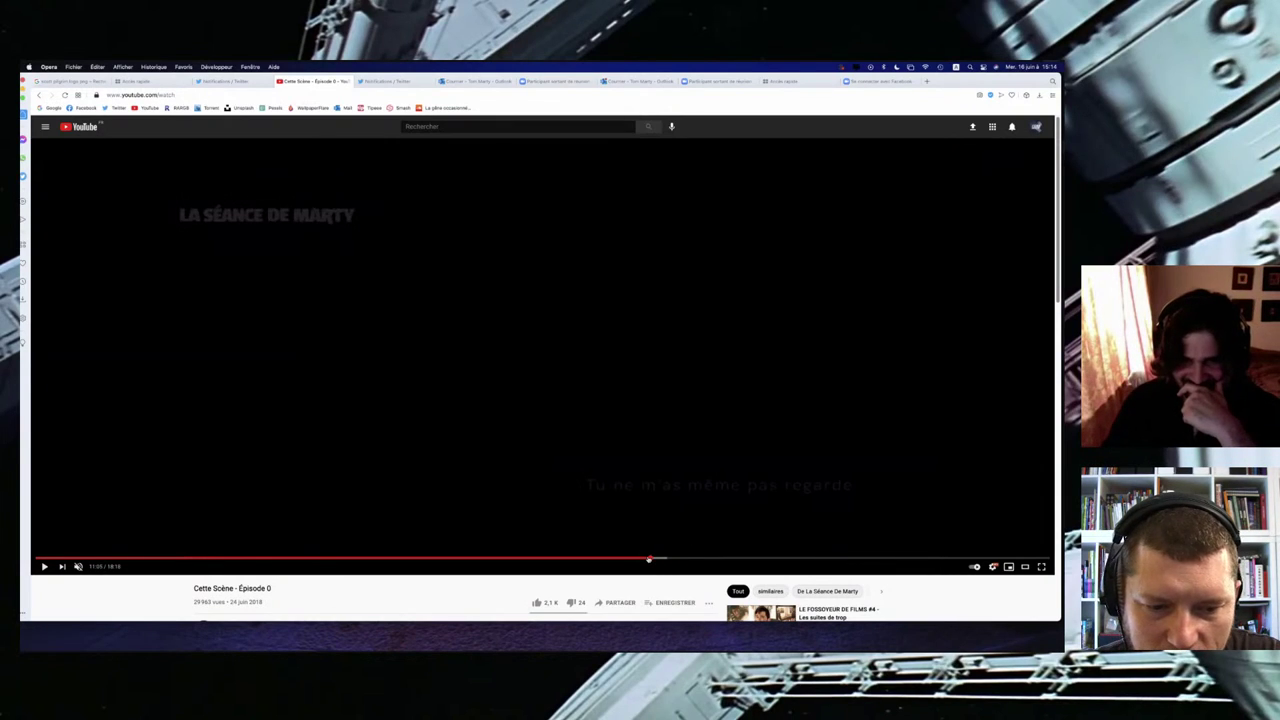
{"action": "left_click", "coordinate": [645, 560]}
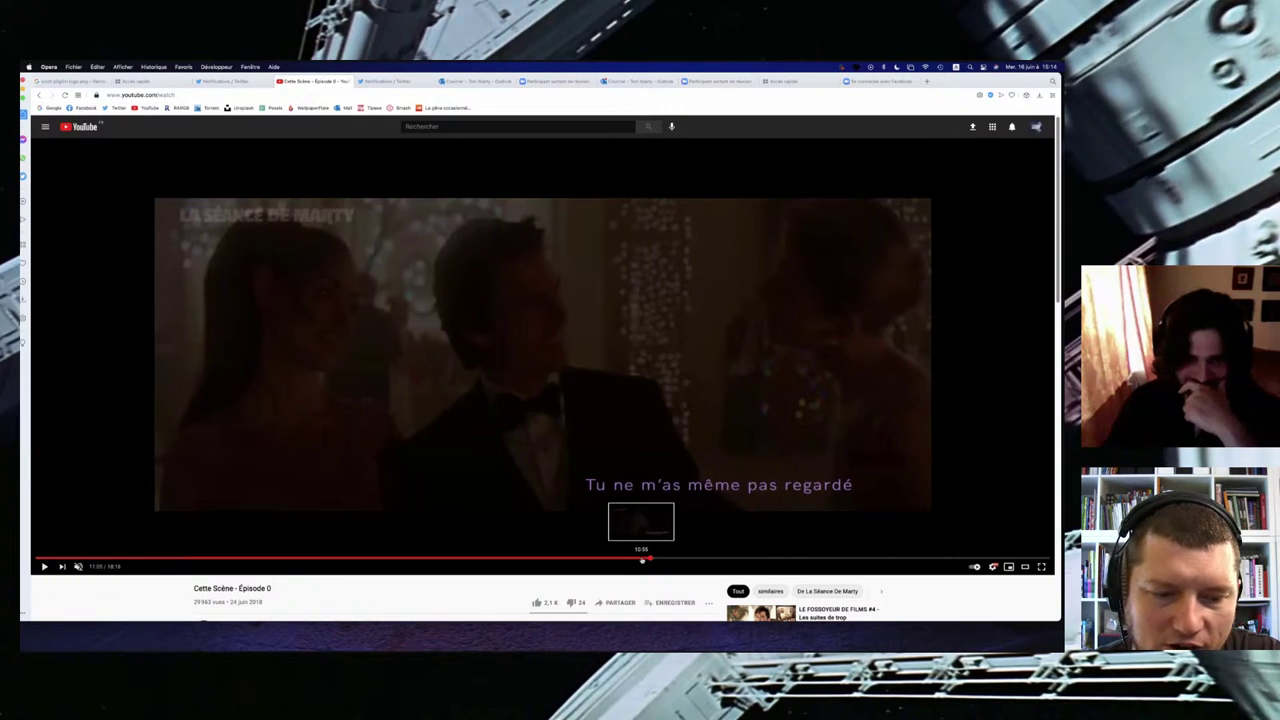
Step: Seek back through the captioned couple scenes to the red-cloaked ceremony at about 8:54 and play it to review its on-screen text
{"action": "left_click", "coordinate": [636, 561]}
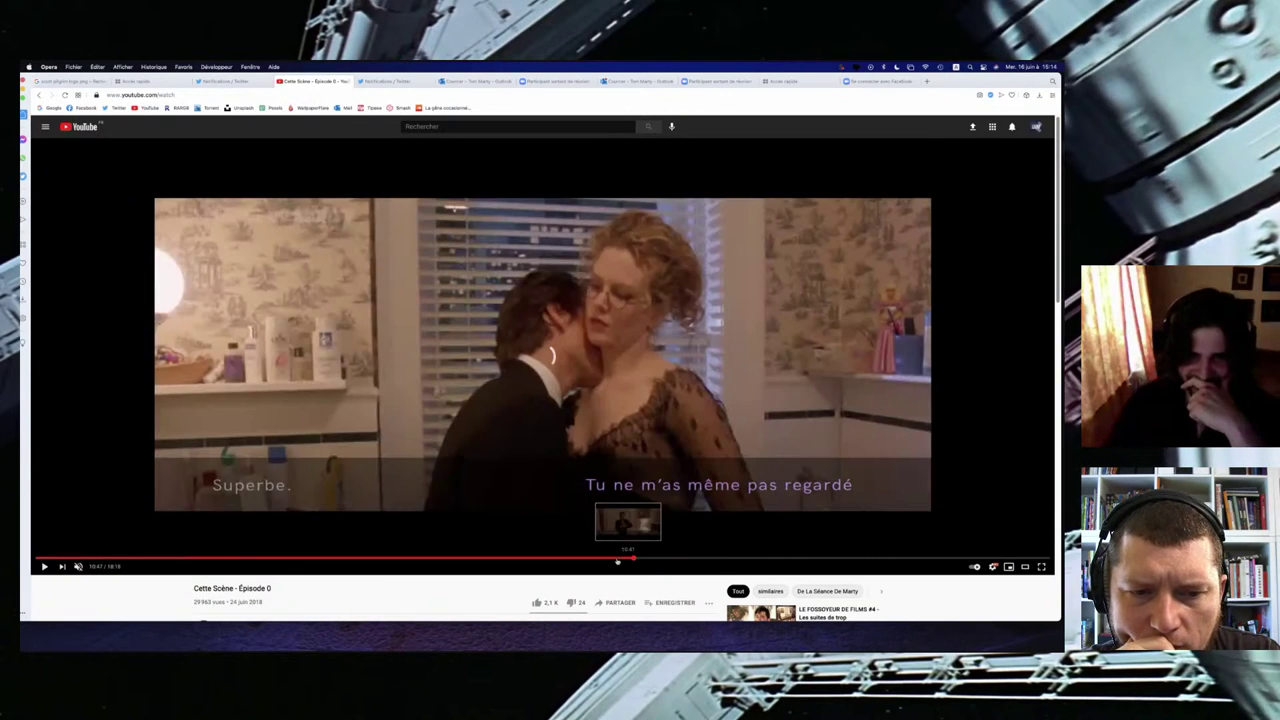
{"action": "left_click", "coordinate": [618, 561]}
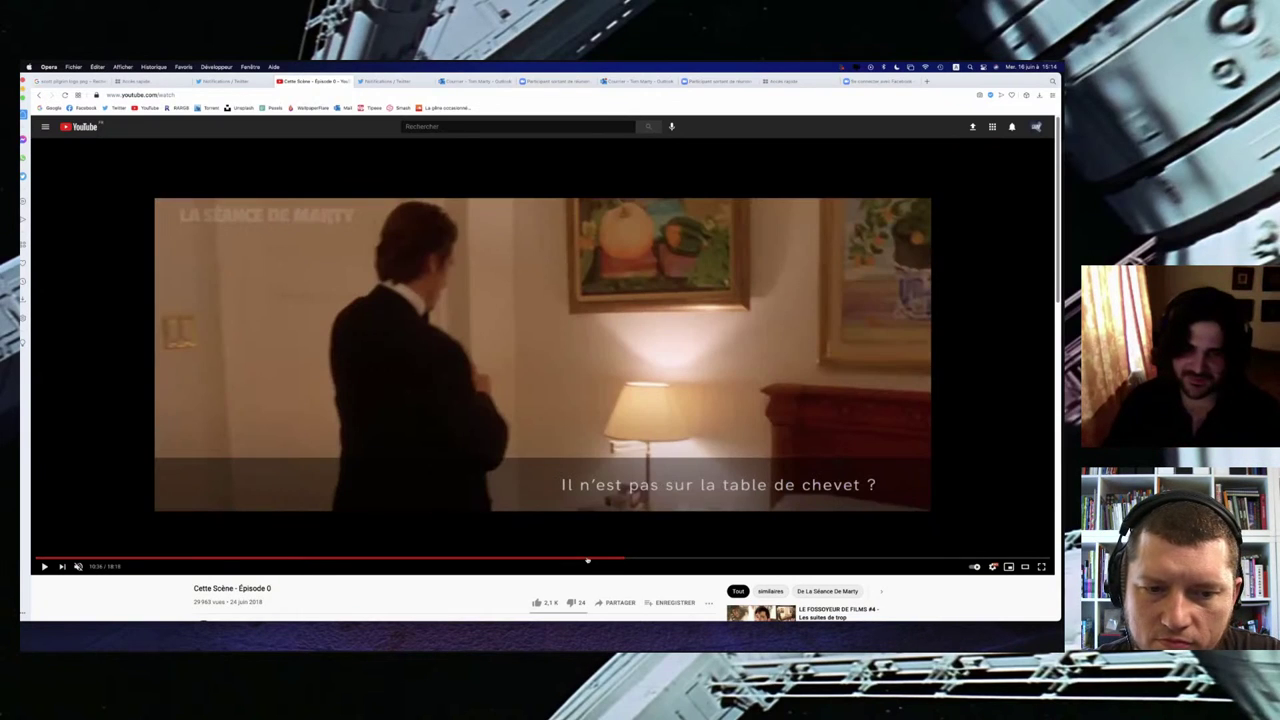
{"action": "left_click", "coordinate": [588, 562]}
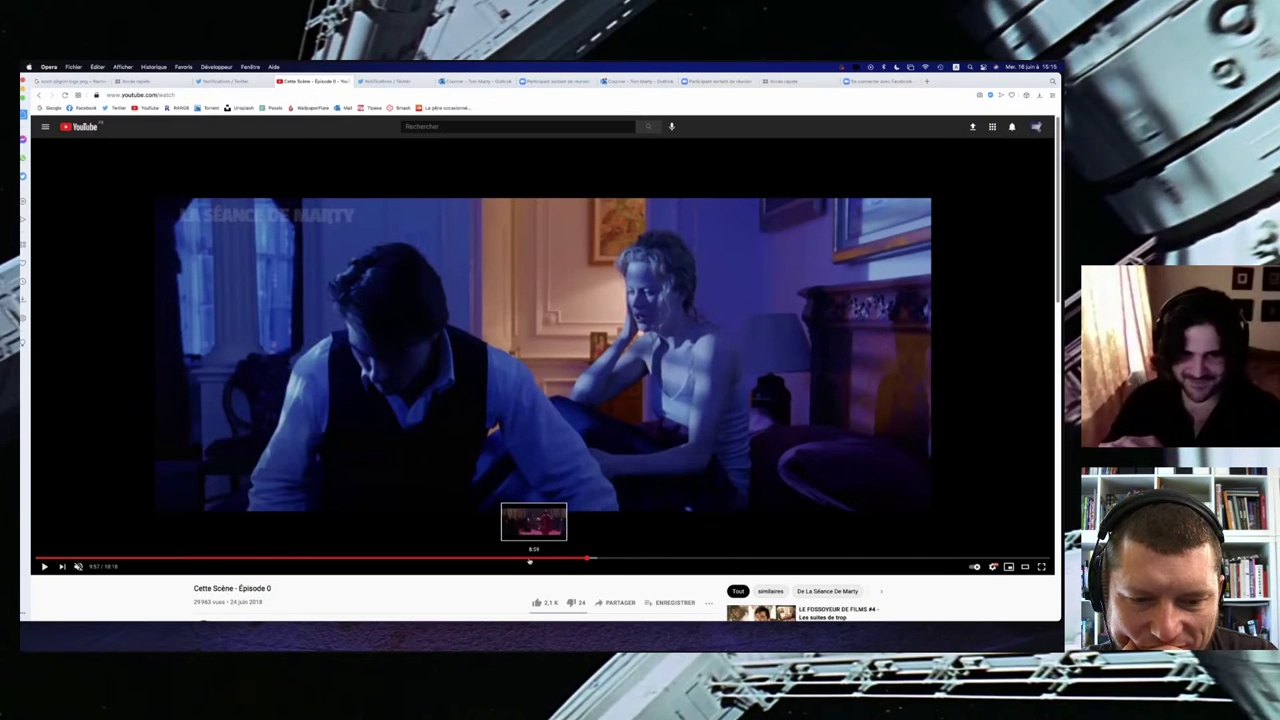
{"action": "left_click", "coordinate": [530, 562]}
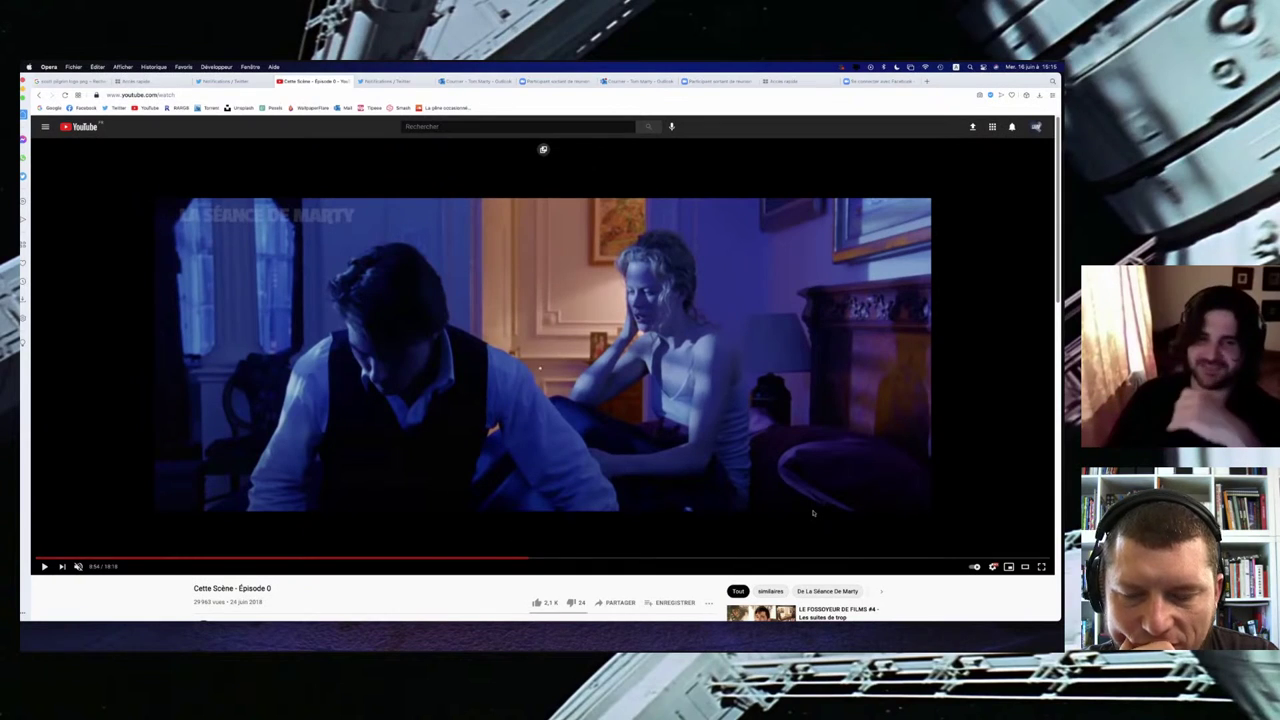
{"action": "left_click", "coordinate": [627, 482]}
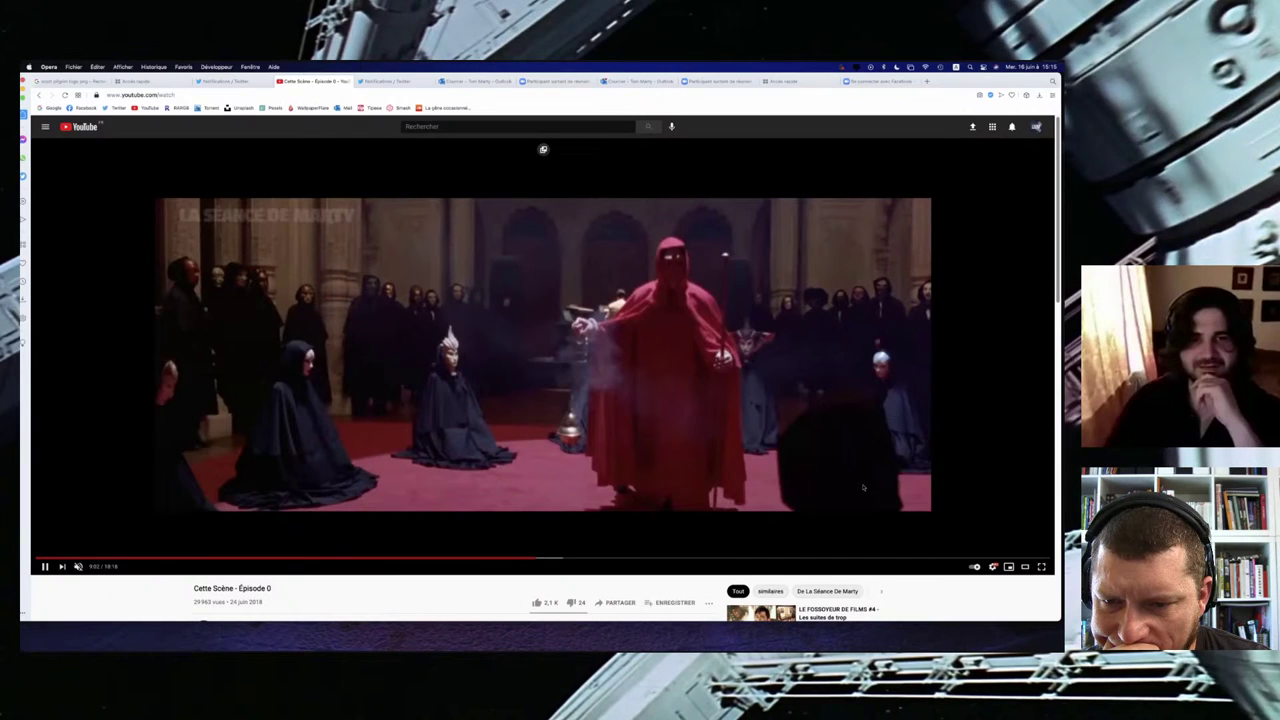
{"action": "left_click", "coordinate": [467, 332]}
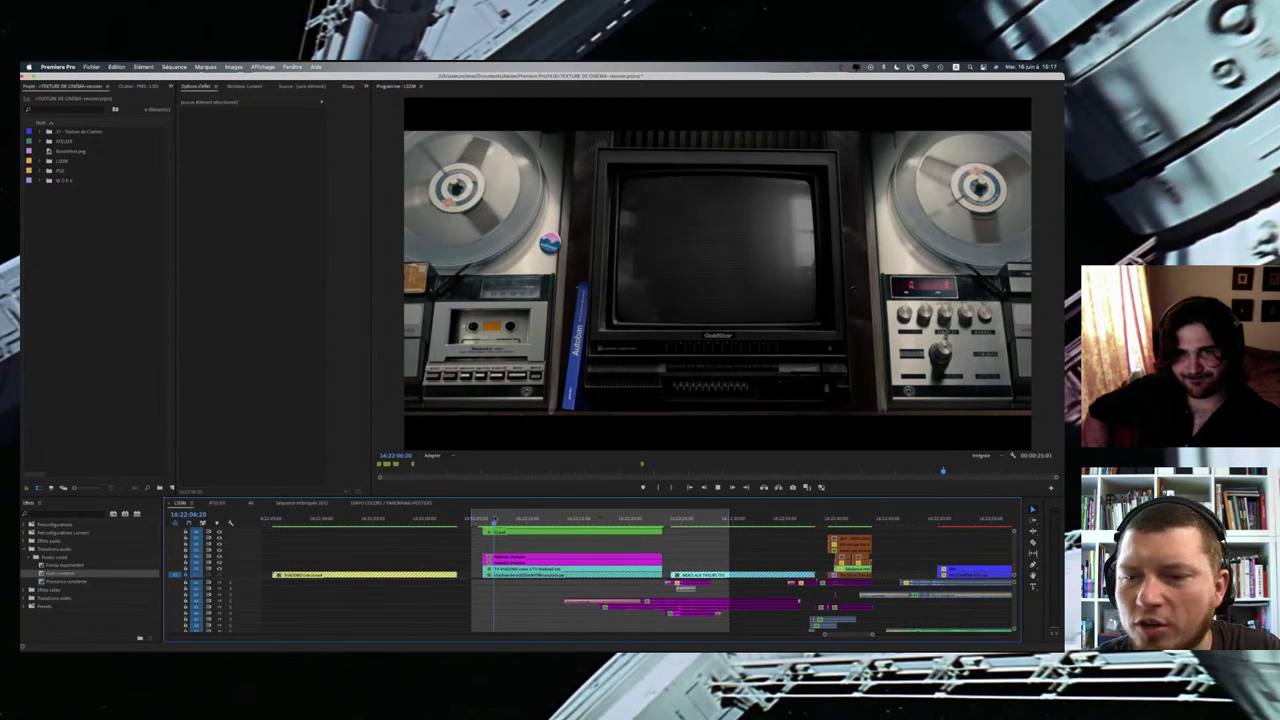
Step: In Premiere Pro, stop on the panther shot in the retro television at 16:22:09:24 and briefly compare it with the YouTube episode
{"action": "key", "text": "space"}
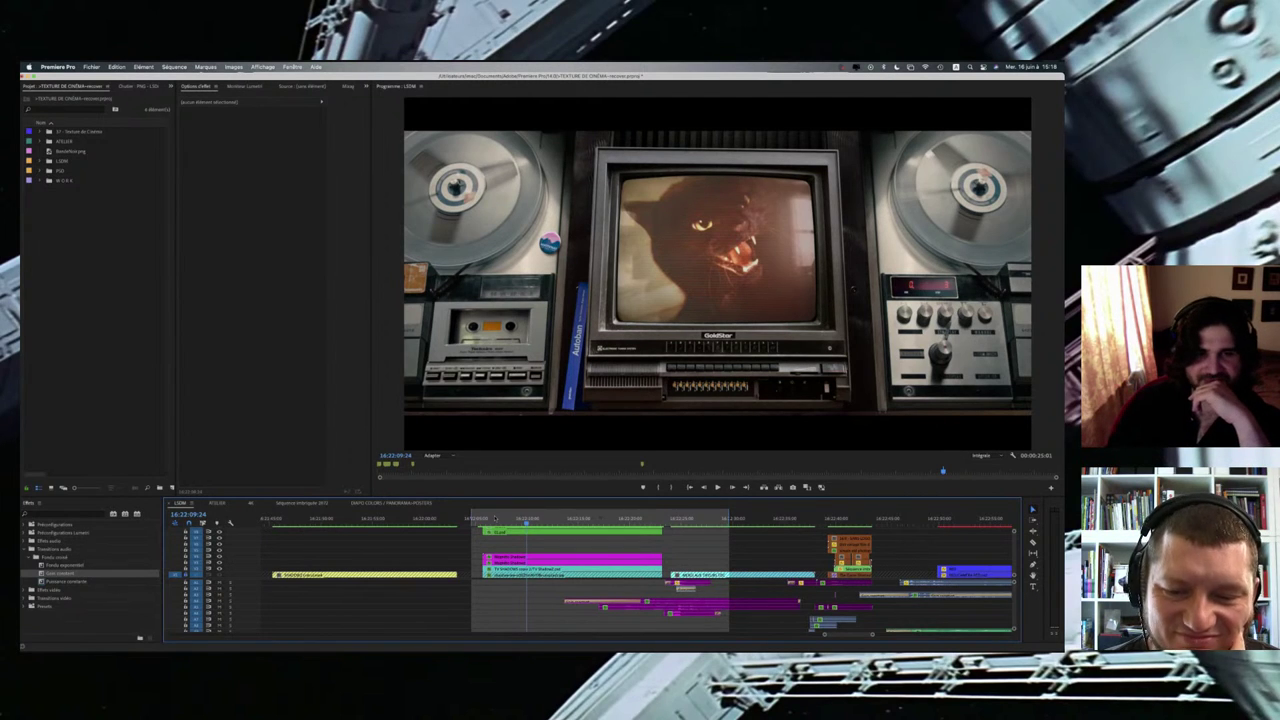
{"action": "key", "text": "ctrl+Left"}
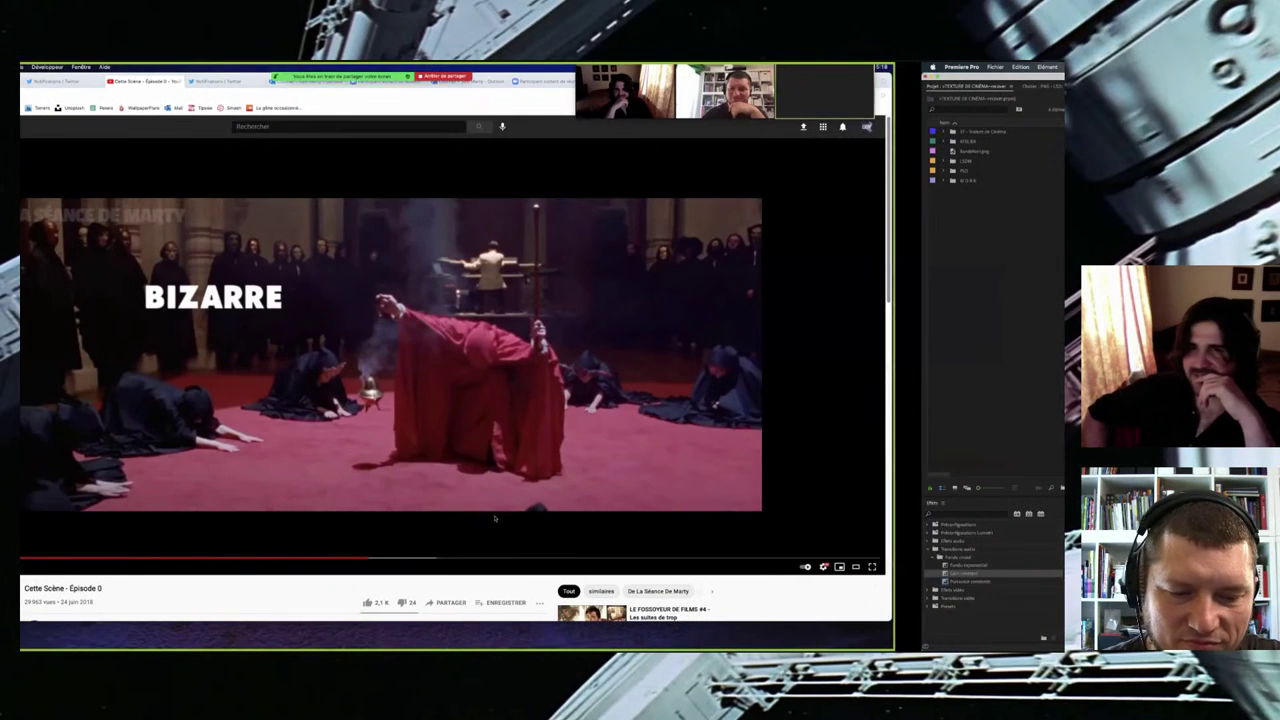
{"action": "key", "text": "super+Tab"}
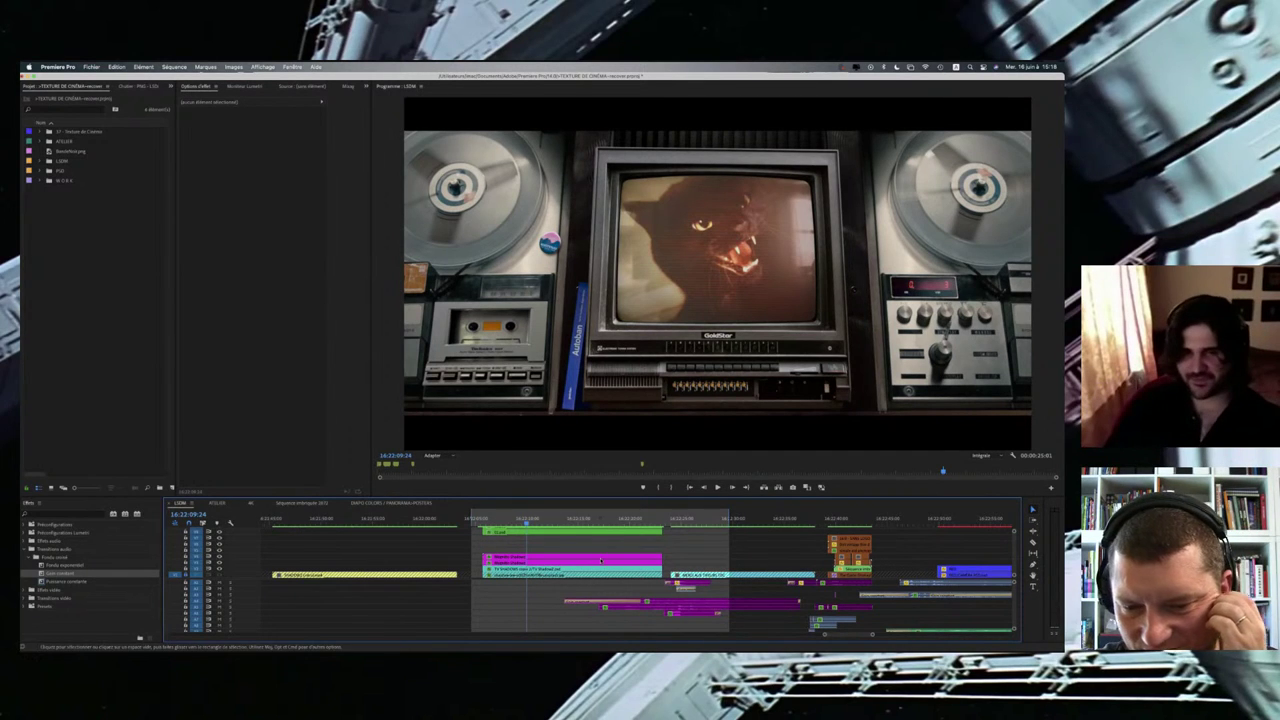
Step: Find the opening title sequence in the LSDM timeline at 16:23:50:19 and scrub through its large image-filled lettering
{"action": "scroll", "coordinate": [601, 560], "scroll_direction": "down", "scroll_amount": 5}
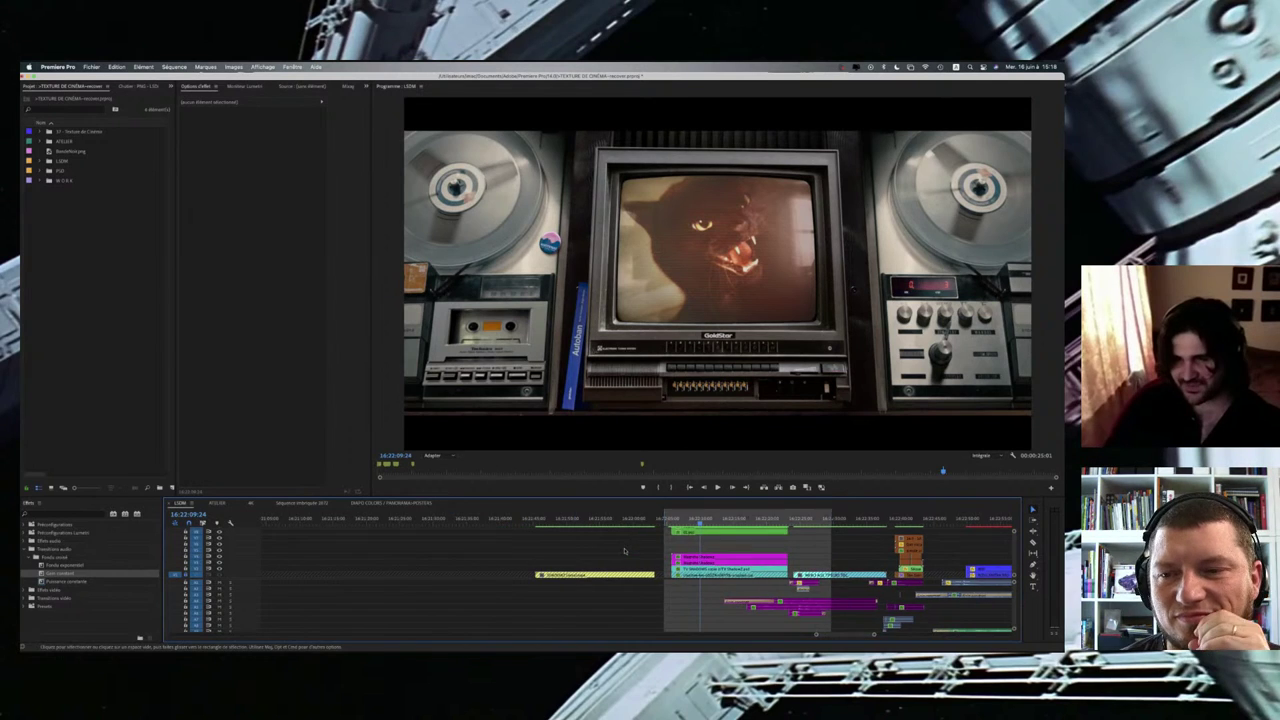
{"action": "scroll", "coordinate": [623, 551], "scroll_direction": "down", "scroll_amount": 4}
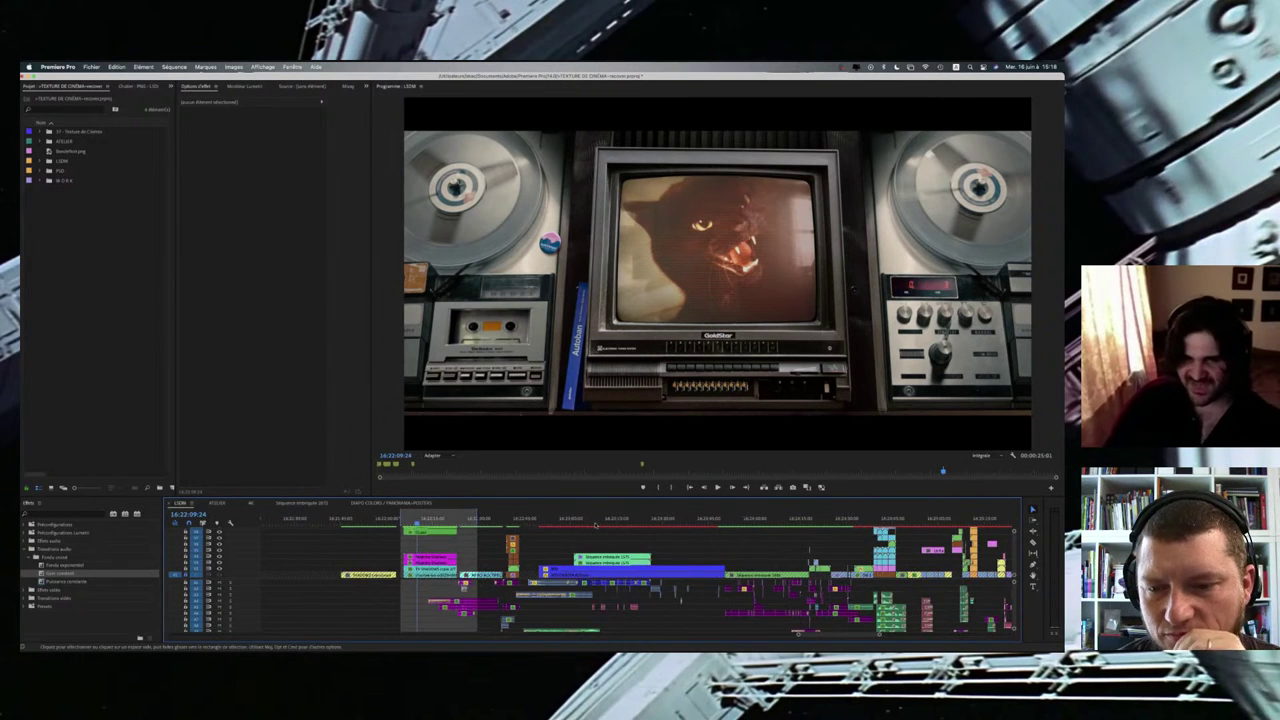
{"action": "scroll", "coordinate": [596, 525], "scroll_direction": "right", "scroll_amount": 4}
{"action": "left_click", "coordinate": [591, 524]}
{"action": "scroll", "coordinate": [596, 525], "scroll_direction": "up", "scroll_amount": 4}
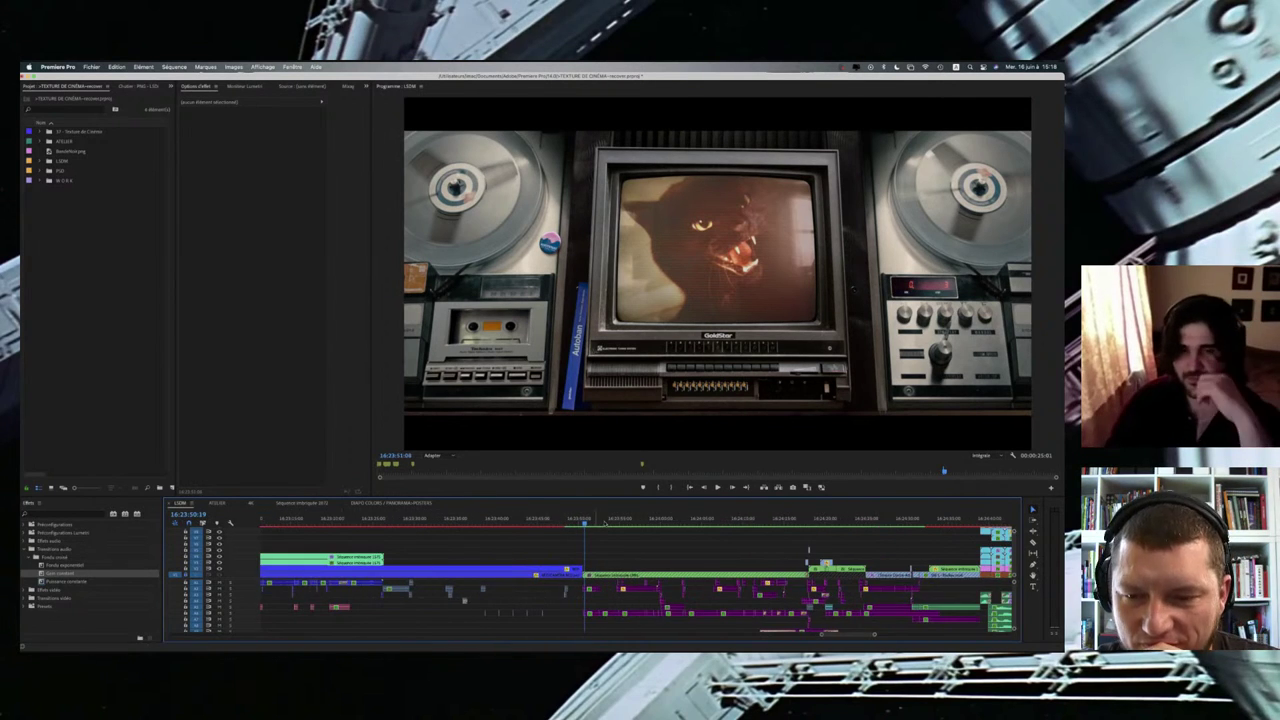
{"action": "left_click_drag", "start_coordinate": [596, 524], "coordinate": [616, 523]}
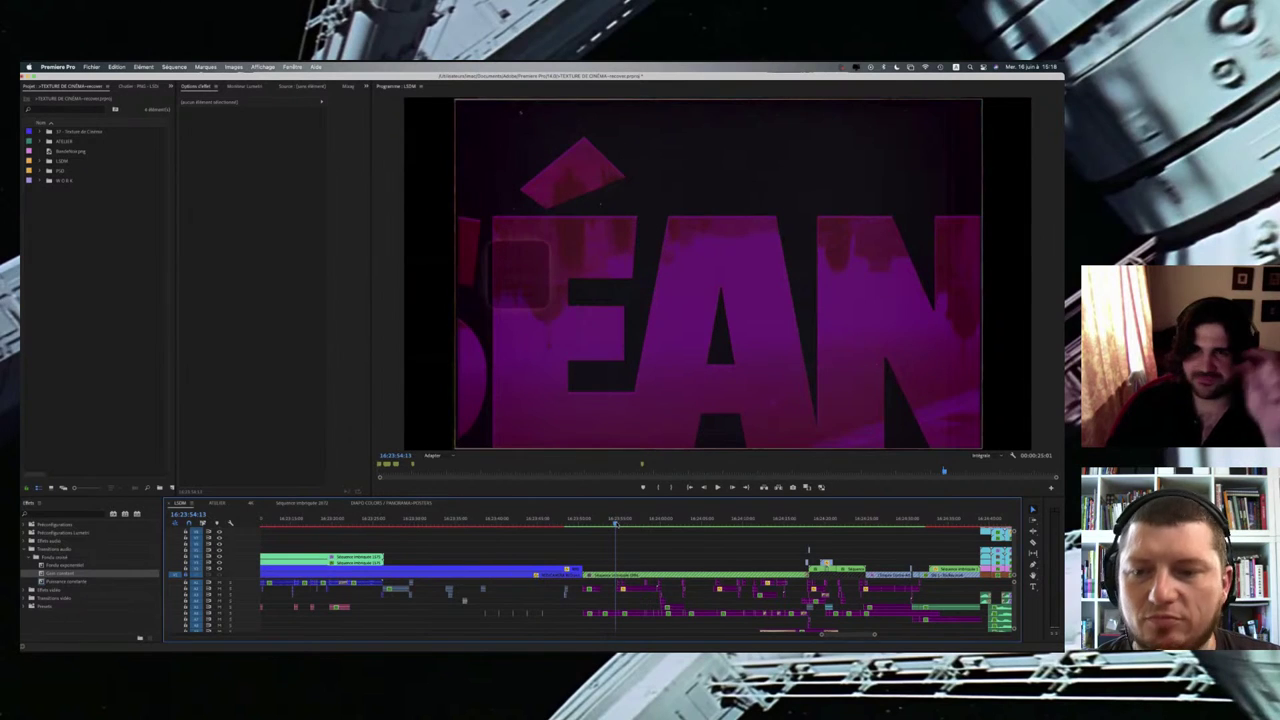
{"action": "scroll", "coordinate": [617, 525], "scroll_direction": "left", "scroll_amount": 1}
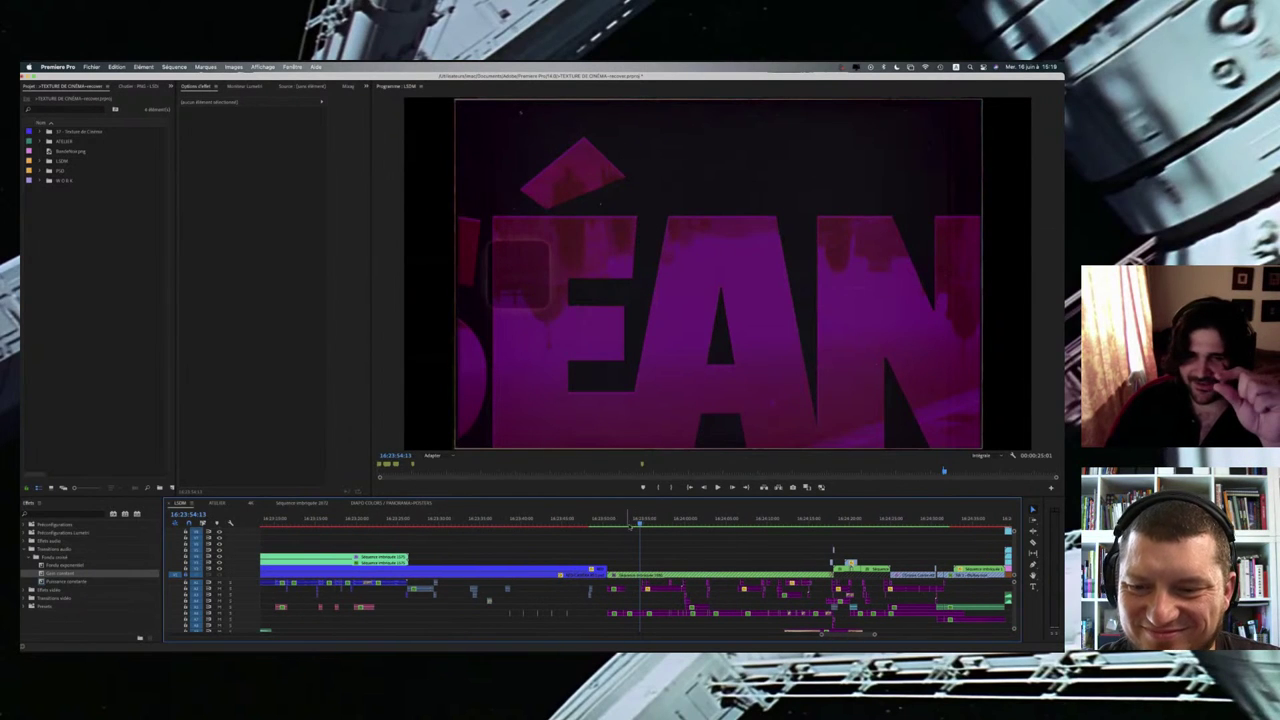
{"action": "left_click_drag", "start_coordinate": [641, 524], "coordinate": [645, 524]}
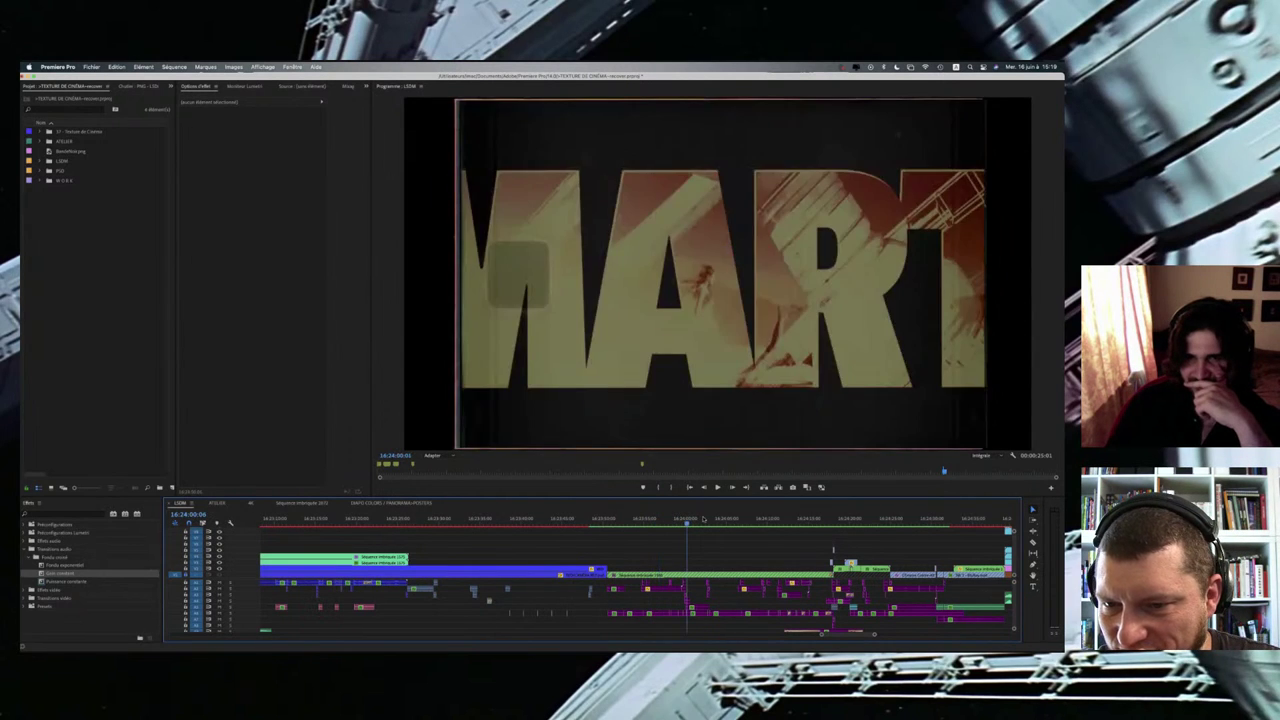
Step: Move to the red LSDM logo and step back through its frames to 16:24:03:15 to examine the "La Séance de Marty" overlay
{"action": "left_click", "coordinate": [702, 519]}
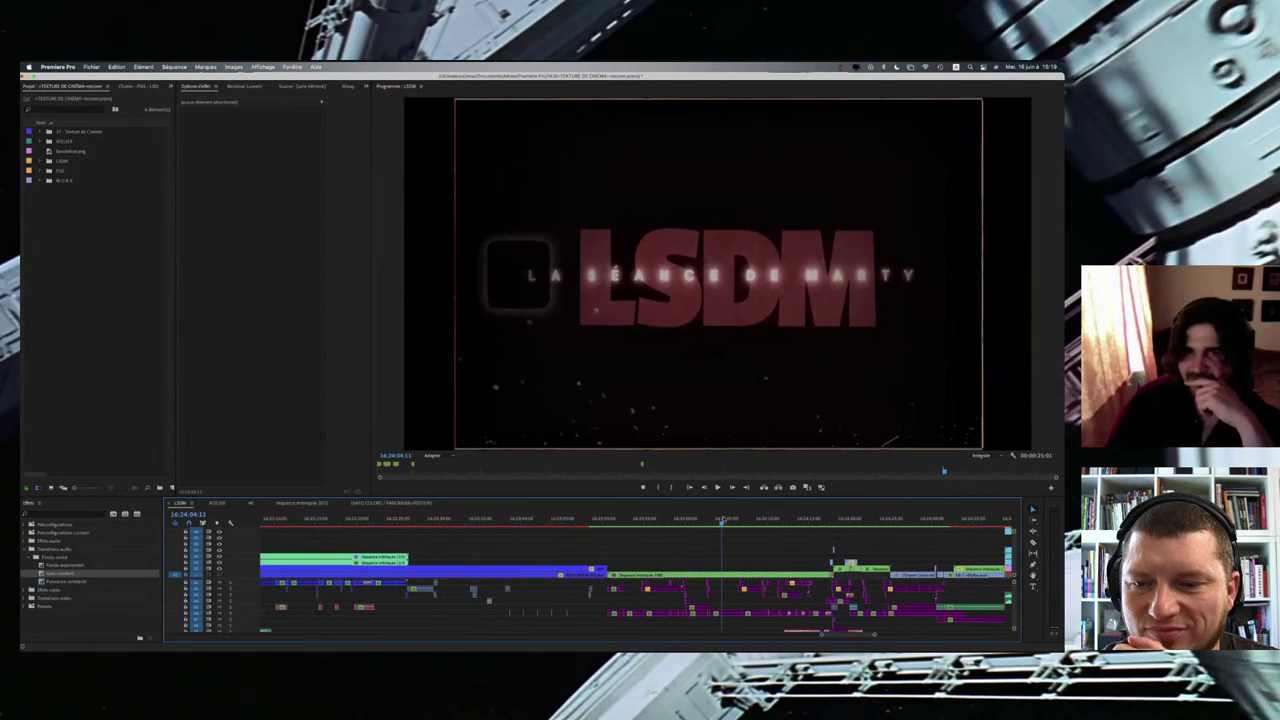
{"action": "key", "text": "shift+Left"}
{"action": "key", "text": "shift+Left"}
{"action": "key", "text": "shift+Left"}
{"action": "key", "text": "shift+Left"}
{"action": "key", "text": "shift+Left"}
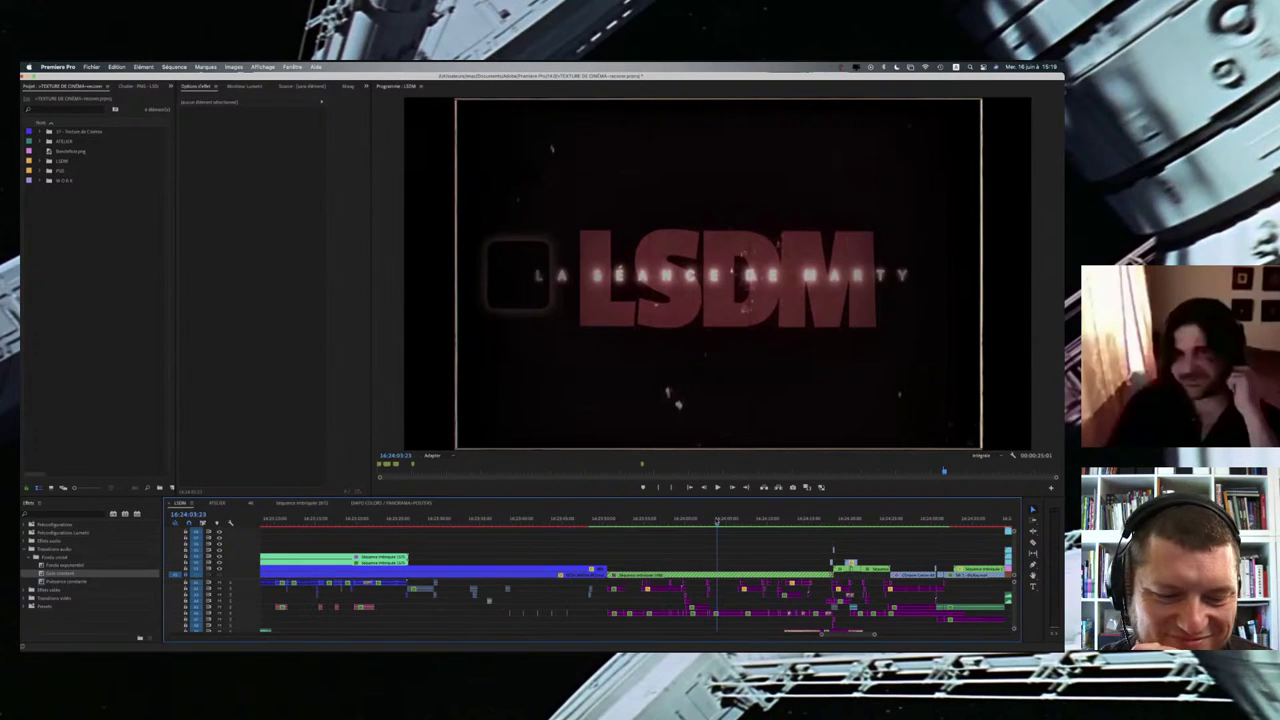
{"action": "key", "text": "Left"}
{"action": "key", "text": "Left"}
{"action": "key", "text": "Left"}
{"action": "key", "text": "Left"}
{"action": "key", "text": "Left"}
{"action": "key", "text": "Left"}
{"action": "key", "text": "Left"}
{"action": "key", "text": "Left"}
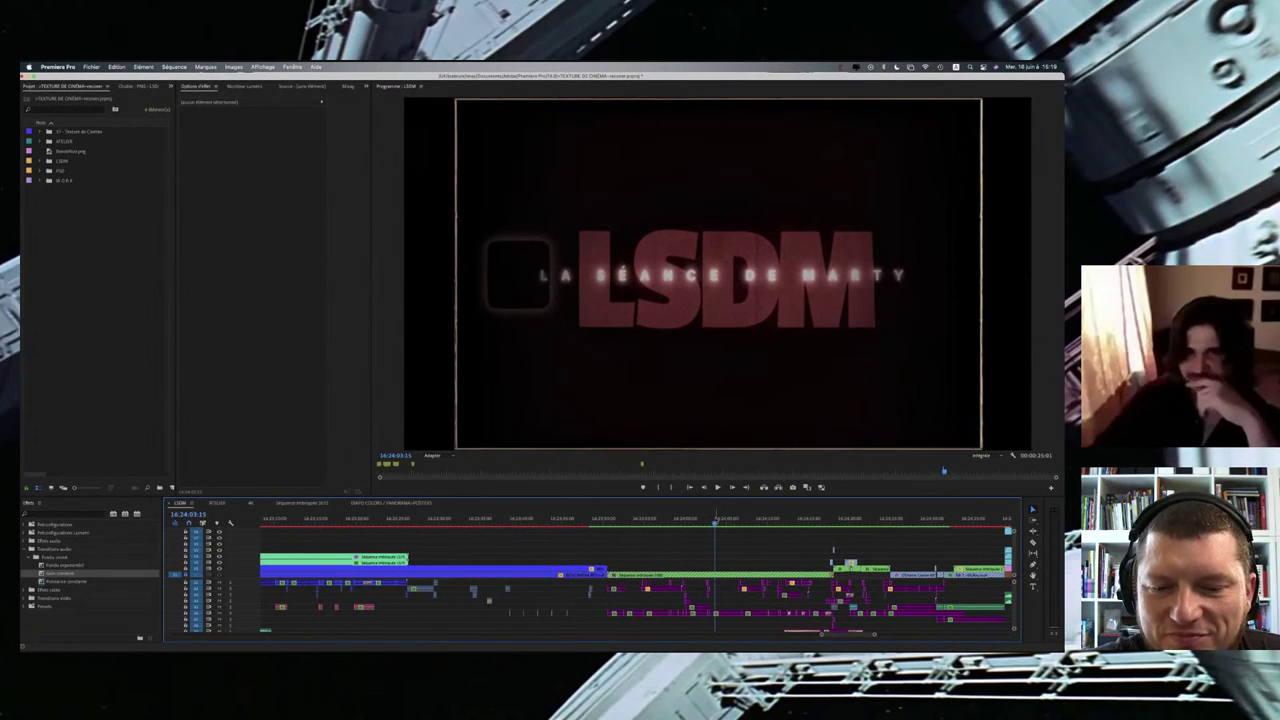
Step: Play the title sequence from the LSDM logo to the "Texture de cinéma" title over the lake at 16:24:19:17, raising the screen brightness
{"action": "key", "text": "space"}
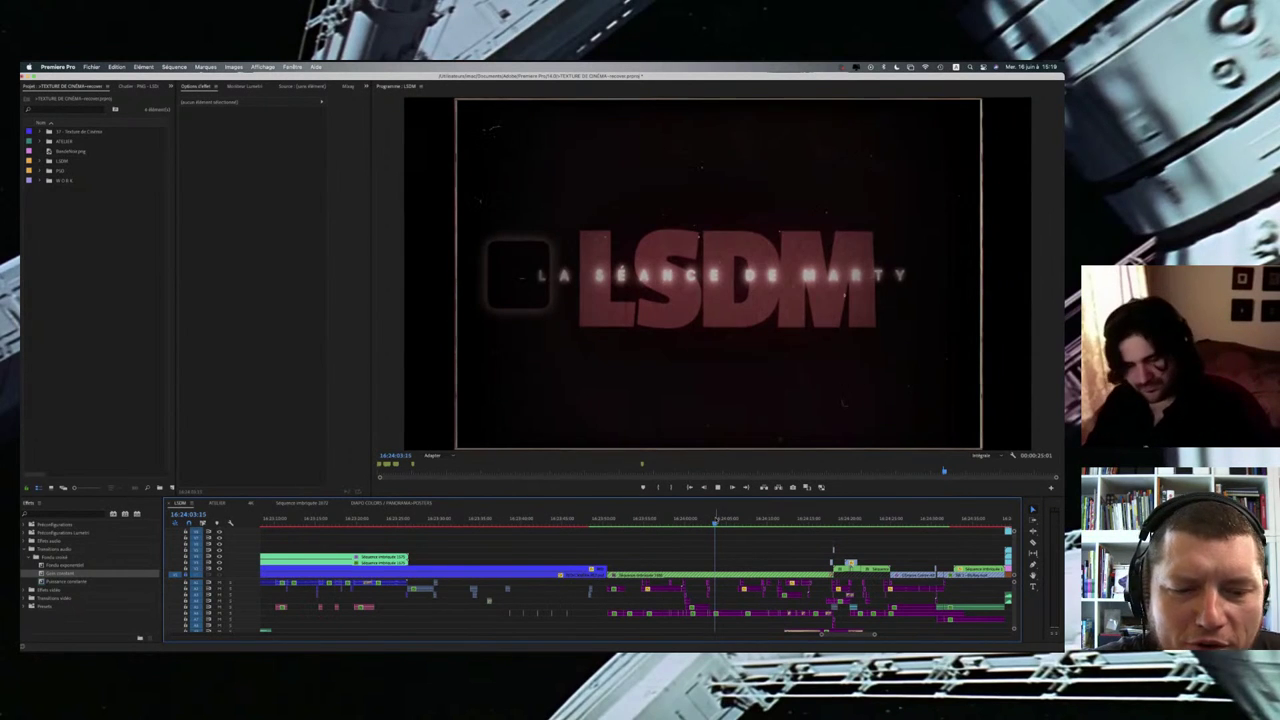
{"action": "key", "text": "space"}
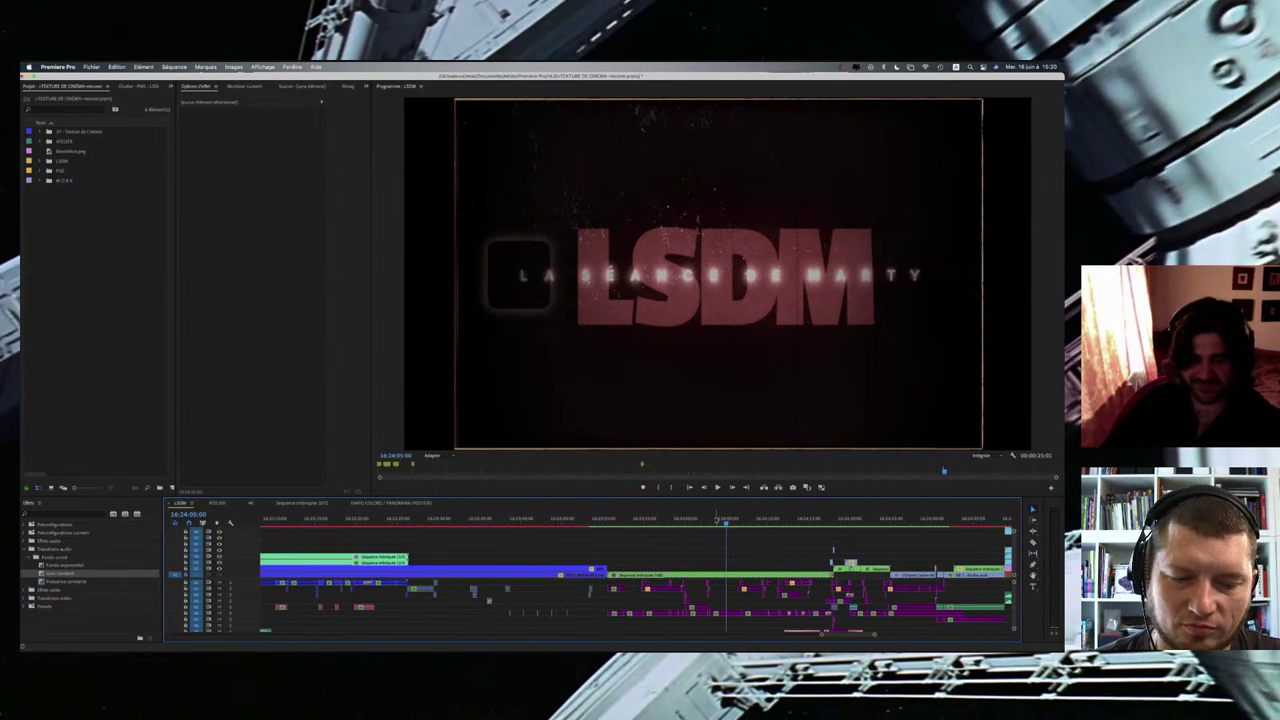
{"action": "key", "text": "XF86MonBrightnessUp"}
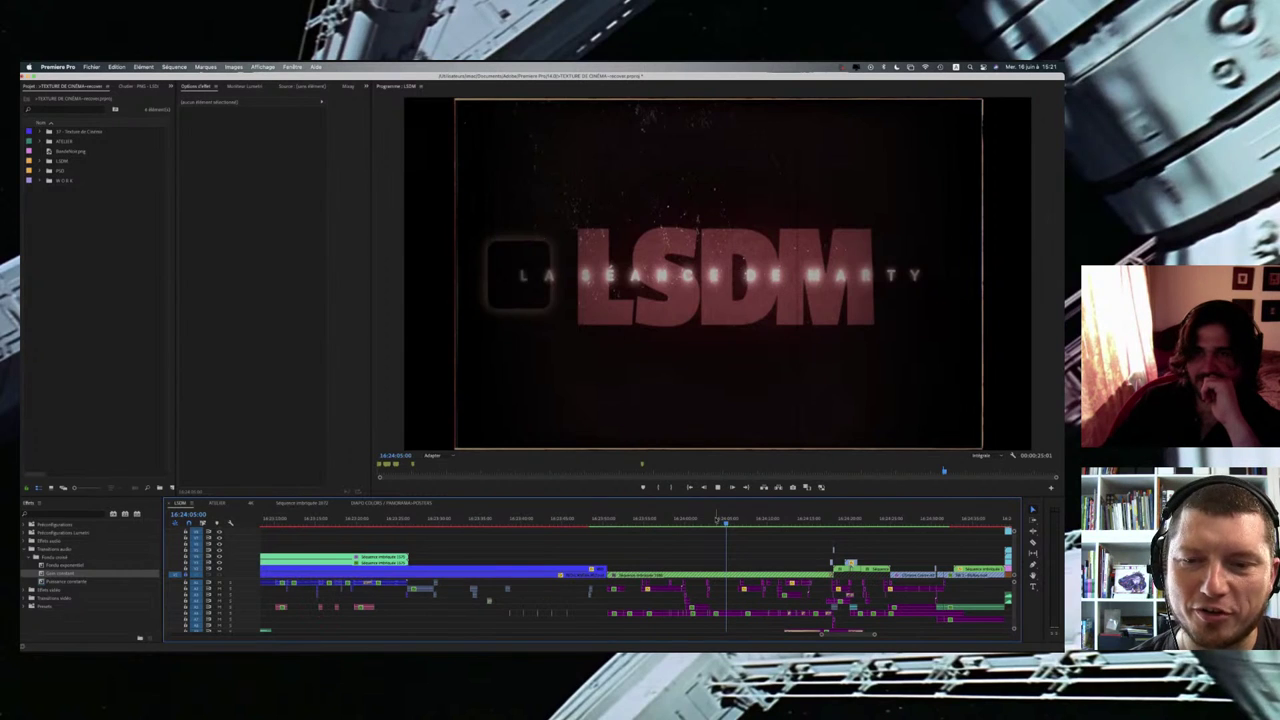
{"action": "key", "text": "space"}
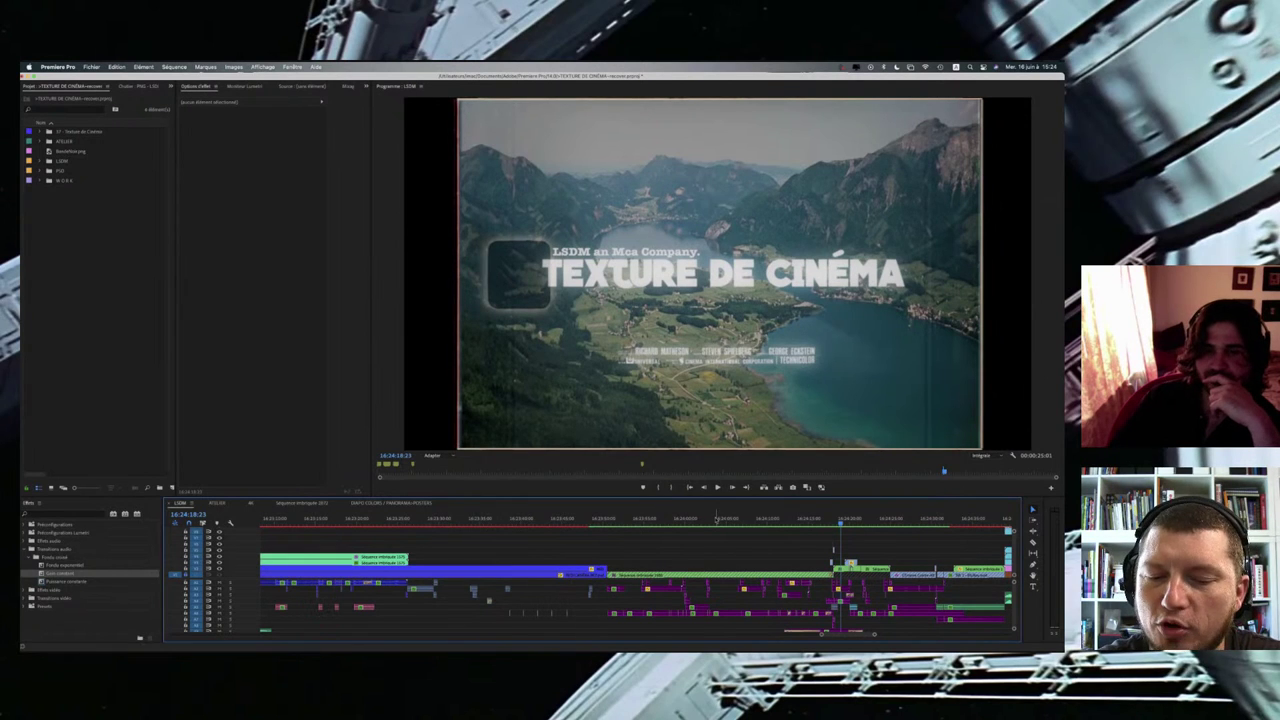
{"action": "key", "text": "XF86MonBrightnessUp"}
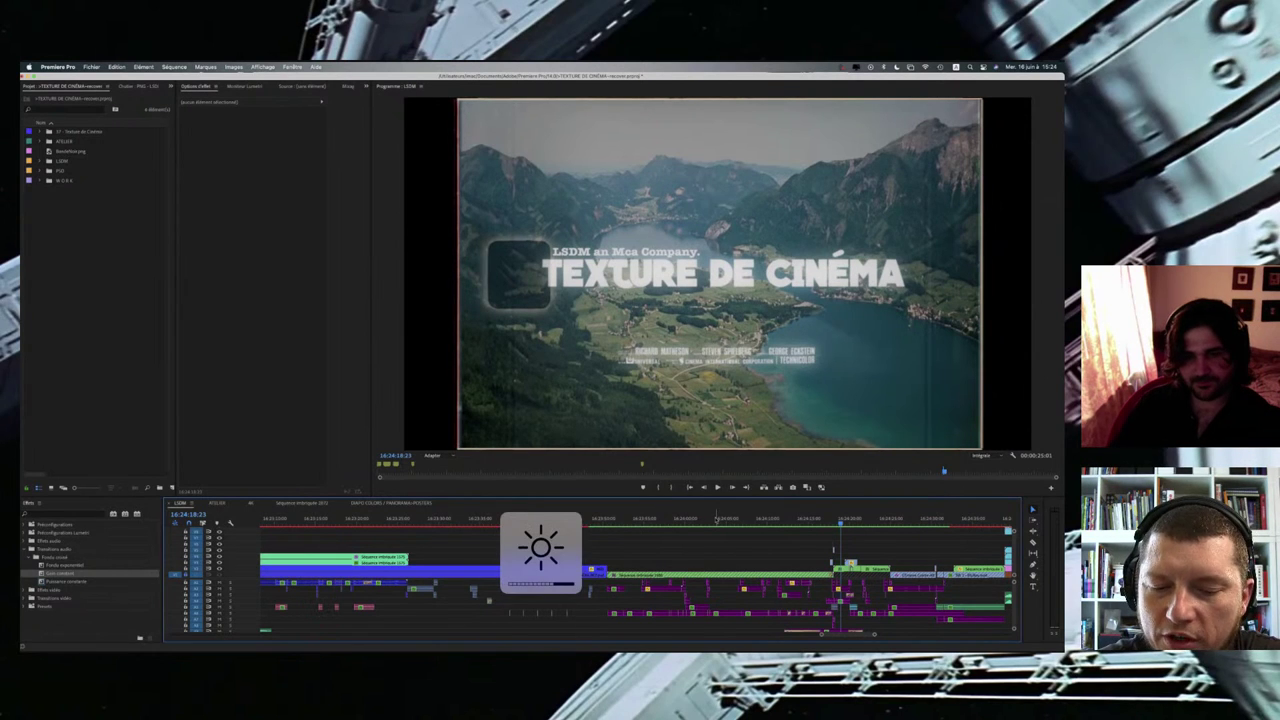
{"action": "key", "text": "XF86MonBrightnessUp"}
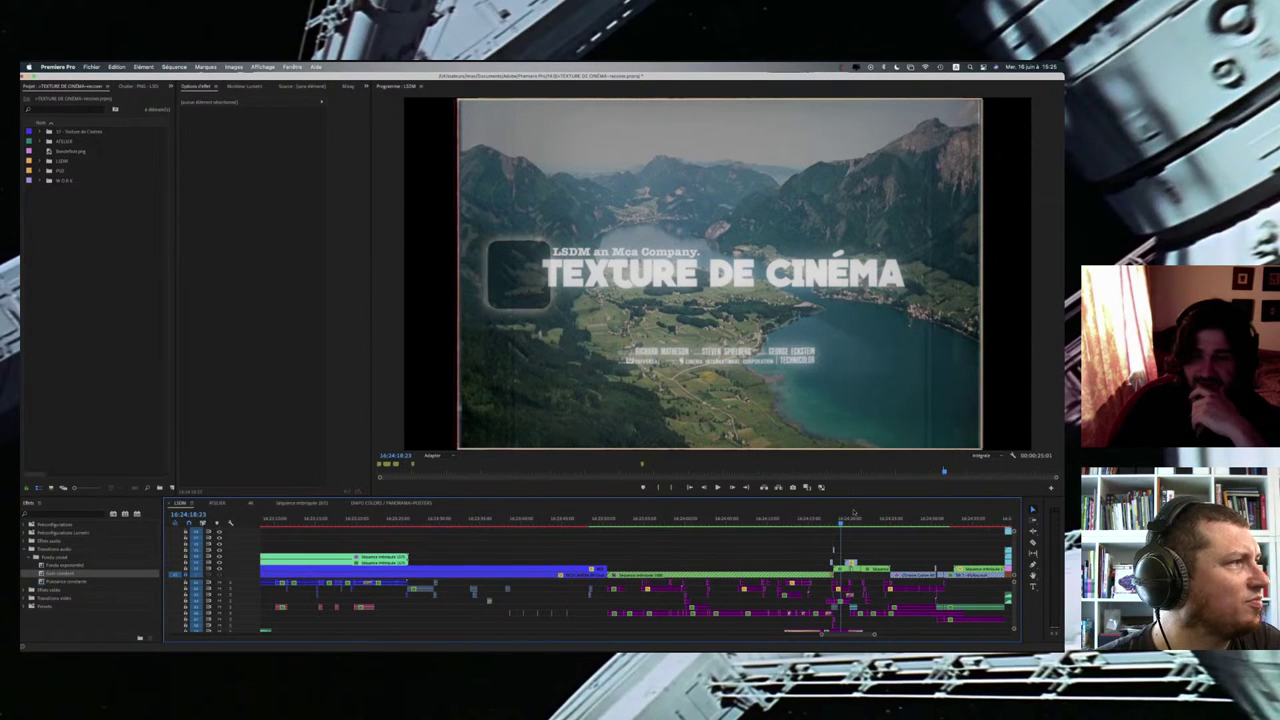
{"action": "key", "text": "space"}
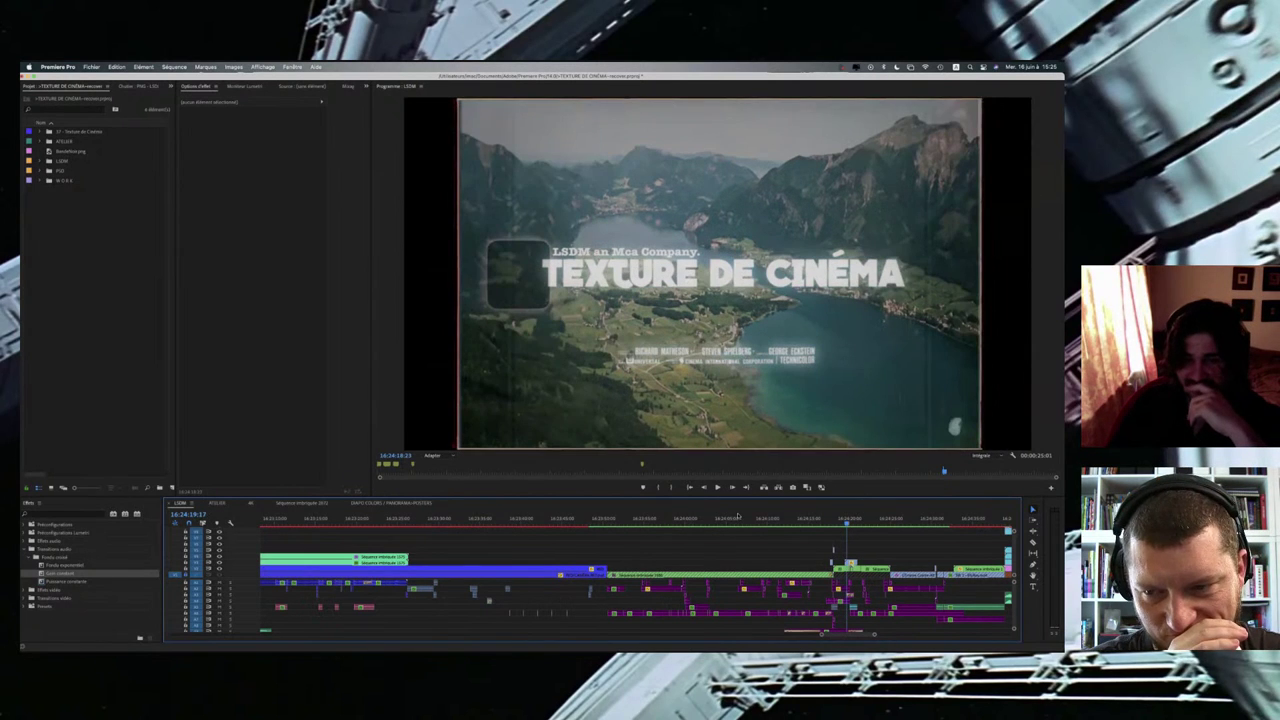
Step: Return to the start of the title sequence and scrub forward to the LSDM logo frame at 16:24:05:23
{"action": "left_click", "coordinate": [671, 522]}
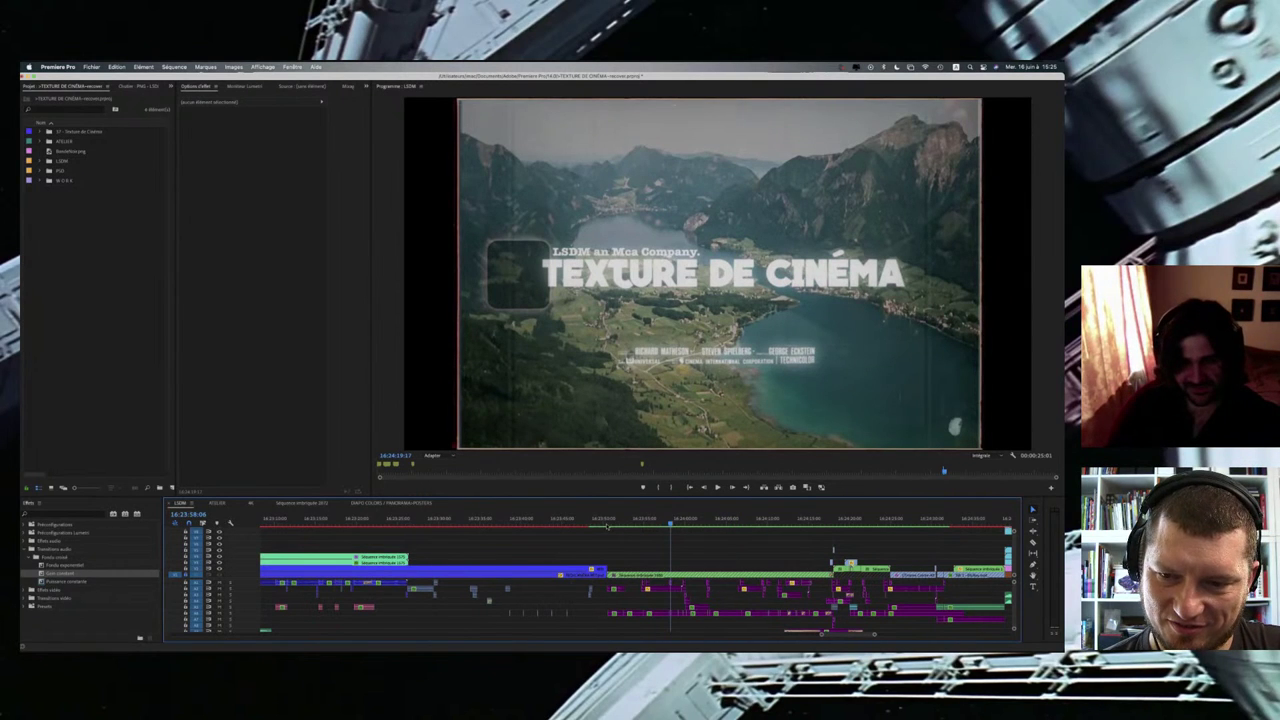
{"action": "left_click", "coordinate": [604, 523]}
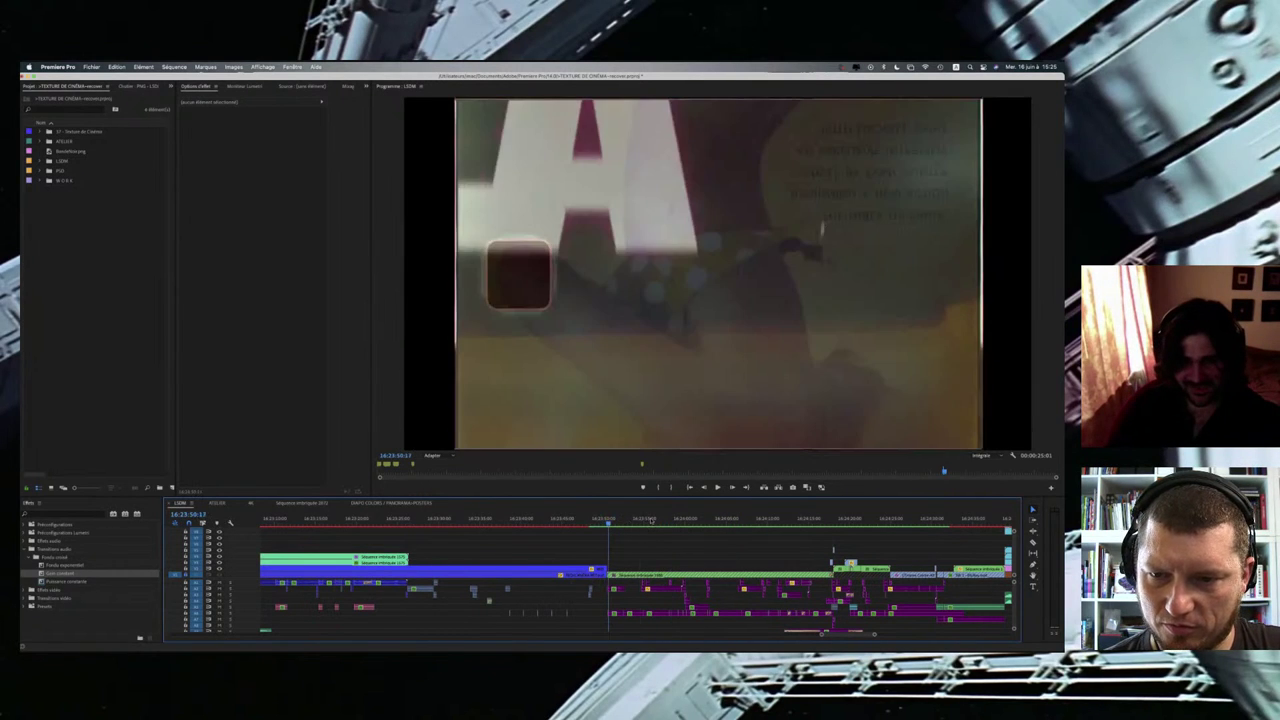
{"action": "left_click", "coordinate": [651, 521]}
{"action": "left_click_drag", "start_coordinate": [703, 517], "coordinate": [733, 519]}
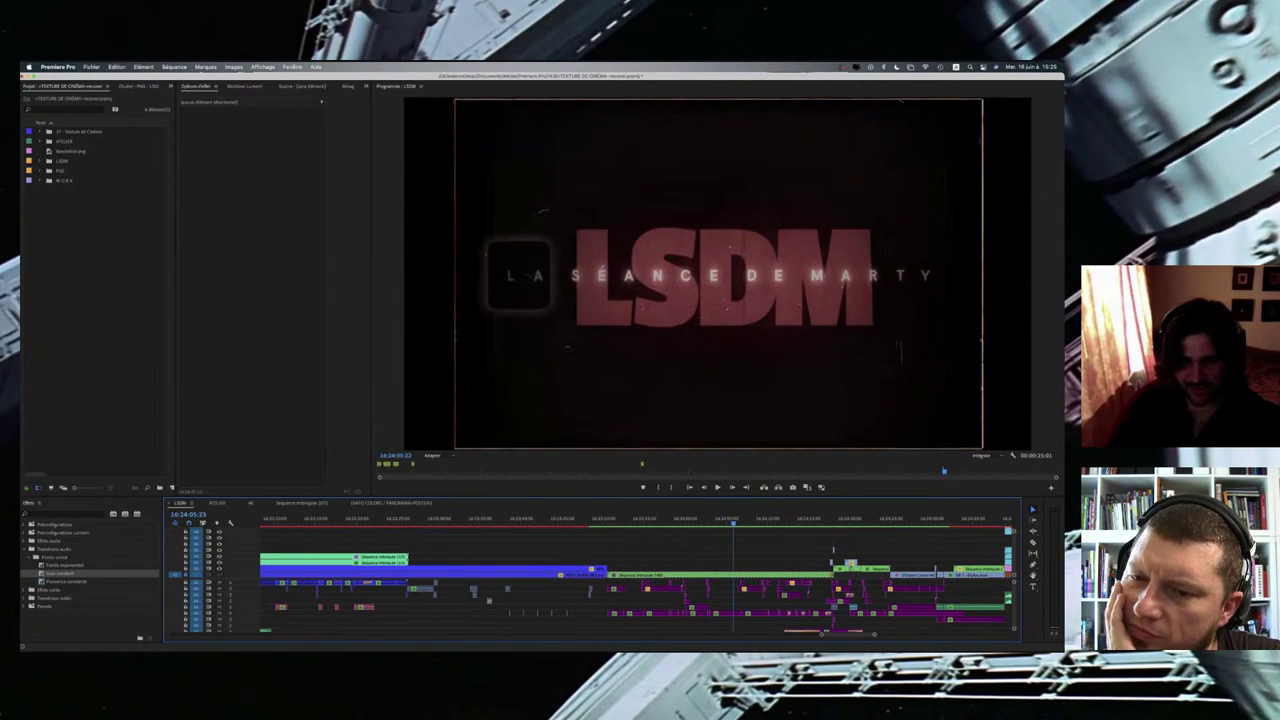
Step: Open the media export settings for the LSDM sequence, accepting the export with offline media
{"action": "left_click", "coordinate": [91, 67]}
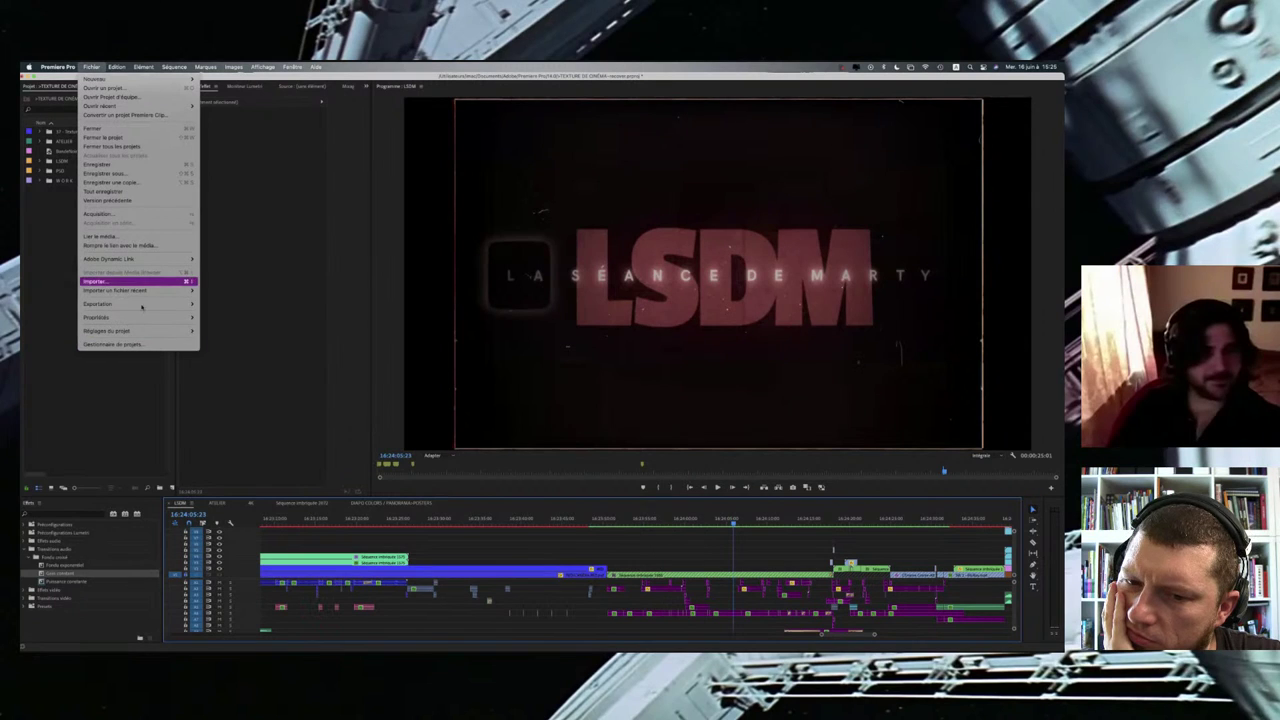
{"action": "left_click", "coordinate": [212, 304]}
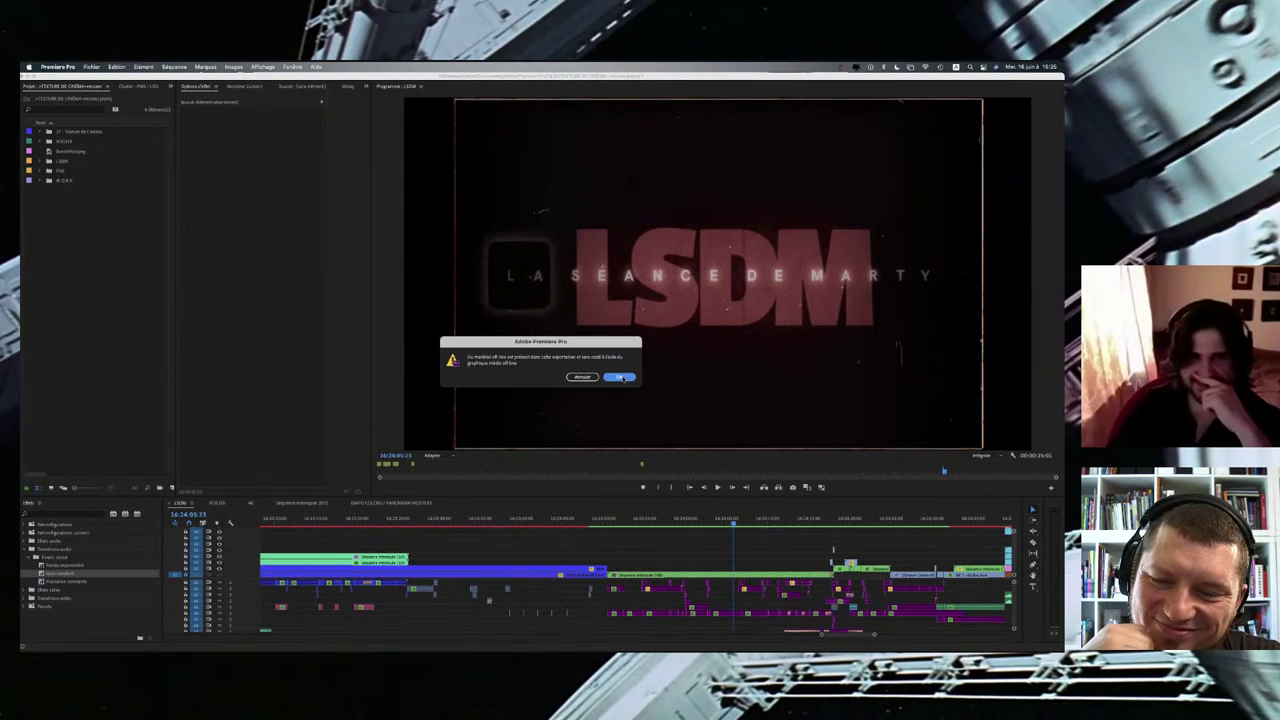
{"action": "left_click", "coordinate": [621, 377]}
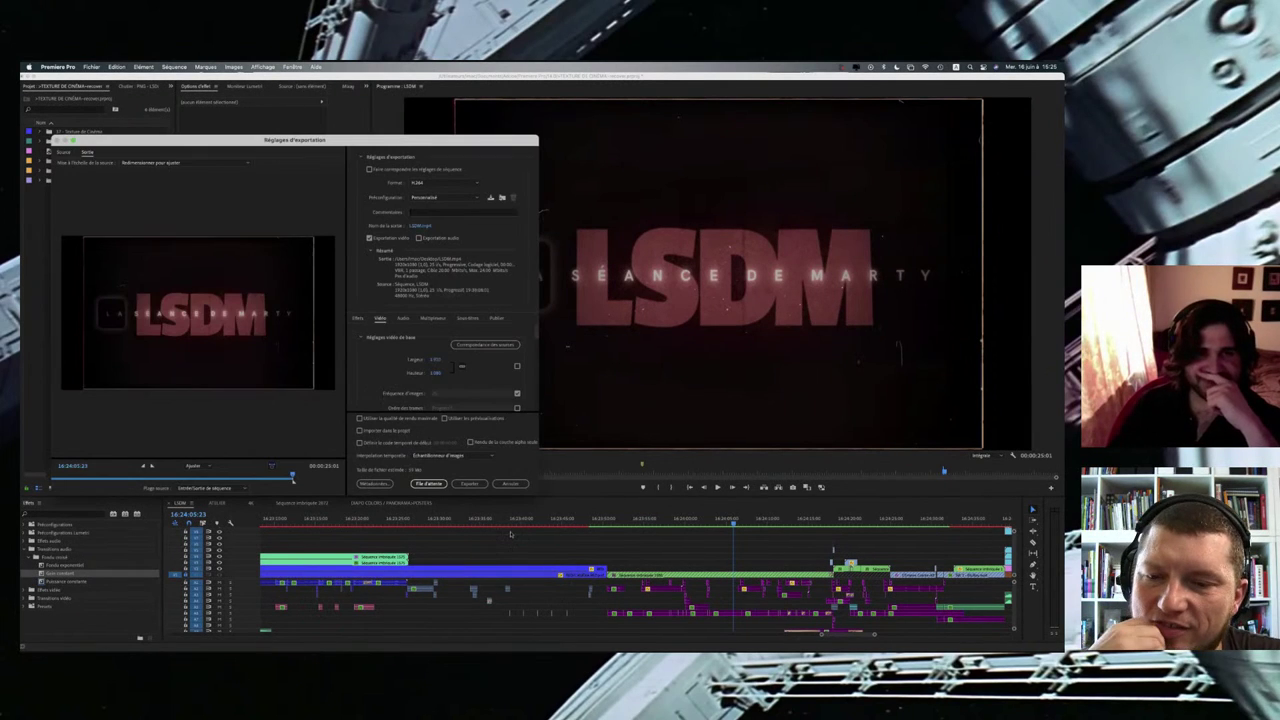
Step: Review the H.264 export presets, keep Personnalisé, start encoding LSDM.mp4, and cancel the encoding
{"action": "left_click", "coordinate": [443, 197]}
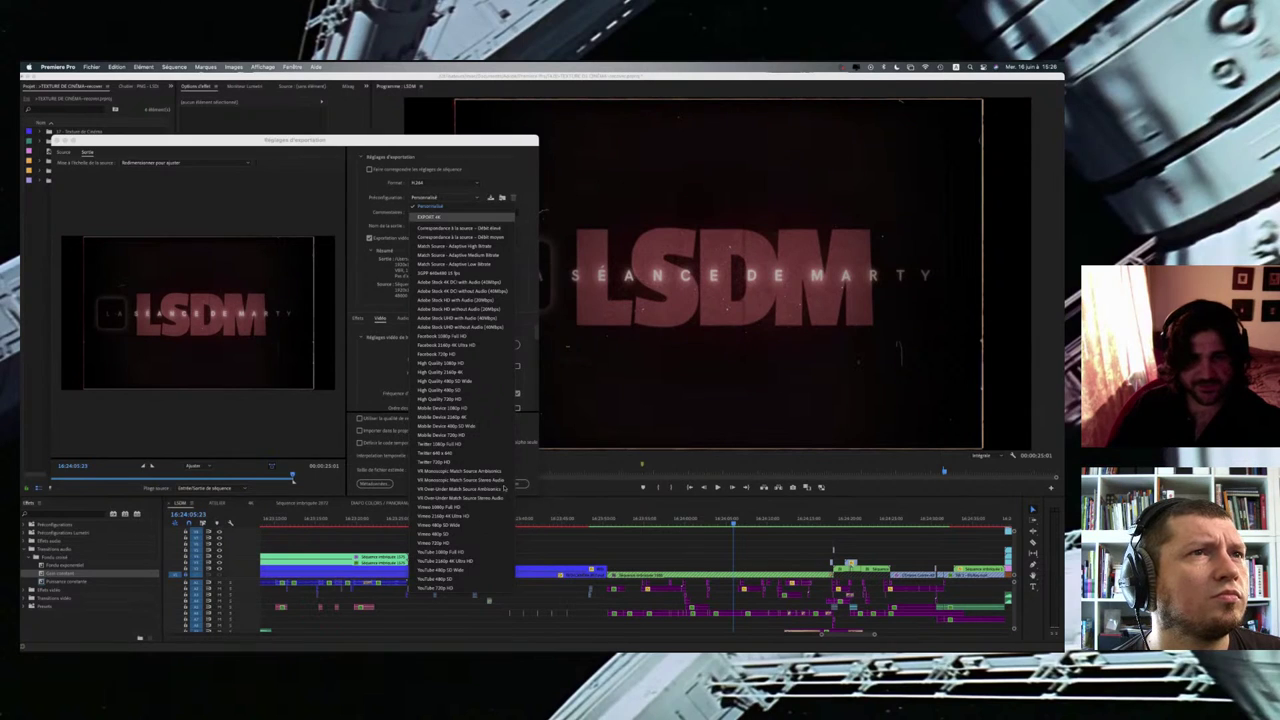
{"action": "left_click", "coordinate": [430, 207]}
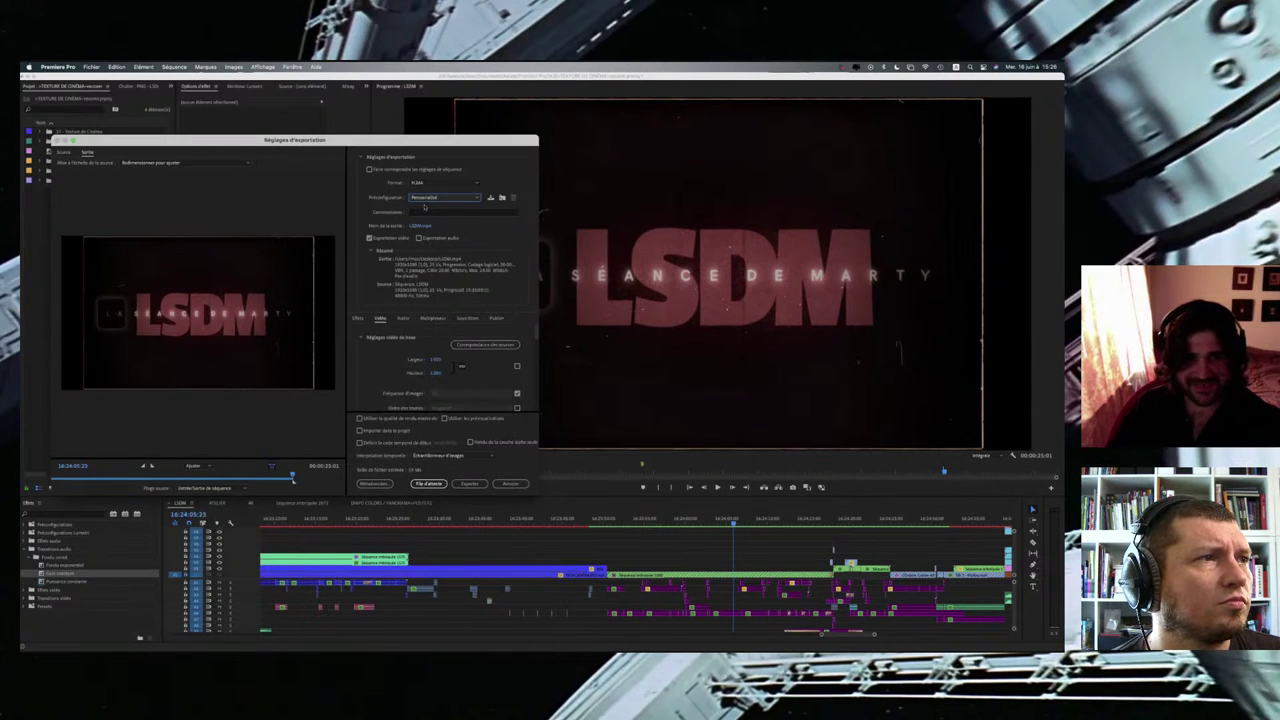
{"action": "left_click", "coordinate": [440, 197]}
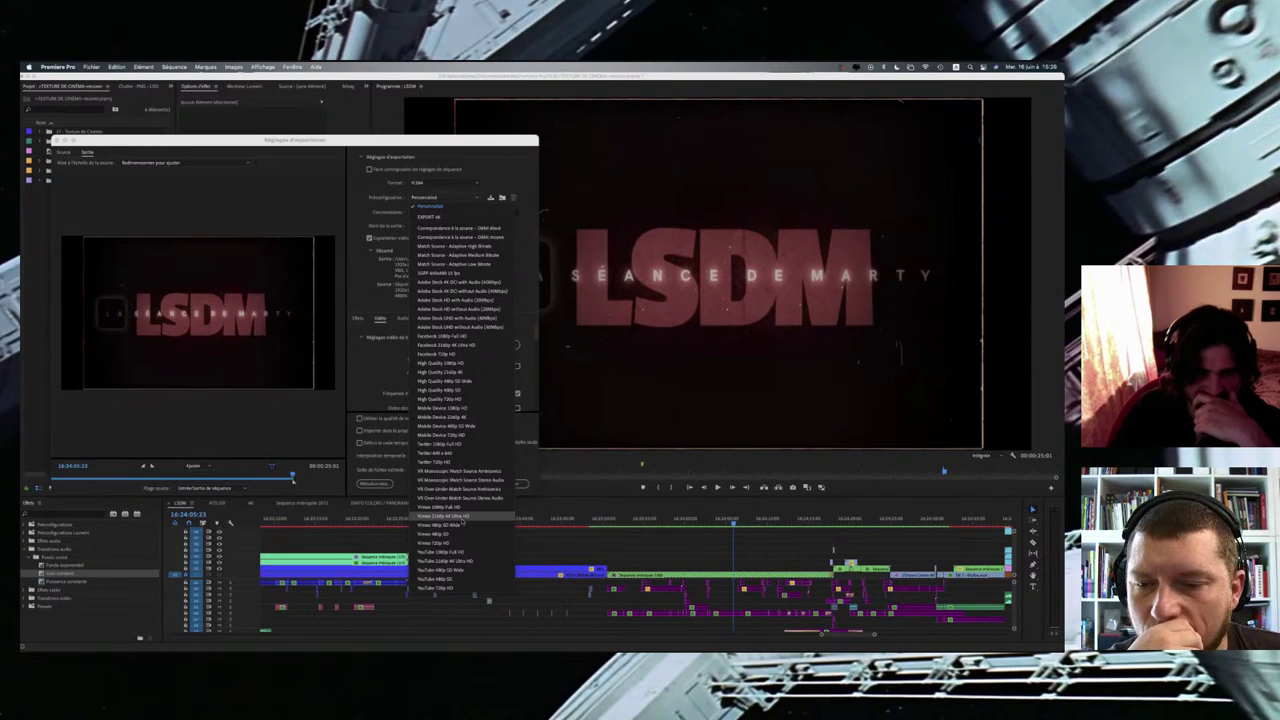
{"action": "left_click", "coordinate": [318, 178]}
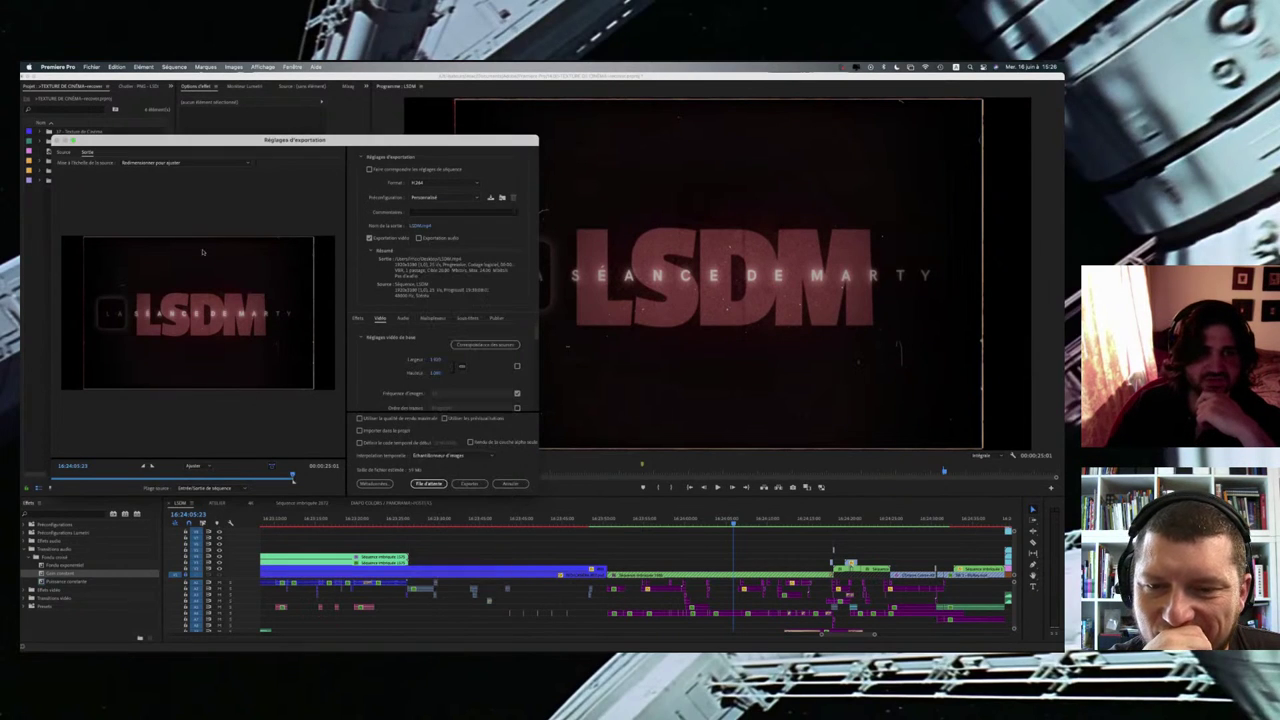
{"action": "left_click", "coordinate": [469, 484]}
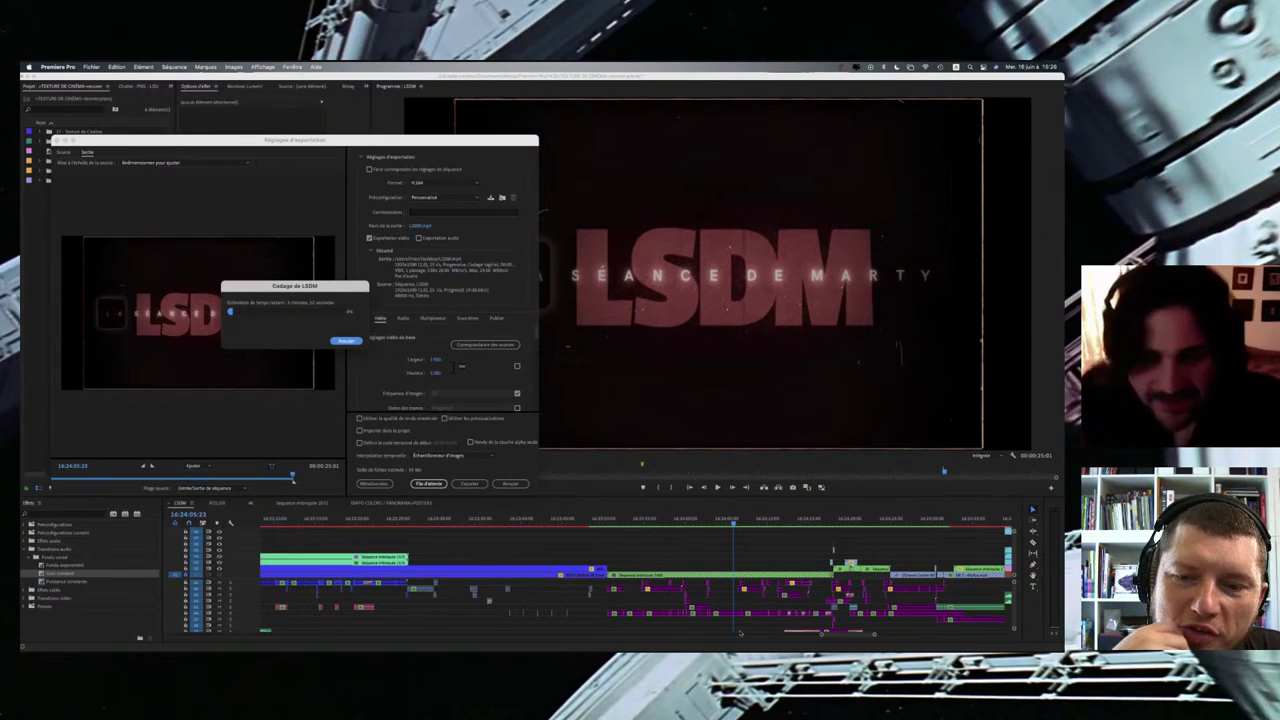
{"action": "key", "text": "Escape"}
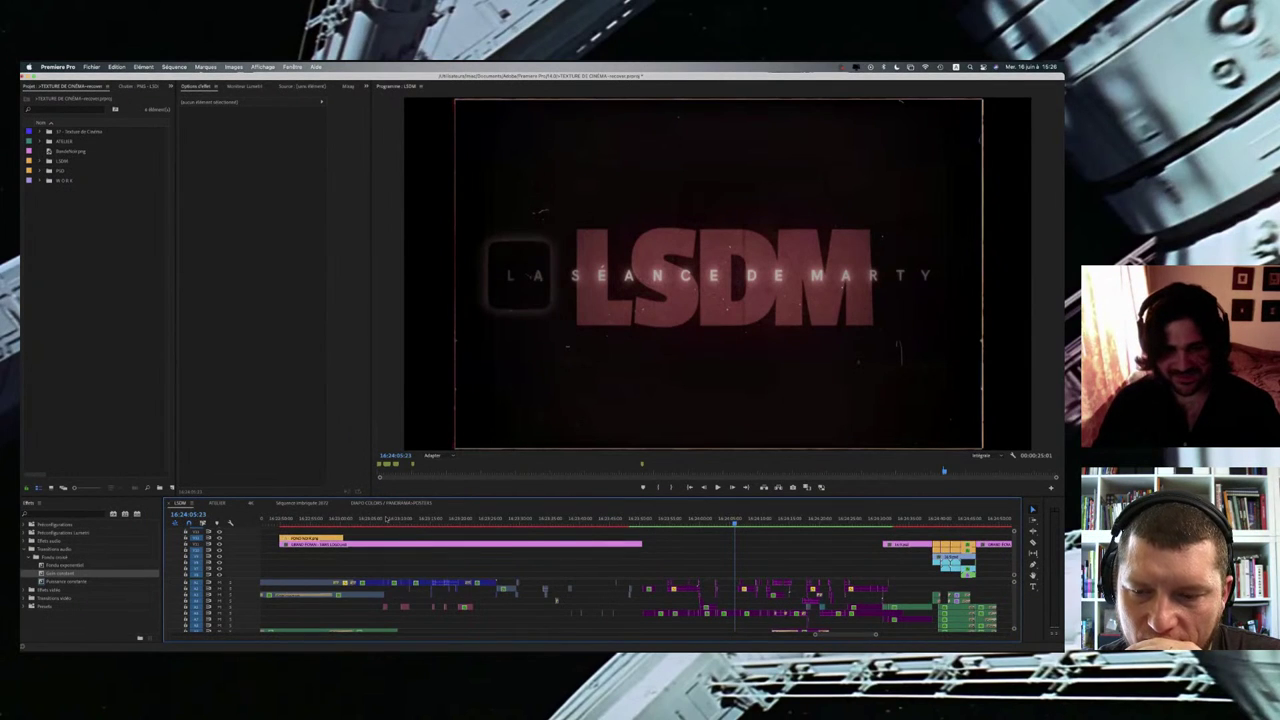
Step: Look over the opening clips and the full extent of the LSDM timeline, and save the project
{"action": "key", "text": "minus"}
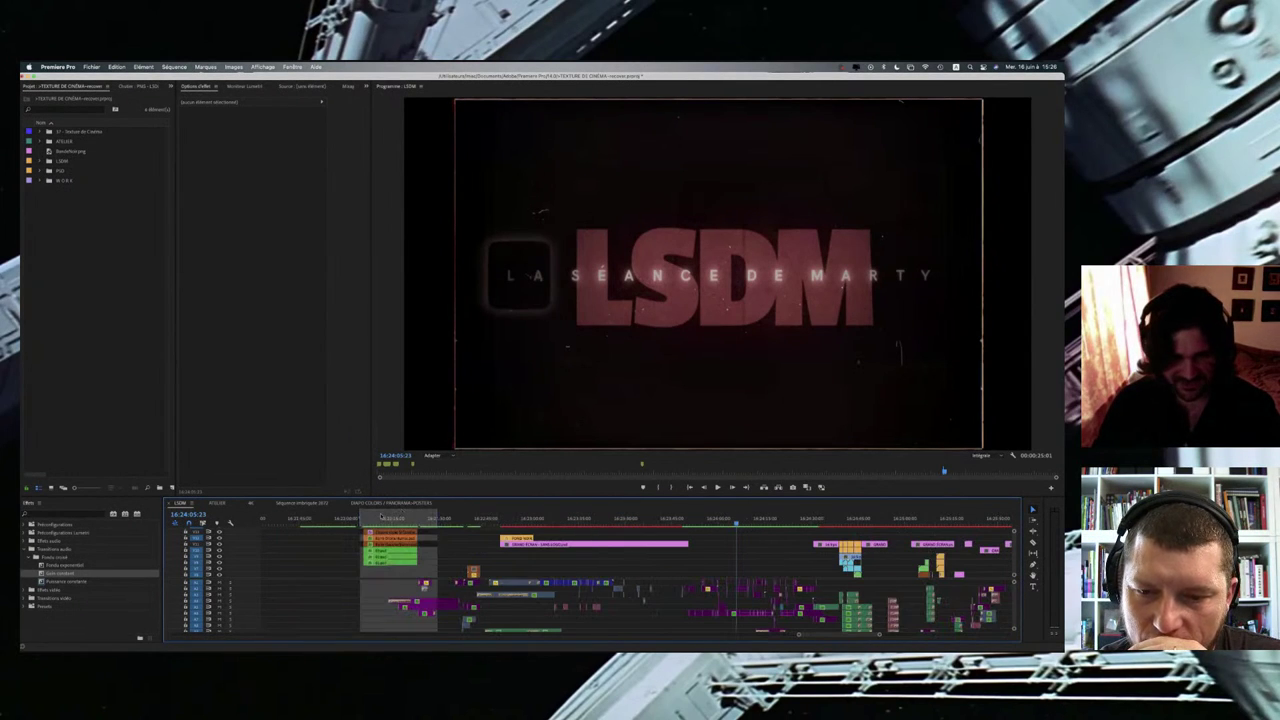
{"action": "scroll", "coordinate": [640, 555], "scroll_direction": "down", "scroll_amount": 5}
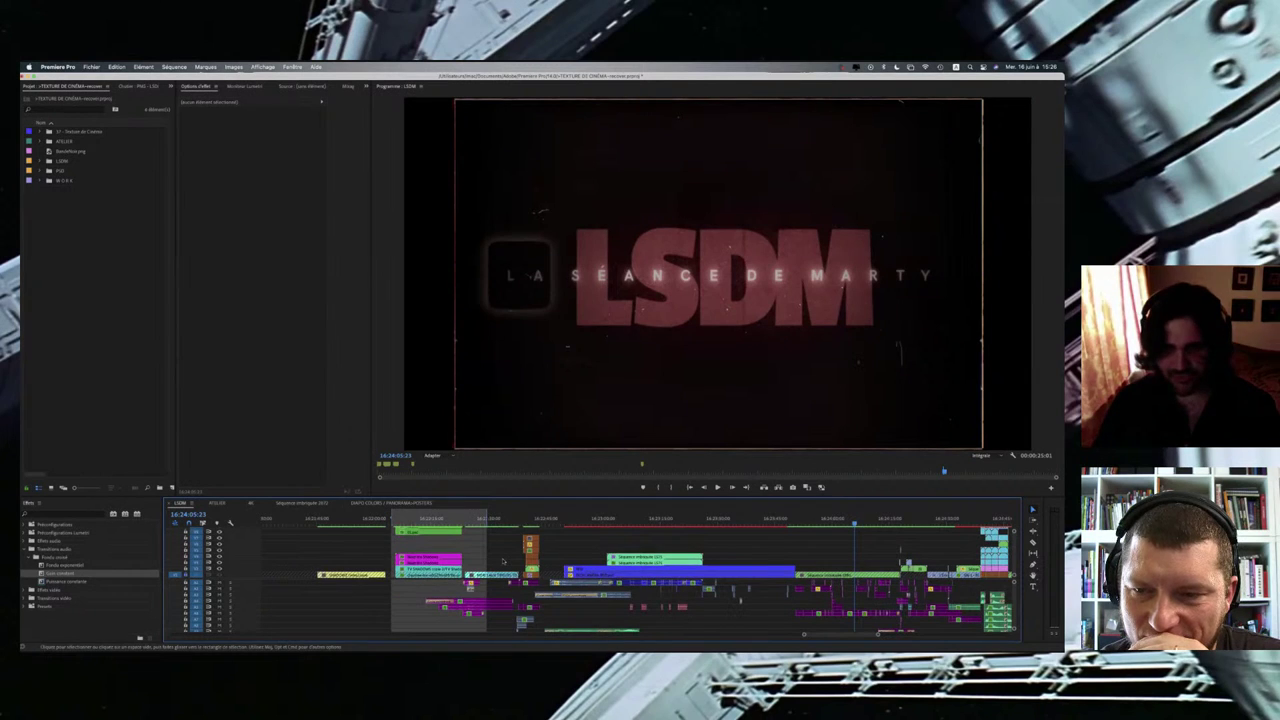
{"action": "scroll", "coordinate": [467, 574], "scroll_direction": "up", "scroll_amount": 5}
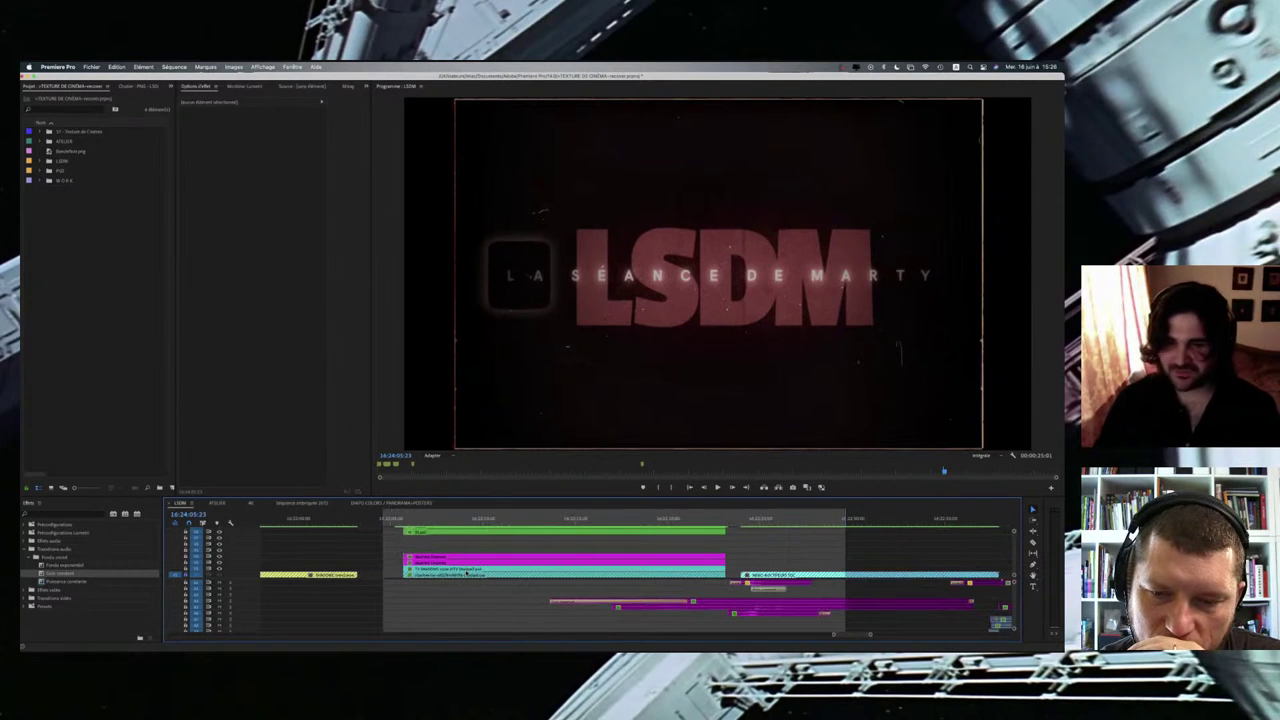
{"action": "key", "text": "backslash"}
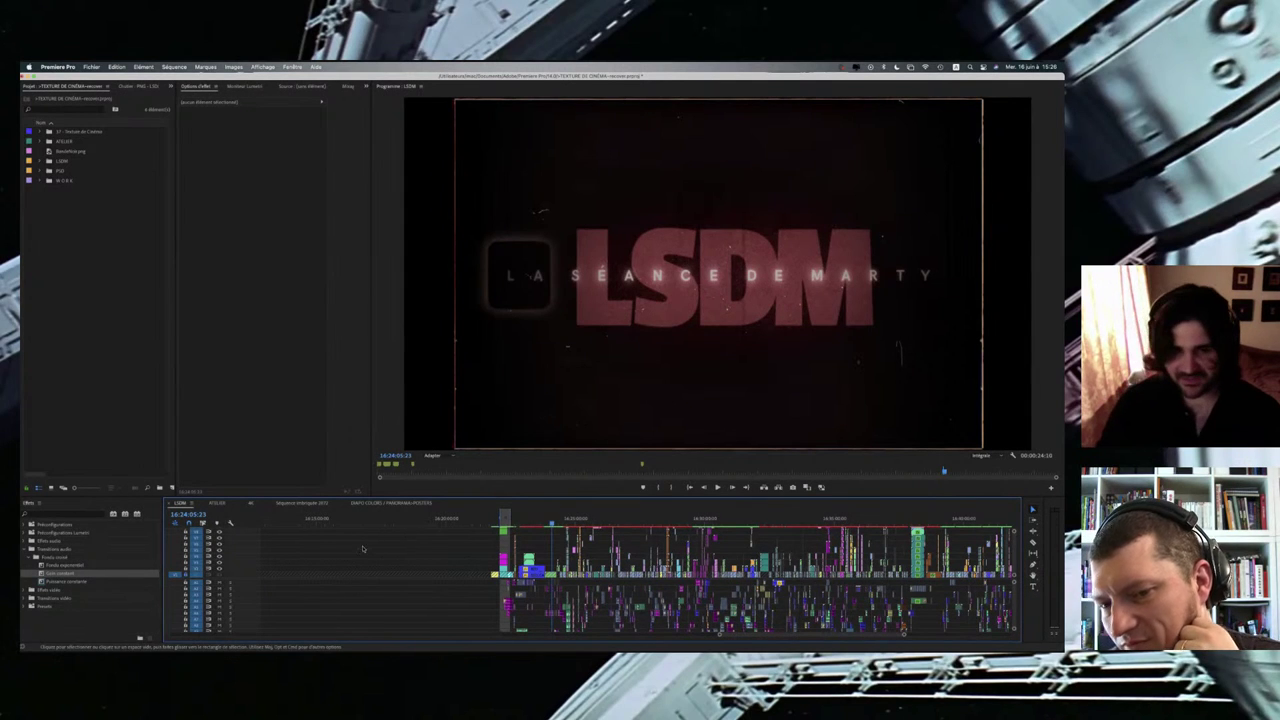
{"action": "scroll", "coordinate": [464, 583], "scroll_direction": "right", "scroll_amount": 5}
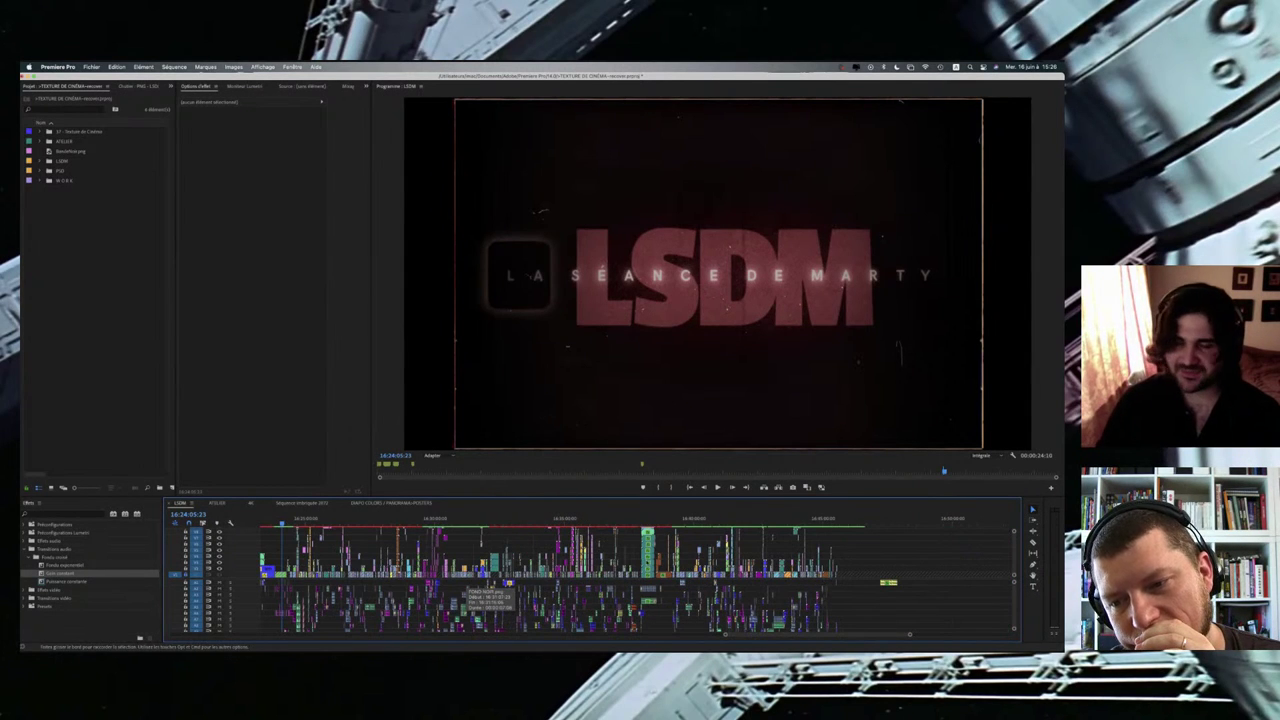
{"action": "scroll", "coordinate": [463, 588], "scroll_direction": "left", "scroll_amount": 2}
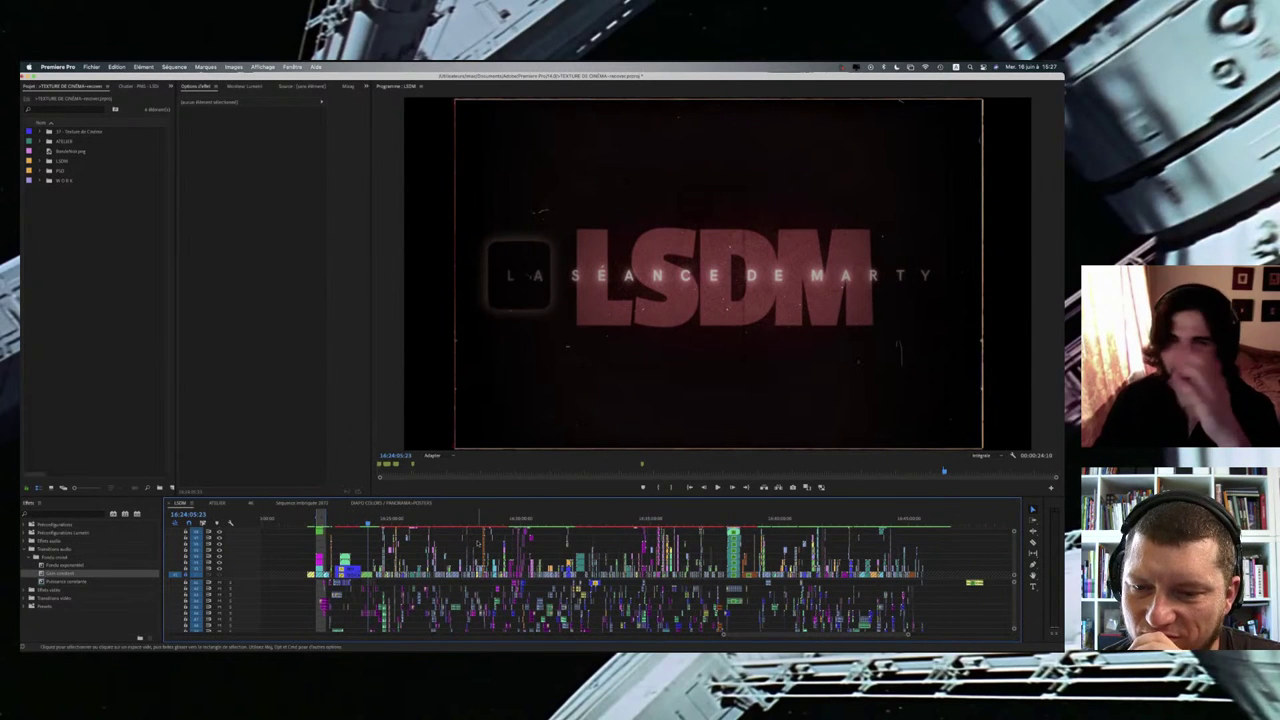
{"action": "key", "text": "super+s"}
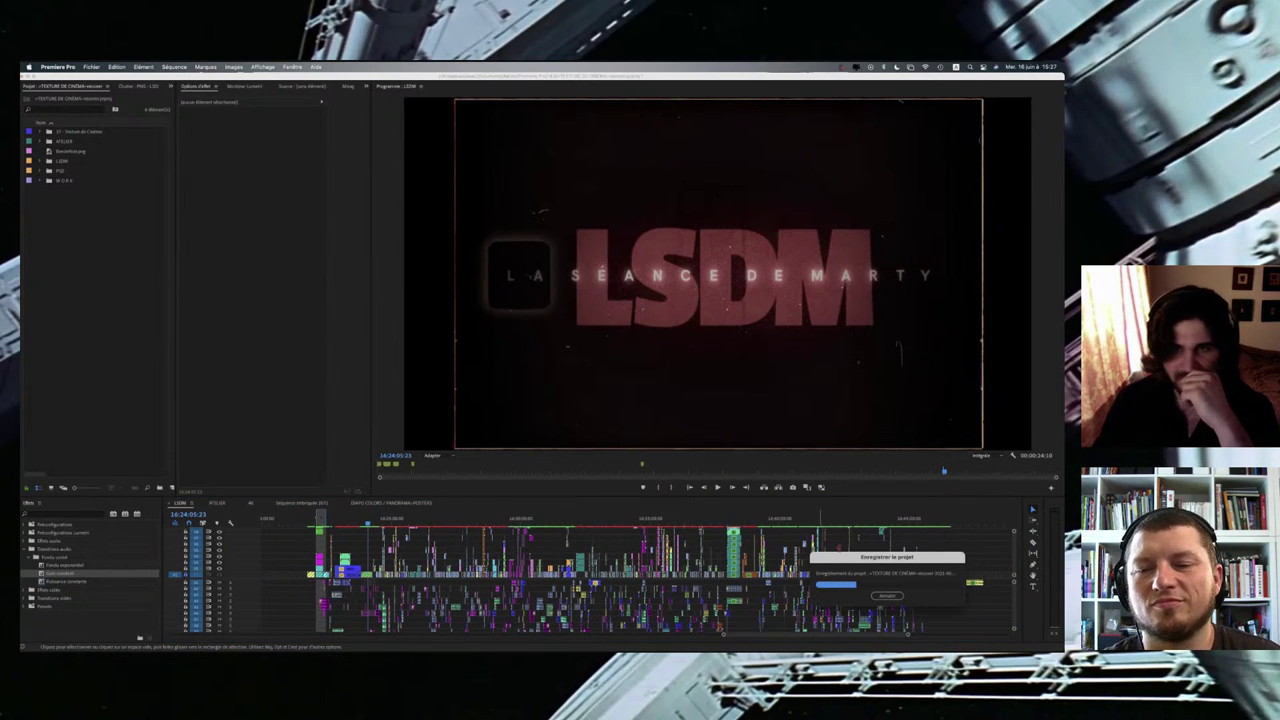
{"action": "left_click_drag", "start_coordinate": [841, 562], "coordinate": [521, 413]}
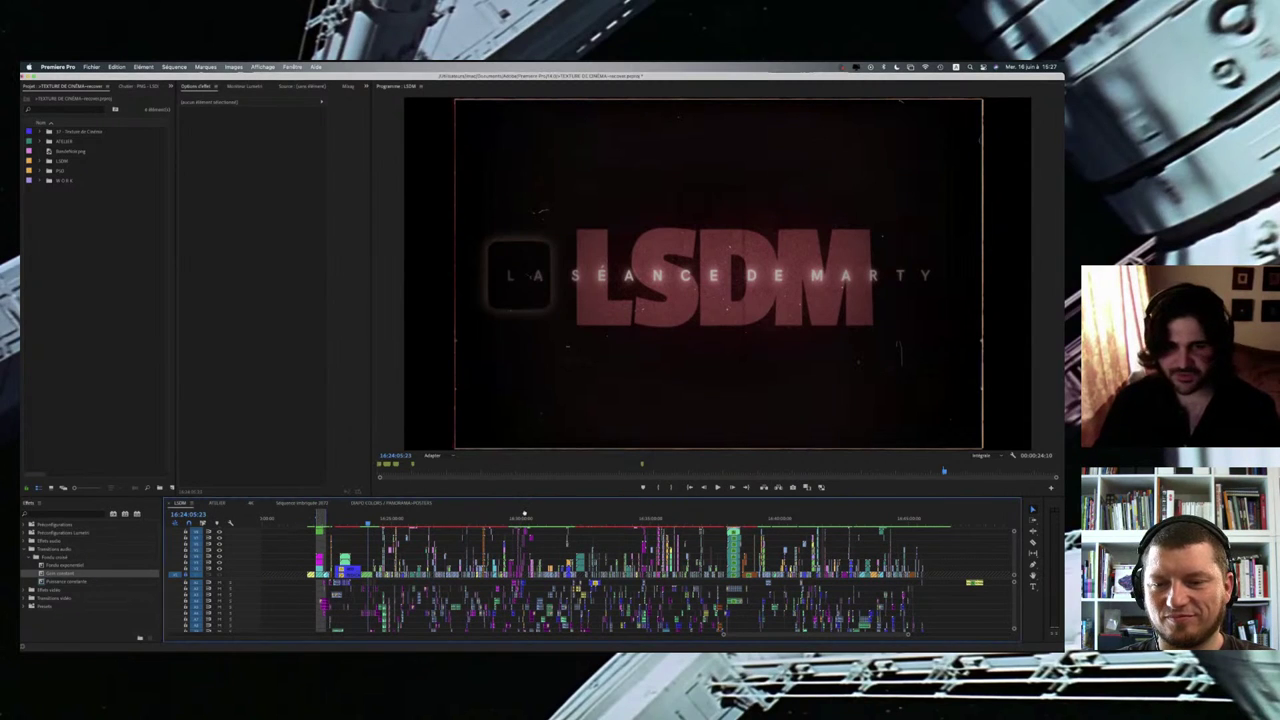
Step: Move the In/Out range to the passage just after 16:30:00:00 in the LSDM timeline and adjust its duration to 00:00:33:09
{"action": "left_click_drag", "start_coordinate": [321, 514], "coordinate": [539, 516]}
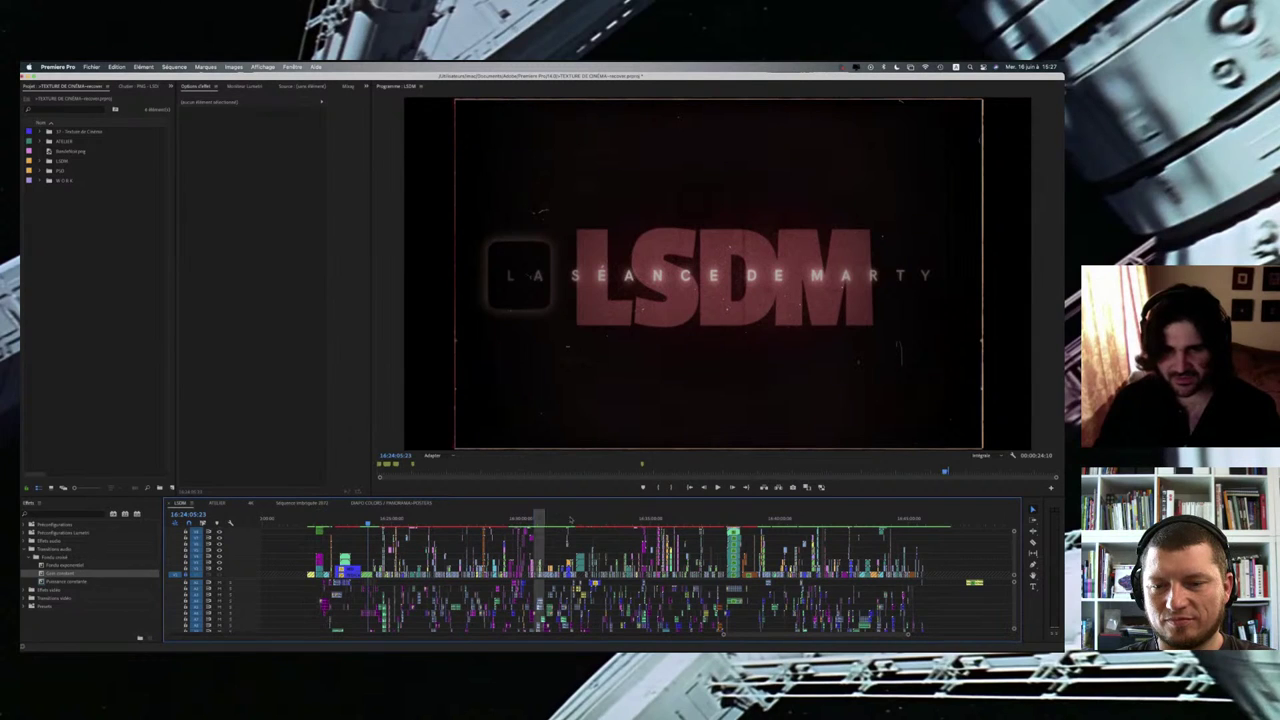
{"action": "scroll", "coordinate": [534, 516], "scroll_direction": "up", "scroll_amount": 5}
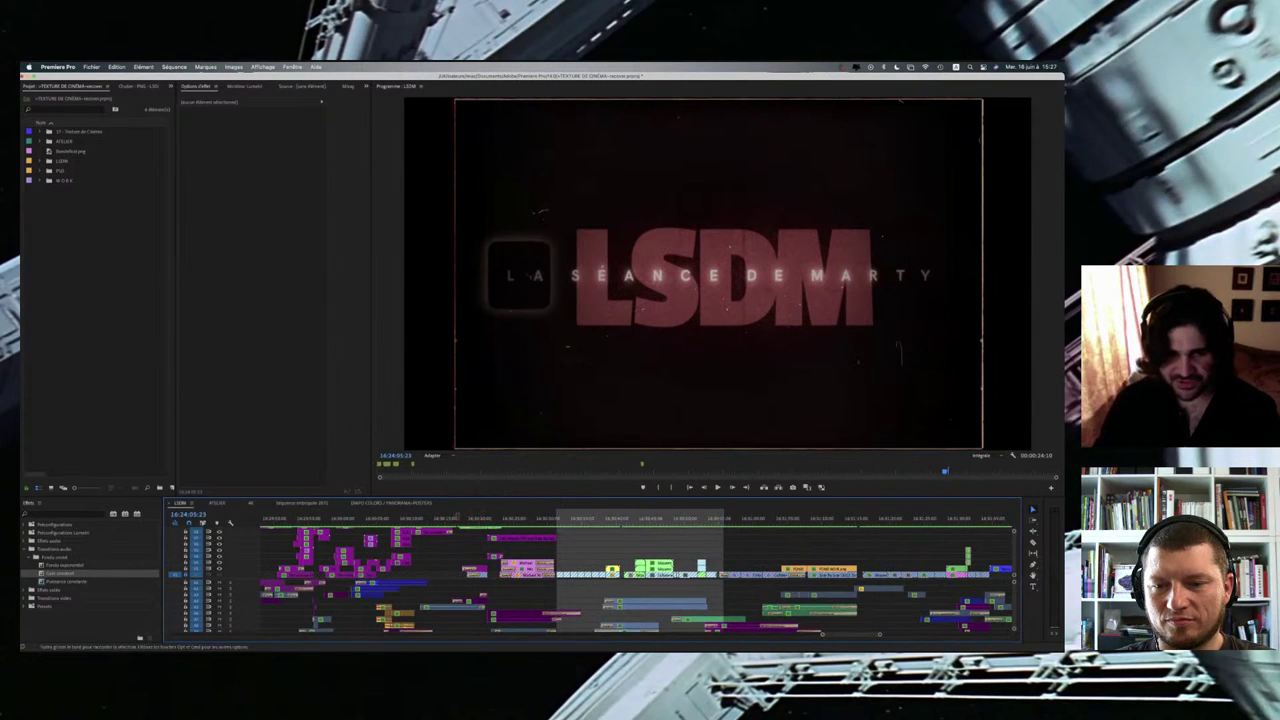
{"action": "key", "text": "="}
{"action": "key", "text": "="}
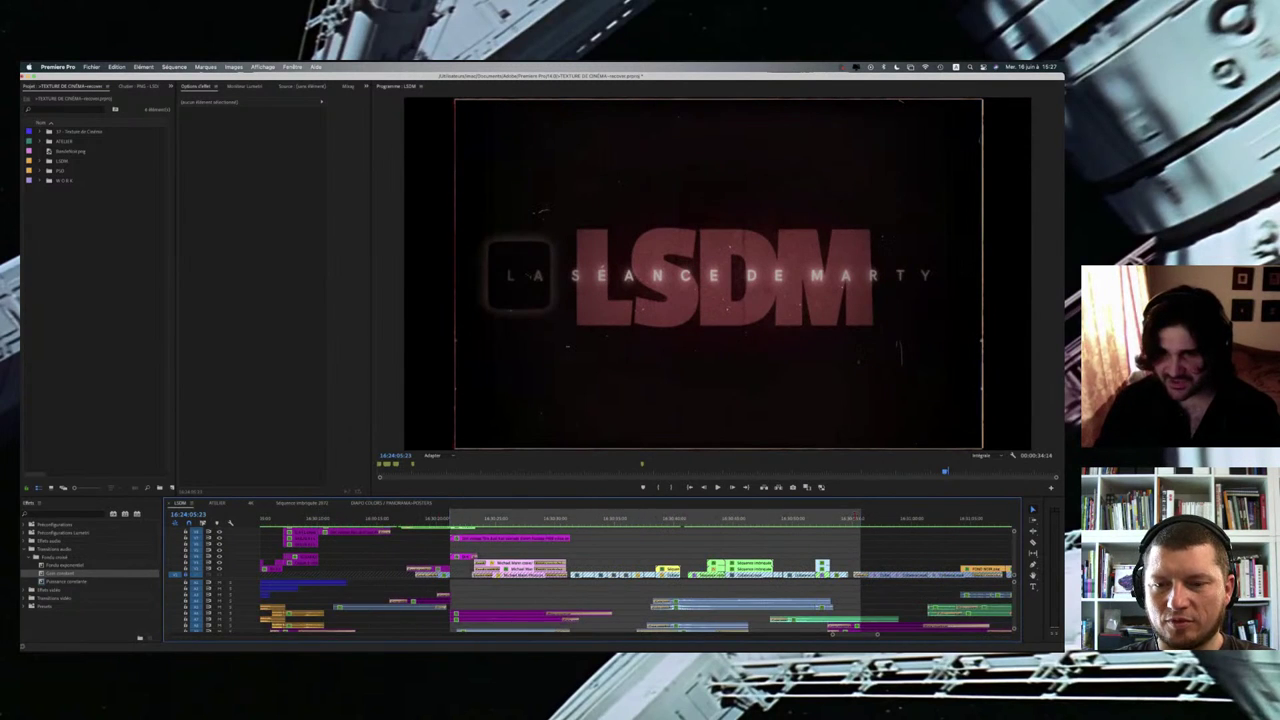
{"action": "left_click_drag", "start_coordinate": [860, 515], "coordinate": [846, 515]}
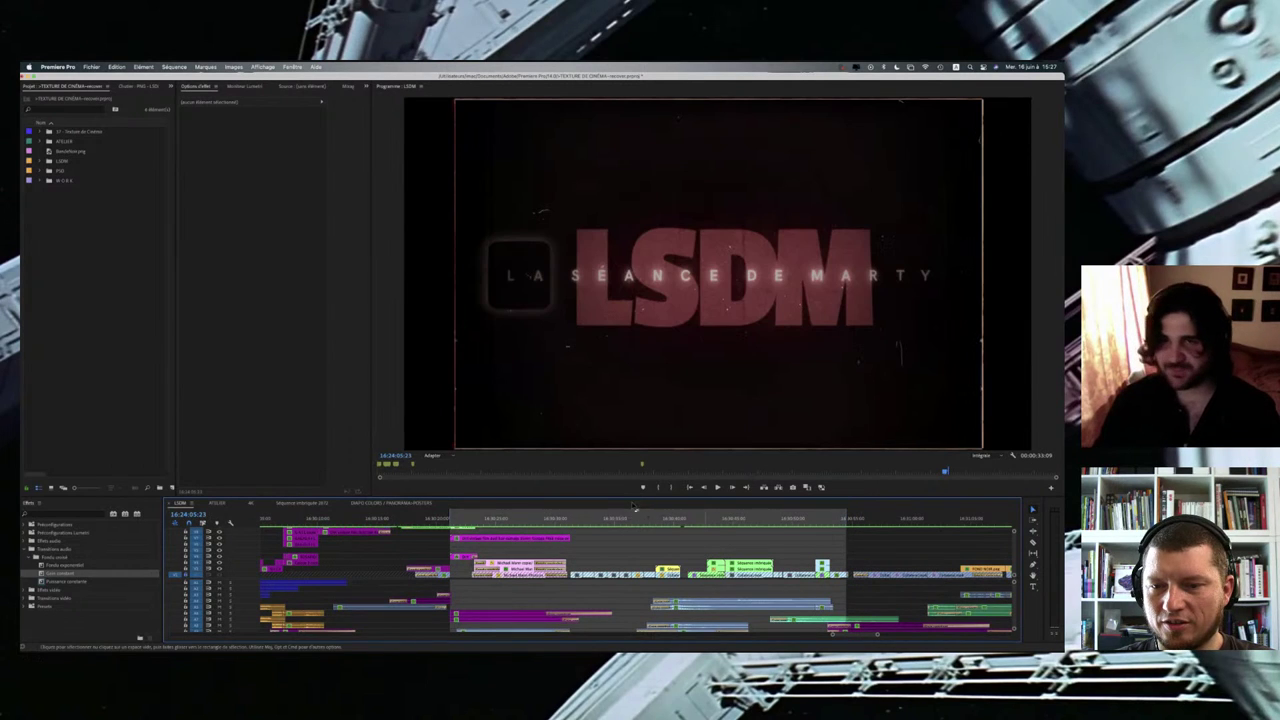
{"action": "scroll", "coordinate": [632, 509], "scroll_direction": "down", "scroll_amount": 1}
{"action": "key", "text": "minus"}
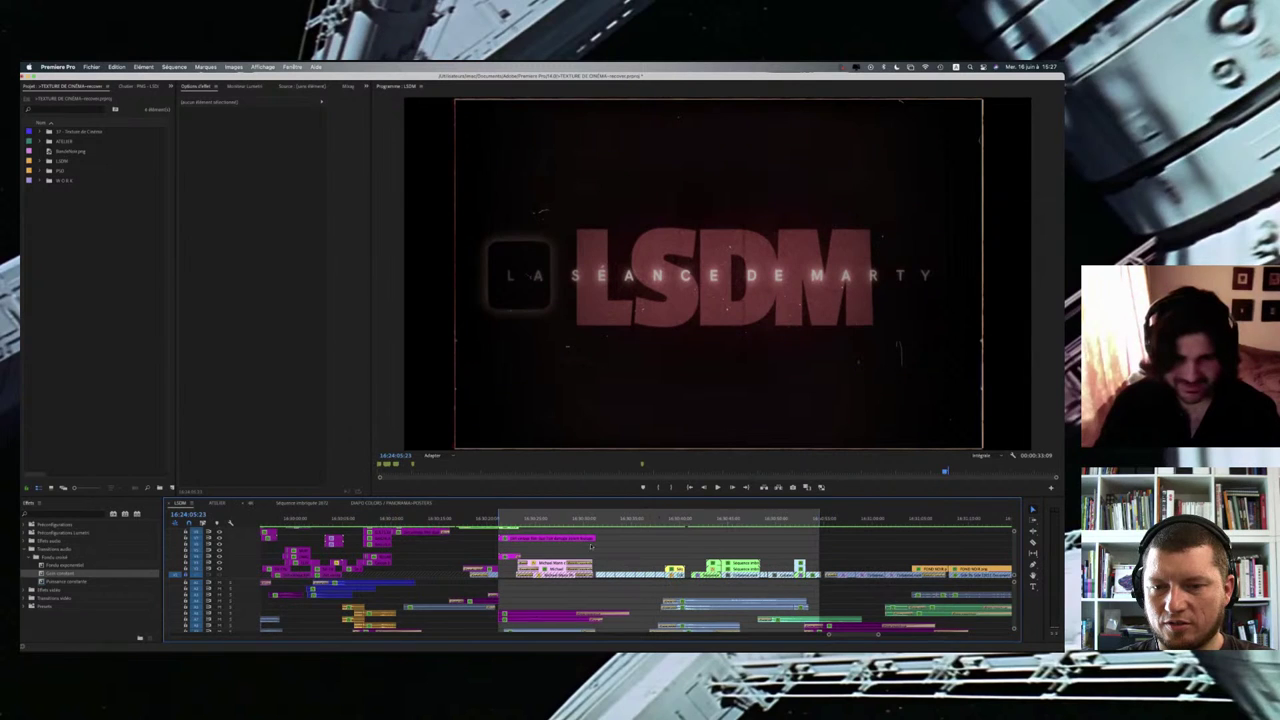
Step: Switch to the sequence containing the presenter footage and move to 00:05:32:23 near its beginning
{"action": "key", "text": "shift+3"}
{"action": "key", "text": "shift+3"}
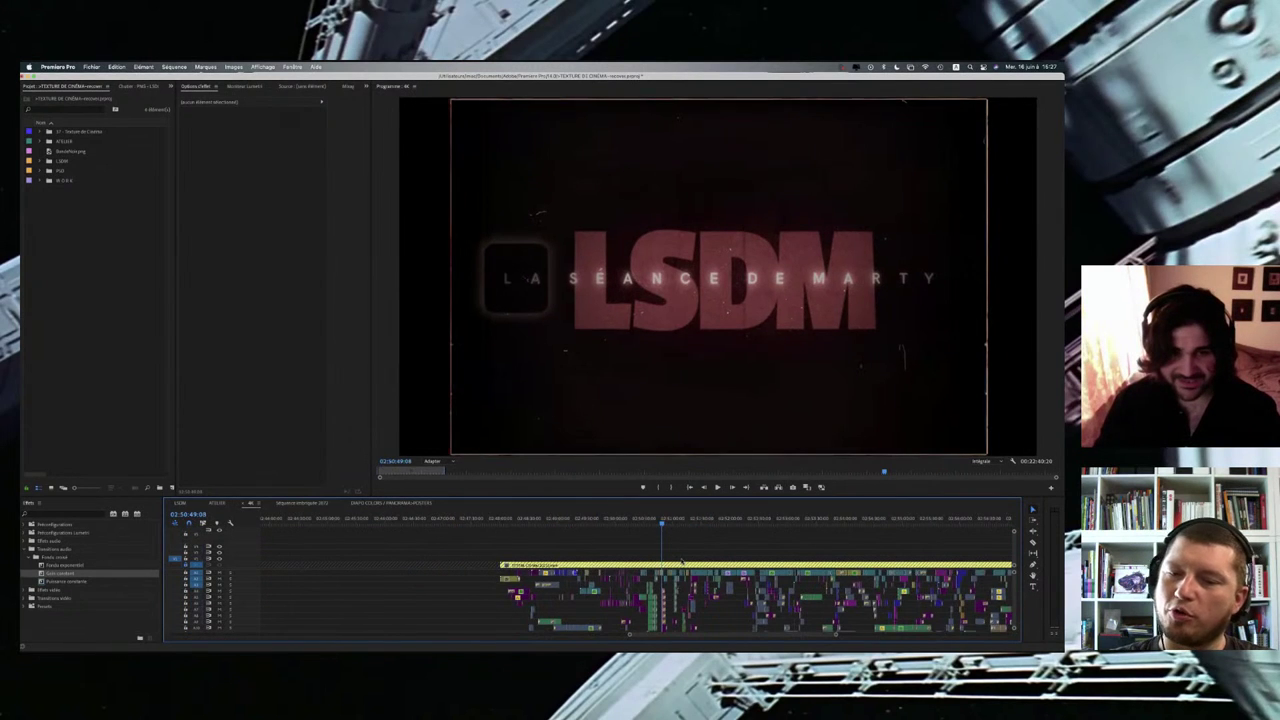
{"action": "scroll", "coordinate": [682, 561], "scroll_direction": "down", "scroll_amount": 5}
{"action": "scroll", "coordinate": [284, 537], "scroll_direction": "left", "scroll_amount": 10}
{"action": "scroll", "coordinate": [285, 537], "scroll_direction": "up", "scroll_amount": 5}
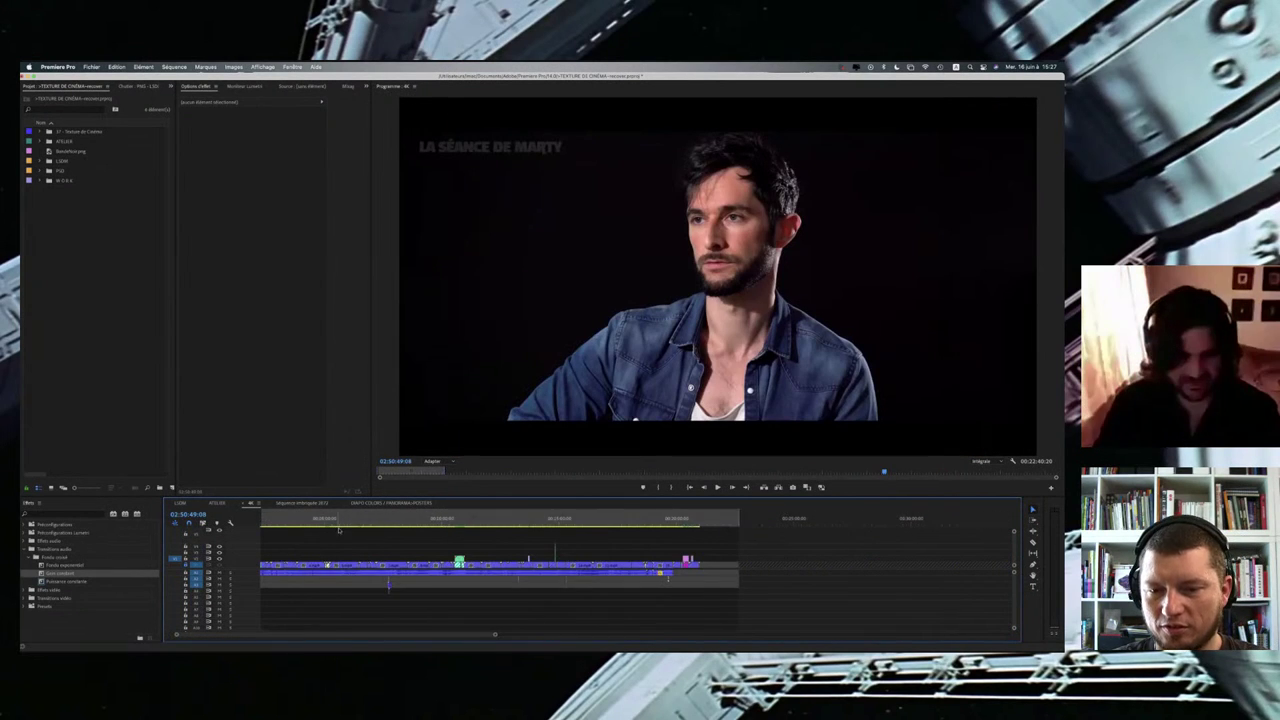
{"action": "left_click", "coordinate": [337, 522]}
{"action": "scroll", "coordinate": [338, 522], "scroll_direction": "up", "scroll_amount": 5}
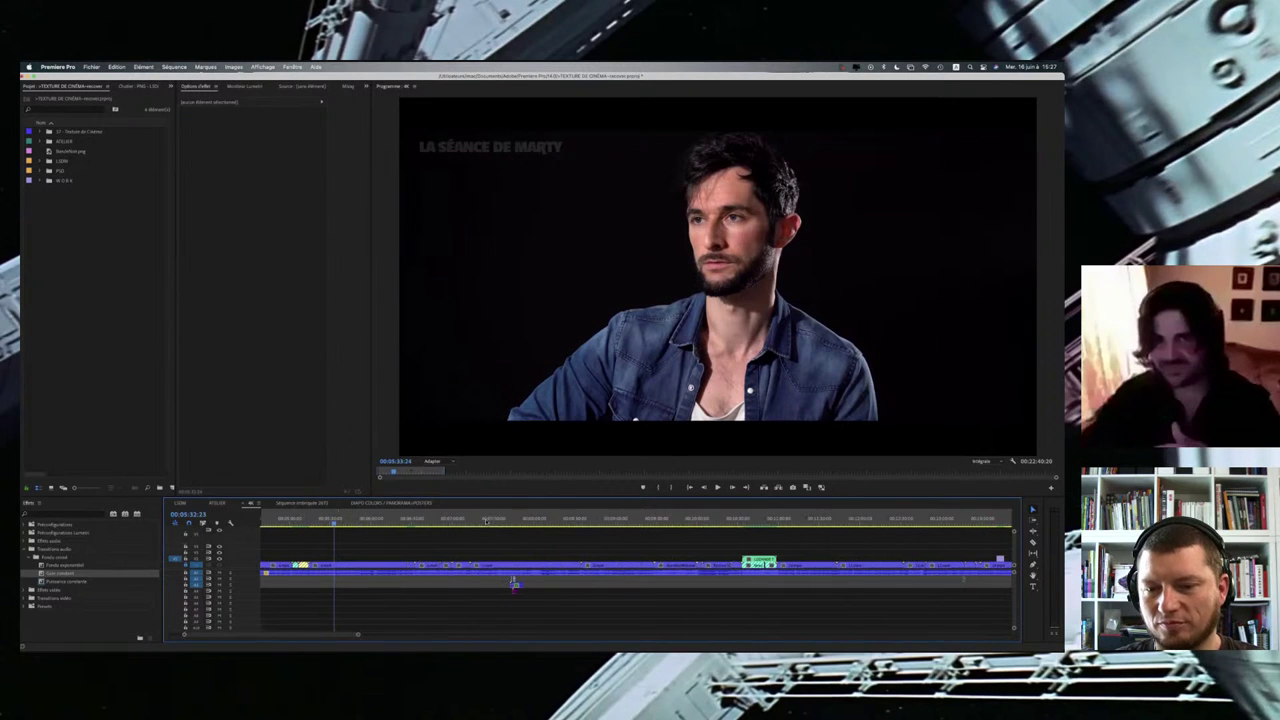
Step: Scrub from the Westminster bridge film excerpt to the gesturing presenter at 00:07:14:05
{"action": "left_click_drag", "start_coordinate": [514, 583], "coordinate": [722, 583]}
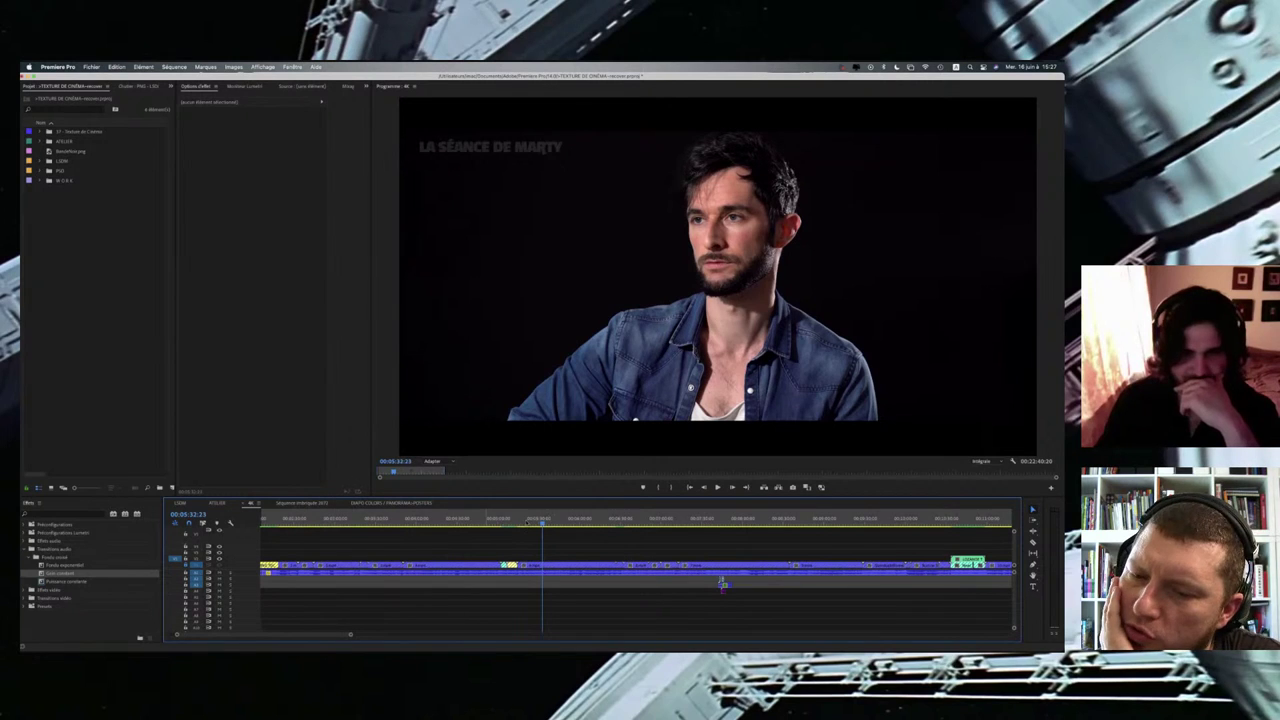
{"action": "key", "text": "Up"}
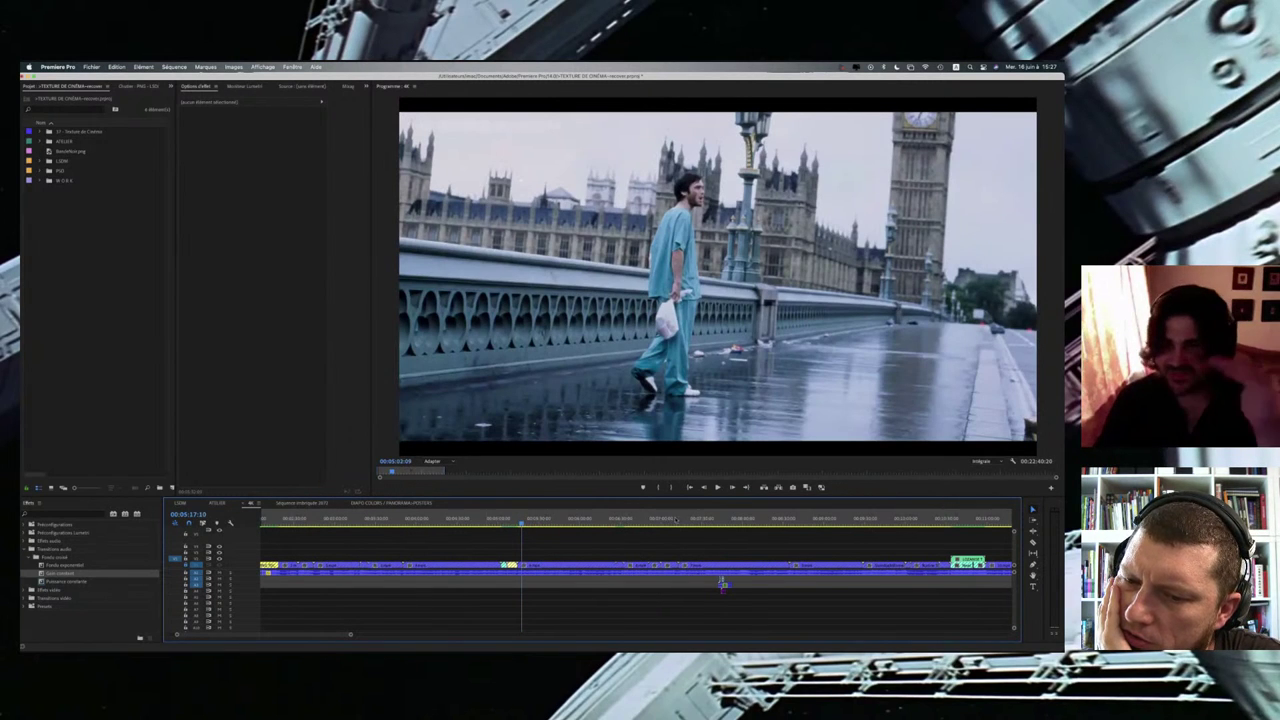
{"action": "key", "text": "Down"}
{"action": "key", "text": "Down"}
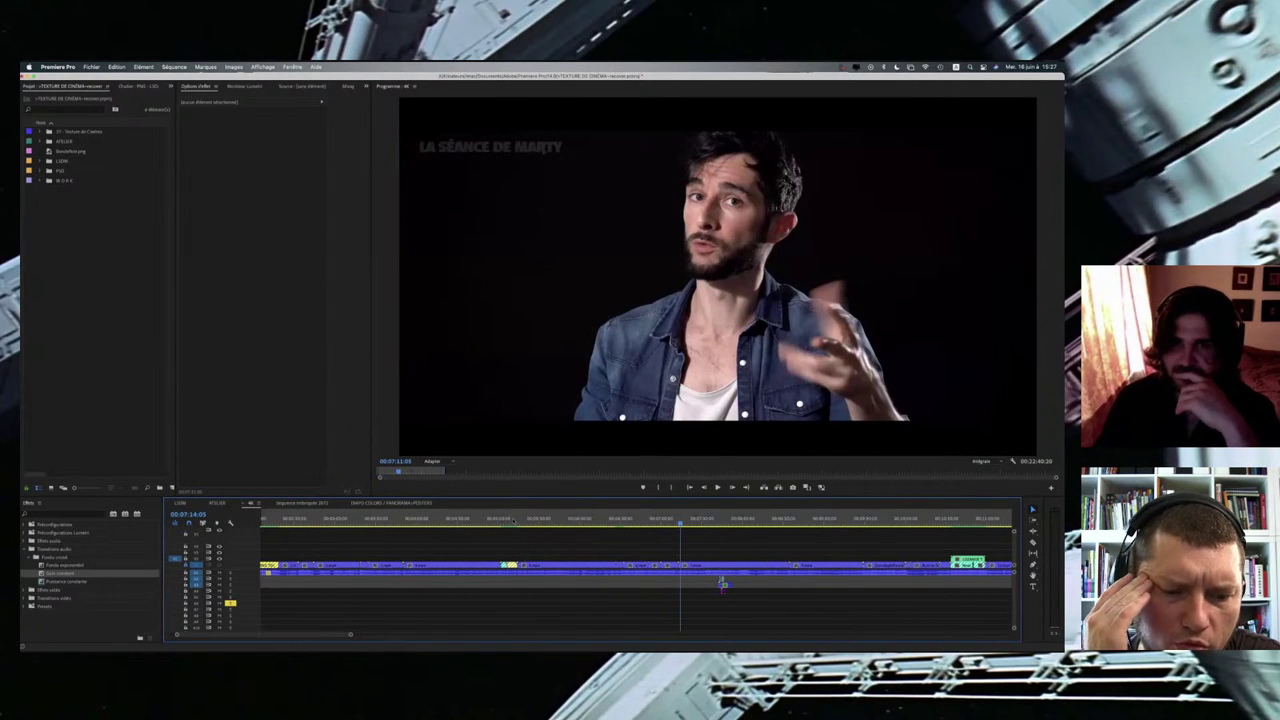
Step: Scrub through the black-and-white Sin City excerpts and the "Thomson Viper HD." taxi shot to the mountain picnic at 00:11:50:21
{"action": "scroll", "coordinate": [514, 521], "scroll_direction": "right", "scroll_amount": 5}
{"action": "left_click", "coordinate": [477, 521]}
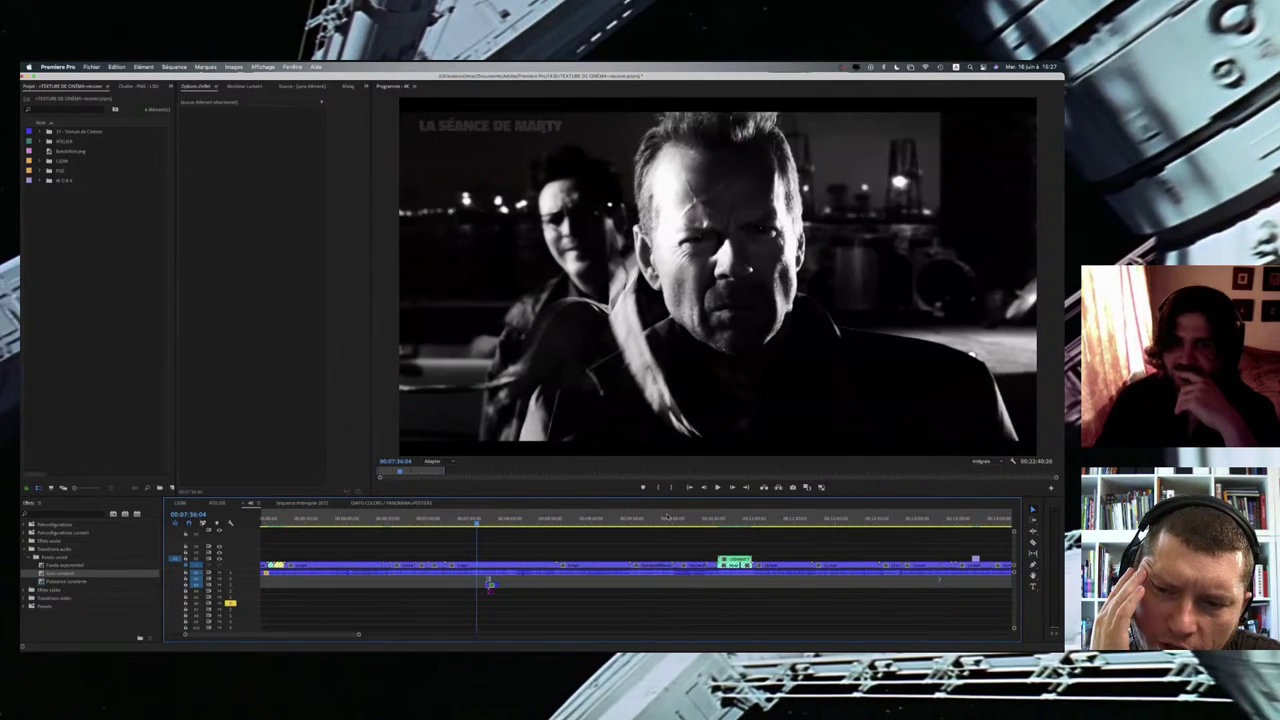
{"action": "key", "text": "Down"}
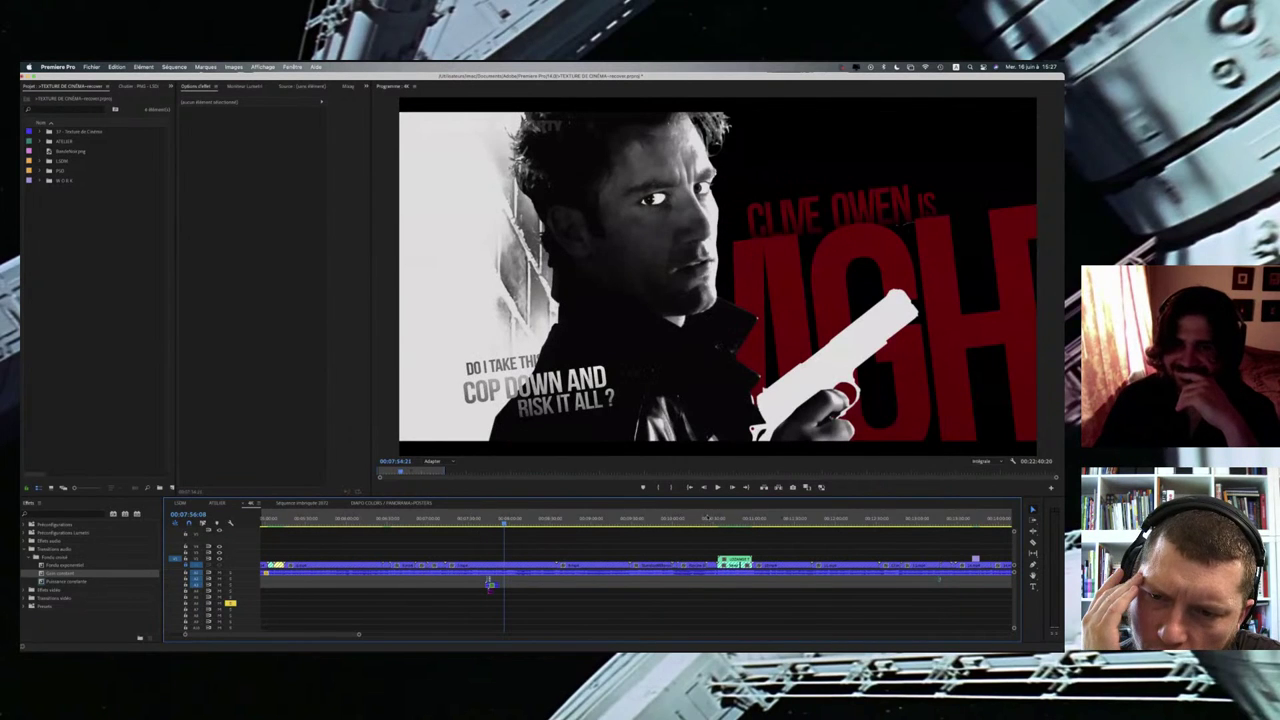
{"action": "key", "text": "Down"}
{"action": "key", "text": "Down"}
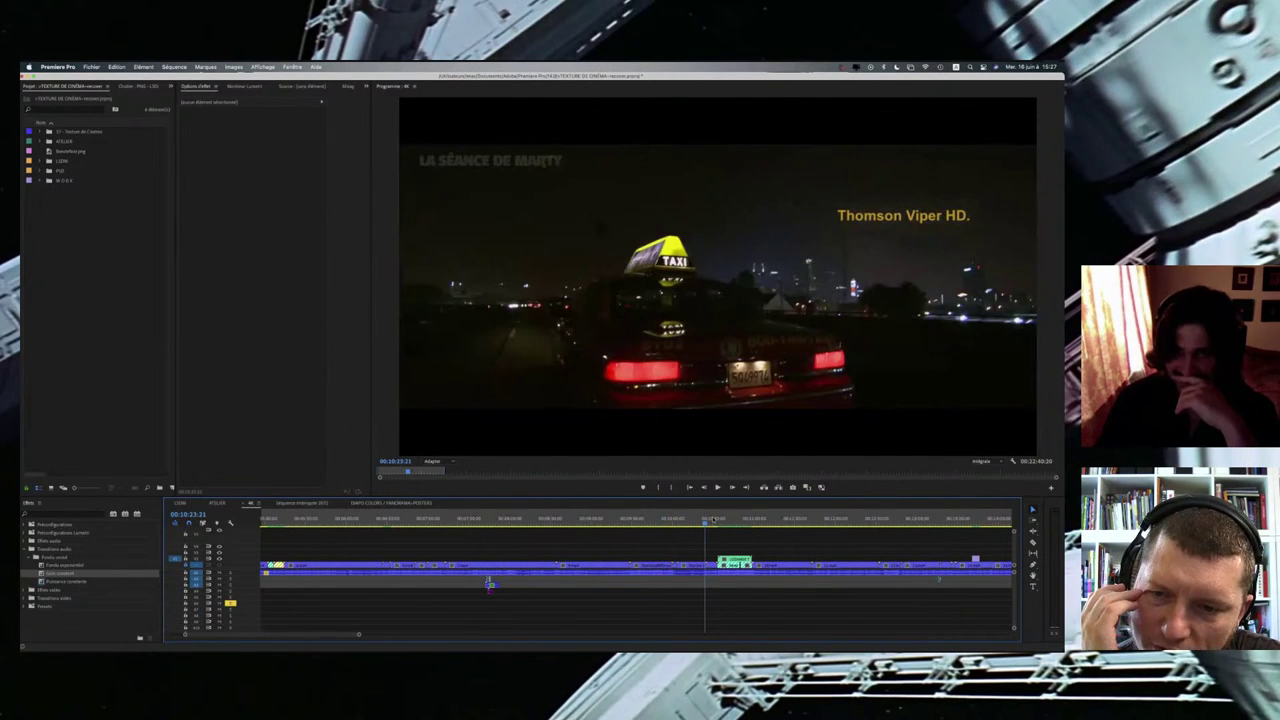
{"action": "key", "text": "Down"}
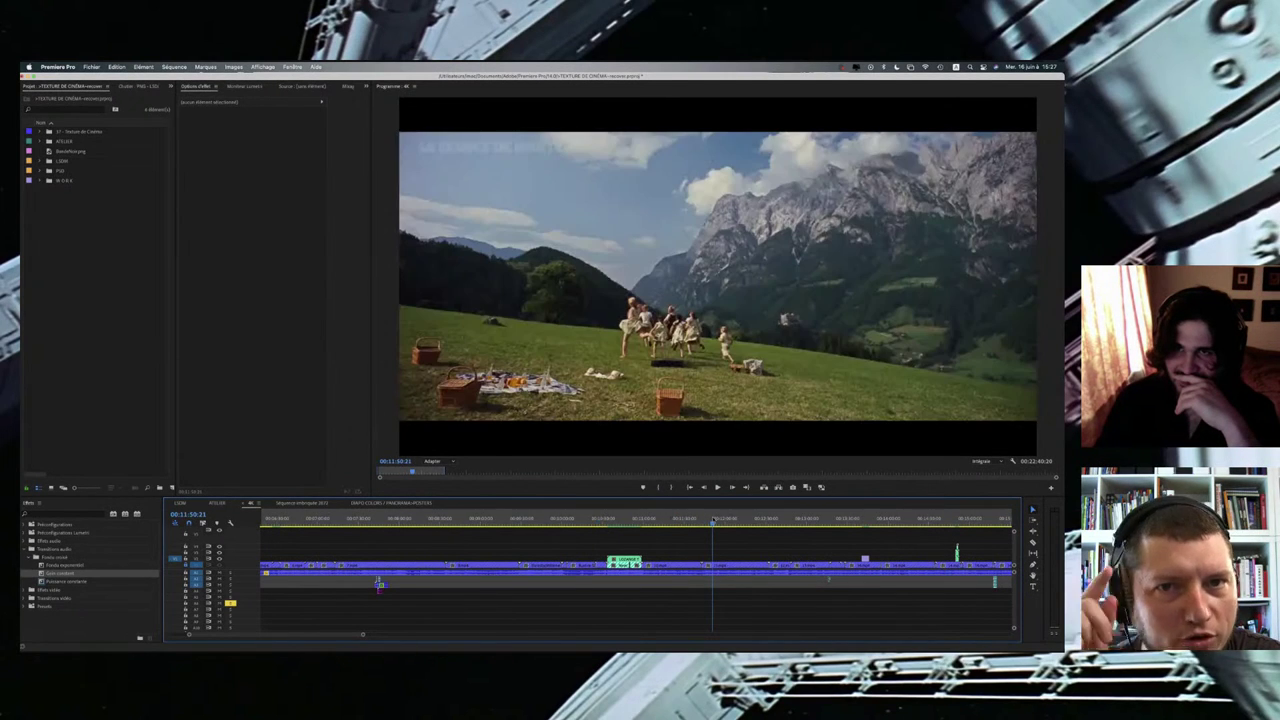
{"action": "scroll", "coordinate": [713, 520], "scroll_direction": "right", "scroll_amount": 1}
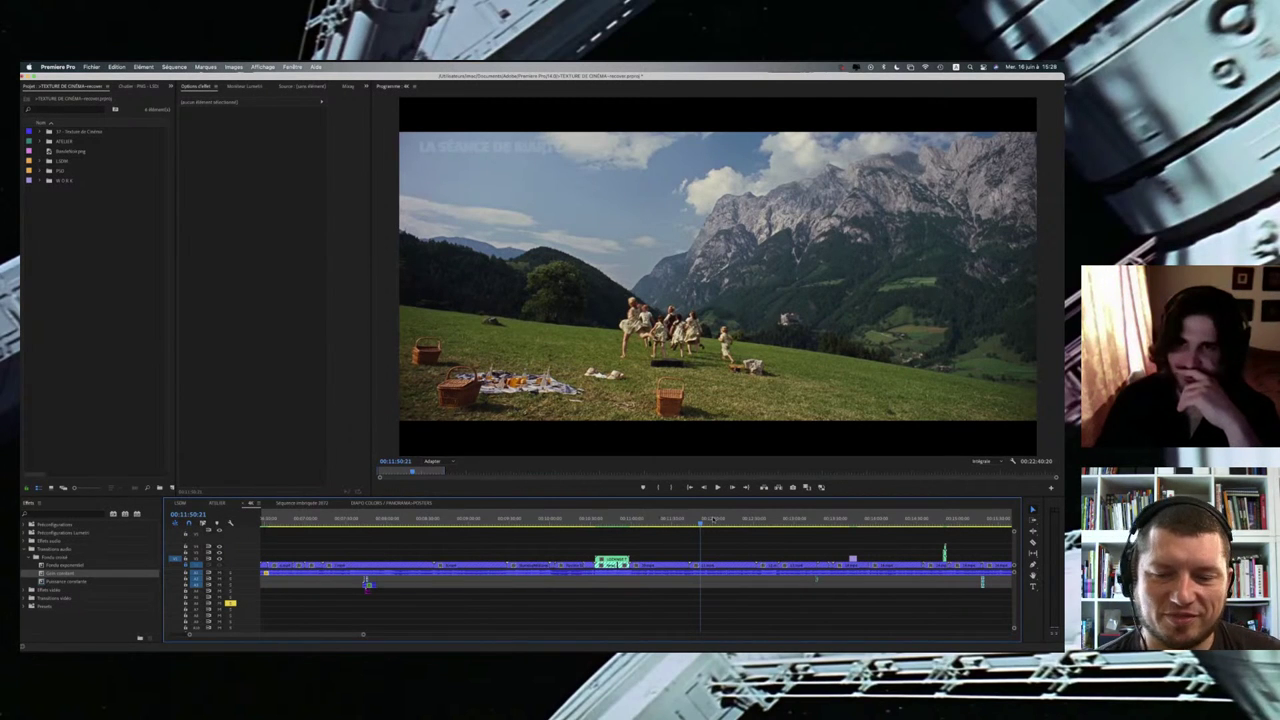
{"action": "scroll", "coordinate": [693, 531], "scroll_direction": "right", "scroll_amount": 5}
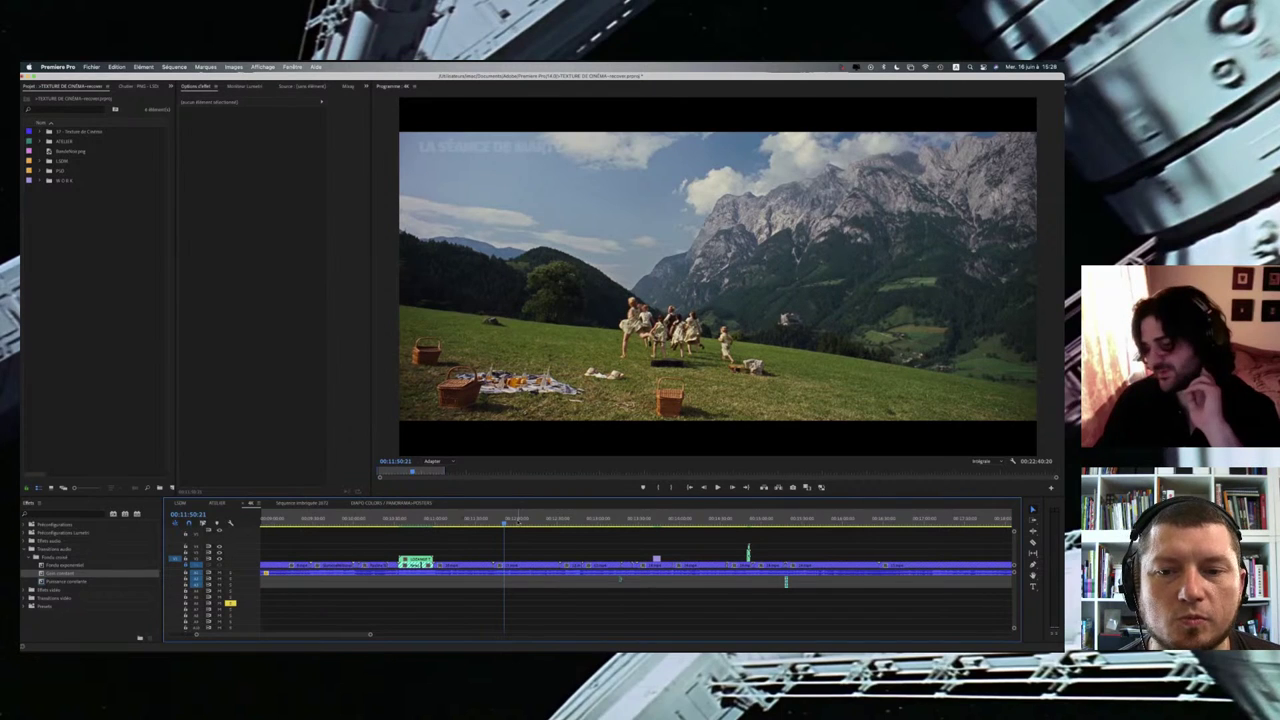
{"action": "scroll", "coordinate": [639, 547], "scroll_direction": "left", "scroll_amount": 2}
{"action": "scroll", "coordinate": [640, 547], "scroll_direction": "down", "scroll_amount": 3}
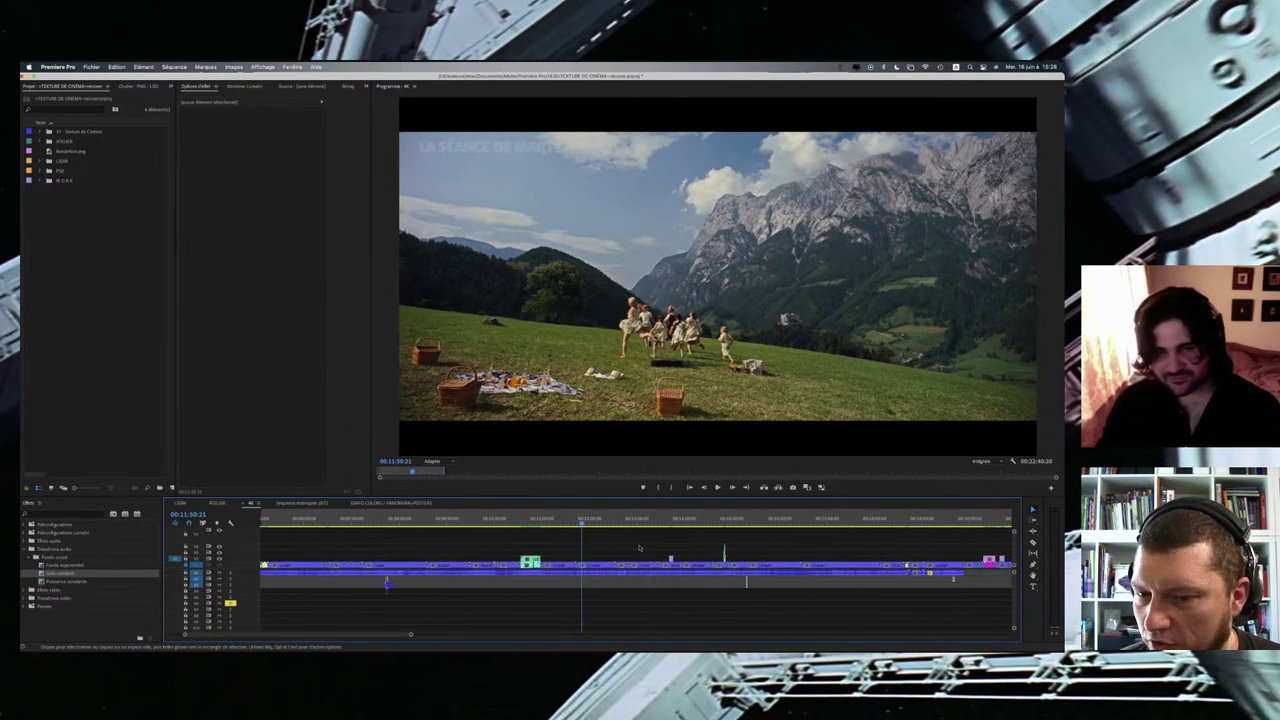
Step: Scrub from the mountain picnic through the beach "Un LOOK" title to the desk computer shot at 00:13:42:00
{"action": "scroll", "coordinate": [639, 547], "scroll_direction": "down", "scroll_amount": 3}
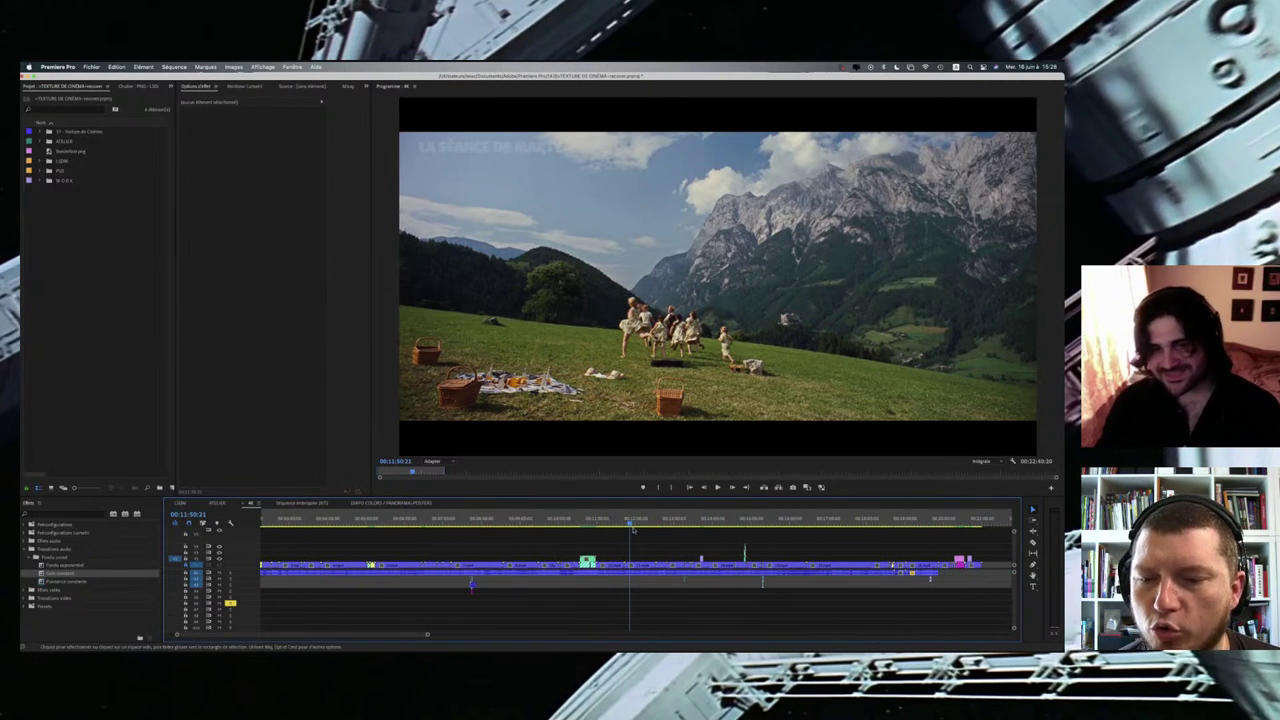
{"action": "left_click_drag", "start_coordinate": [630, 519], "coordinate": [621, 519]}
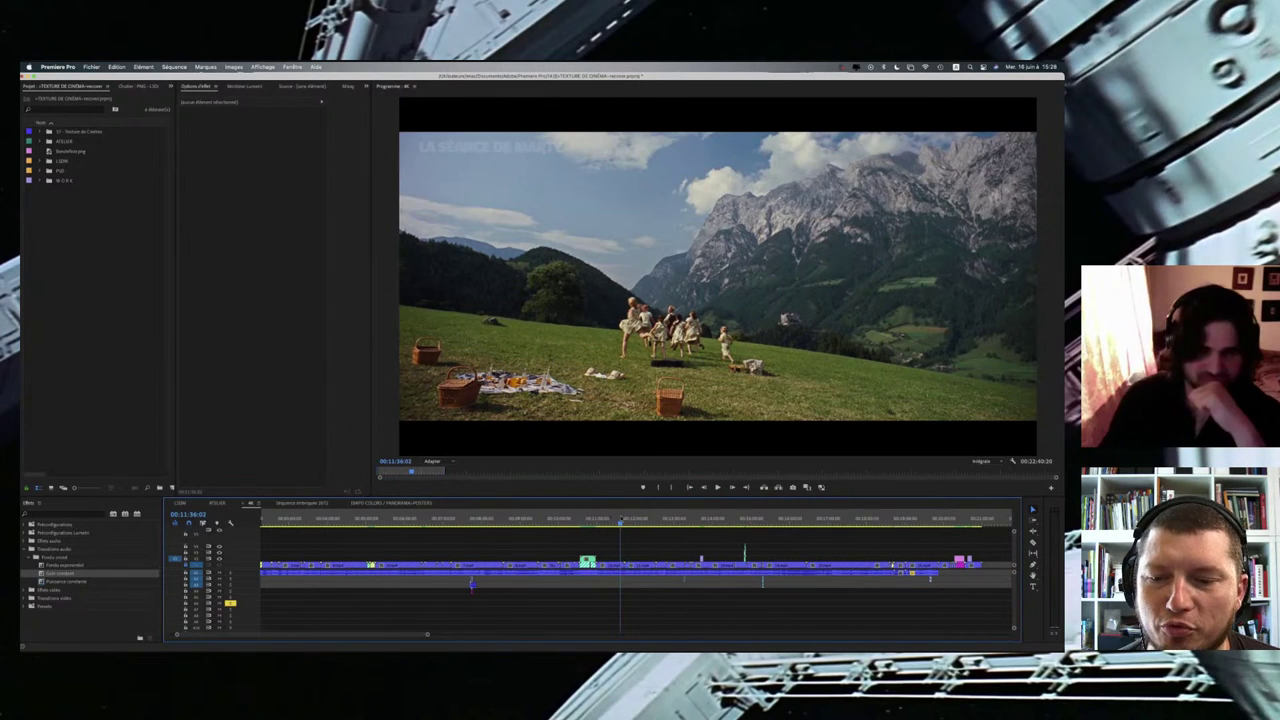
{"action": "left_click", "coordinate": [653, 519]}
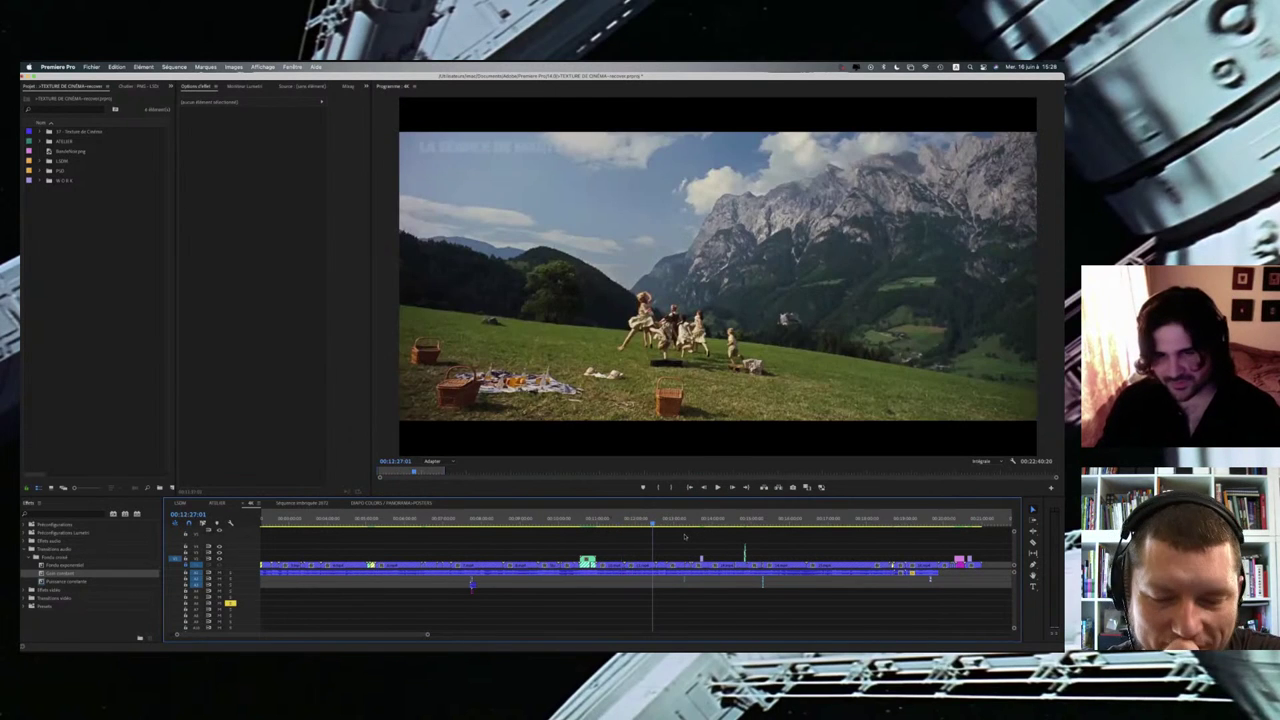
{"action": "left_click", "coordinate": [667, 519]}
{"action": "left_click", "coordinate": [671, 519]}
{"action": "scroll", "coordinate": [690, 540], "scroll_direction": "up", "scroll_amount": 5}
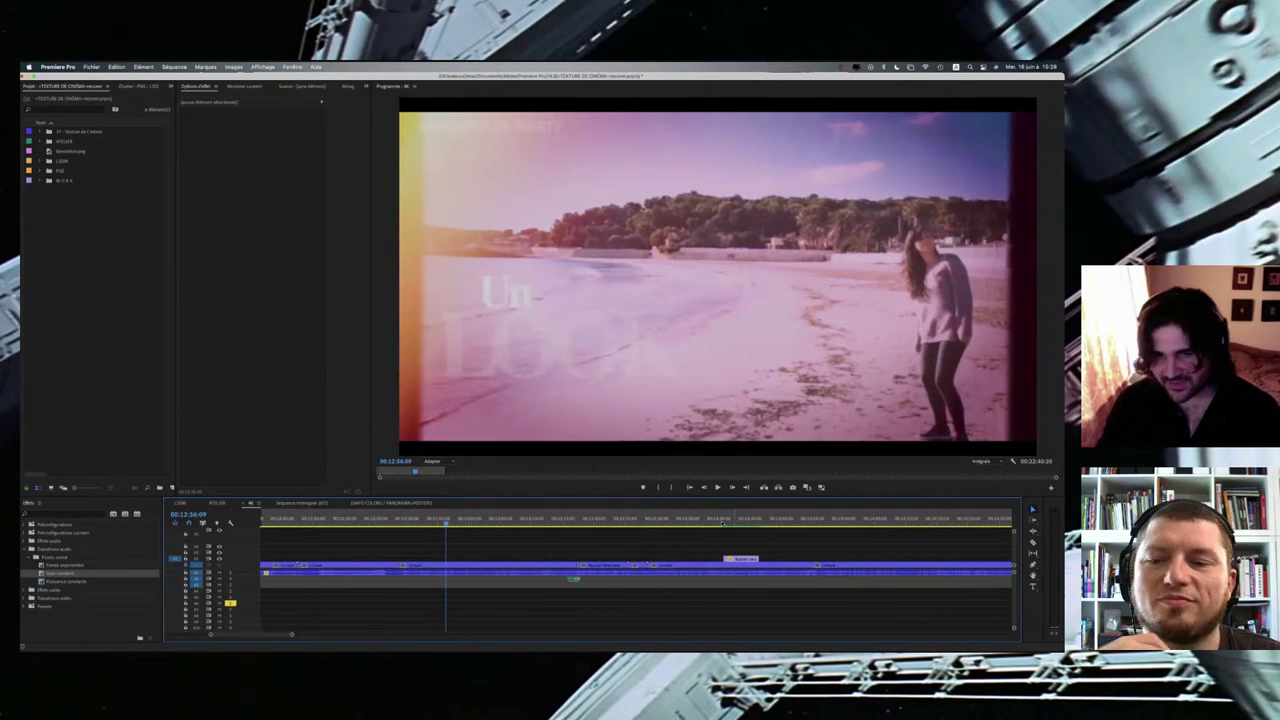
{"action": "left_click", "coordinate": [722, 521]}
{"action": "left_click", "coordinate": [726, 523]}
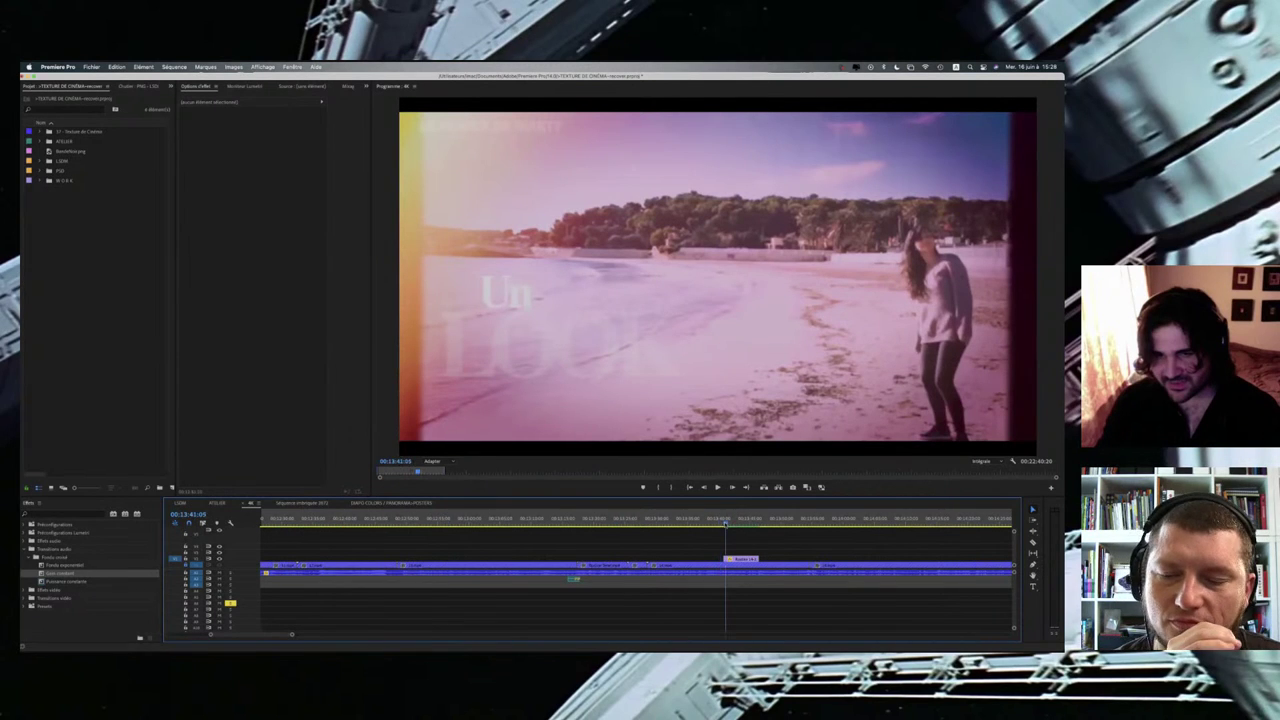
{"action": "left_click", "coordinate": [733, 524]}
{"action": "left_click", "coordinate": [730, 524]}
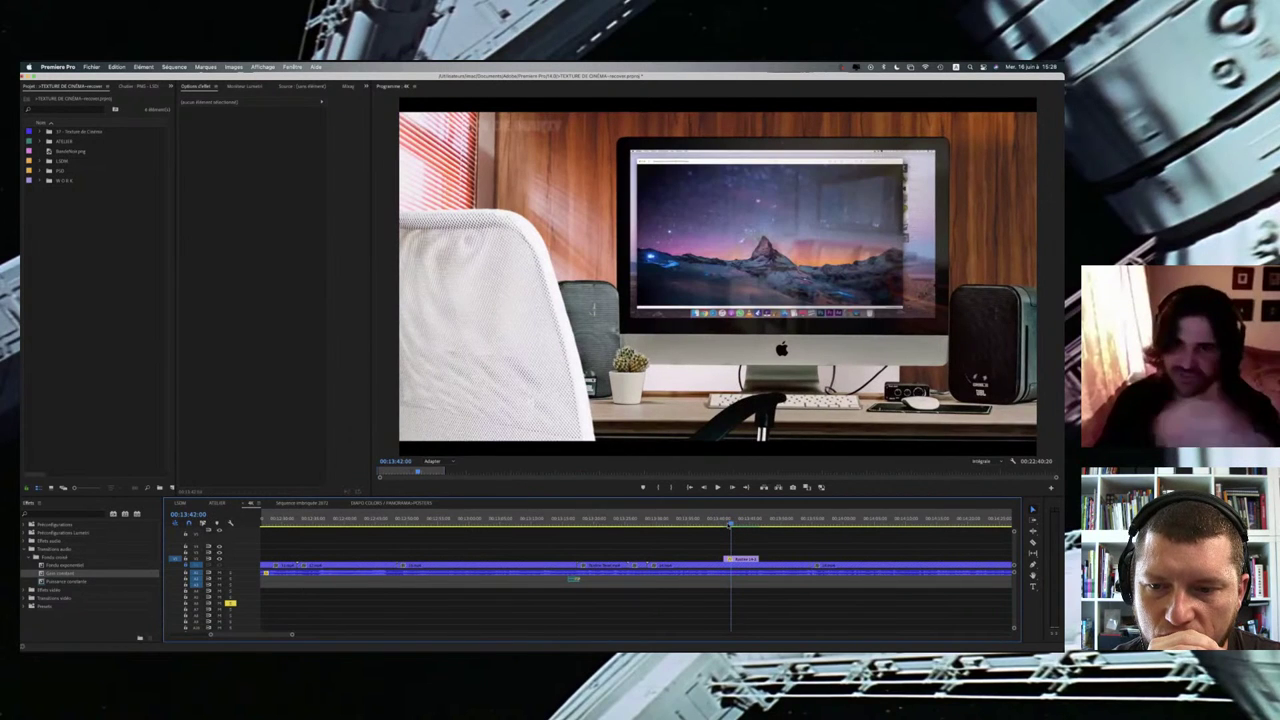
Step: Scrub past the street shot of the man filming and play the "SUPER 8" camera shot up to 00:15:31:04
{"action": "left_click_drag", "start_coordinate": [730, 524], "coordinate": [783, 520]}
{"action": "scroll", "coordinate": [719, 541], "scroll_direction": "right", "scroll_amount": 5}
{"action": "left_click", "coordinate": [712, 520]}
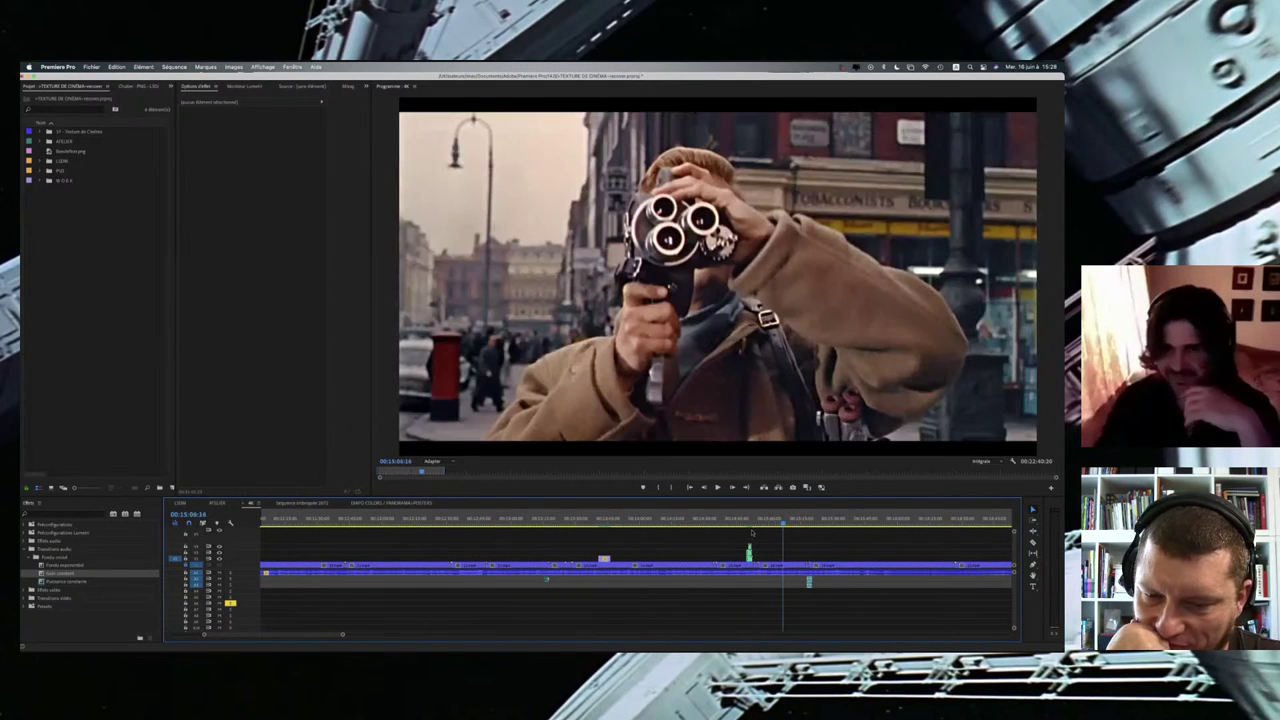
{"action": "scroll", "coordinate": [429, 522], "scroll_direction": "right", "scroll_amount": 5}
{"action": "left_click", "coordinate": [491, 520]}
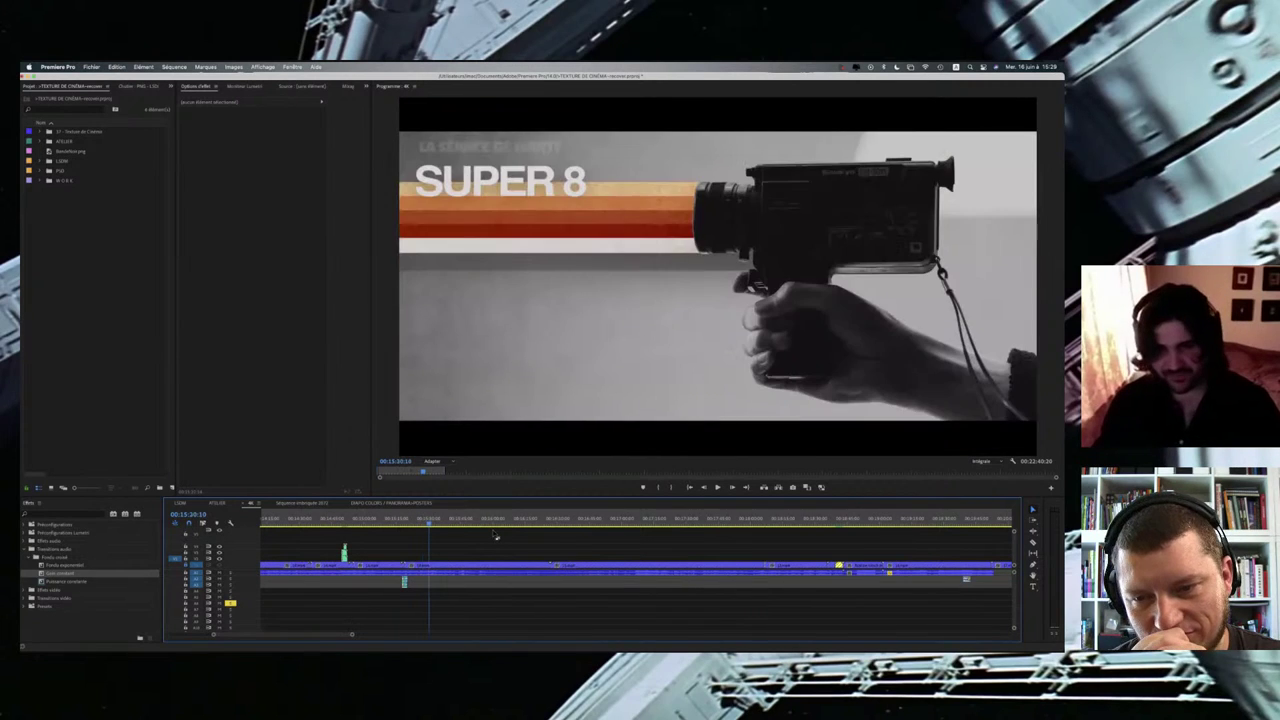
{"action": "key", "text": "space"}
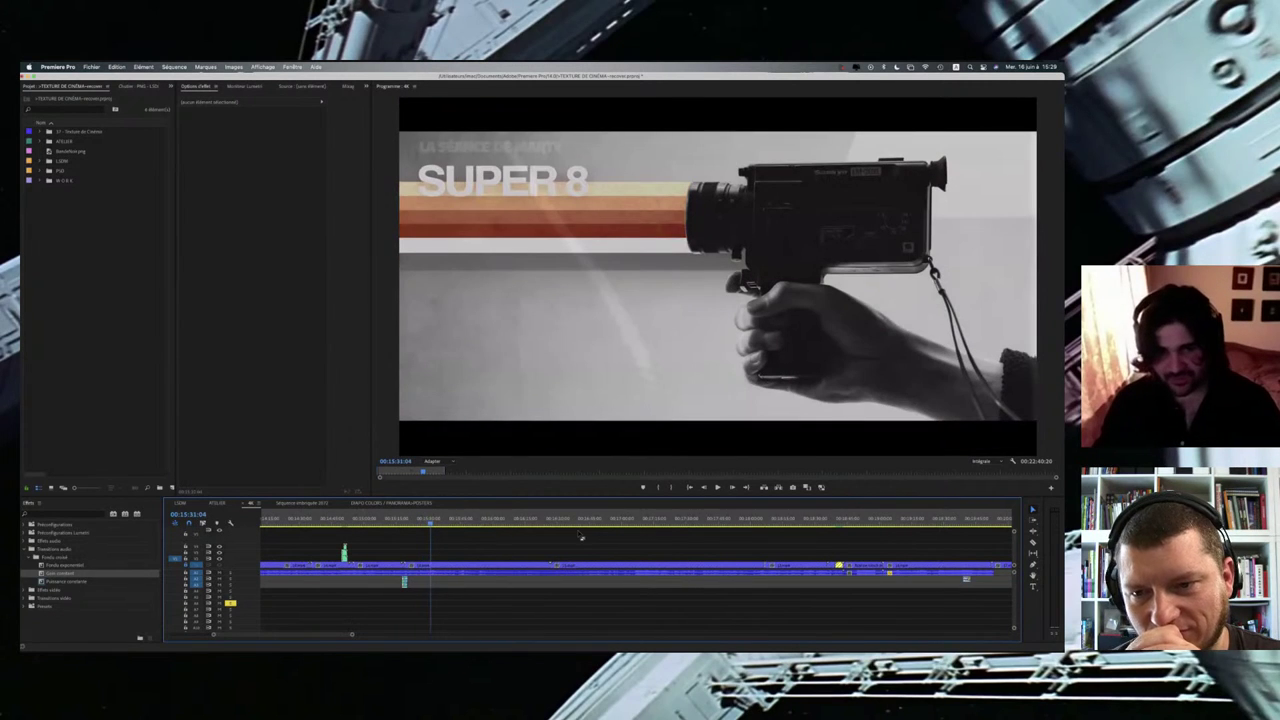
Step: Review the passage following the "SUPER 8" shot up to the cinema audience close-up at 00:15:38:04
{"action": "scroll", "coordinate": [580, 536], "scroll_direction": "down", "scroll_amount": 3}
{"action": "scroll", "coordinate": [580, 536], "scroll_direction": "left", "scroll_amount": 3}
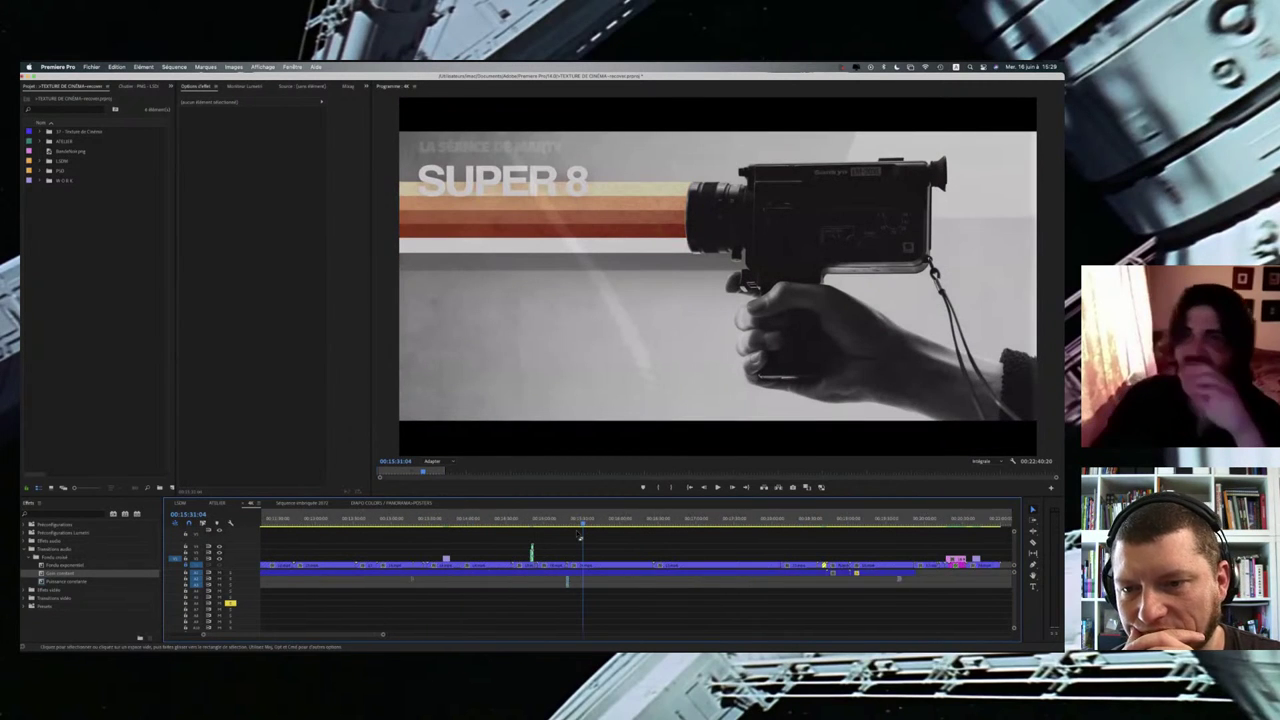
{"action": "scroll", "coordinate": [581, 536], "scroll_direction": "up", "scroll_amount": 3}
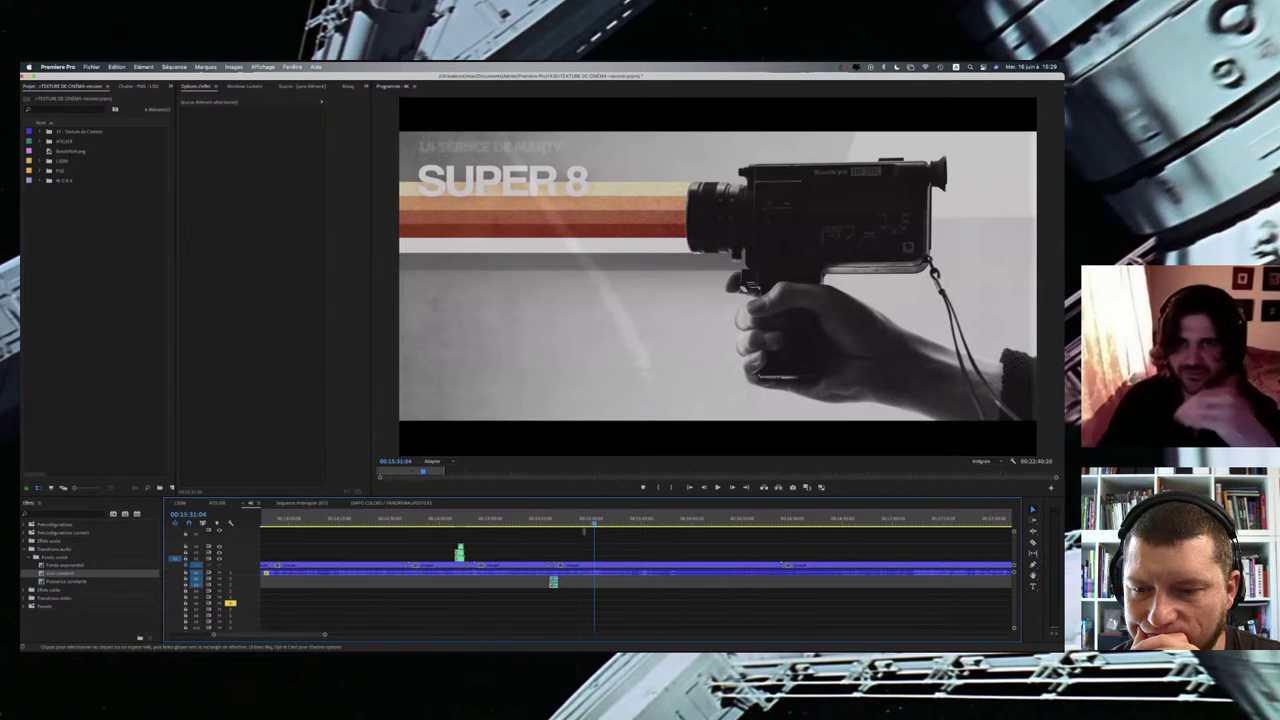
{"action": "scroll", "coordinate": [609, 540], "scroll_direction": "up", "scroll_amount": 1}
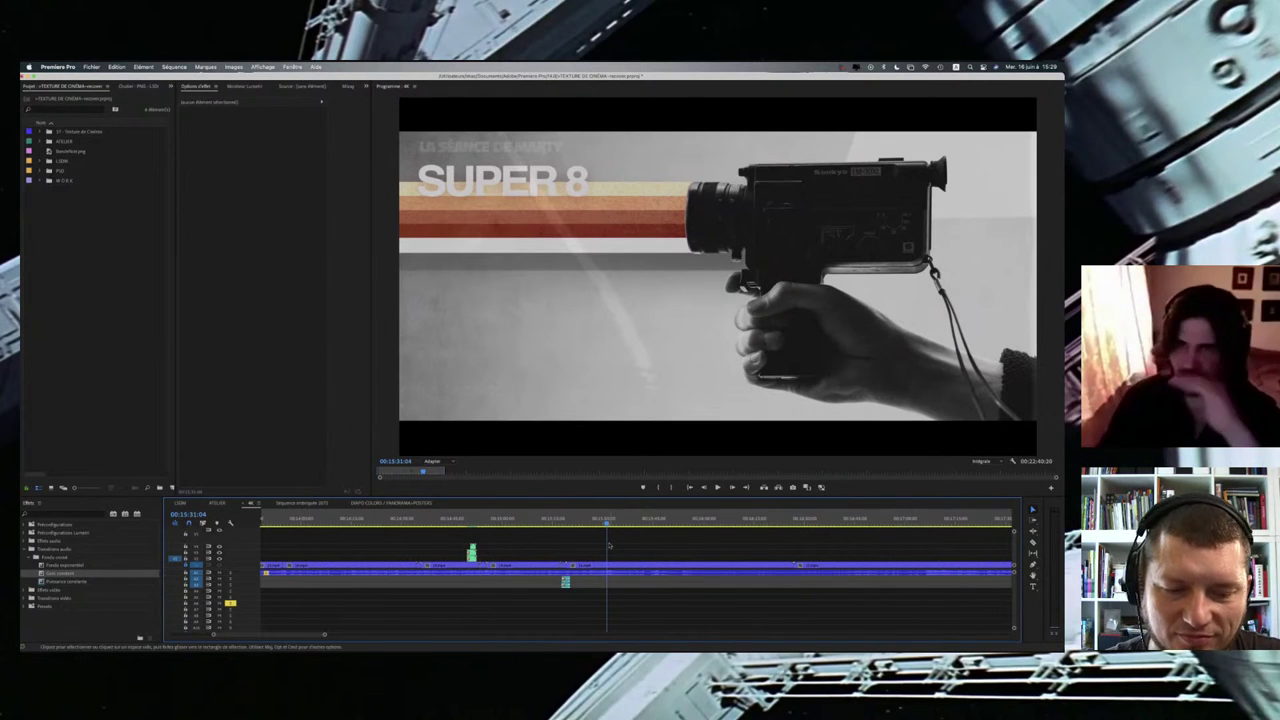
{"action": "left_click_drag", "start_coordinate": [607, 522], "coordinate": [650, 521]}
{"action": "key", "text": "space"}
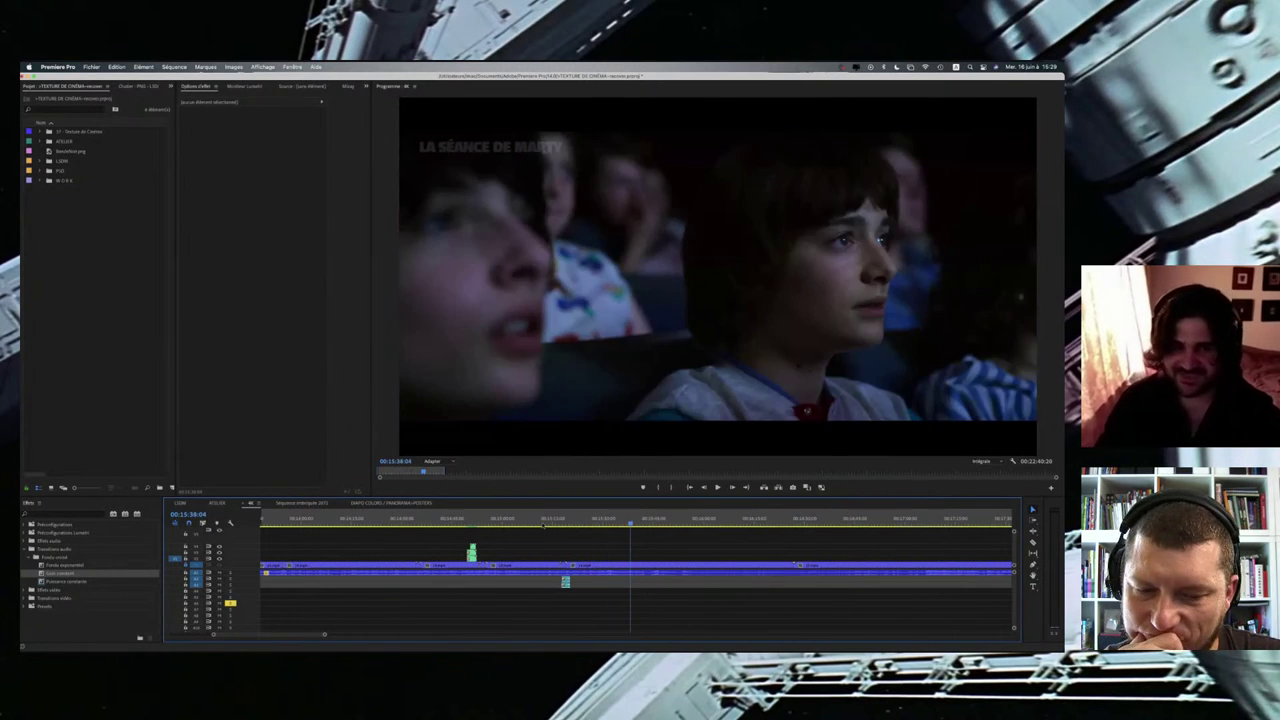
Step: Go back past the camera lens shot and scrub through the desk computer animation with the "Mais" window around 00:13:44:00
{"action": "left_click_drag", "start_coordinate": [547, 528], "coordinate": [537, 521]}
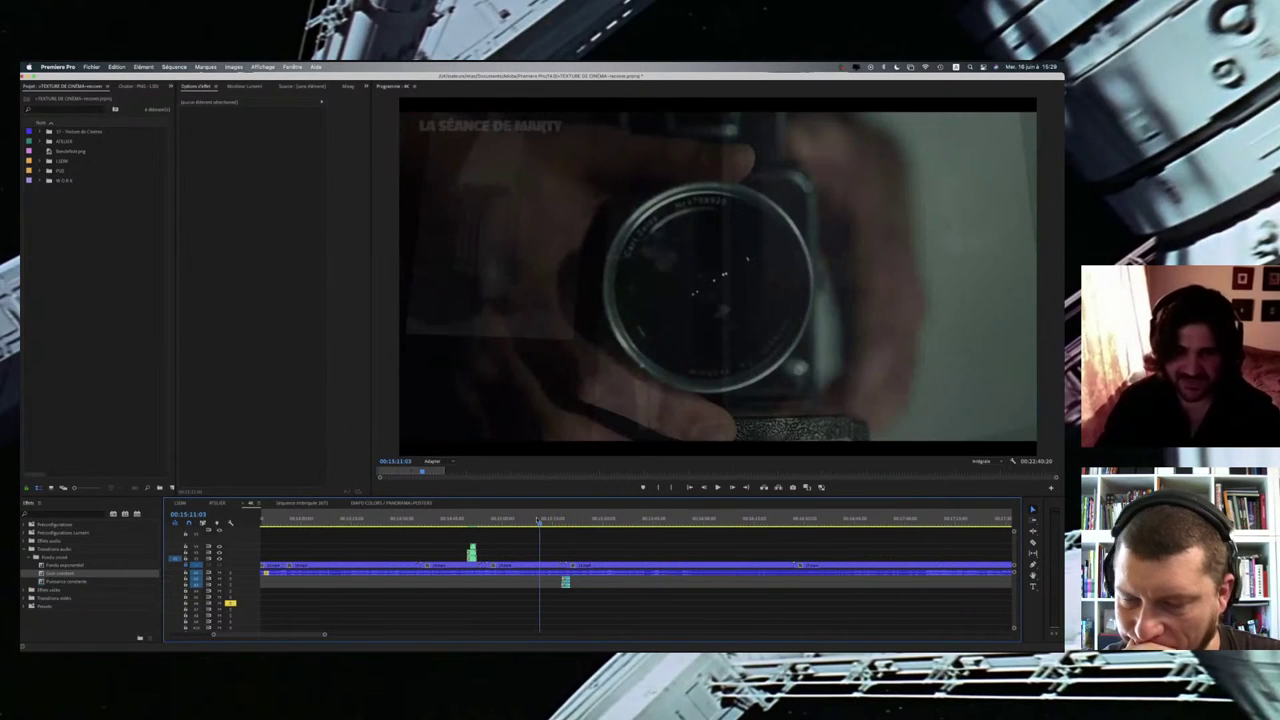
{"action": "scroll", "coordinate": [536, 521], "scroll_direction": "left", "scroll_amount": 5}
{"action": "left_click", "coordinate": [536, 521]}
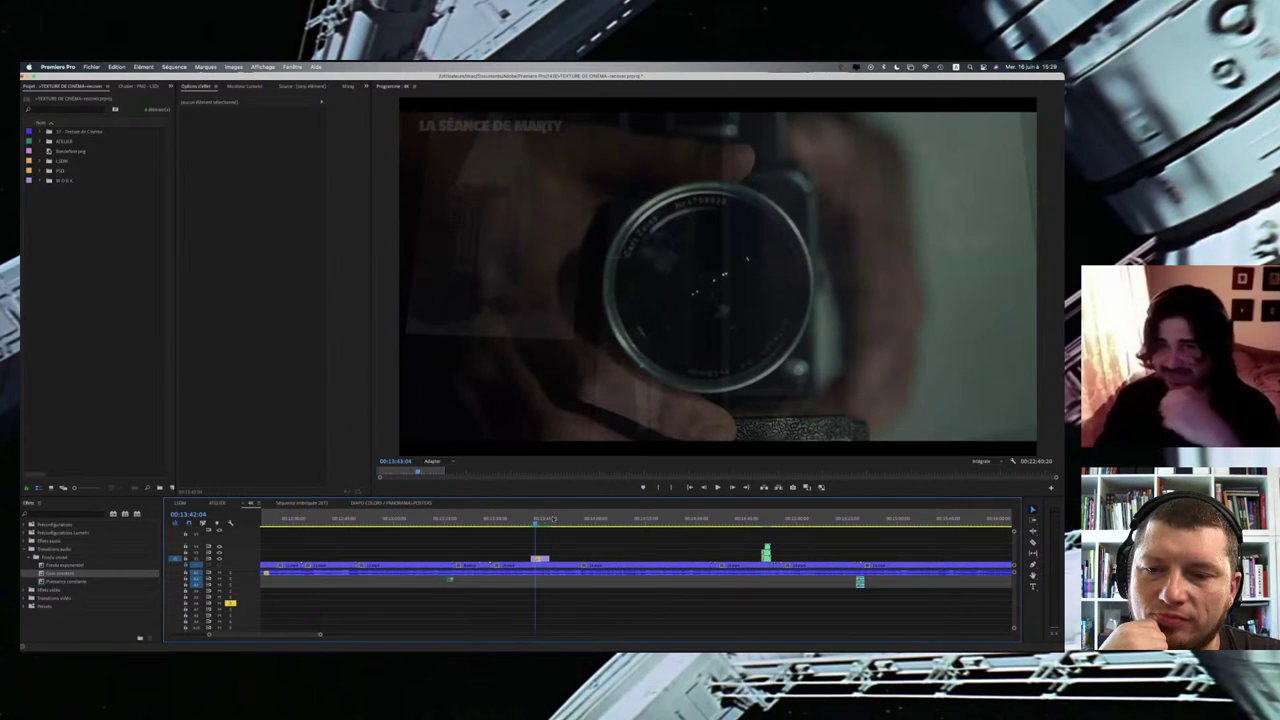
{"action": "left_click_drag", "start_coordinate": [552, 519], "coordinate": [533, 520]}
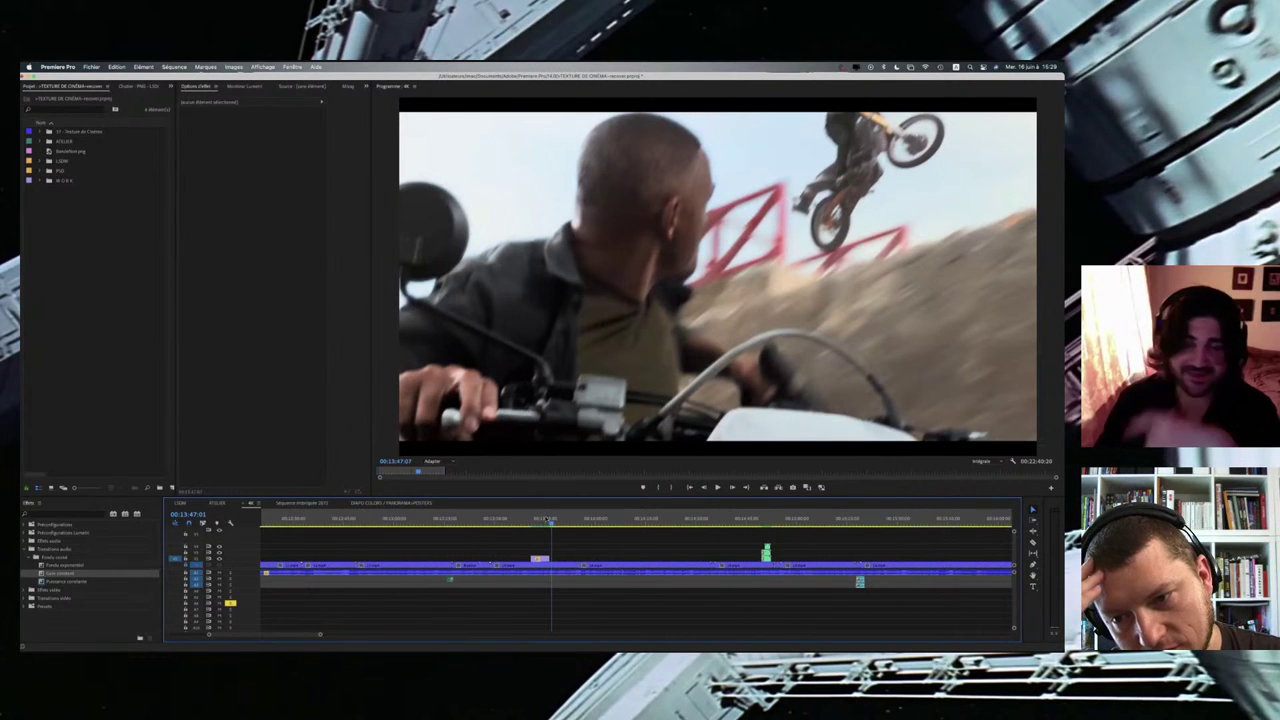
{"action": "left_click_drag", "start_coordinate": [550, 519], "coordinate": [548, 519]}
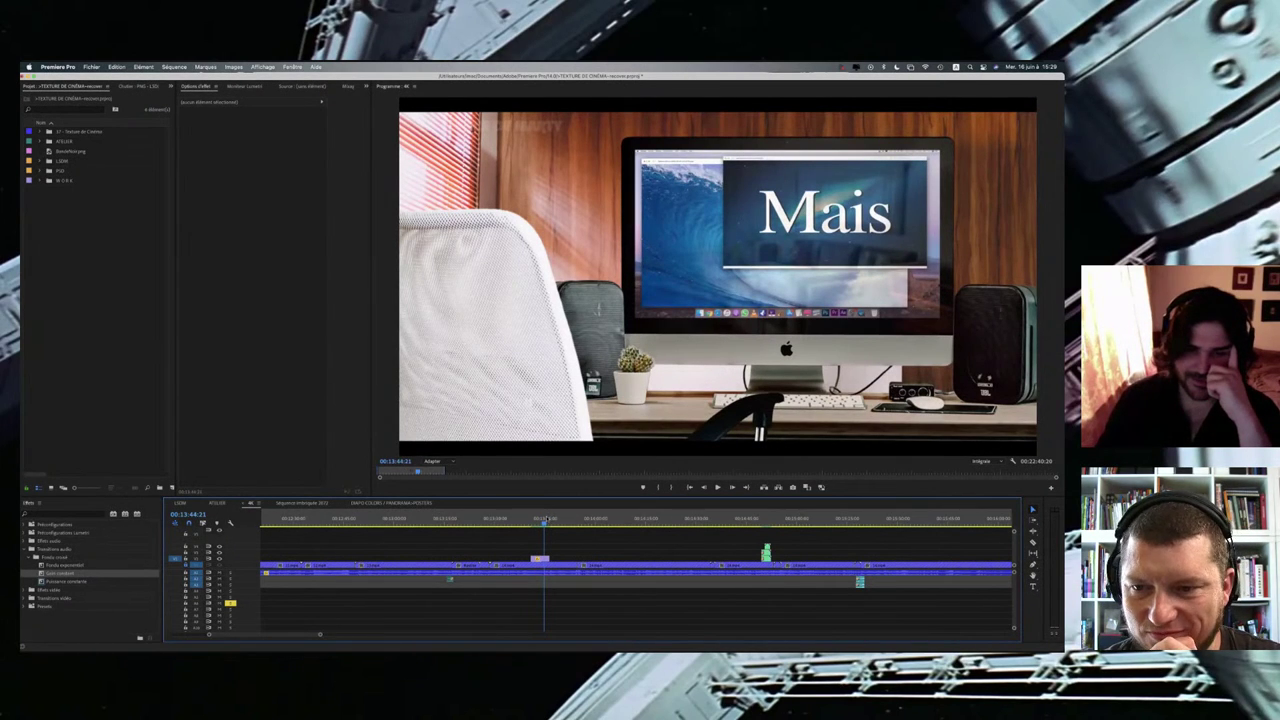
{"action": "left_click_drag", "start_coordinate": [547, 519], "coordinate": [545, 519]}
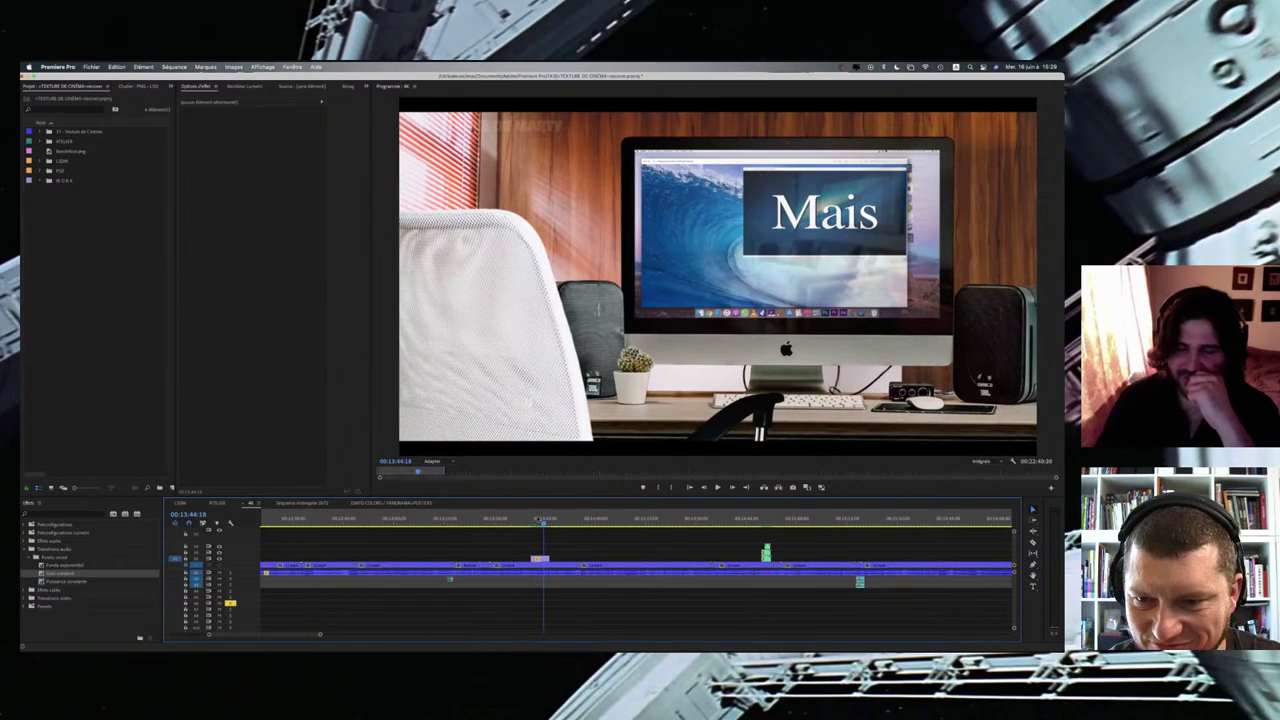
{"action": "left_click_drag", "start_coordinate": [543, 520], "coordinate": [559, 518]}
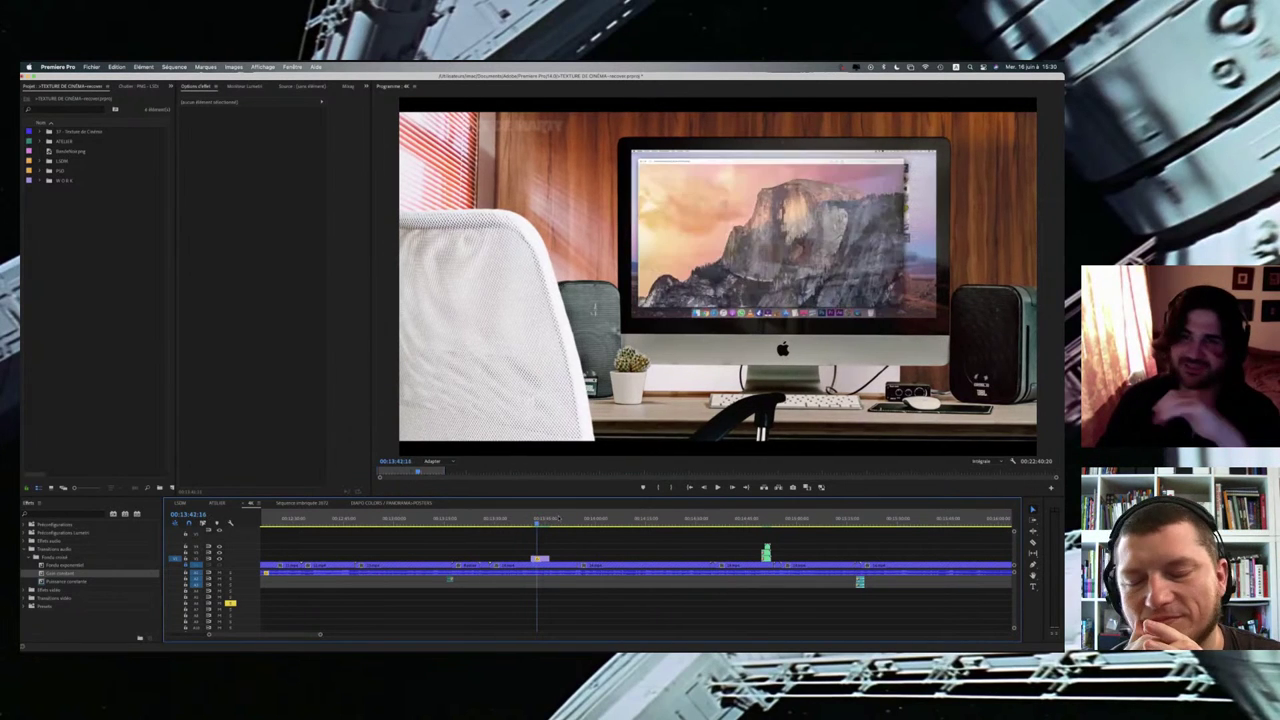
Step: Scrub from the "Ps : Ne l'écoutez" title through the Stranger Things poster and eye close-up to the HAL shot at 00:15:17:20
{"action": "left_click", "coordinate": [625, 520]}
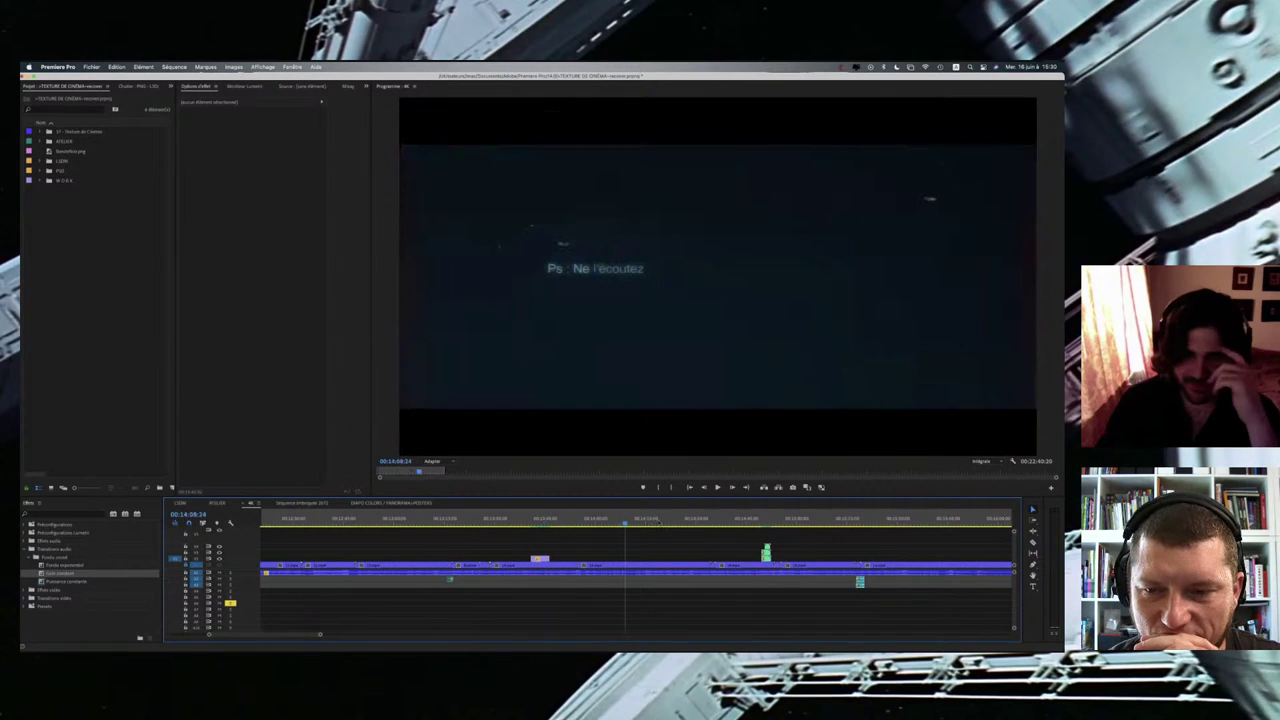
{"action": "left_click_drag", "start_coordinate": [665, 522], "coordinate": [757, 521]}
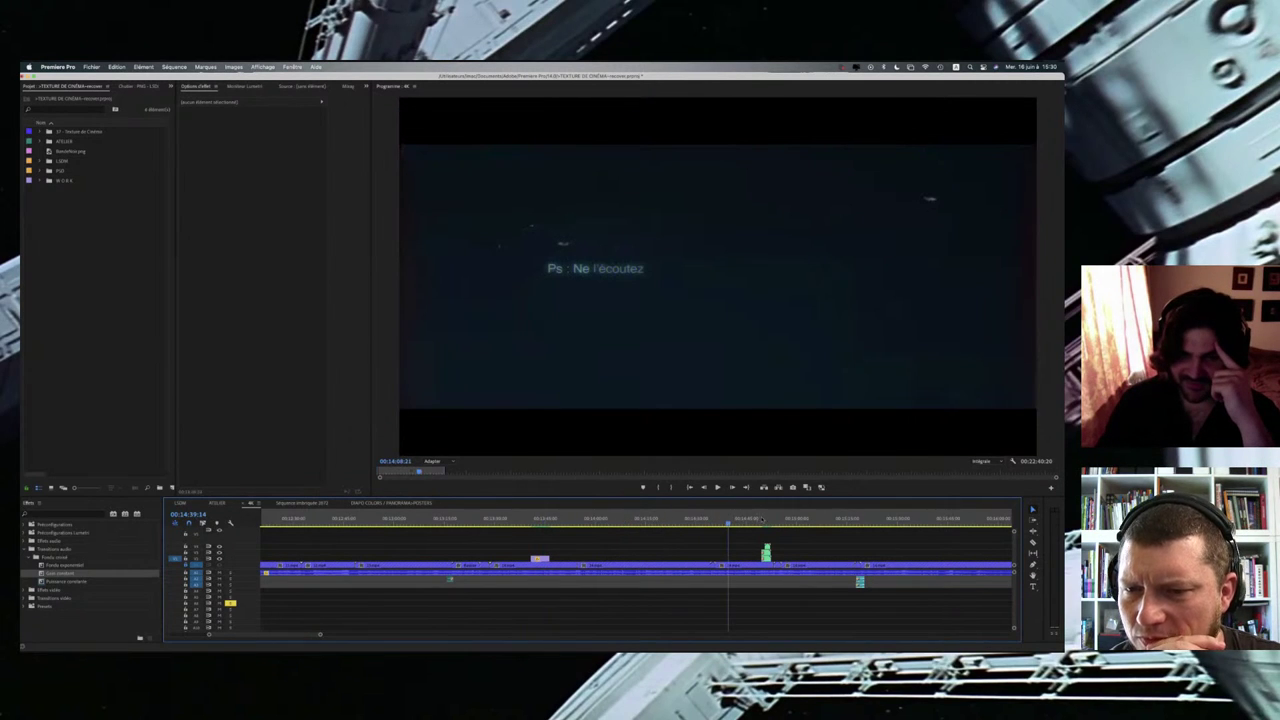
{"action": "left_click", "coordinate": [761, 520]}
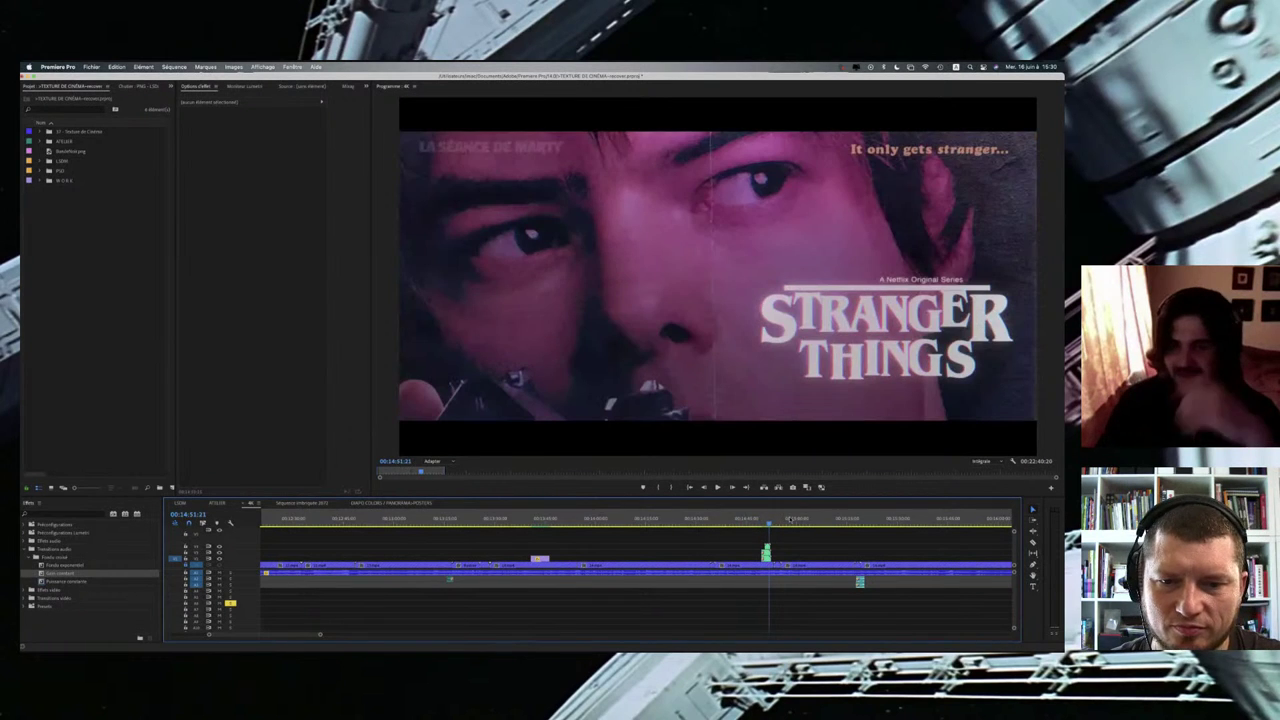
{"action": "left_click", "coordinate": [793, 518]}
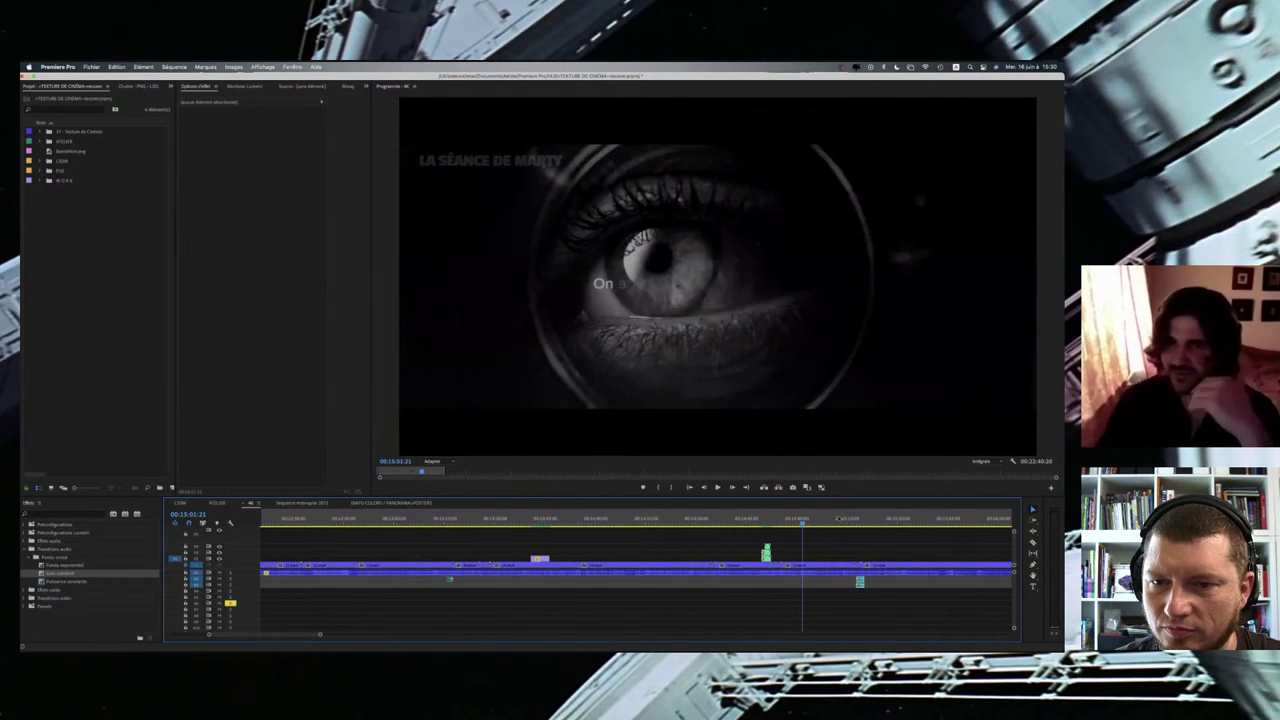
{"action": "left_click", "coordinate": [826, 520]}
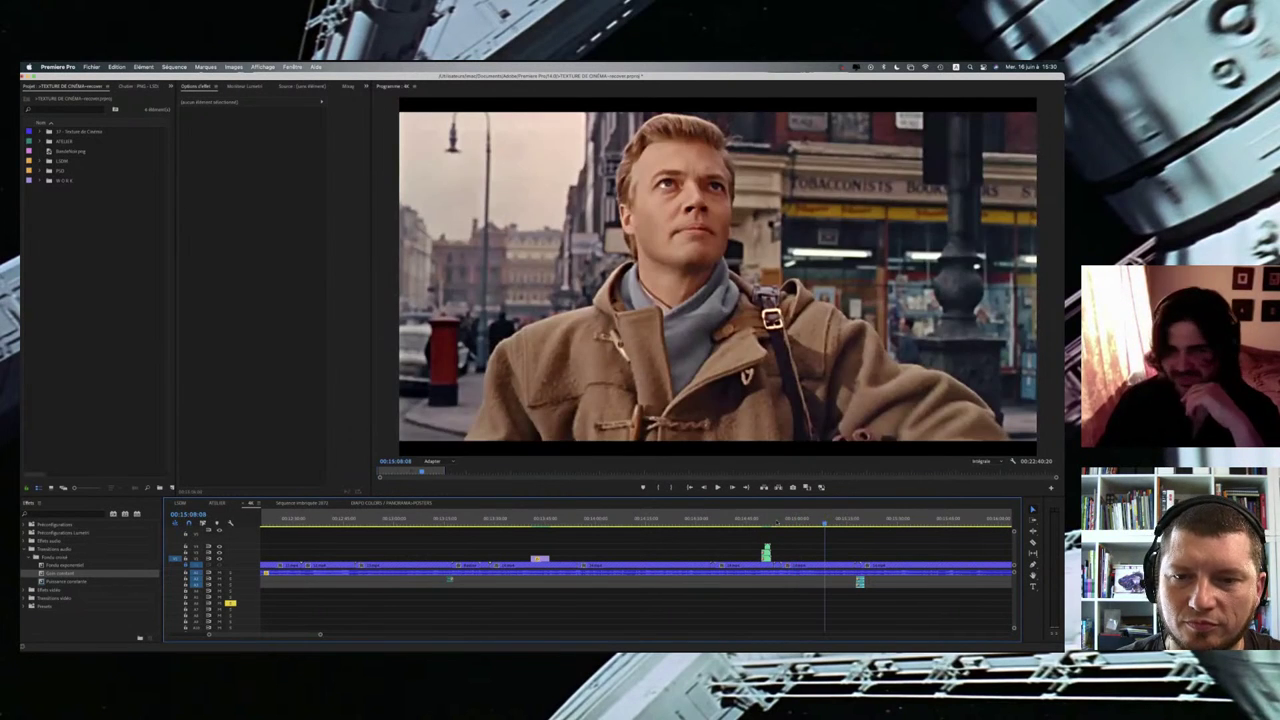
{"action": "left_click", "coordinate": [846, 520]}
{"action": "scroll", "coordinate": [780, 520], "scroll_direction": "right", "scroll_amount": 2}
{"action": "left_click", "coordinate": [780, 520]}
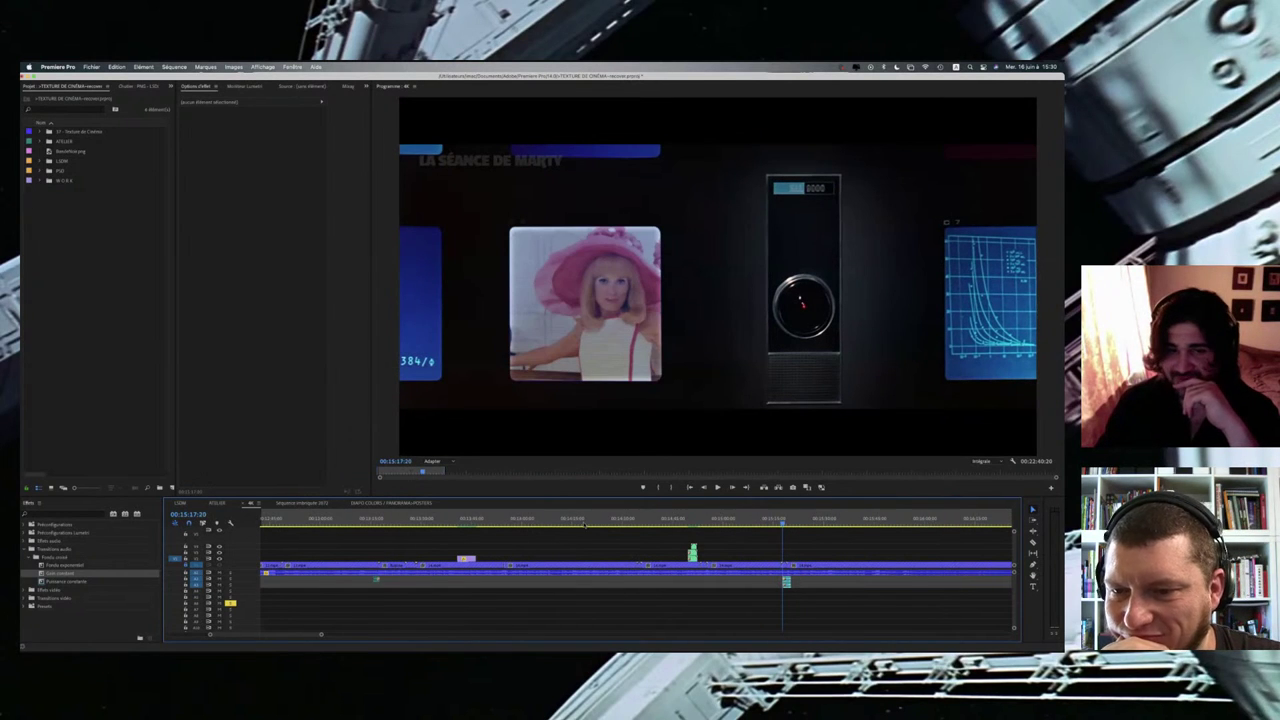
Step: Move past the aerial cliff-jump shot to the presenter on the television screen at 00:16:59:20
{"action": "scroll", "coordinate": [645, 523], "scroll_direction": "down", "scroll_amount": 5}
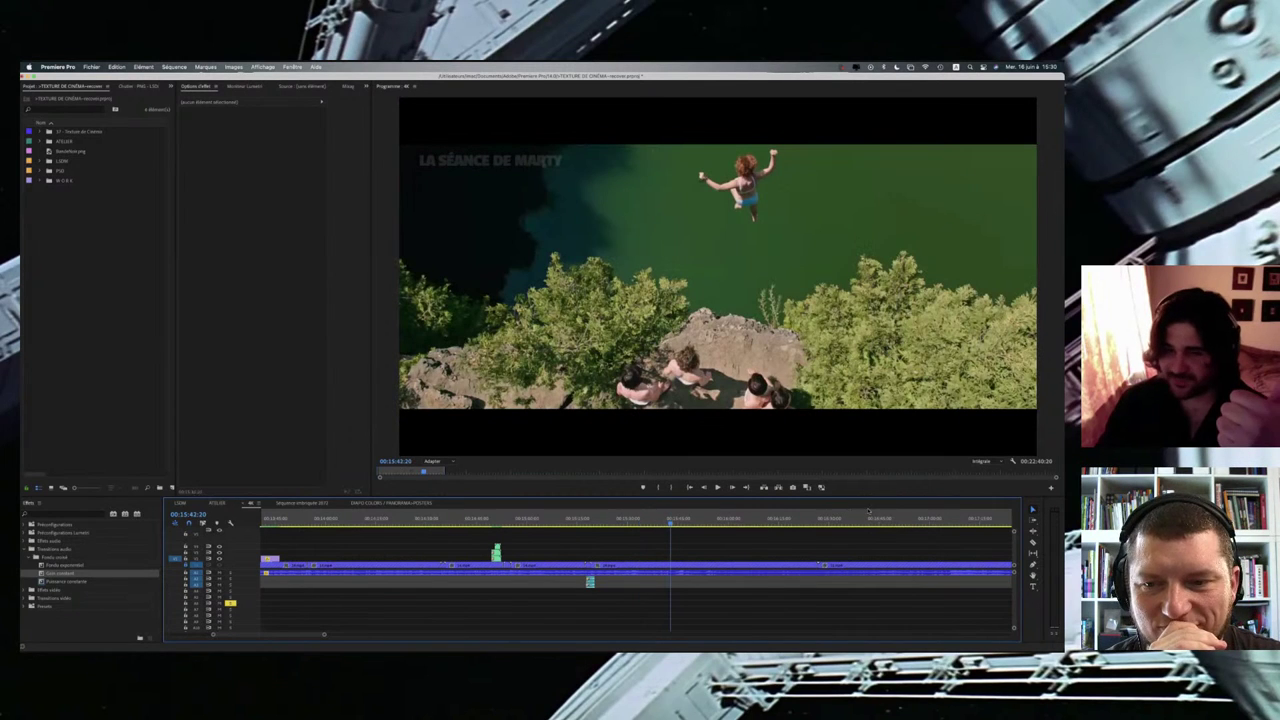
{"action": "scroll", "coordinate": [728, 520], "scroll_direction": "right", "scroll_amount": 4}
{"action": "left_click", "coordinate": [738, 521]}
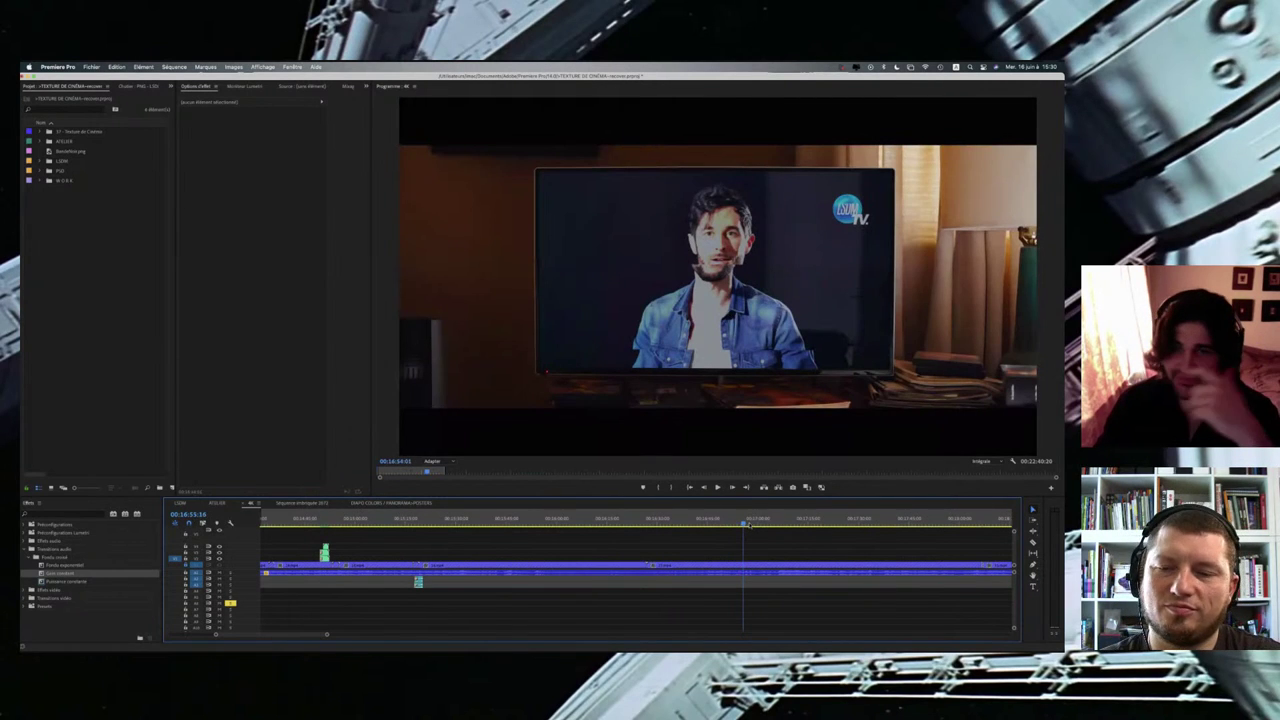
{"action": "left_click", "coordinate": [758, 524]}
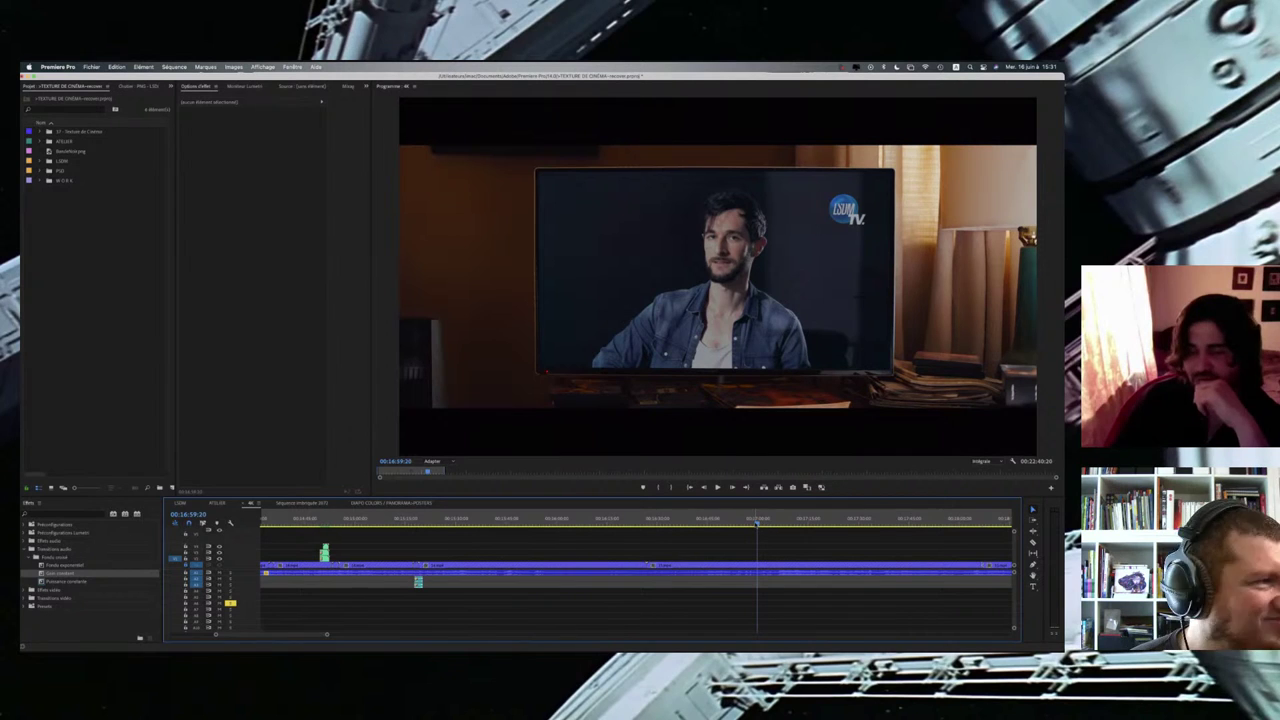
Step: Play the end of the television presenter passage from 00:17:04:07 and move on to the X-Men graphic at 00:17:13:02
{"action": "left_click_drag", "start_coordinate": [757, 523], "coordinate": [772, 525]}
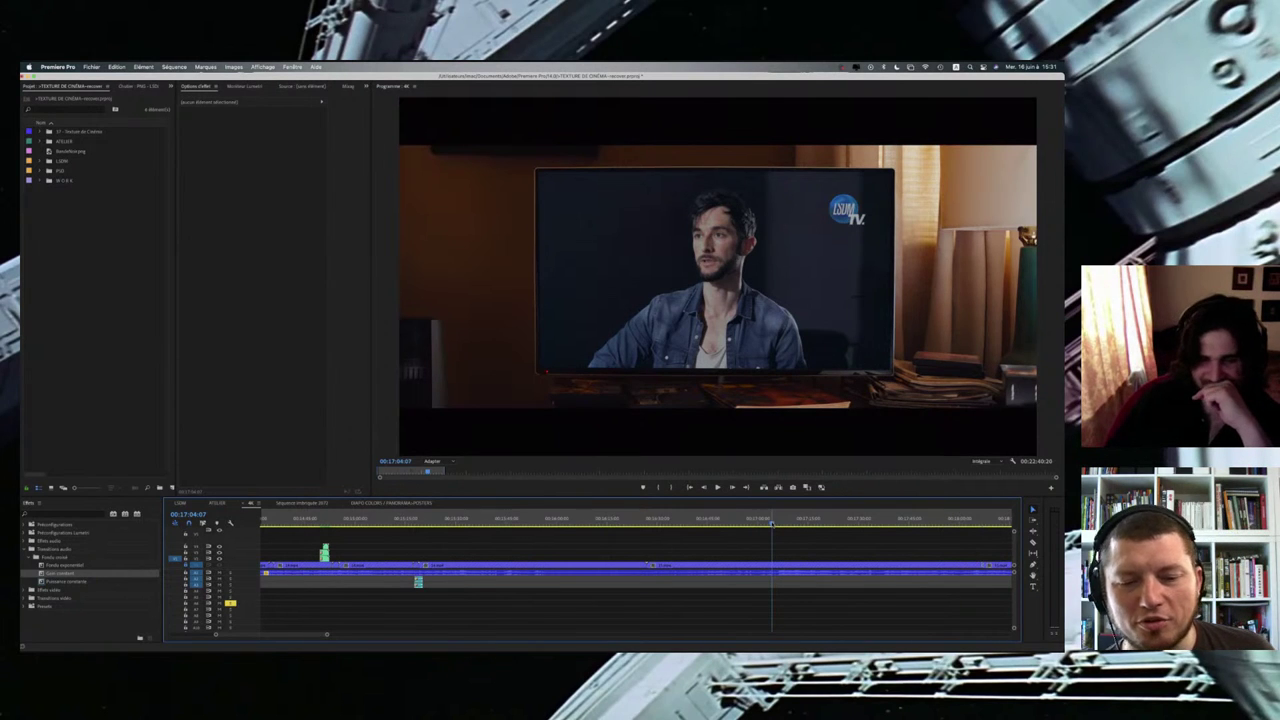
{"action": "key", "text": "space"}
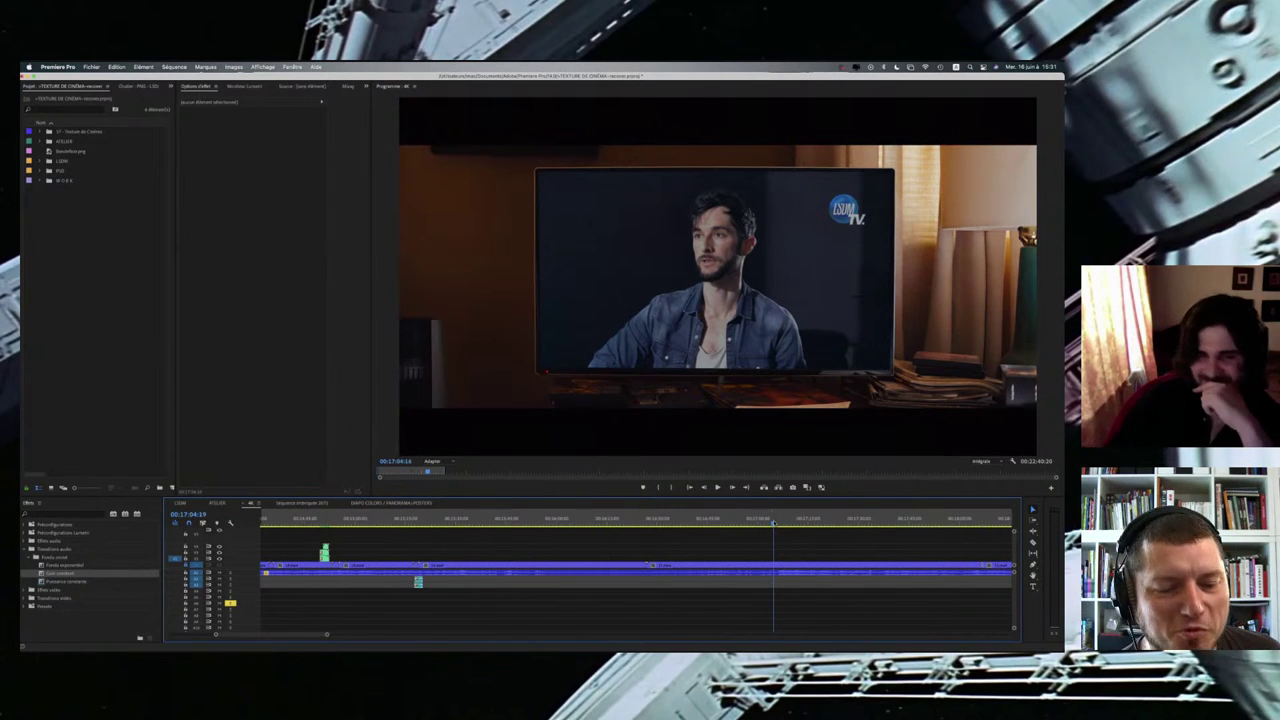
{"action": "key", "text": "space"}
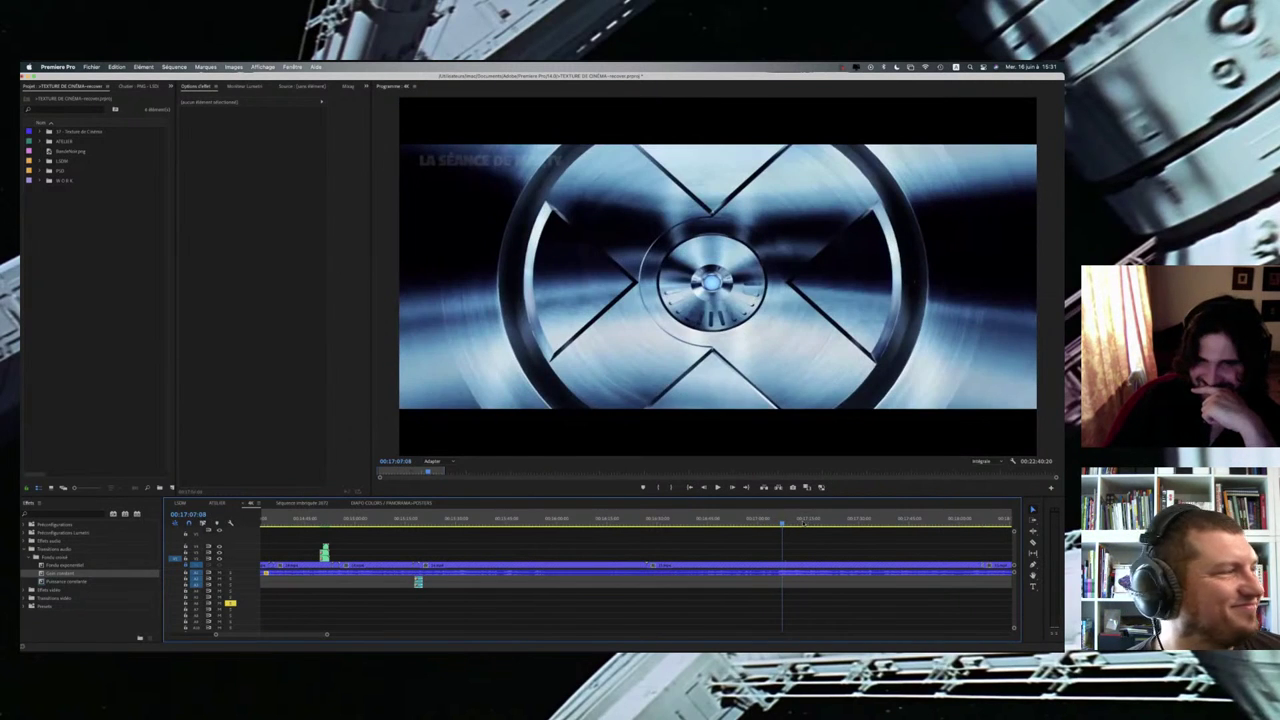
{"action": "left_click", "coordinate": [798, 522]}
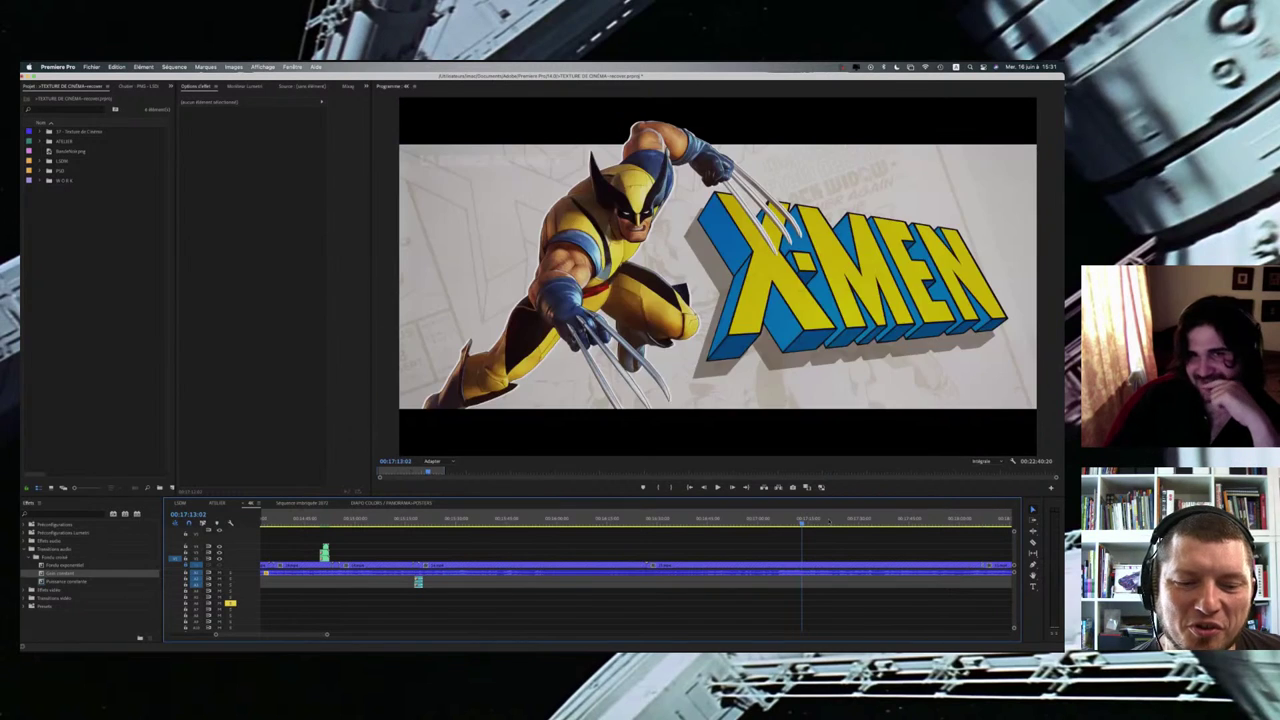